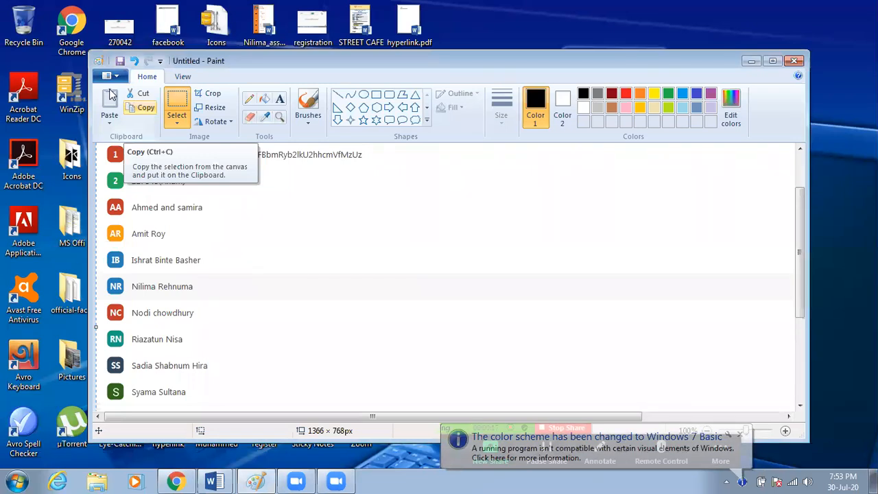
Save the attendance screenshot to the desktop as a JPEG picture named "attendance 30 july".
{"action": "left_click", "coordinate": [106, 75]}
{"action": "mouse_move", "coordinate": [160, 180]}
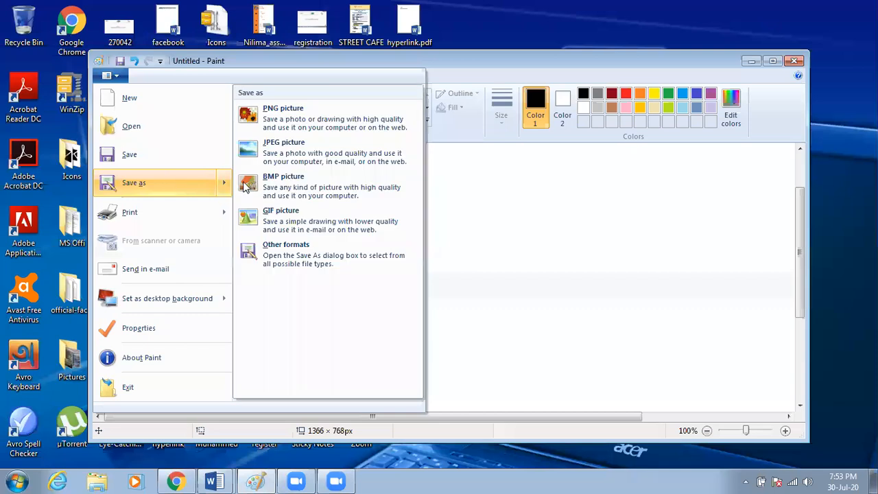
{"action": "left_click", "coordinate": [287, 149]}
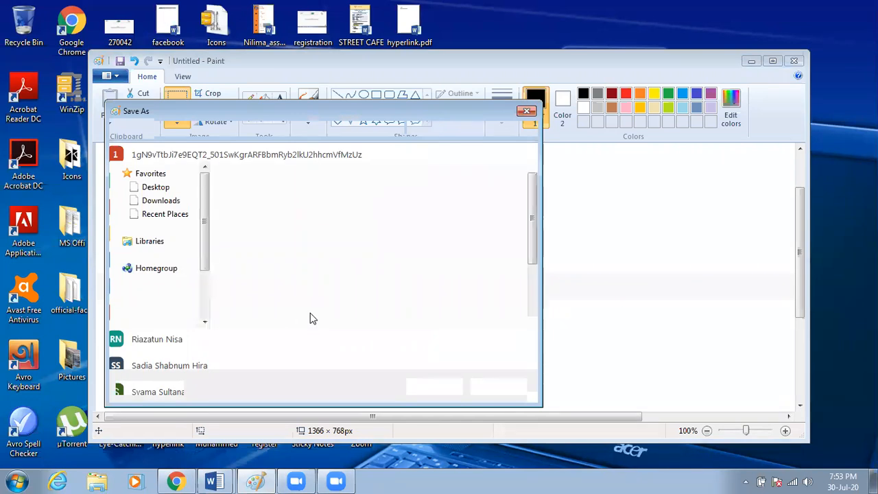
{"action": "type", "text": "atte"}
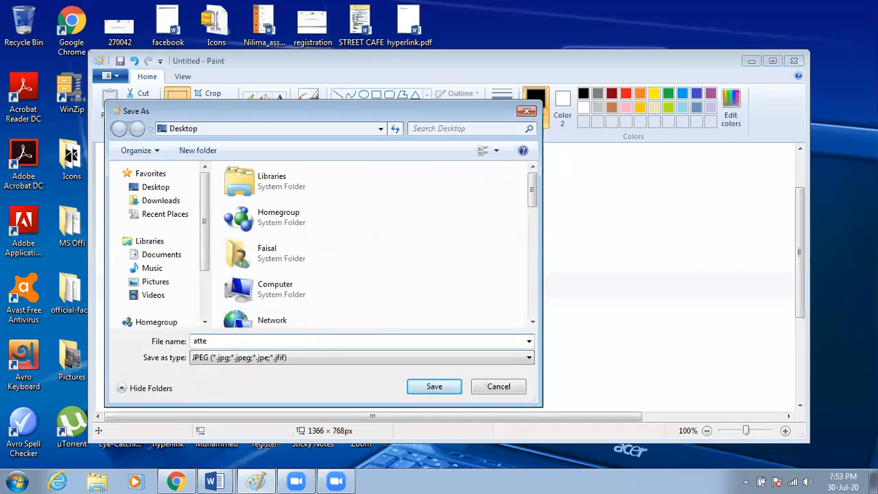
{"action": "type", "text": "ndance 3"}
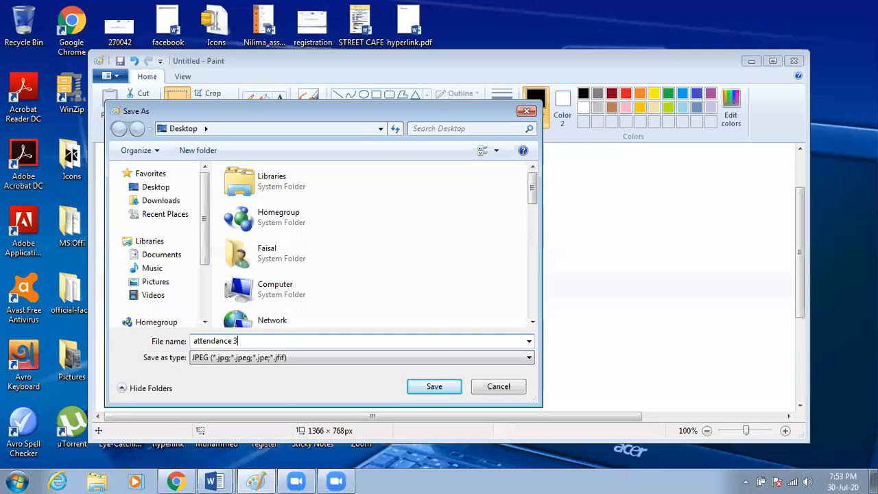
{"action": "type", "text": "0 july"}
{"action": "key", "text": "Return"}
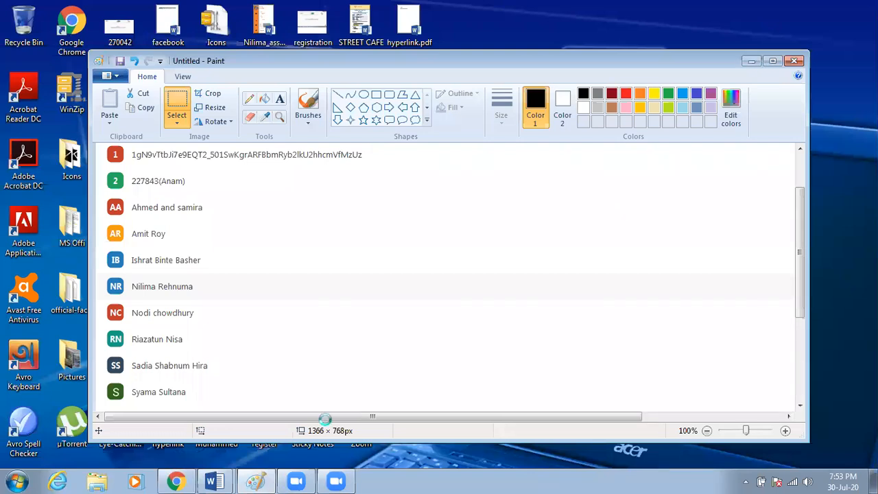
Minimize Paint and switch to Document3 in Word.
{"action": "left_click", "coordinate": [751, 62]}
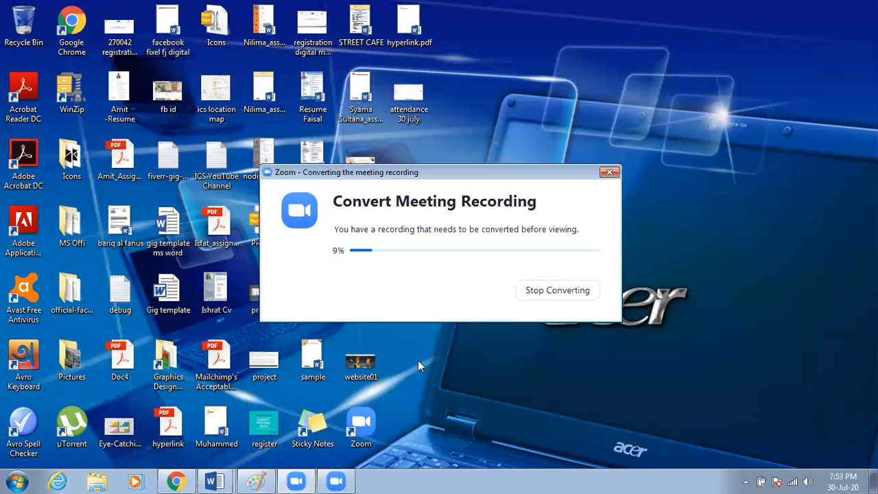
{"action": "left_click", "coordinate": [221, 480]}
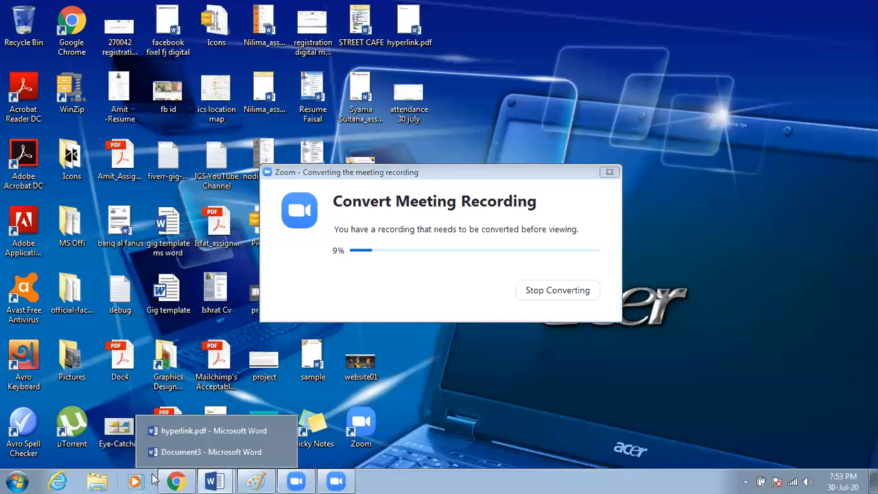
{"action": "left_click", "coordinate": [223, 452]}
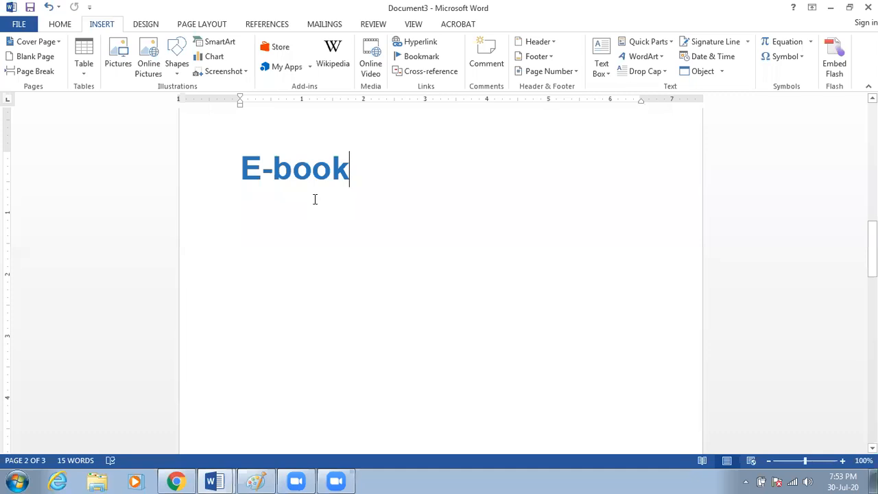
Switch to Chrome and close the avocado health benefits article and the Error Page.
{"action": "left_click", "coordinate": [183, 480]}
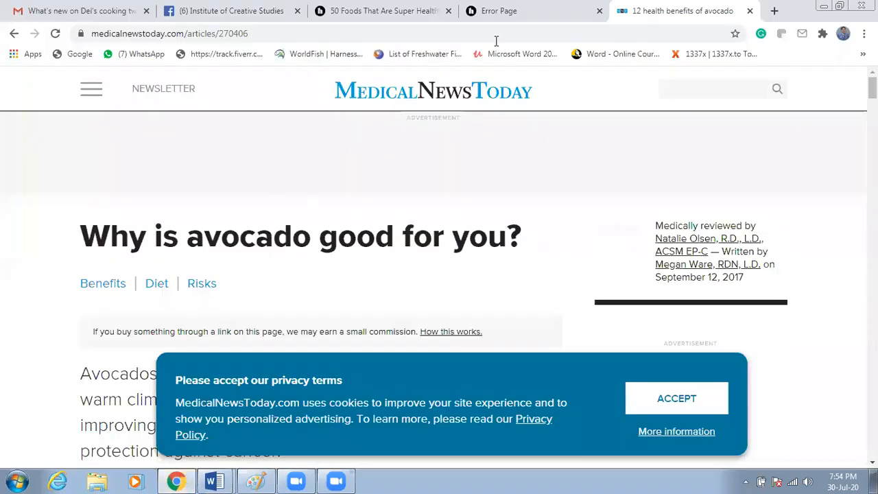
{"action": "left_click", "coordinate": [751, 14]}
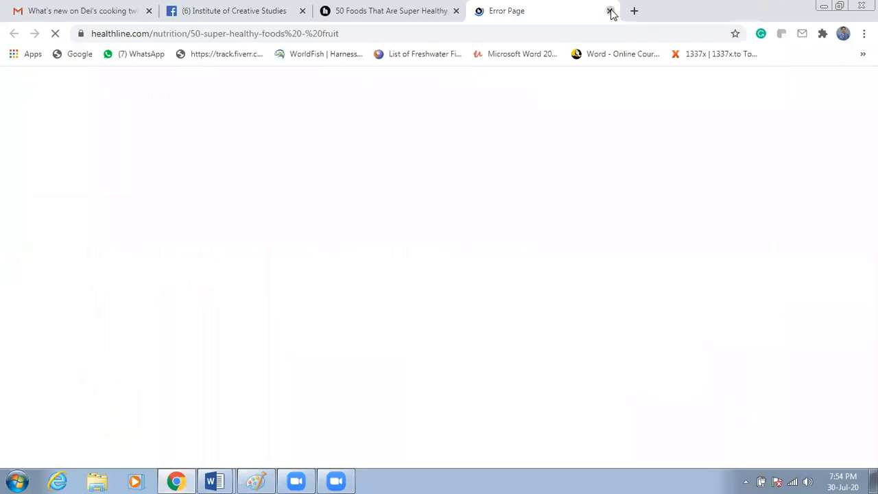
{"action": "left_click", "coordinate": [608, 12]}
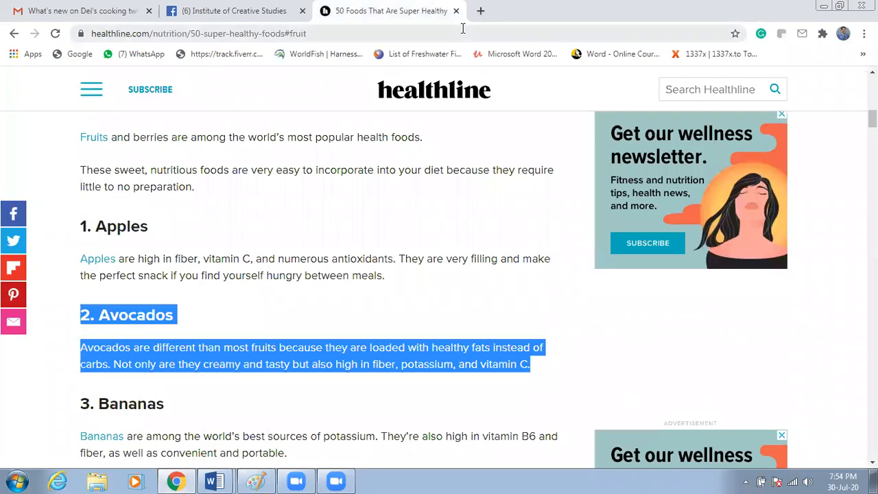
Search the web for "ebook on nutrition".
{"action": "left_click", "coordinate": [462, 29]}
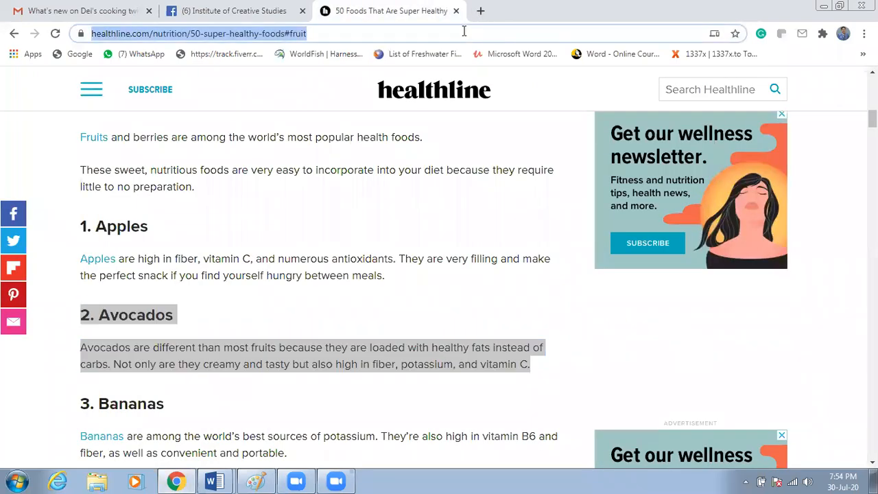
{"action": "type", "text": "ebook o"}
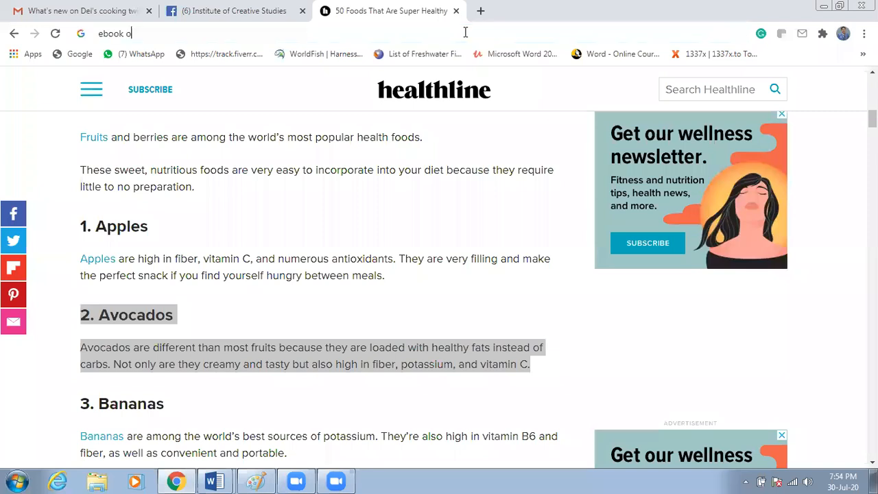
{"action": "type", "text": "n health"}
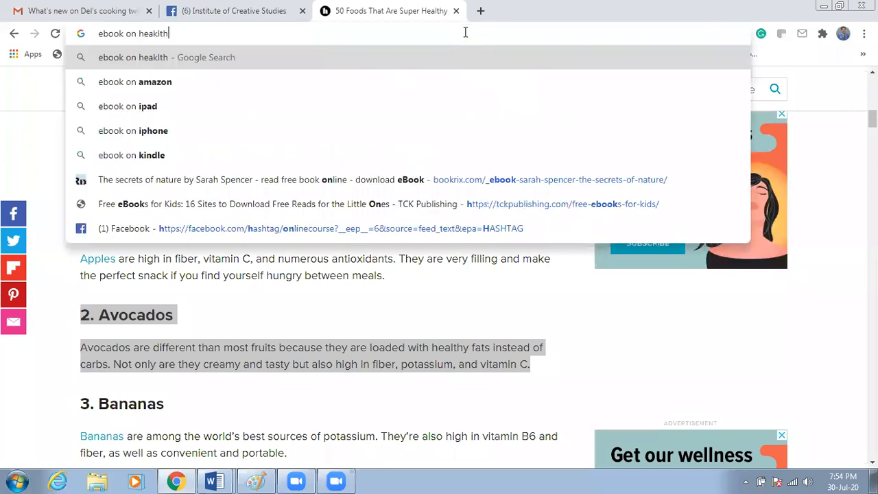
{"action": "key", "text": "BackSpace"}
{"action": "key", "text": "BackSpace"}
{"action": "key", "text": "BackSpace"}
{"action": "key", "text": "BackSpace"}
{"action": "key", "text": "BackSpace"}
{"action": "key", "text": "BackSpace"}
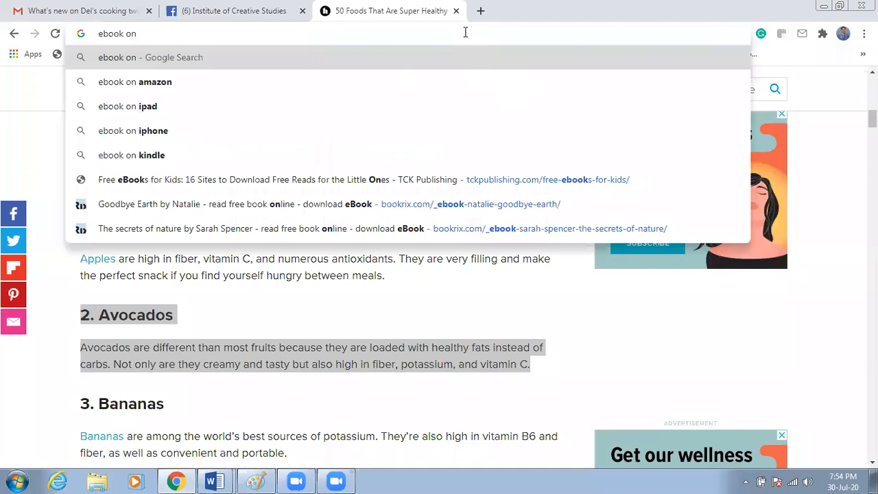
{"action": "type", "text": "nutri"}
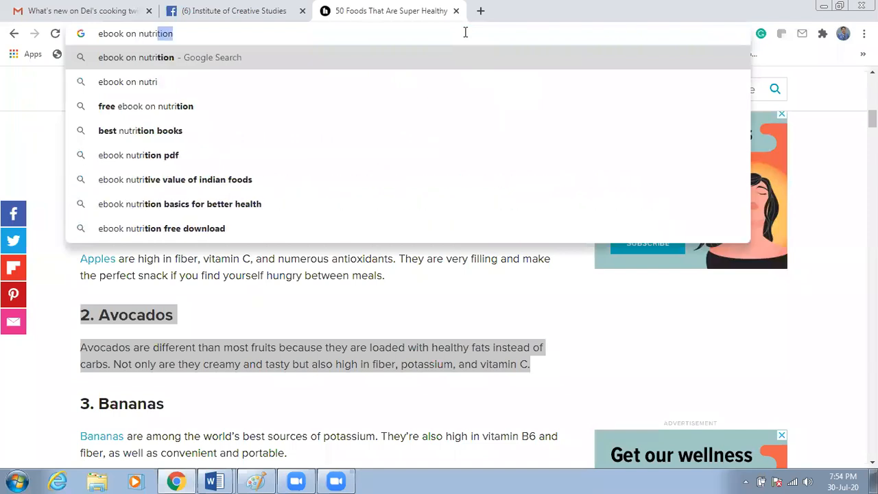
{"action": "key", "text": "Return"}
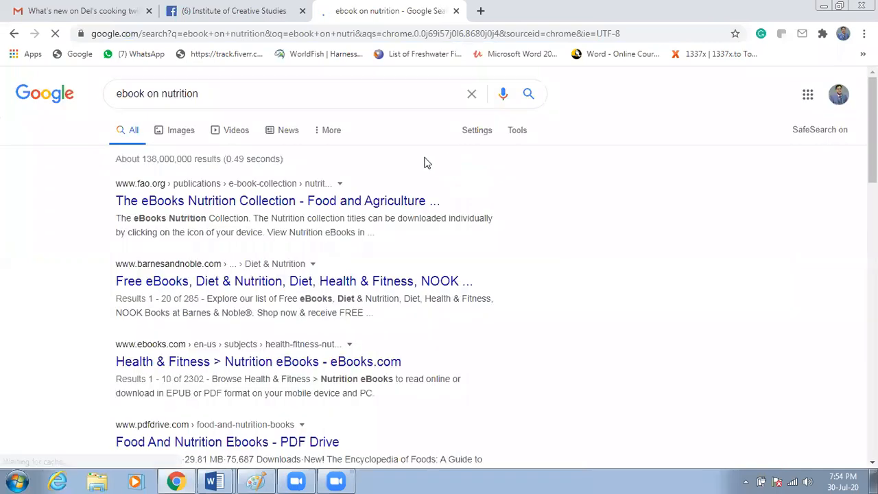
Open the Barnes & Noble free Diet & Nutrition eBooks result and go to the "50 Top Ketogenic Recipes" book.
{"action": "left_click", "coordinate": [309, 284]}
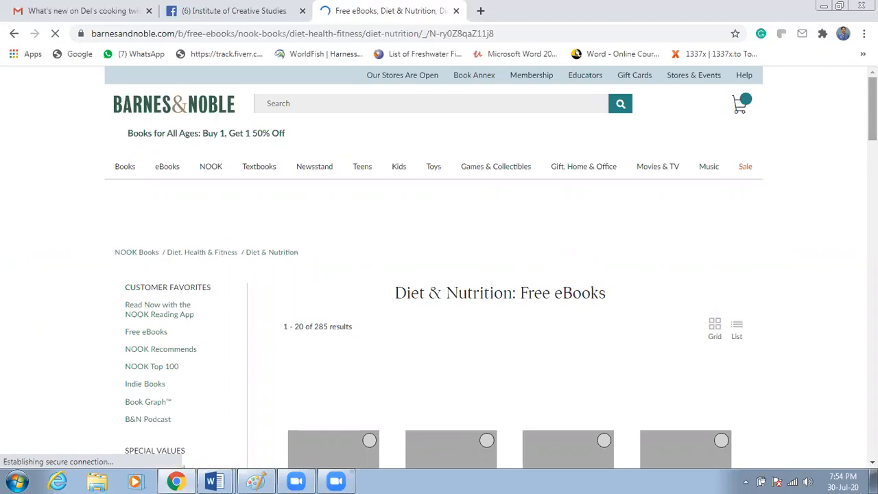
{"action": "scroll", "coordinate": [439, 274], "scroll_direction": "down", "scroll_amount": 3}
{"action": "scroll", "coordinate": [439, 275], "scroll_direction": "down", "scroll_amount": 1}
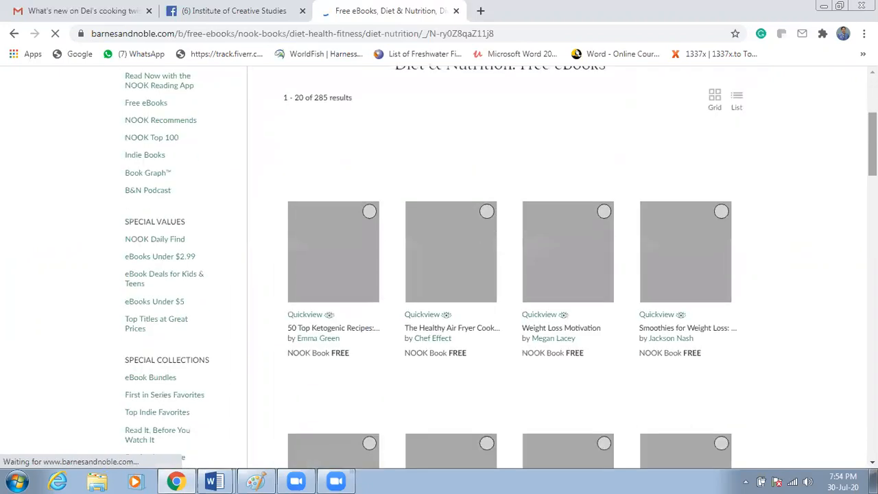
{"action": "scroll", "coordinate": [439, 275], "scroll_direction": "down", "scroll_amount": 1}
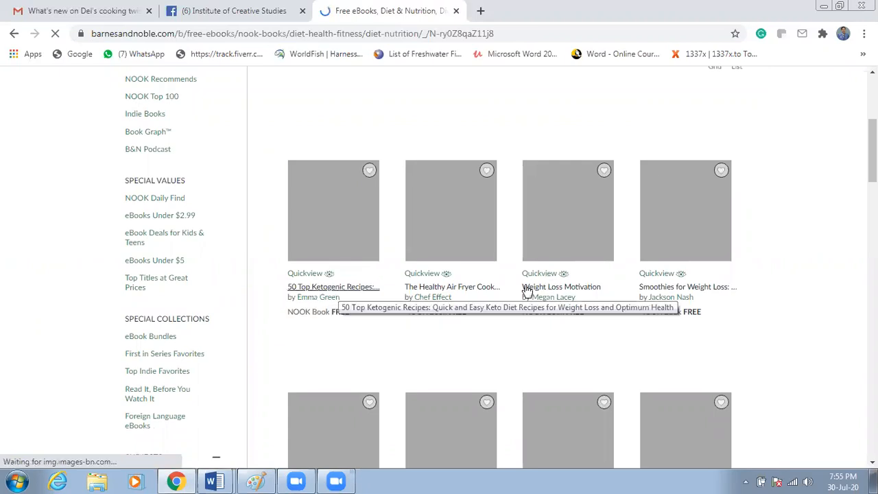
{"action": "left_click", "coordinate": [338, 291]}
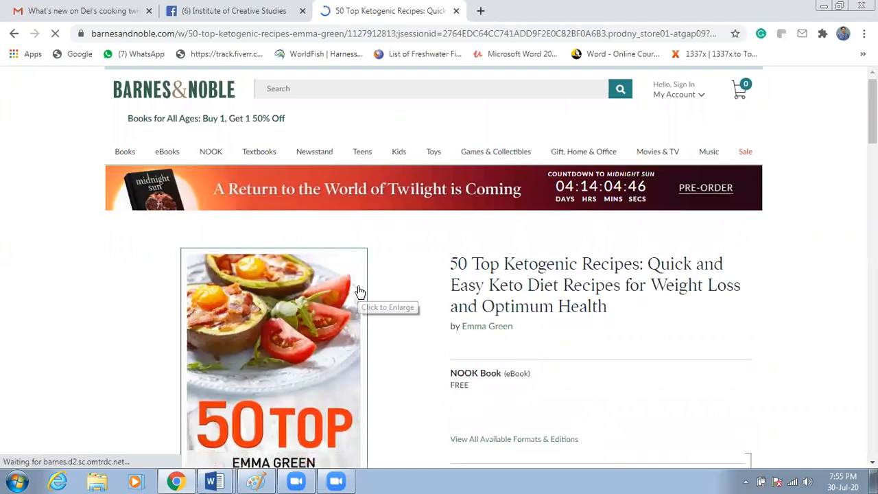
Add the free NOOK Book of "50 Top Ketogenic Recipes" to the cart, continue shopping and look over the book's overview.
{"action": "scroll", "coordinate": [360, 292], "scroll_direction": "down", "scroll_amount": 2}
{"action": "scroll", "coordinate": [360, 292], "scroll_direction": "down", "scroll_amount": 1}
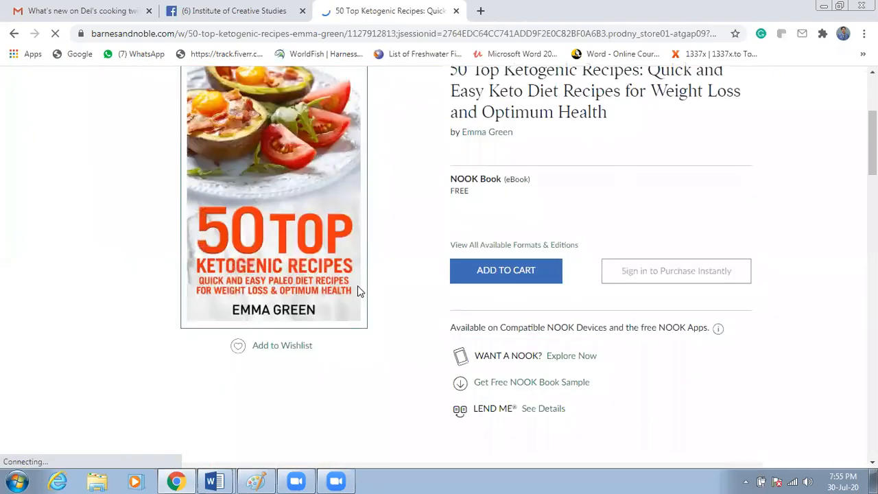
{"action": "scroll", "coordinate": [359, 292], "scroll_direction": "down", "scroll_amount": 8}
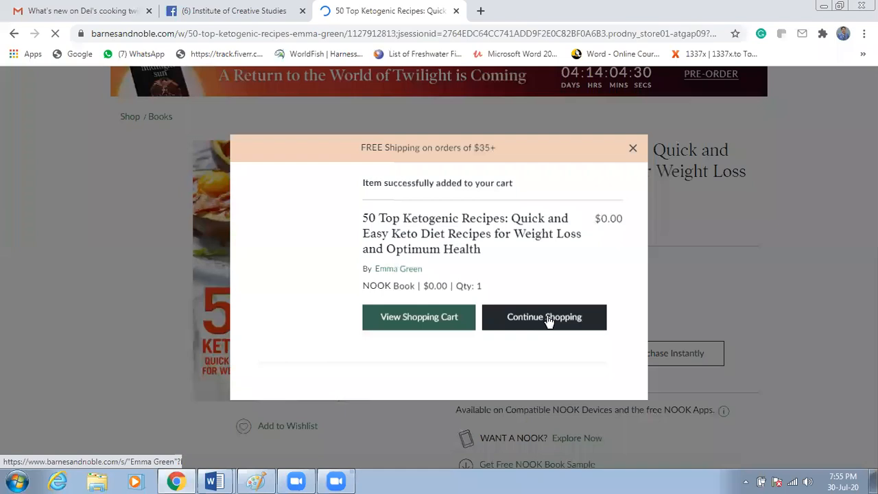
{"action": "left_click", "coordinate": [544, 316]}
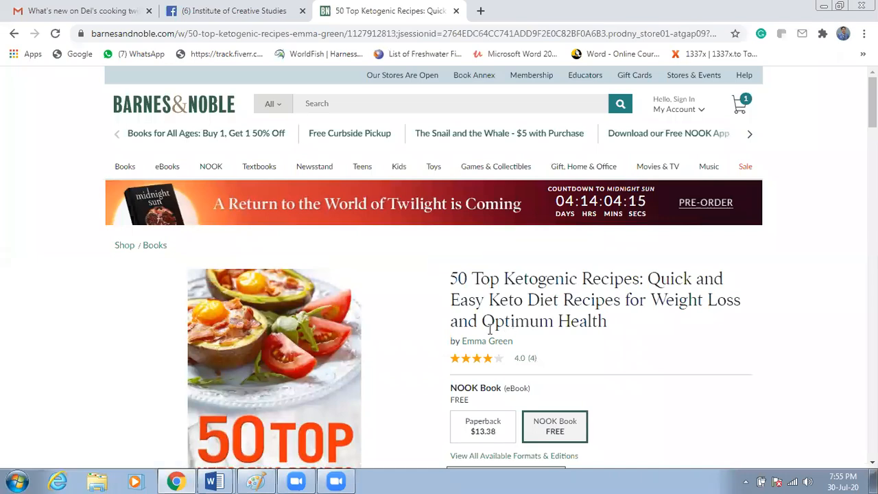
{"action": "left_click", "coordinate": [725, 446]}
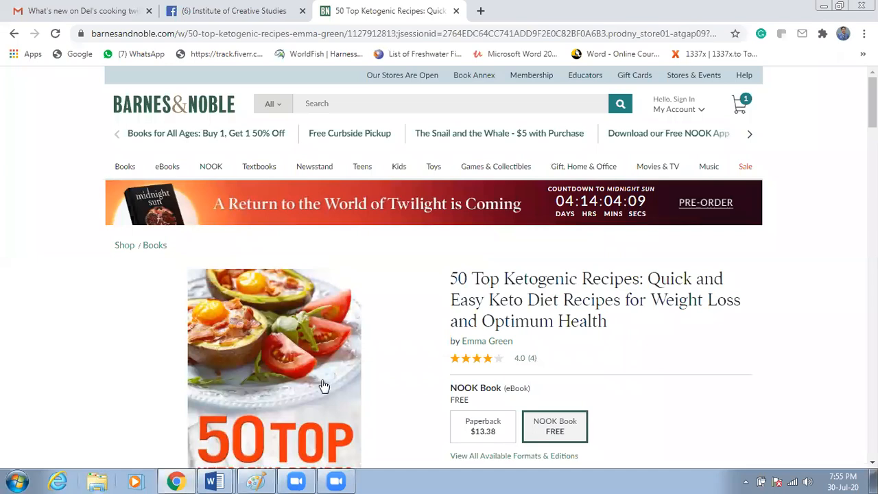
{"action": "scroll", "coordinate": [274, 378], "scroll_direction": "down", "scroll_amount": 5}
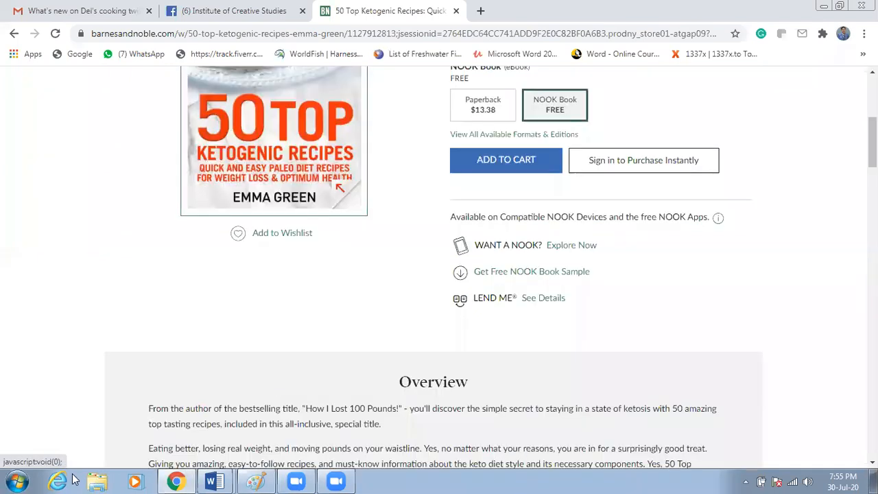
{"action": "scroll", "coordinate": [94, 480], "scroll_direction": "down", "scroll_amount": 4}
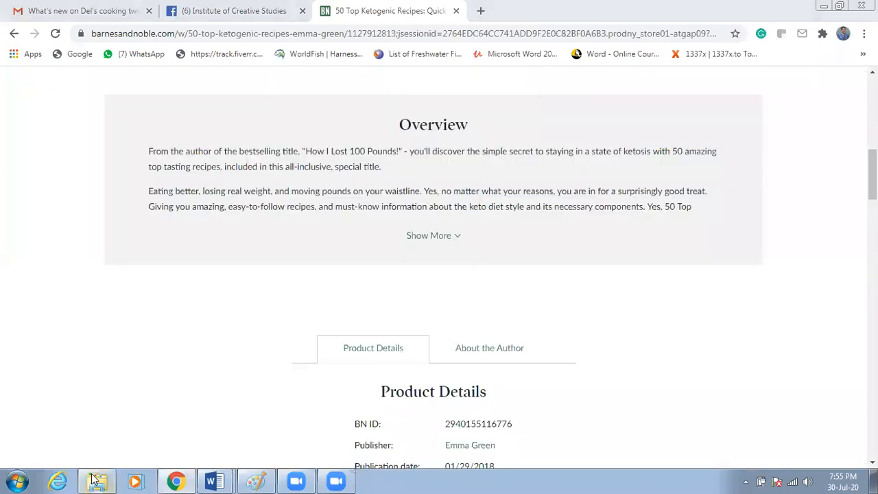
Open e-book-25-Healthy-Recipes-by-Dels-cooking-twist.pdf from the Downloads folder in Windows Explorer.
{"action": "left_click", "coordinate": [94, 480]}
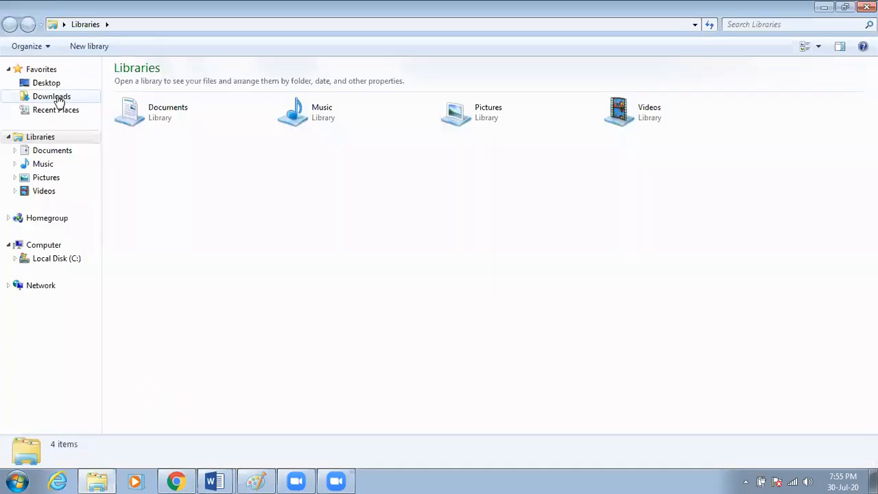
{"action": "left_click", "coordinate": [58, 99]}
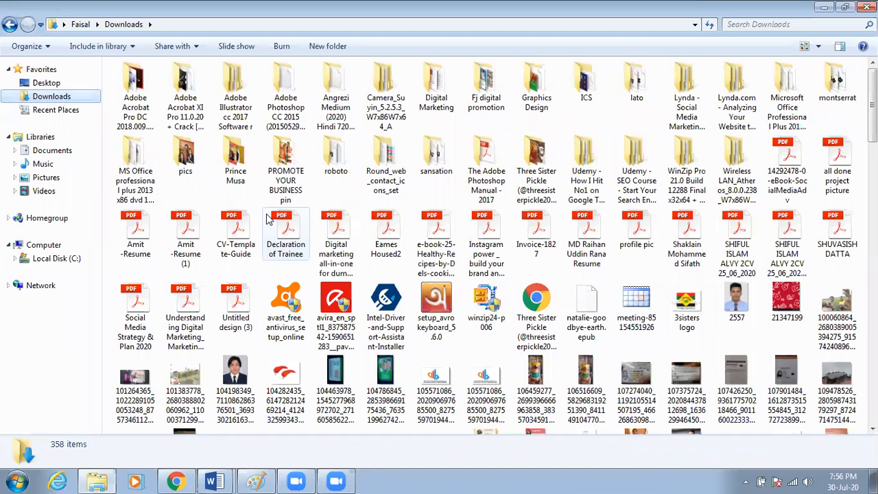
{"action": "left_click", "coordinate": [449, 236]}
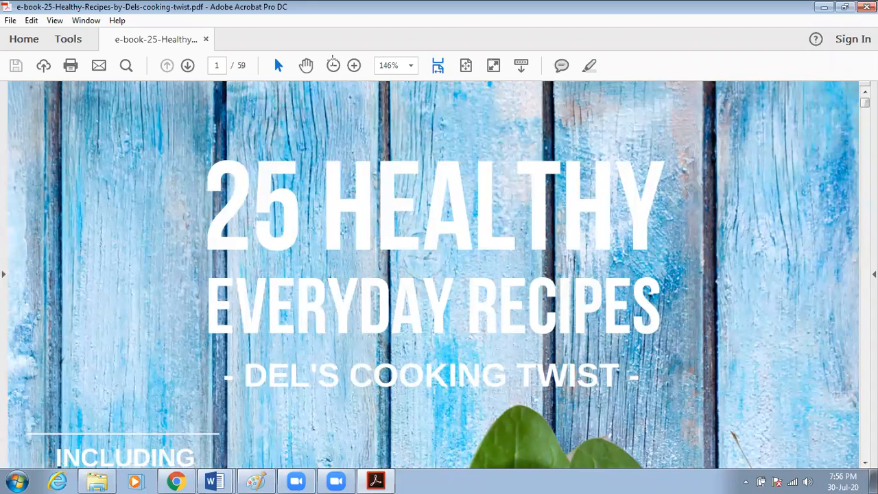
Zoom the e-book out to 33.3% and examine its cover and the start of the contents page.
{"action": "scroll", "coordinate": [331, 65], "scroll_direction": "down", "scroll_amount": 1}
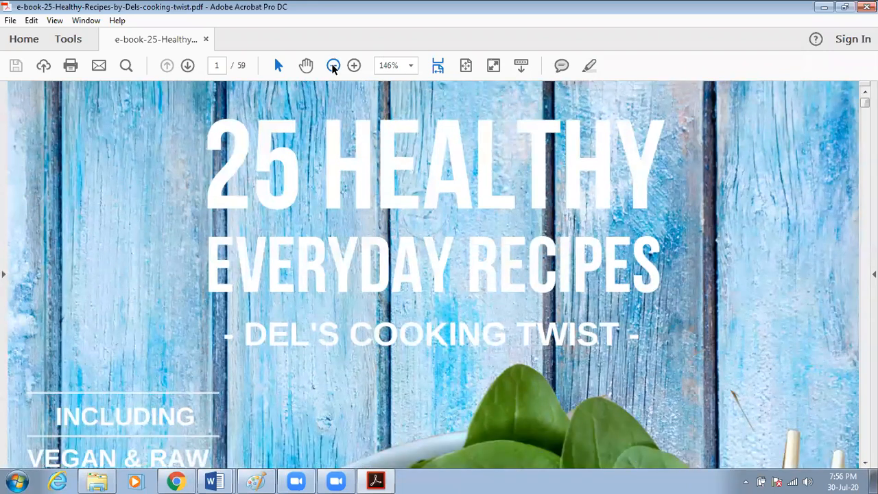
{"action": "left_click", "coordinate": [331, 65]}
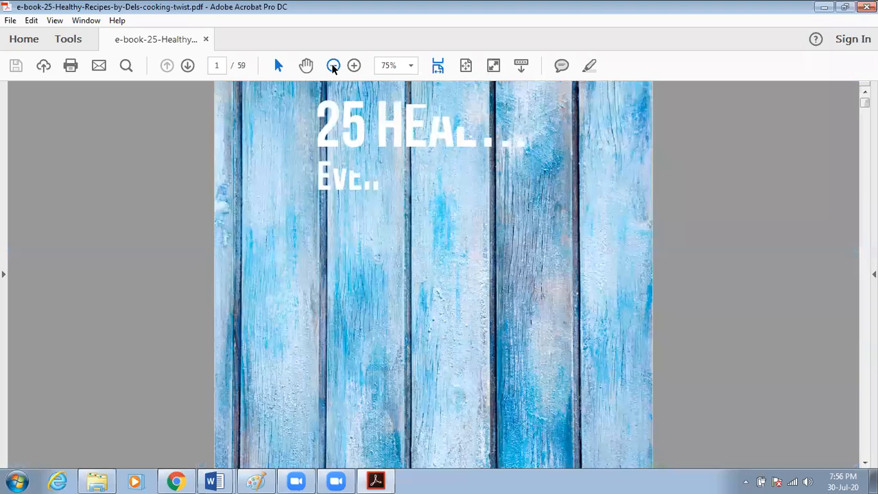
{"action": "left_click", "coordinate": [332, 66]}
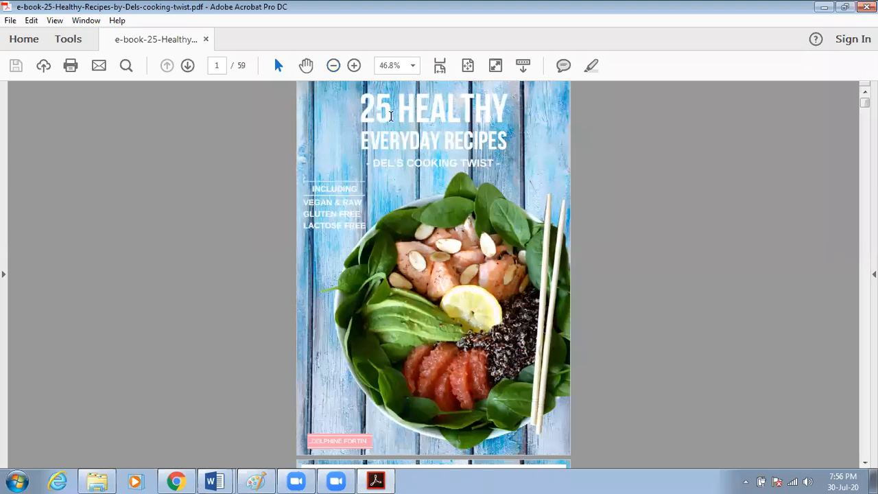
{"action": "key", "text": "ctrl+minus"}
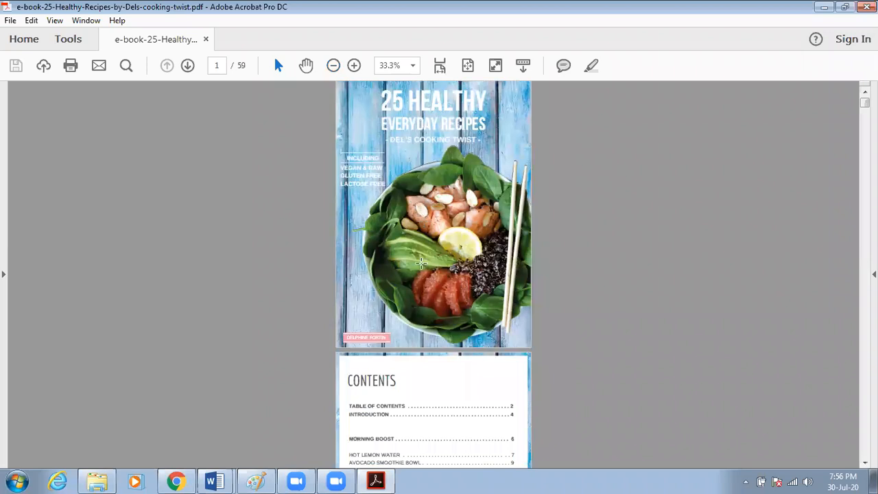
{"action": "scroll", "coordinate": [398, 275], "scroll_direction": "down", "scroll_amount": 1}
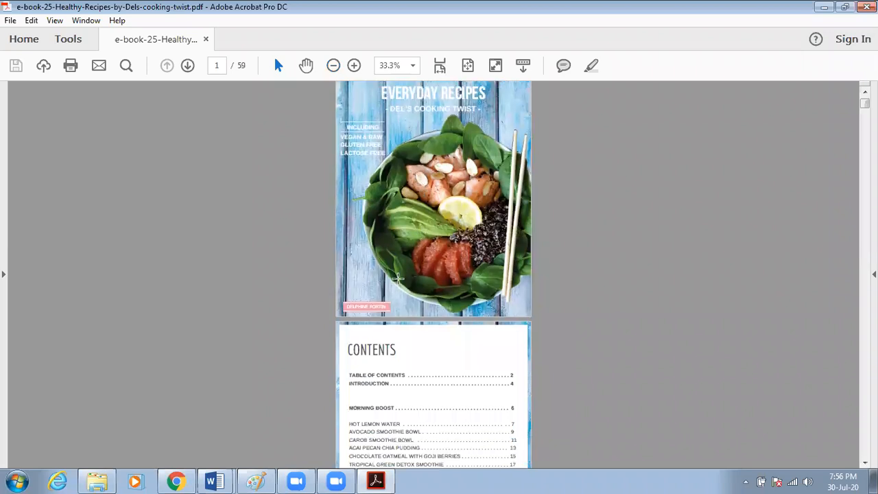
Examine the e-book's two contents pages, down to the disclaimer entry and the recipe symbol legend.
{"action": "scroll", "coordinate": [398, 278], "scroll_direction": "down", "scroll_amount": 5}
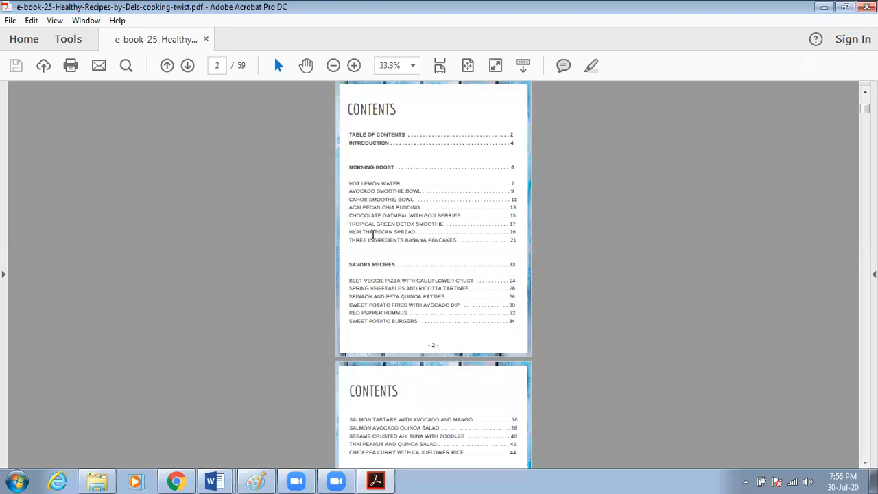
{"action": "scroll", "coordinate": [374, 239], "scroll_direction": "down", "scroll_amount": 2}
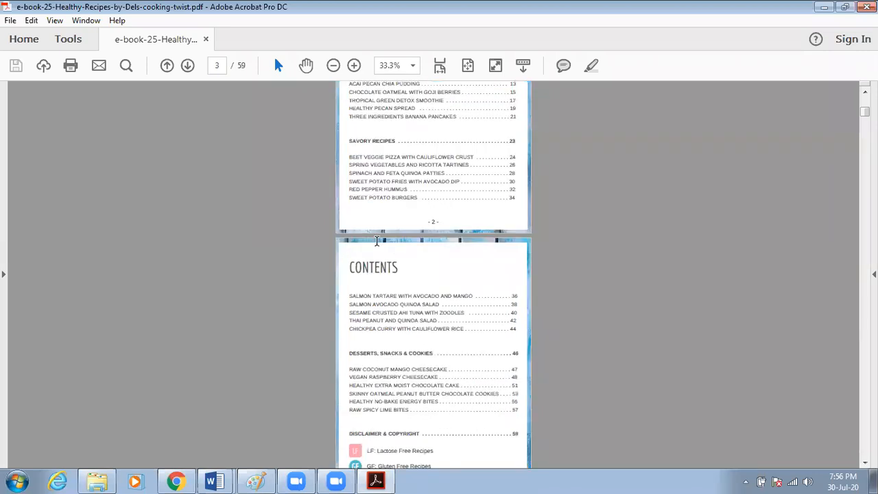
{"action": "scroll", "coordinate": [376, 241], "scroll_direction": "down", "scroll_amount": 3}
{"action": "scroll", "coordinate": [375, 241], "scroll_direction": "down", "scroll_amount": 3}
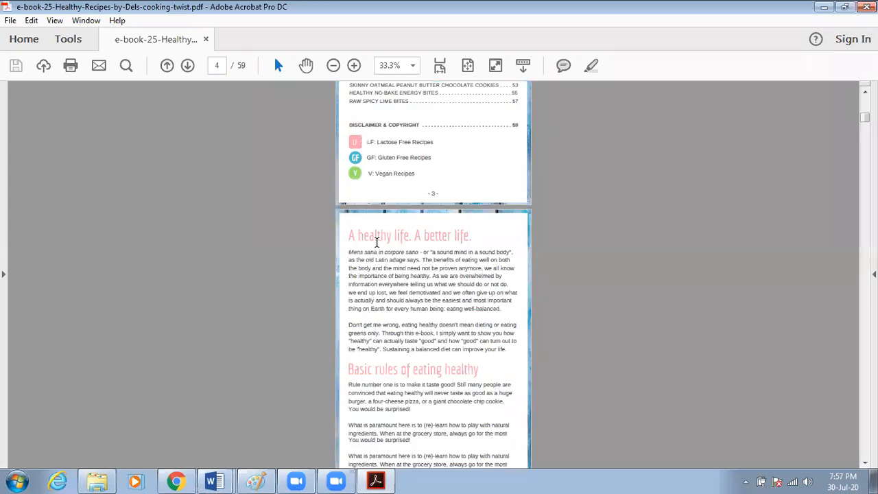
Examine the introduction pages, the "About the author" box and the "Morning boost" section opener.
{"action": "scroll", "coordinate": [370, 229], "scroll_direction": "down", "scroll_amount": 1}
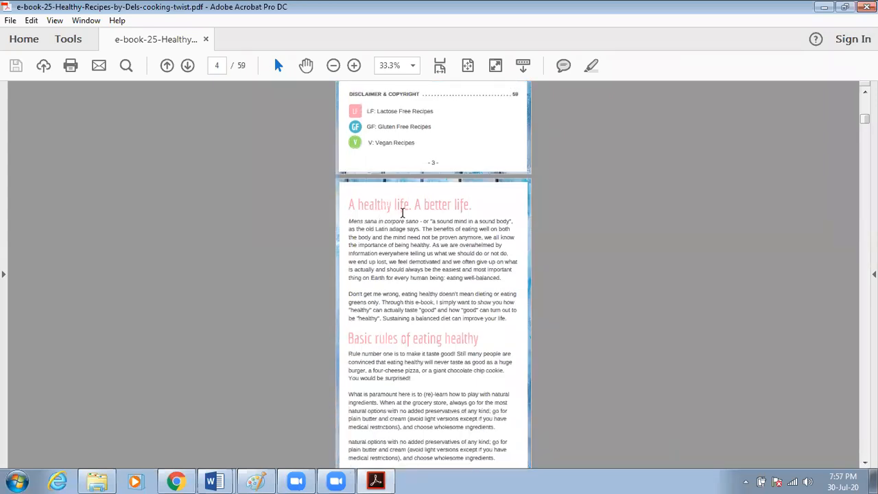
{"action": "scroll", "coordinate": [395, 248], "scroll_direction": "down", "scroll_amount": 3}
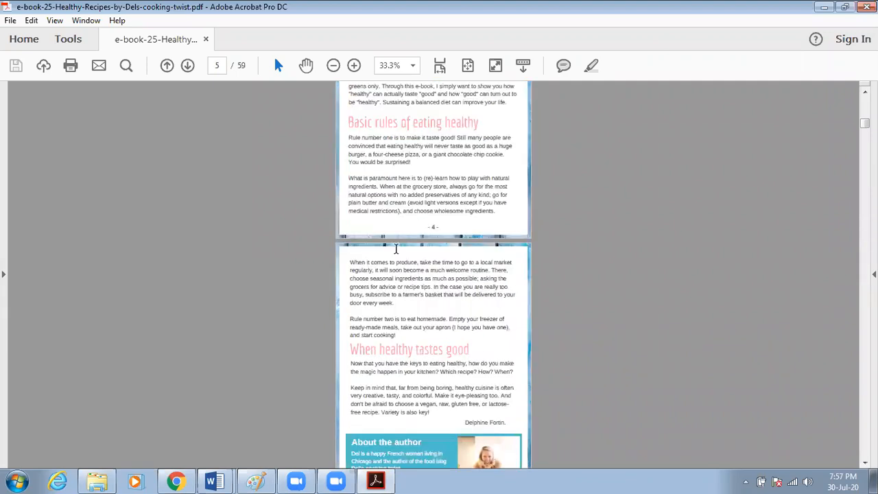
{"action": "scroll", "coordinate": [395, 248], "scroll_direction": "down", "scroll_amount": 1}
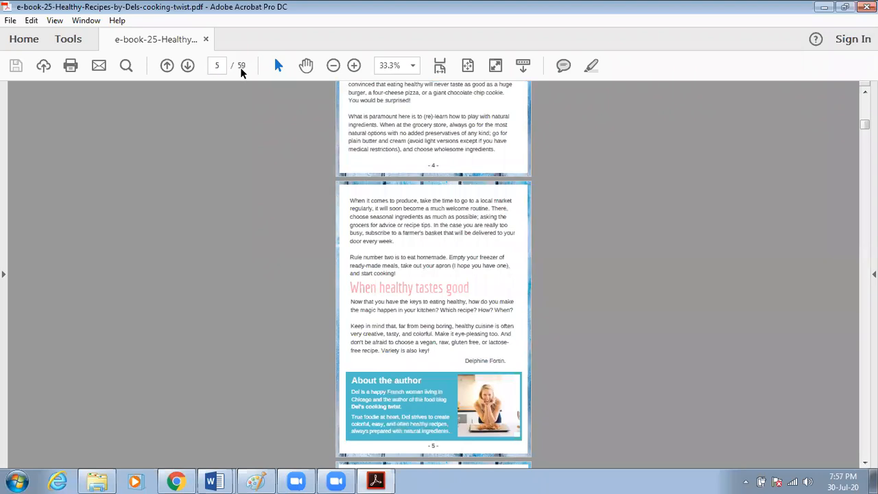
{"action": "scroll", "coordinate": [480, 308], "scroll_direction": "down", "scroll_amount": 1}
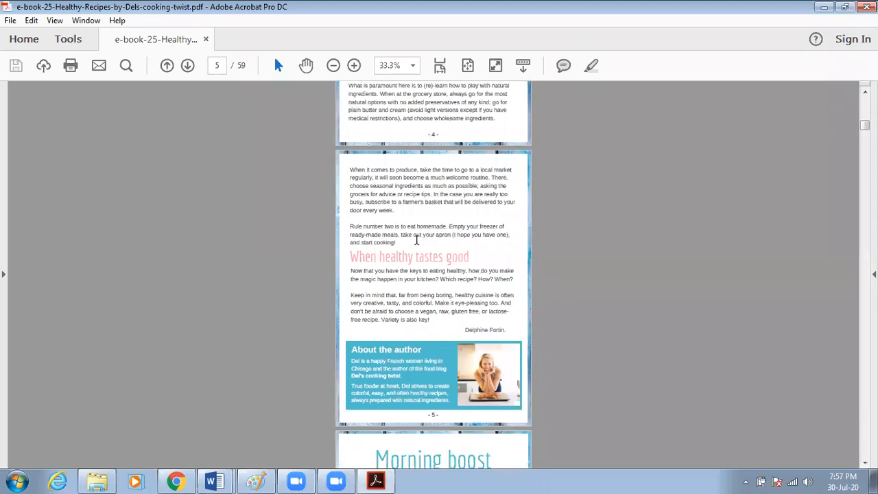
{"action": "scroll", "coordinate": [423, 262], "scroll_direction": "down", "scroll_amount": 1}
{"action": "scroll", "coordinate": [423, 262], "scroll_direction": "down", "scroll_amount": 3}
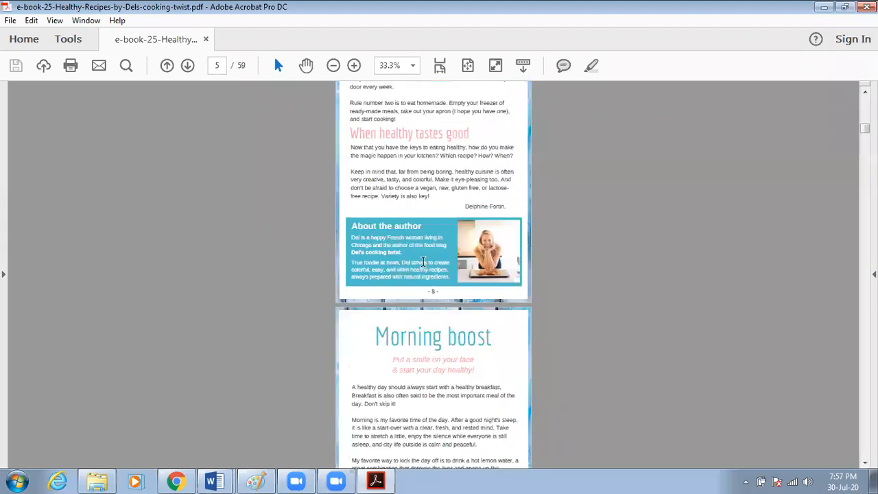
{"action": "scroll", "coordinate": [423, 262], "scroll_direction": "down", "scroll_amount": 4}
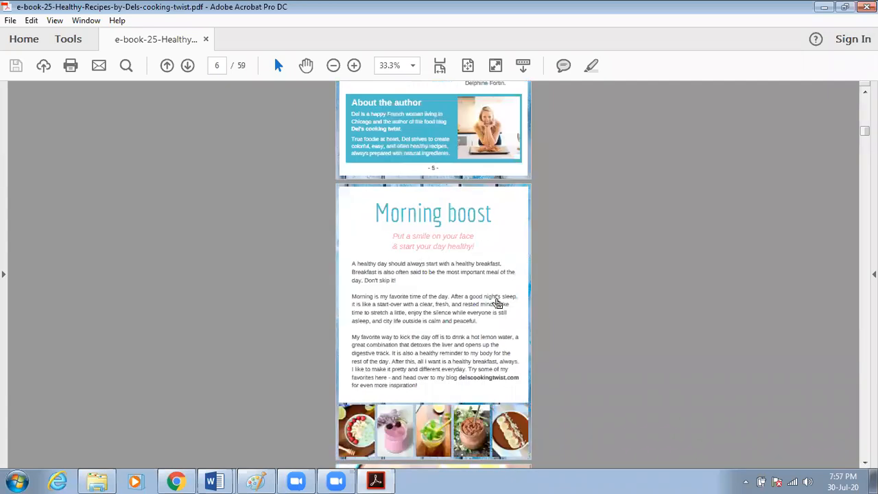
Examine the photo and recipe pages for Hot Lemon Water and Avocado Smoothie Bowl.
{"action": "scroll", "coordinate": [462, 299], "scroll_direction": "down", "scroll_amount": 3}
{"action": "scroll", "coordinate": [458, 302], "scroll_direction": "down", "scroll_amount": 6}
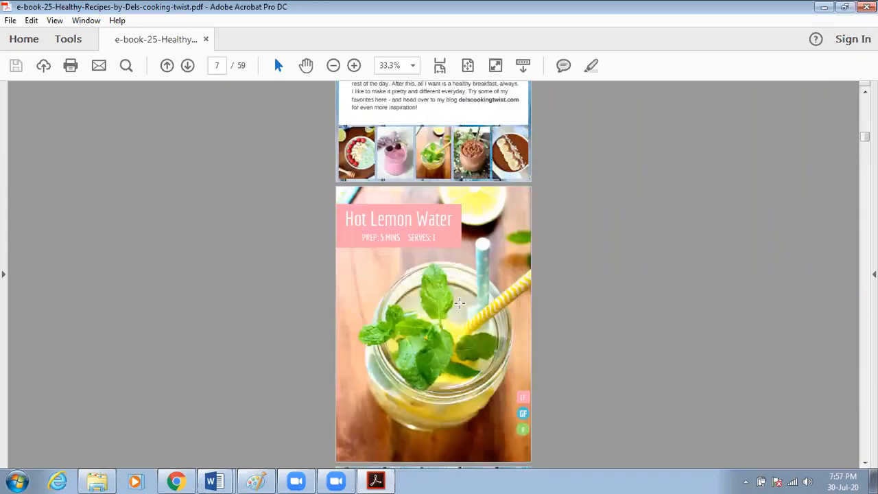
{"action": "scroll", "coordinate": [432, 281], "scroll_direction": "down", "scroll_amount": 2}
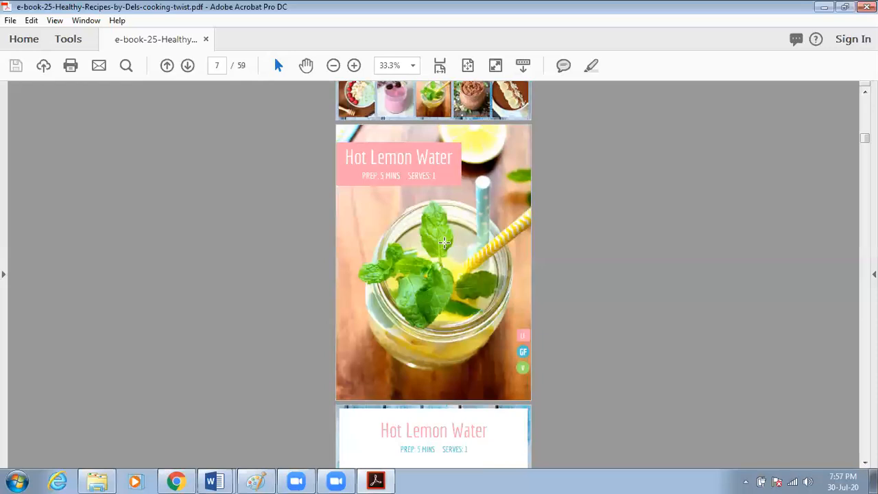
{"action": "scroll", "coordinate": [445, 242], "scroll_direction": "down", "scroll_amount": 6}
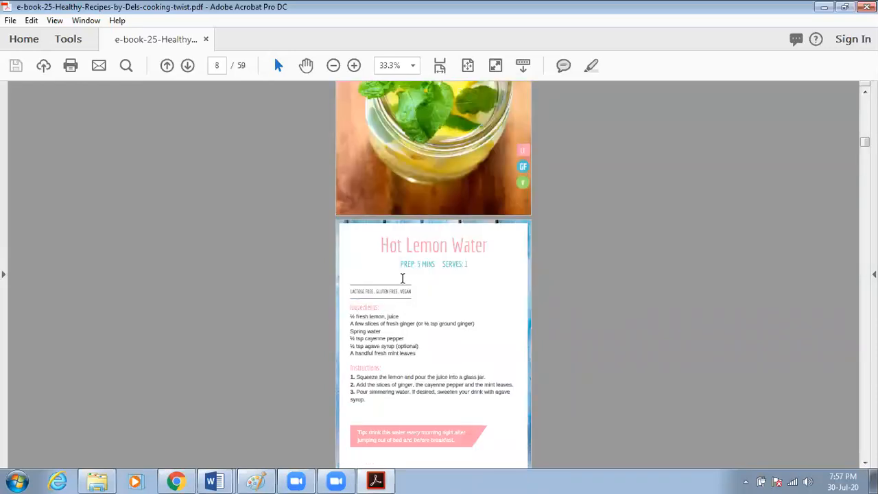
{"action": "scroll", "coordinate": [382, 342], "scroll_direction": "down", "scroll_amount": 5}
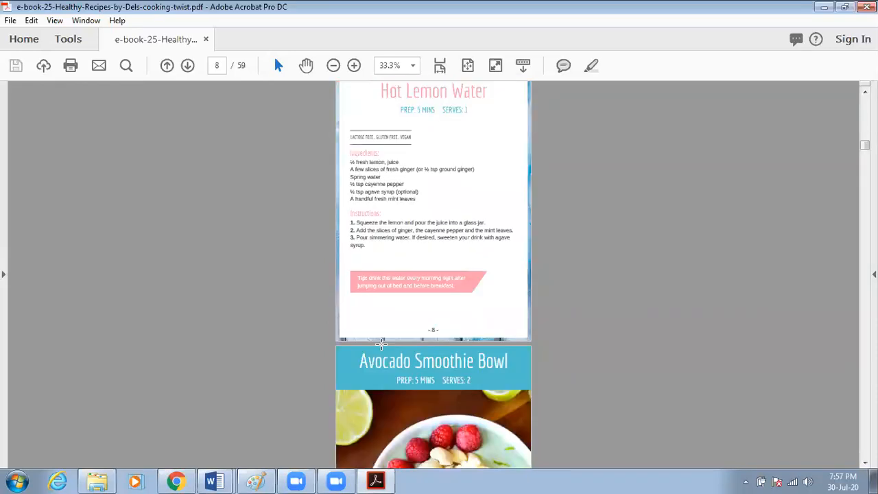
{"action": "scroll", "coordinate": [382, 343], "scroll_direction": "down", "scroll_amount": 9}
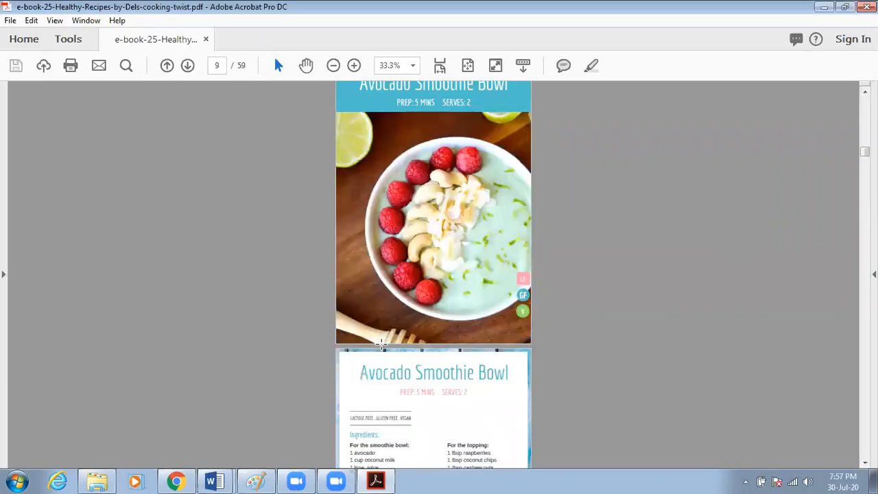
{"action": "scroll", "coordinate": [382, 343], "scroll_direction": "down", "scroll_amount": 1}
{"action": "scroll", "coordinate": [382, 343], "scroll_direction": "down", "scroll_amount": 5}
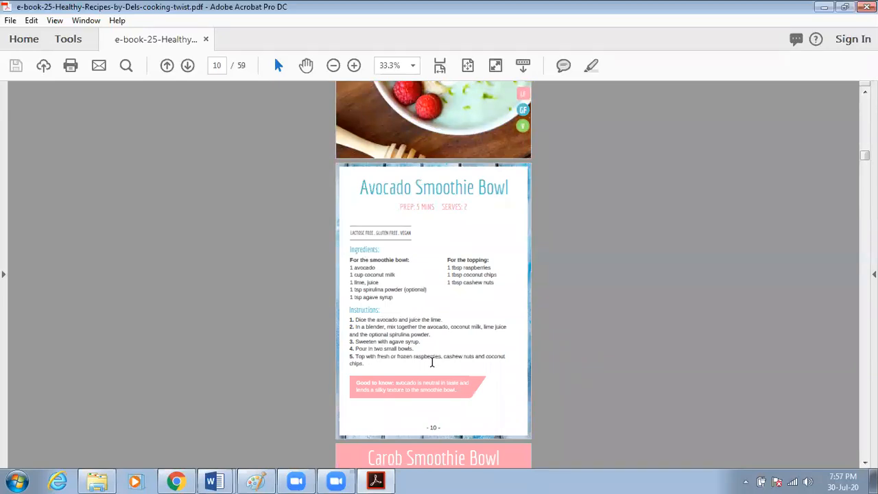
Examine the Carob Smoothie Bowl and Acai Pecan Chia Pudding photo and recipe pages.
{"action": "scroll", "coordinate": [400, 278], "scroll_direction": "down", "scroll_amount": 3}
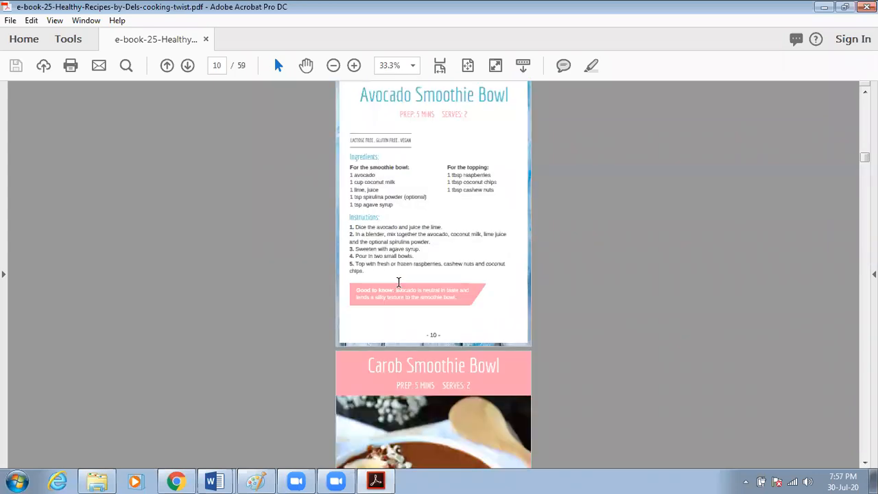
{"action": "scroll", "coordinate": [399, 282], "scroll_direction": "down", "scroll_amount": 4}
{"action": "scroll", "coordinate": [400, 288], "scroll_direction": "down", "scroll_amount": 10}
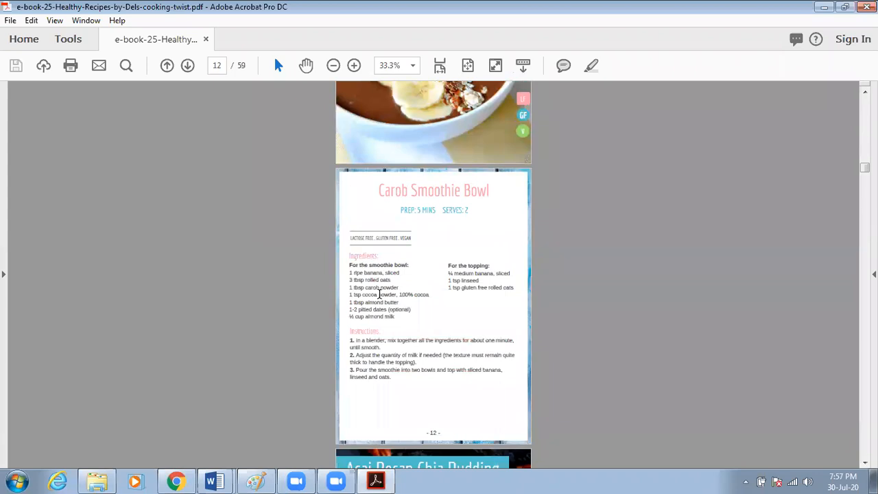
{"action": "scroll", "coordinate": [378, 293], "scroll_direction": "down", "scroll_amount": 5}
{"action": "scroll", "coordinate": [377, 295], "scroll_direction": "down", "scroll_amount": 5}
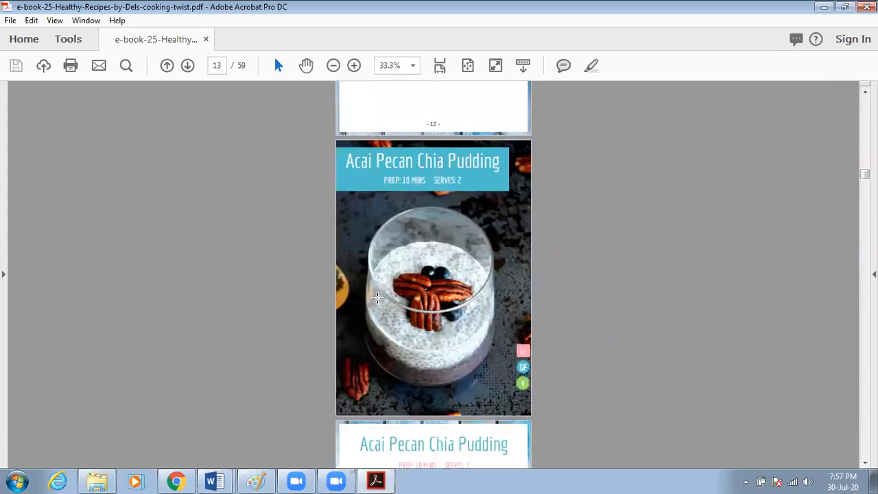
{"action": "scroll", "coordinate": [377, 297], "scroll_direction": "down", "scroll_amount": 1}
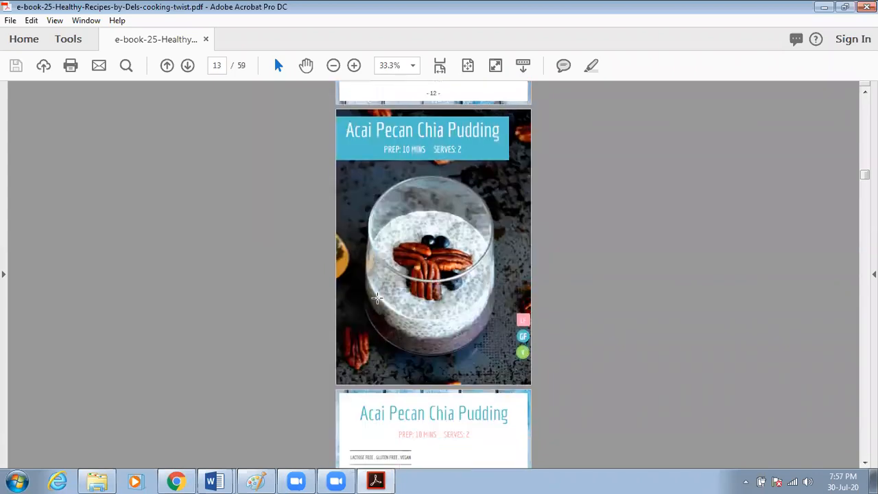
{"action": "scroll", "coordinate": [377, 299], "scroll_direction": "down", "scroll_amount": 2}
{"action": "scroll", "coordinate": [376, 300], "scroll_direction": "down", "scroll_amount": 9}
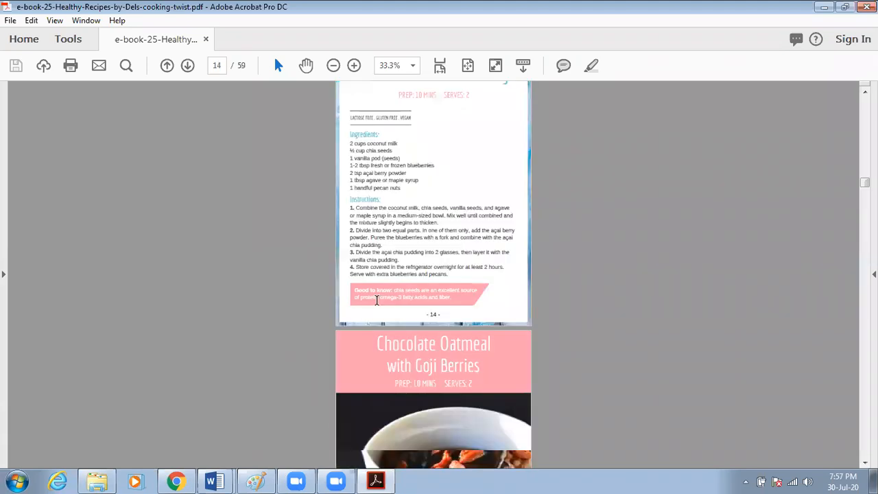
Examine the Chocolate Oatmeal with Goji Berries photo page and the layout of its recipe on page 16.
{"action": "scroll", "coordinate": [376, 300], "scroll_direction": "down", "scroll_amount": 7}
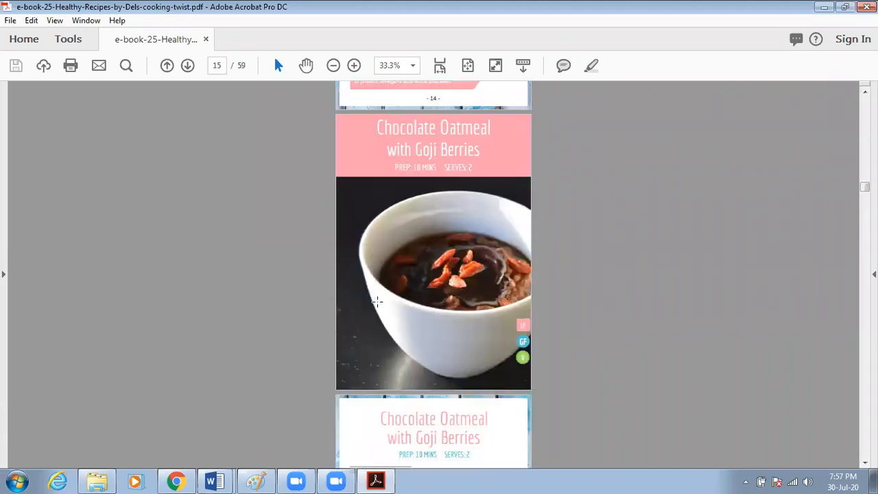
{"action": "scroll", "coordinate": [376, 301], "scroll_direction": "down", "scroll_amount": 4}
{"action": "scroll", "coordinate": [378, 301], "scroll_direction": "down", "scroll_amount": 2}
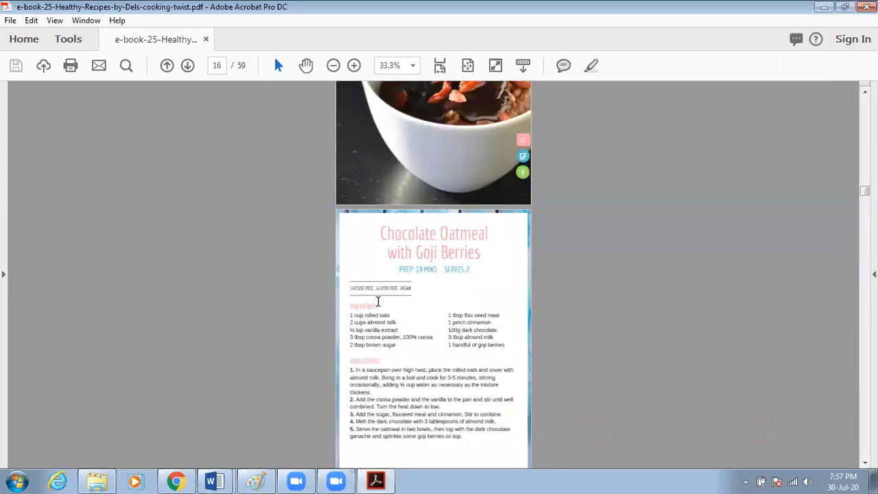
{"action": "scroll", "coordinate": [377, 301], "scroll_direction": "down", "scroll_amount": 1}
{"action": "scroll", "coordinate": [377, 302], "scroll_direction": "down", "scroll_amount": 1}
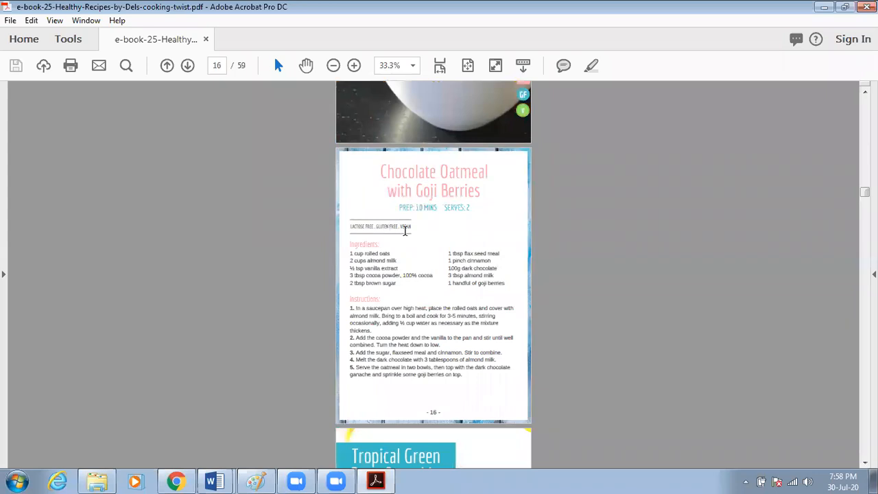
{"action": "scroll", "coordinate": [401, 230], "scroll_direction": "down", "scroll_amount": 1}
{"action": "scroll", "coordinate": [353, 196], "scroll_direction": "down", "scroll_amount": 1}
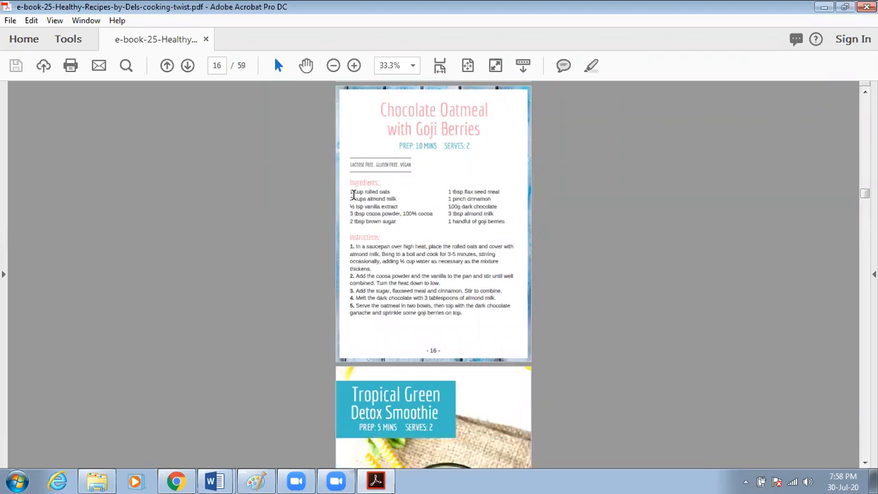
Zoom the e-book to 100% and read the Chocolate Oatmeal recipe from its title down to the page number.
{"action": "left_click", "coordinate": [406, 66]}
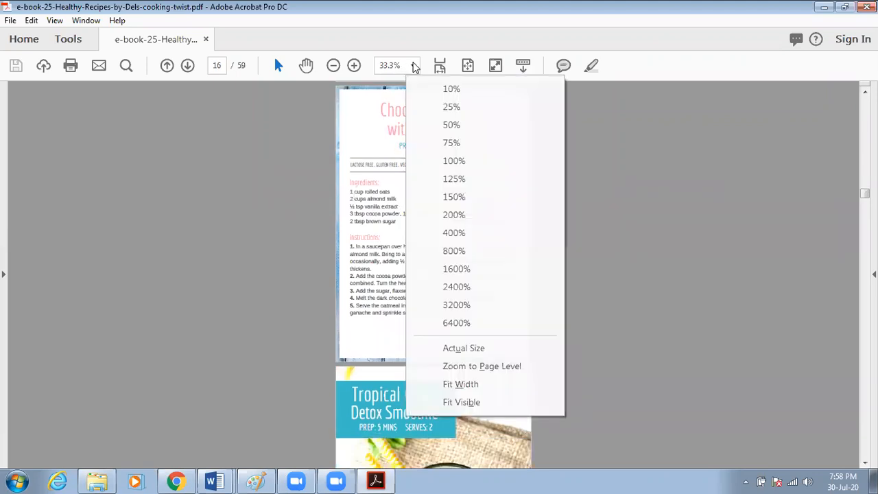
{"action": "left_click", "coordinate": [454, 161]}
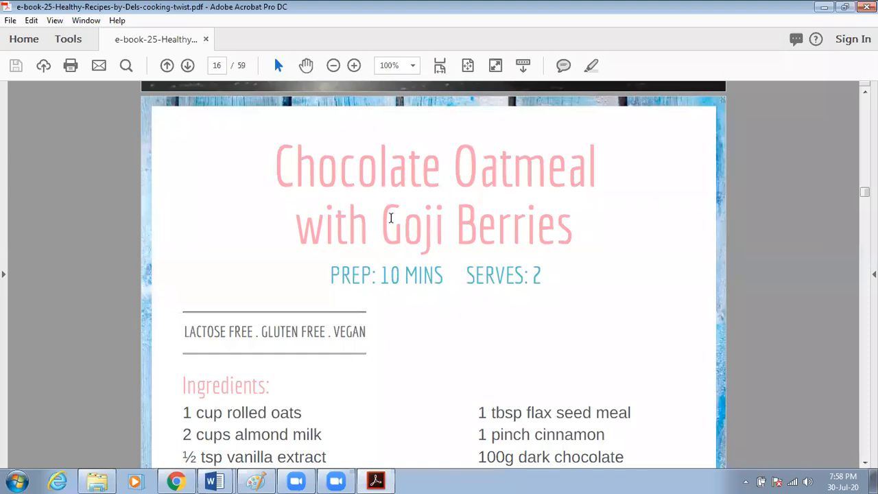
{"action": "scroll", "coordinate": [360, 276], "scroll_direction": "down", "scroll_amount": 2}
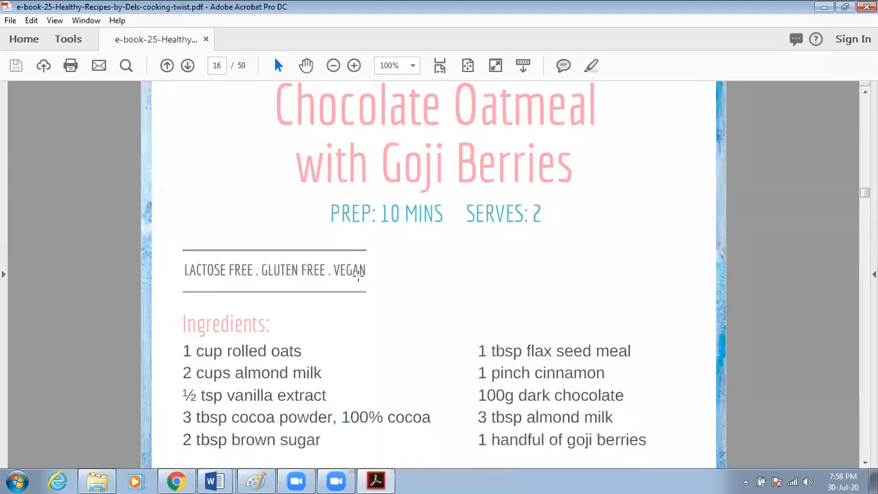
{"action": "scroll", "coordinate": [228, 304], "scroll_direction": "down", "scroll_amount": 5}
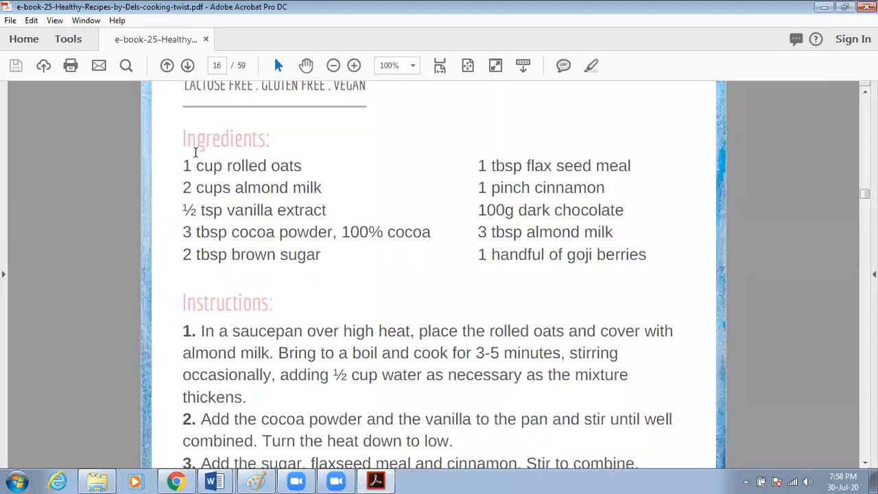
{"action": "scroll", "coordinate": [383, 295], "scroll_direction": "down", "scroll_amount": 2}
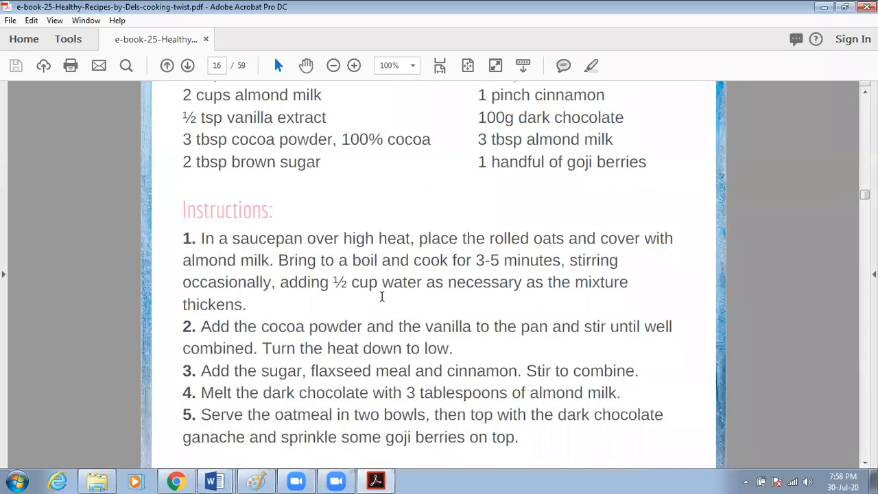
{"action": "scroll", "coordinate": [379, 296], "scroll_direction": "down", "scroll_amount": 2}
{"action": "scroll", "coordinate": [379, 302], "scroll_direction": "down", "scroll_amount": 1}
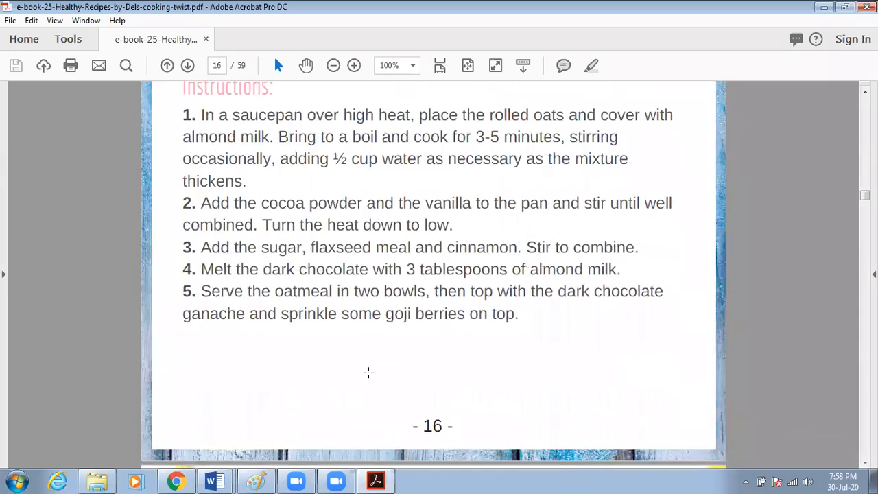
{"action": "scroll", "coordinate": [442, 390], "scroll_direction": "down", "scroll_amount": 1}
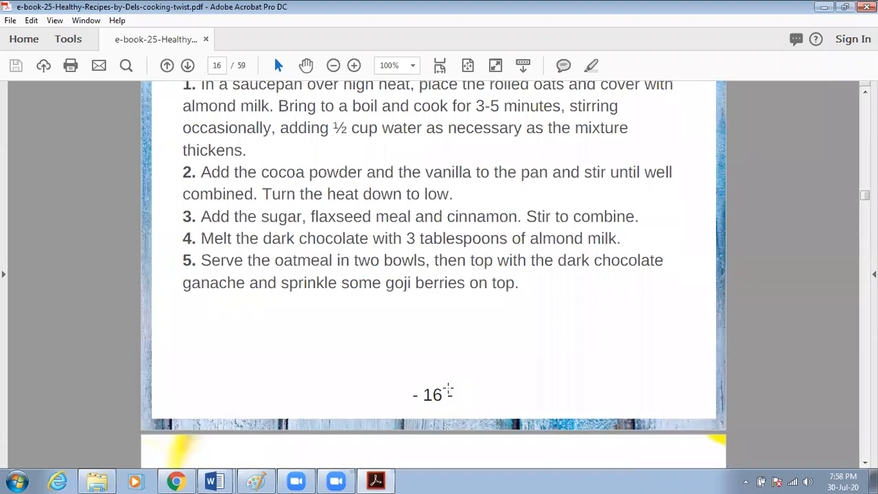
Go back through the Chocolate Oatmeal recipe's instructions and ingredients to its title and diet labels.
{"action": "scroll", "coordinate": [436, 352], "scroll_direction": "up", "scroll_amount": 1}
{"action": "scroll", "coordinate": [392, 305], "scroll_direction": "up", "scroll_amount": 1}
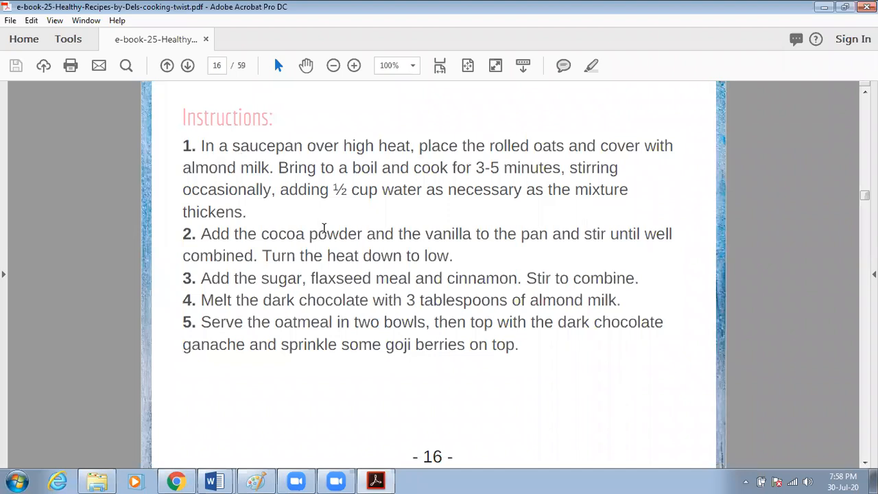
{"action": "scroll", "coordinate": [326, 236], "scroll_direction": "up", "scroll_amount": 3}
{"action": "scroll", "coordinate": [328, 240], "scroll_direction": "up", "scroll_amount": 3}
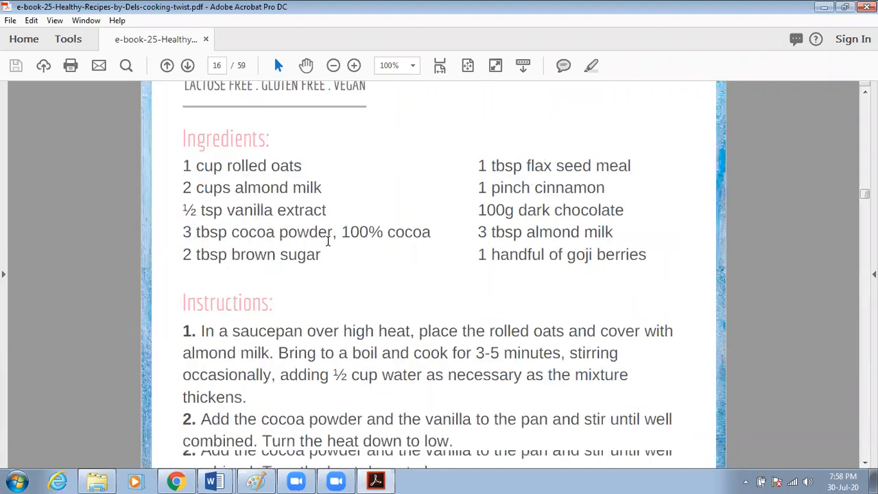
{"action": "scroll", "coordinate": [327, 240], "scroll_direction": "up", "scroll_amount": 5}
{"action": "scroll", "coordinate": [328, 240], "scroll_direction": "up", "scroll_amount": 1}
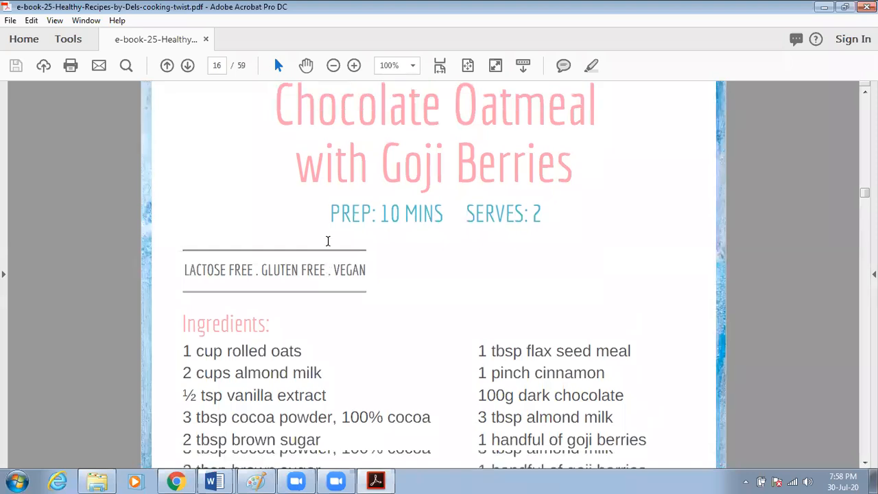
{"action": "scroll", "coordinate": [328, 240], "scroll_direction": "up", "scroll_amount": 1}
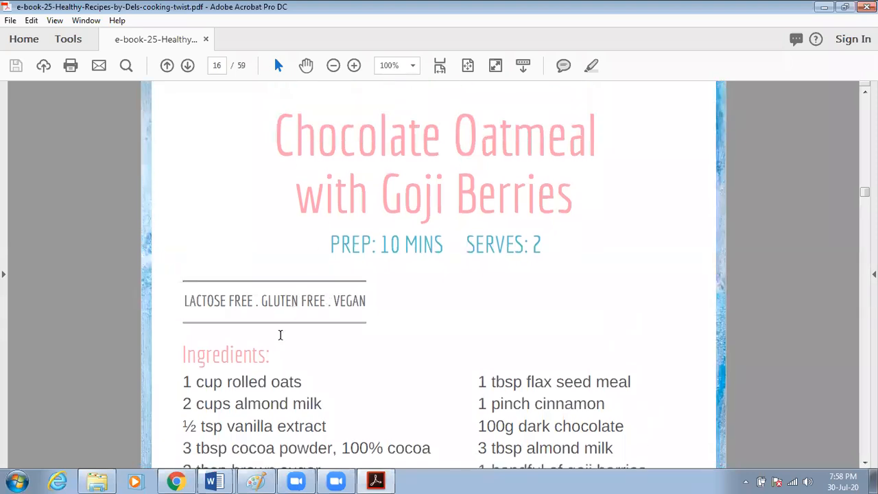
Read the Chocolate Oatmeal recipe again from the ingredients, singling out the word "oats", down to the instructions.
{"action": "scroll", "coordinate": [279, 335], "scroll_direction": "down", "scroll_amount": 1}
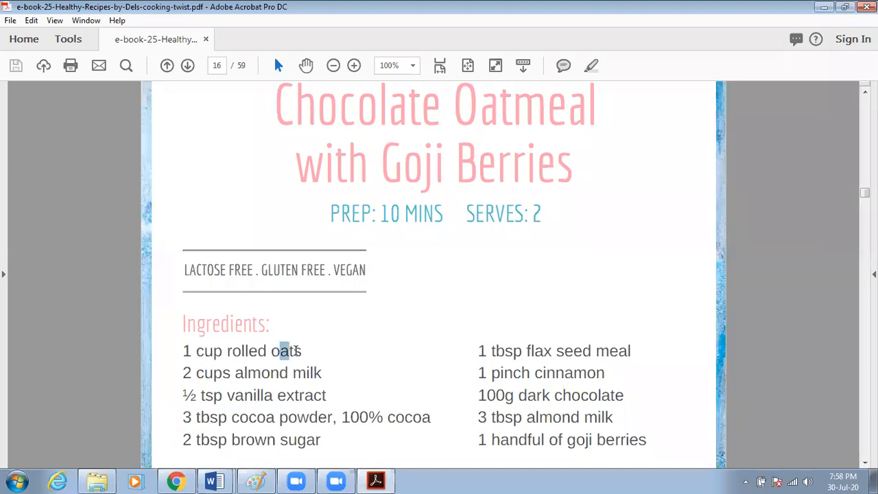
{"action": "left_click_drag", "start_coordinate": [279, 351], "coordinate": [302, 352]}
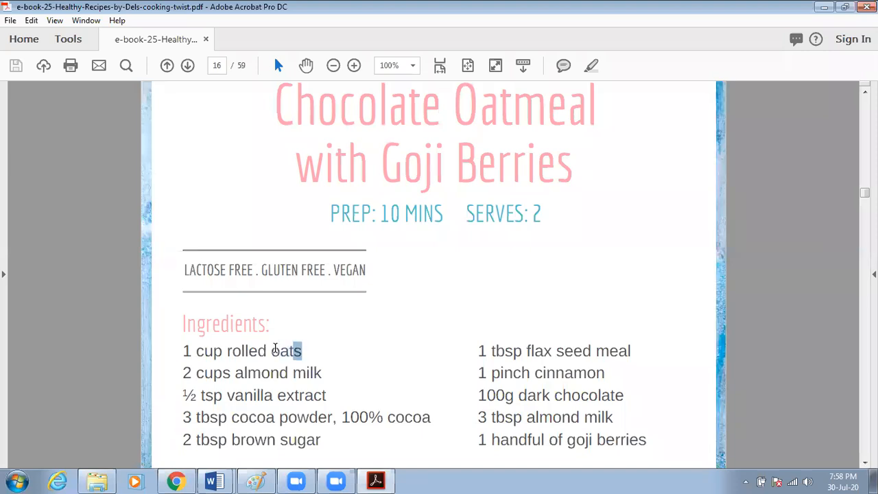
{"action": "double_click", "coordinate": [294, 353]}
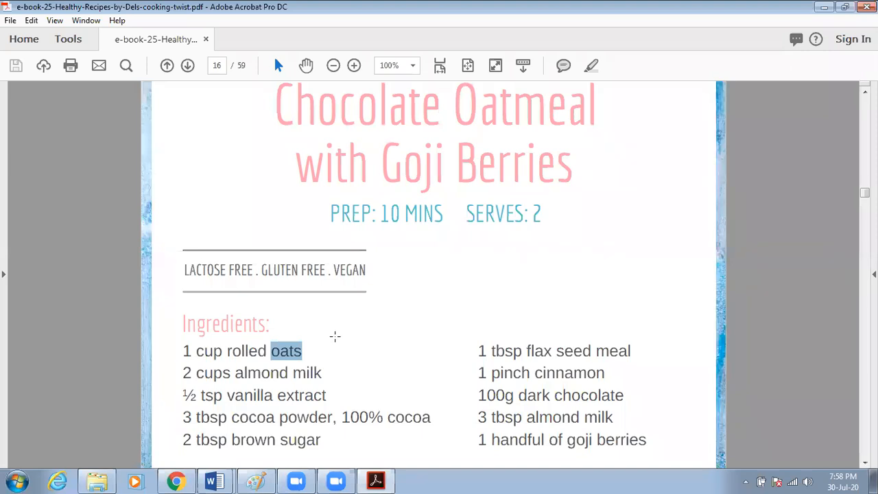
{"action": "scroll", "coordinate": [335, 336], "scroll_direction": "down", "scroll_amount": 3}
{"action": "scroll", "coordinate": [335, 336], "scroll_direction": "down", "scroll_amount": 2}
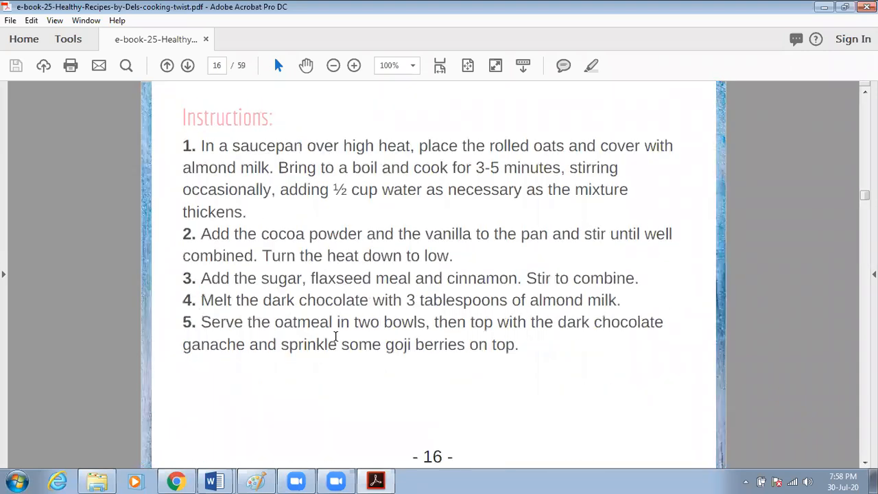
Examine the Tropical Green Detox Smoothie photo page and its recipe page through to the Healthy Pecan Spread cover.
{"action": "scroll", "coordinate": [335, 338], "scroll_direction": "down", "scroll_amount": 5}
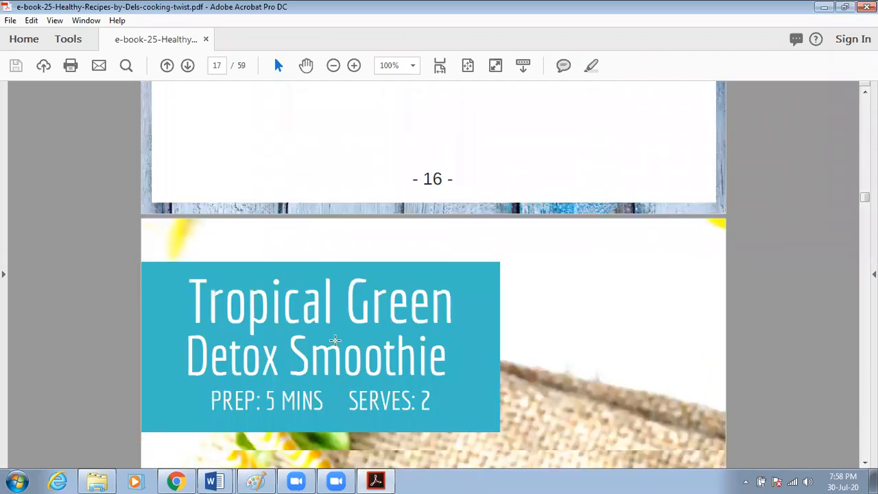
{"action": "scroll", "coordinate": [335, 340], "scroll_direction": "down", "scroll_amount": 5}
{"action": "scroll", "coordinate": [345, 276], "scroll_direction": "down", "scroll_amount": 2}
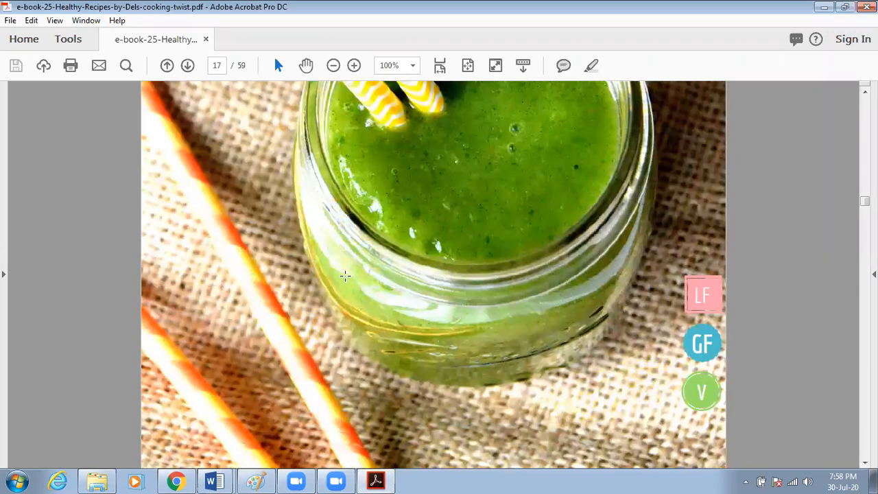
{"action": "scroll", "coordinate": [333, 262], "scroll_direction": "down", "scroll_amount": 1}
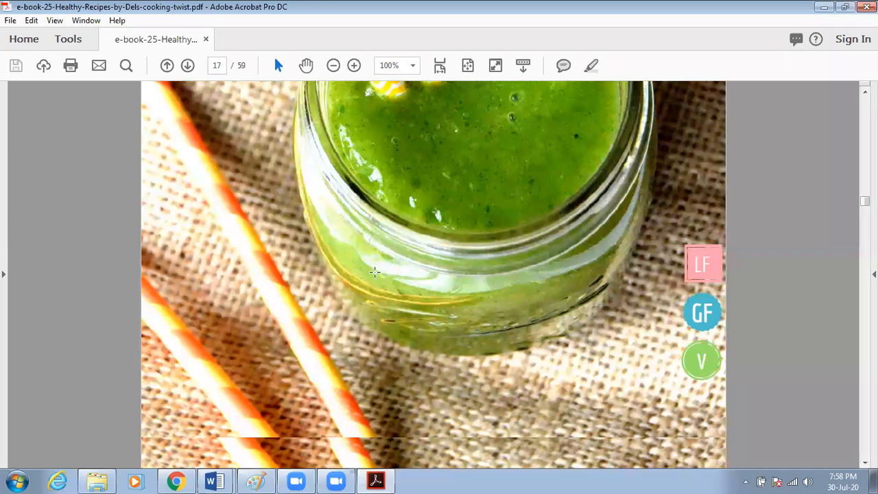
{"action": "scroll", "coordinate": [542, 278], "scroll_direction": "down", "scroll_amount": 3}
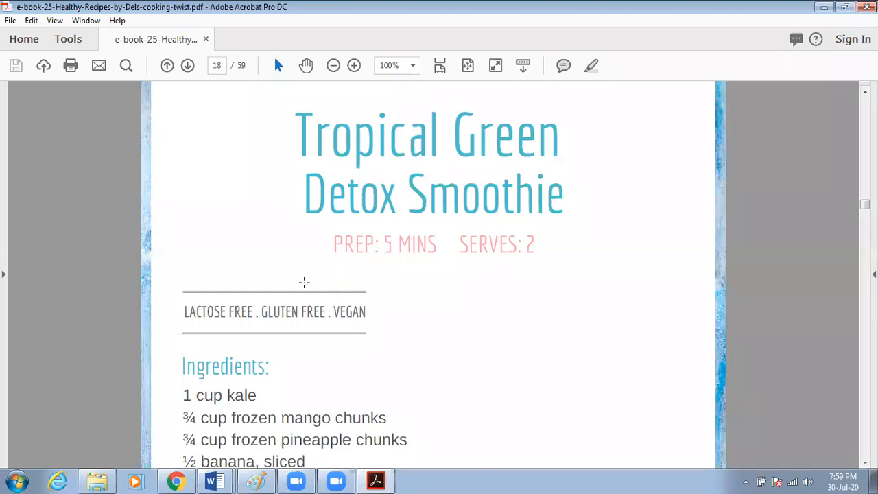
{"action": "scroll", "coordinate": [303, 282], "scroll_direction": "down", "scroll_amount": 5}
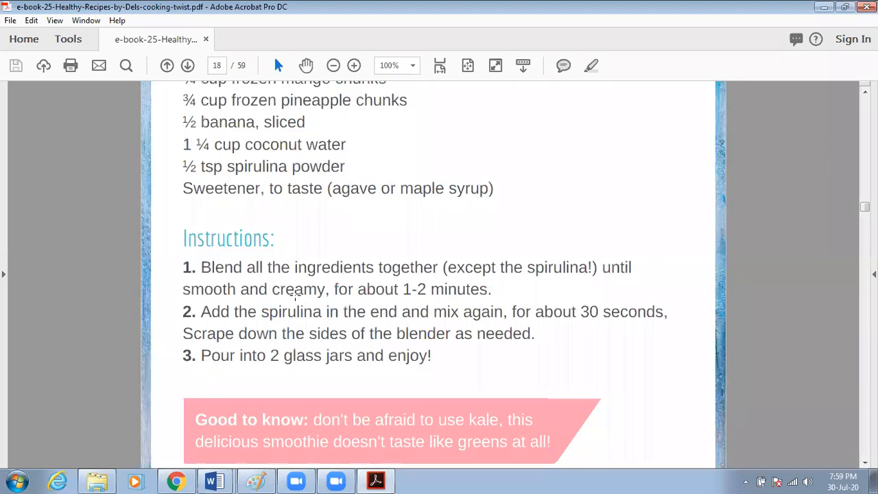
{"action": "scroll", "coordinate": [295, 294], "scroll_direction": "down", "scroll_amount": 5}
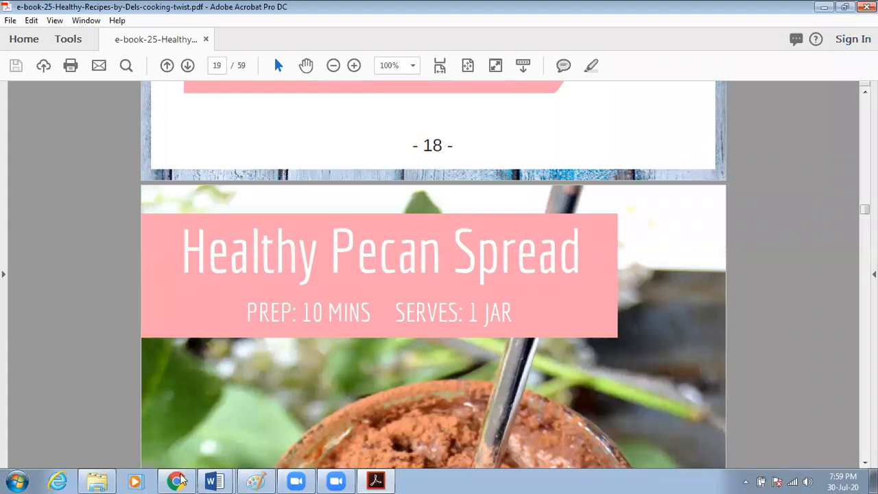
Switch to Document3 in Word and delete all of its existing content.
{"action": "left_click", "coordinate": [215, 480]}
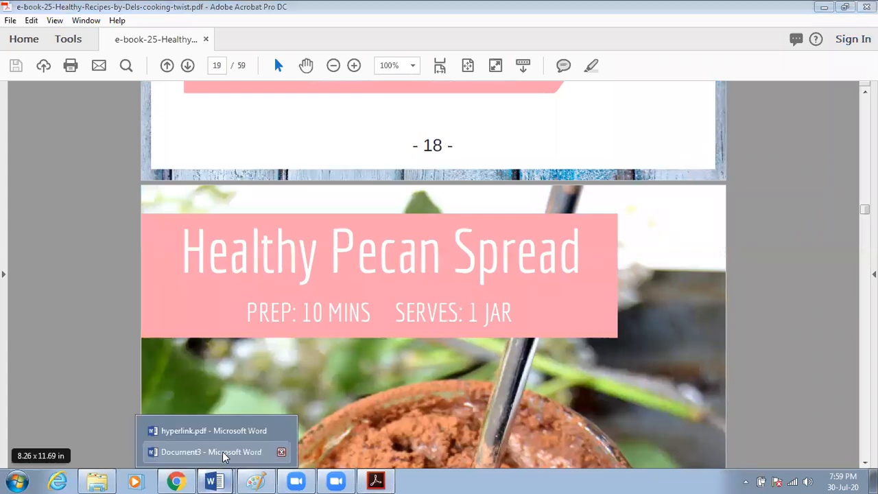
{"action": "left_click", "coordinate": [222, 452]}
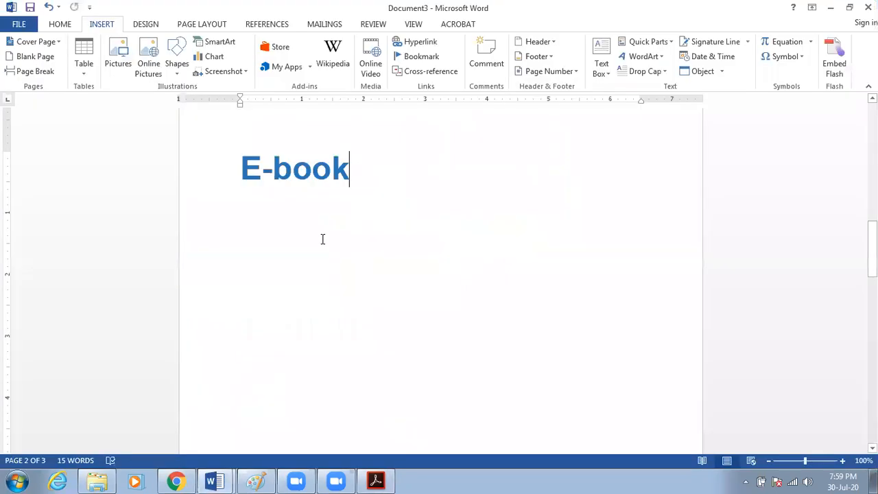
{"action": "key", "text": "ctrl+a"}
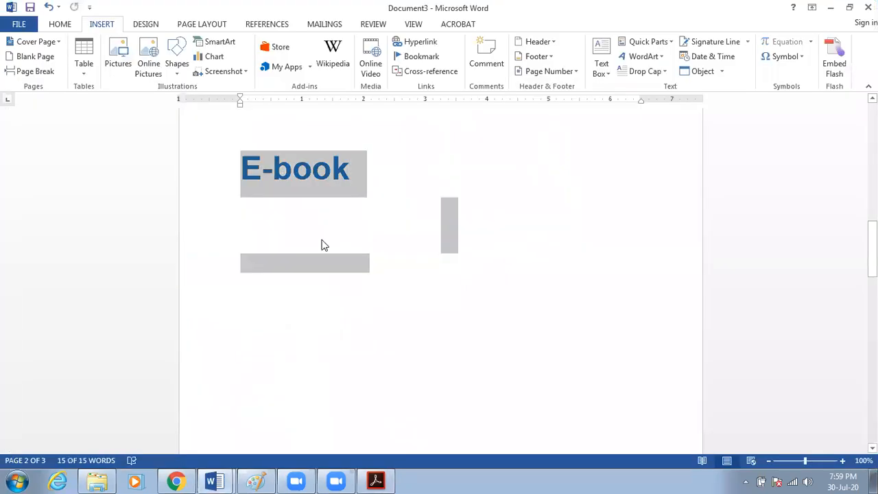
{"action": "key", "text": "Delete"}
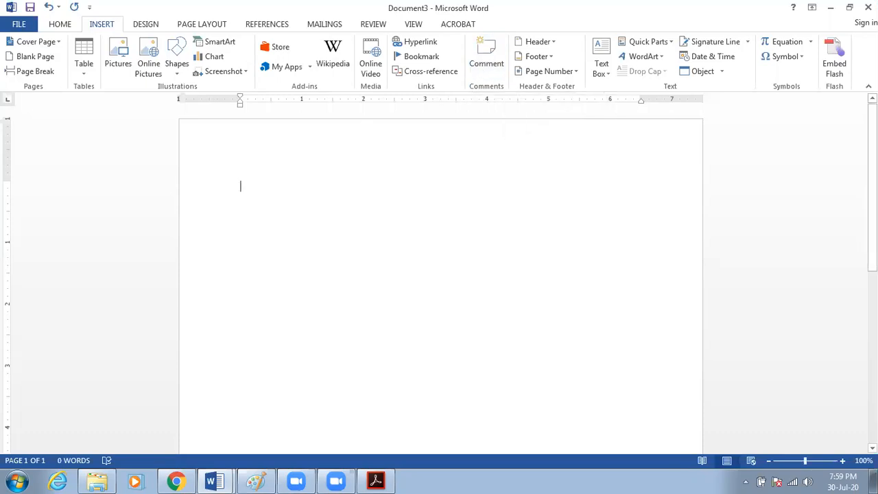
Enter "Apple" and the misspelled "Bananaaa" on two separate lines, followed by a new line.
{"action": "type", "text": "Appl"}
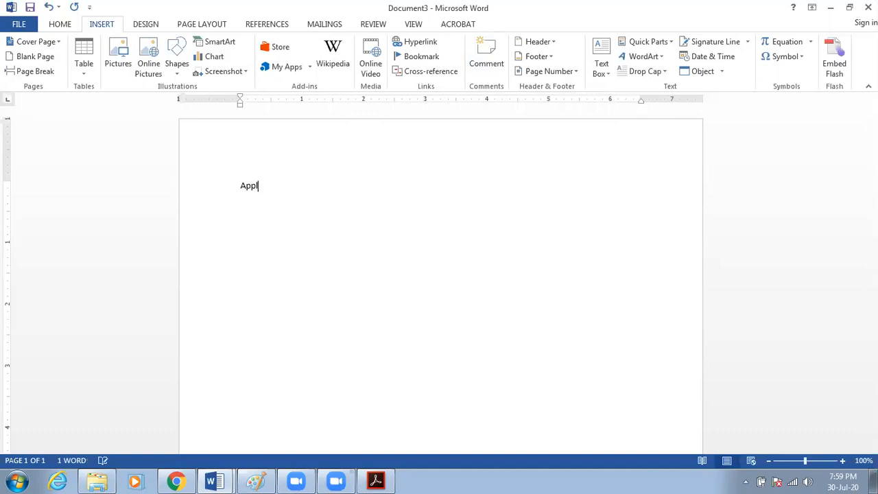
{"action": "type", "text": "e "}
{"action": "type", "text": "Banan"}
{"action": "type", "text": "aaa"}
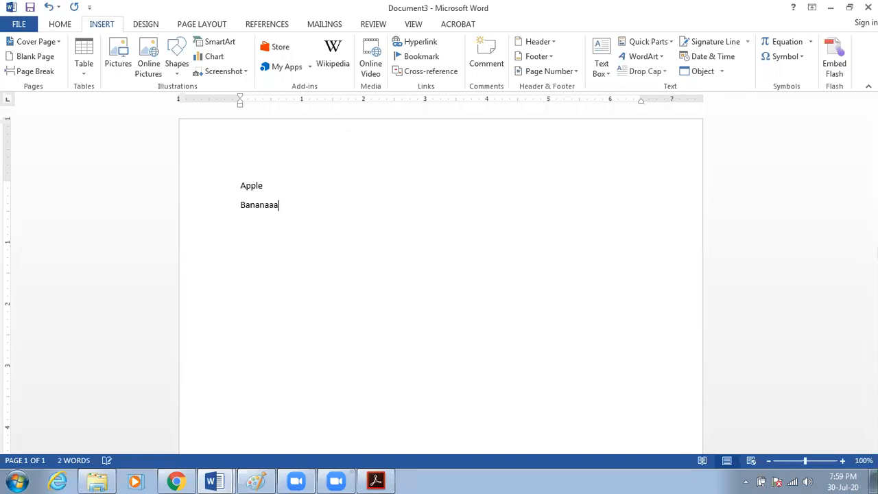
{"action": "key", "text": "Left"}
{"action": "key", "text": "Left"}
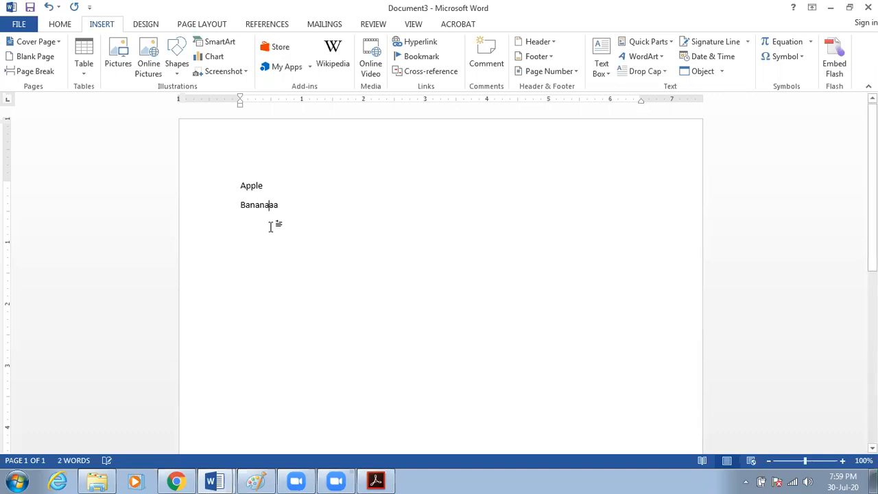
{"action": "left_click", "coordinate": [307, 201]}
{"action": "key", "text": "Return"}
Attach a comment reading "Banana" to the misspelled word "Bananaaa".
{"action": "left_click", "coordinate": [285, 207]}
{"action": "left_click", "coordinate": [222, 206]}
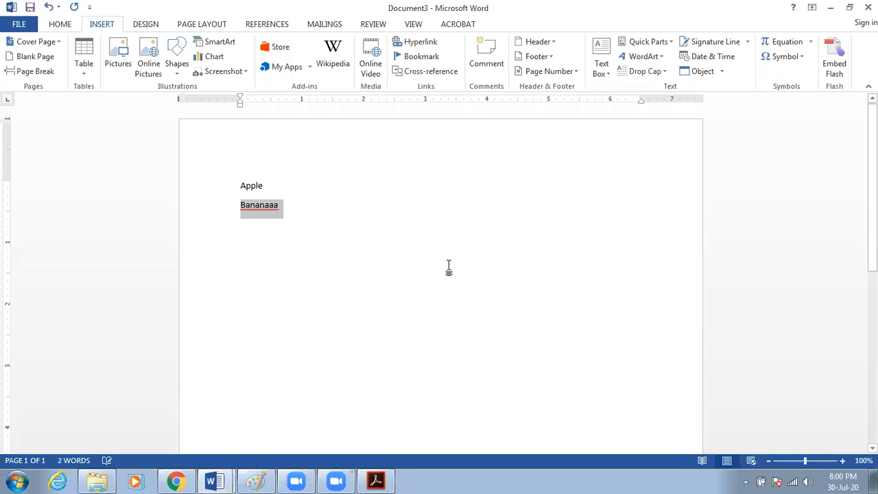
{"action": "left_click", "coordinate": [487, 65]}
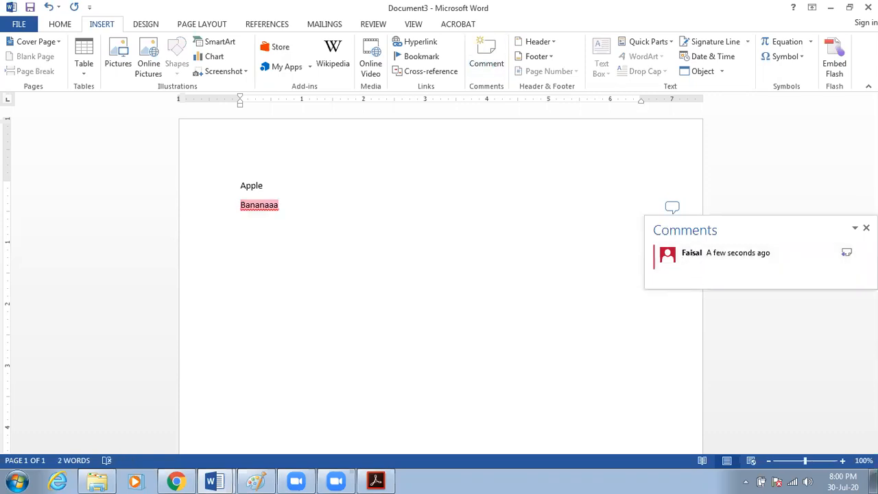
{"action": "type", "text": "Banana"}
{"action": "left_click", "coordinate": [461, 299]}
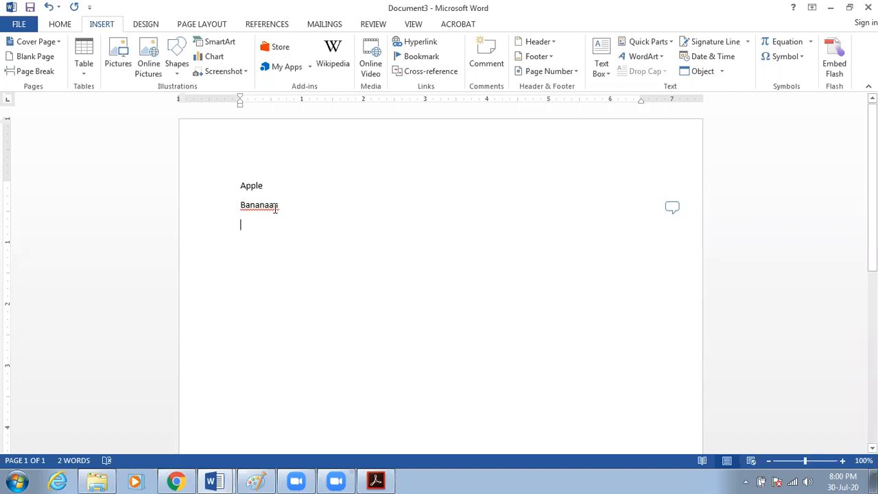
Highlight the word "Bananaaa" in red.
{"action": "left_click_drag", "start_coordinate": [275, 207], "coordinate": [236, 208]}
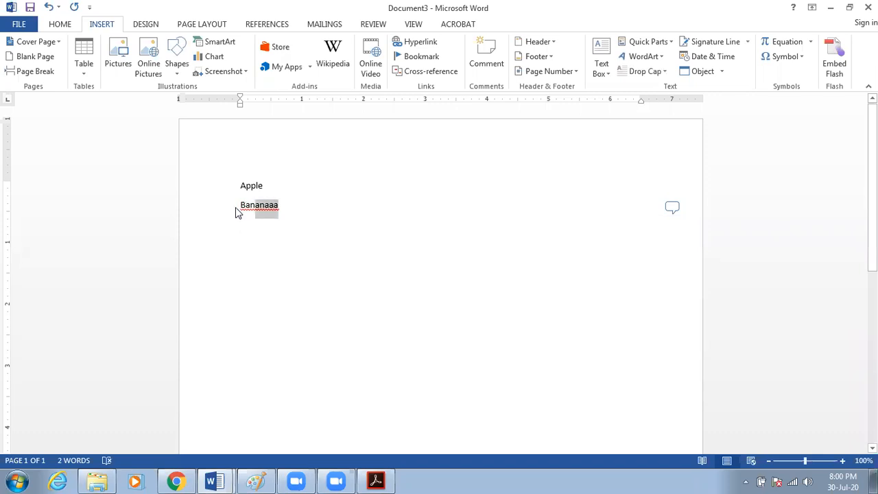
{"action": "left_click", "coordinate": [60, 25]}
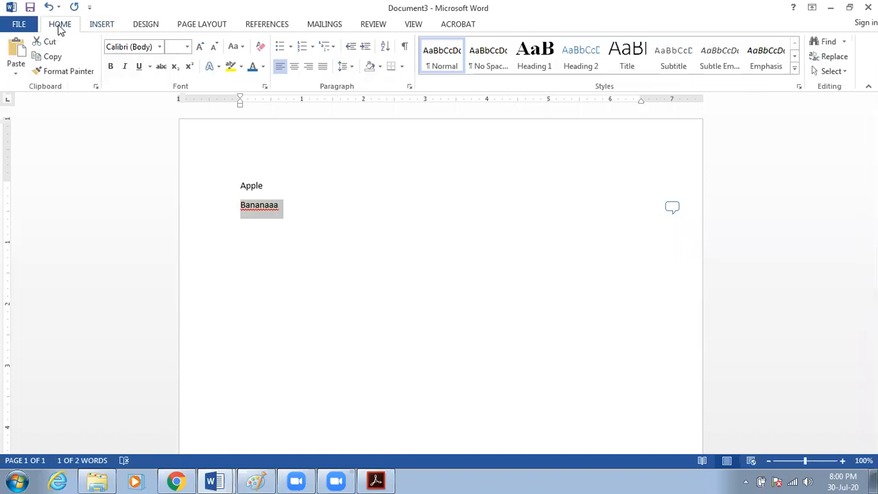
{"action": "left_click", "coordinate": [241, 66]}
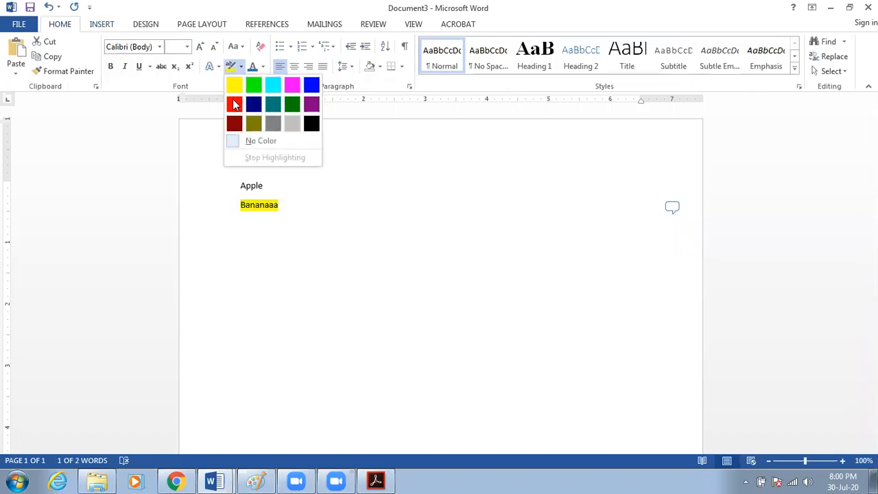
{"action": "left_click", "coordinate": [233, 103]}
{"action": "left_click", "coordinate": [261, 249]}
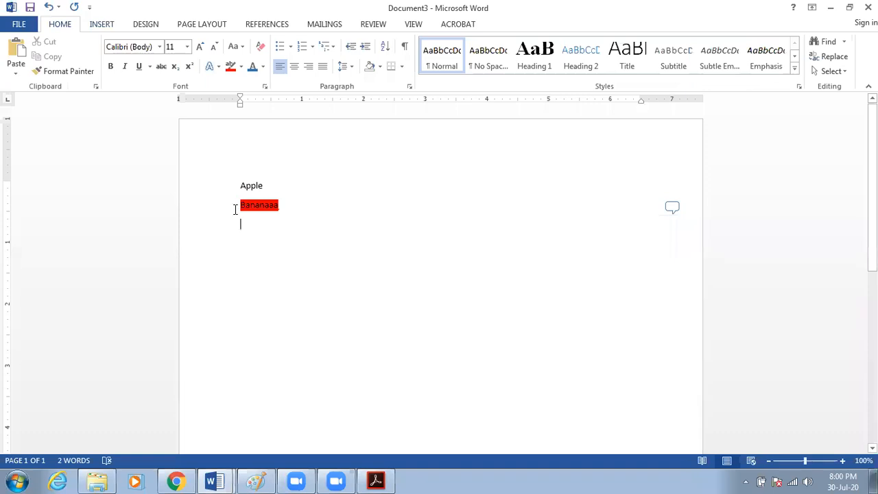
View the comment attached to "Bananaaa", close it and delete all the text in the document.
{"action": "left_click", "coordinate": [672, 207]}
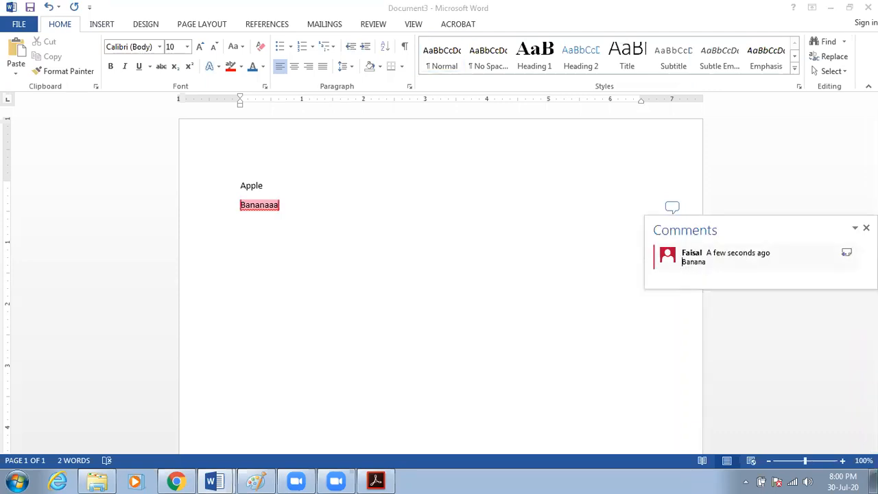
{"action": "left_click", "coordinate": [866, 228]}
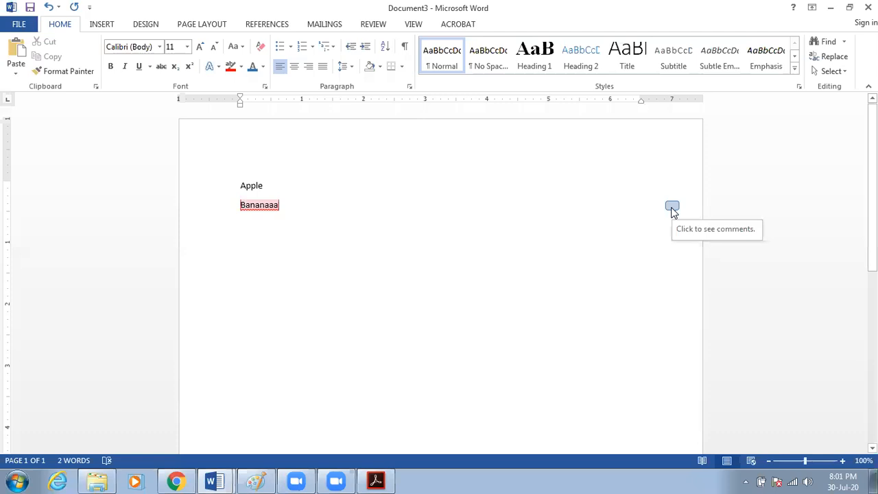
{"action": "triple_click", "coordinate": [217, 188]}
{"action": "key", "text": "Delete"}
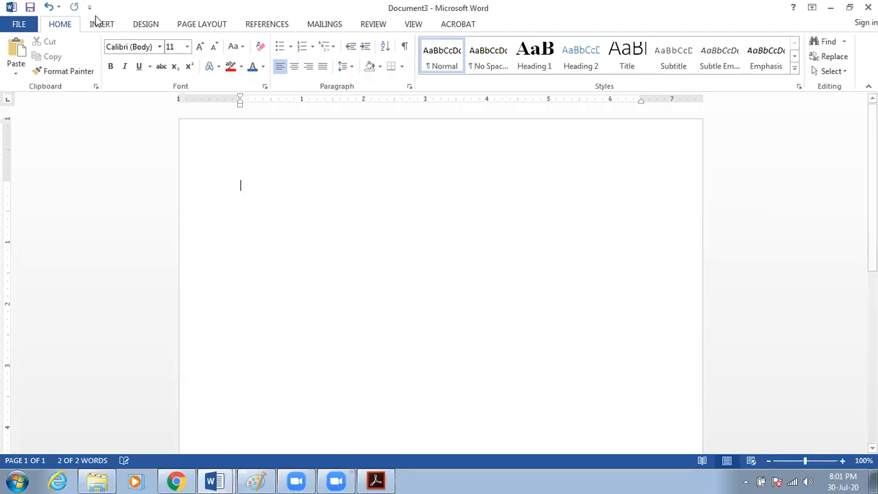
{"action": "left_click", "coordinate": [100, 24]}
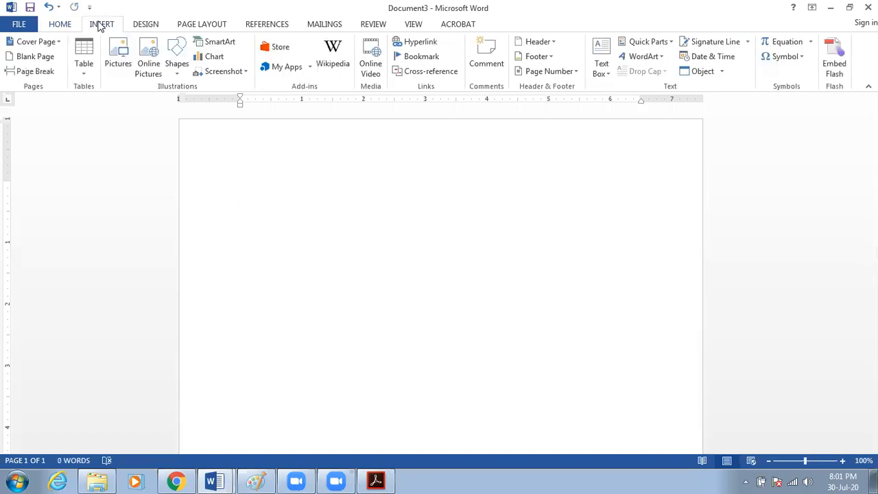
{"action": "left_click", "coordinate": [346, 63]}
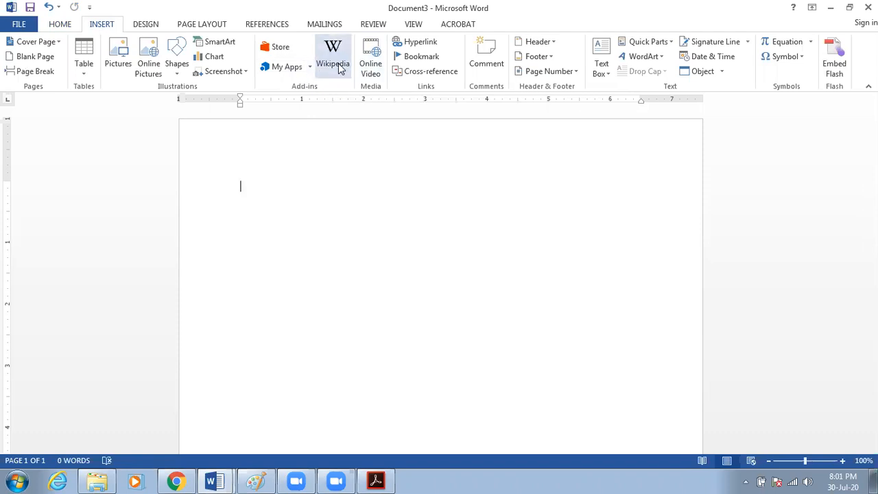
Apply the Badge theme to the document and choose a style set with an orange title and heading.
{"action": "left_click", "coordinate": [146, 24]}
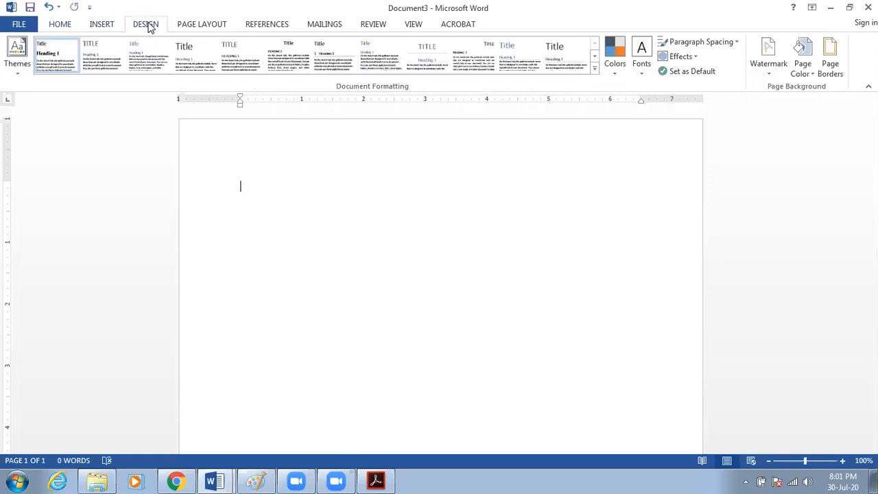
{"action": "left_click", "coordinate": [19, 69]}
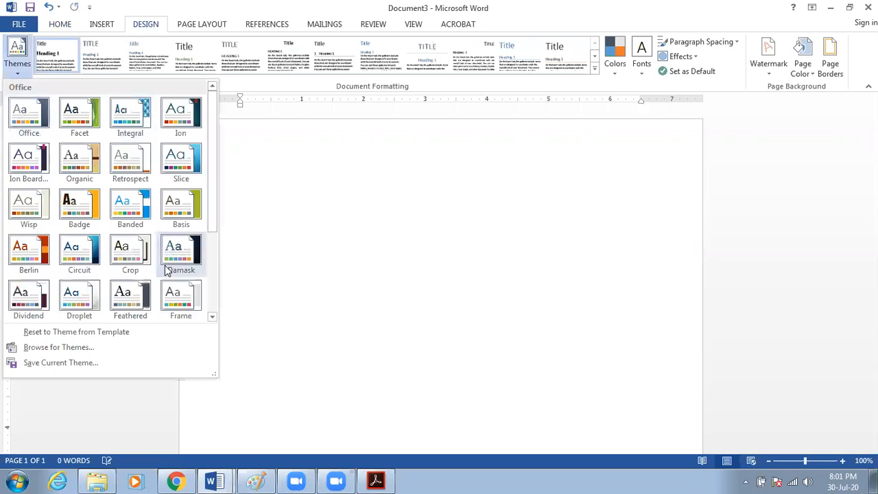
{"action": "left_click", "coordinate": [79, 210]}
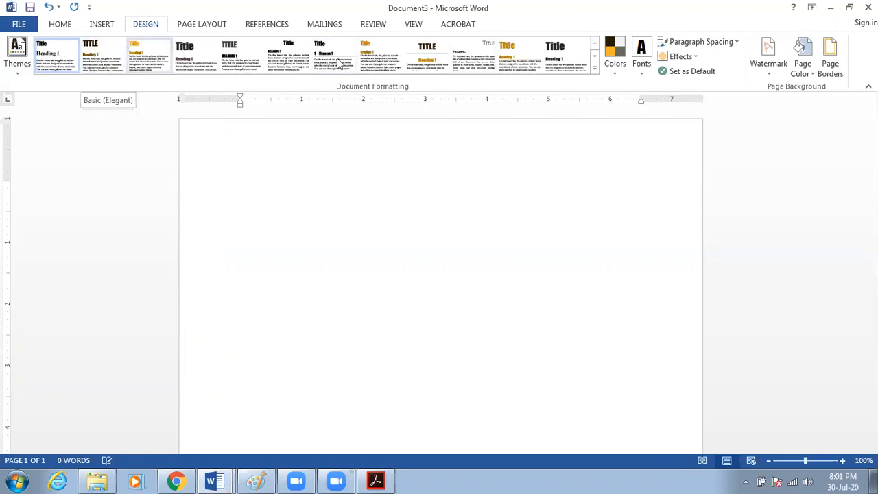
{"action": "left_click", "coordinate": [518, 58]}
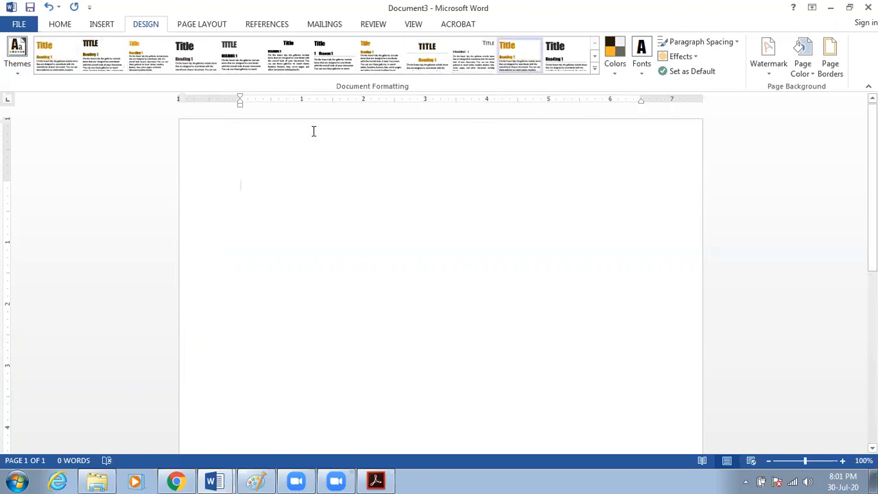
Write a sentence in the Normal style stating the author's name and start a new line below it.
{"action": "left_click", "coordinate": [60, 25]}
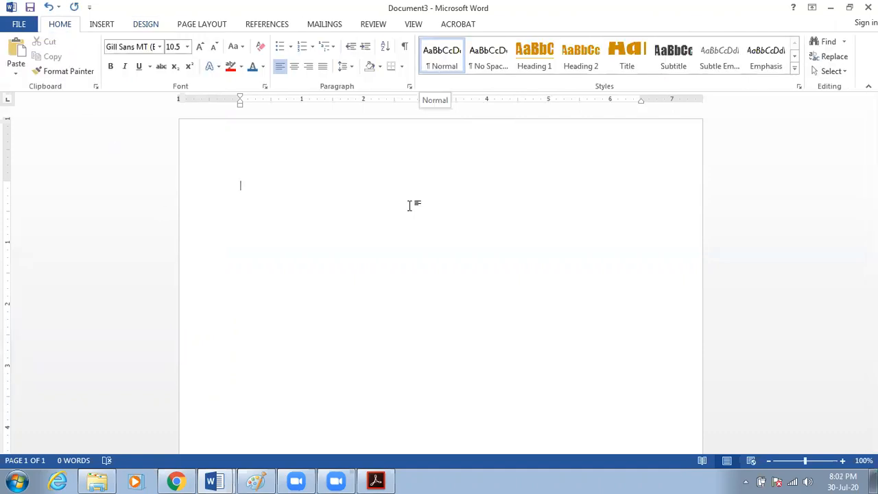
{"action": "type", "text": "My"}
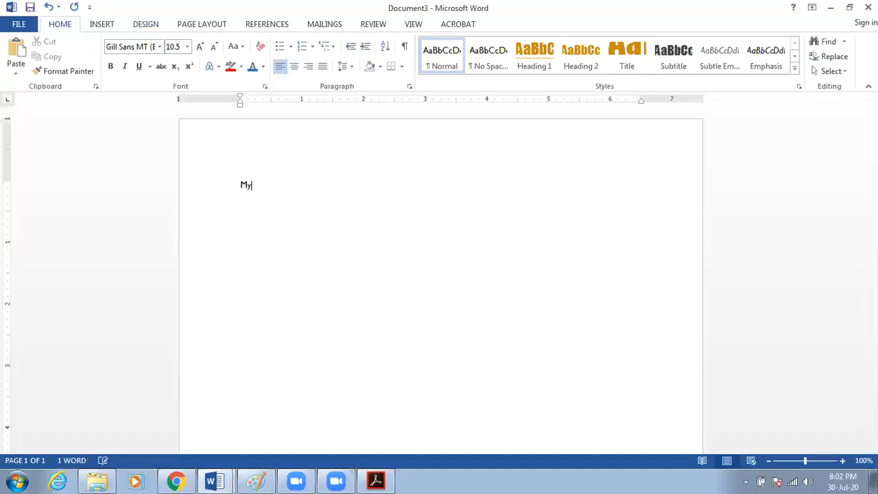
{"action": "type", "text": "N"}
{"action": "key", "text": "BackSpace"}
{"action": "type", "text": "Name is Faisalo"}
{"action": "key", "text": "BackSpace"}
{"action": "type", "text": "."}
{"action": "key", "text": "Return"}
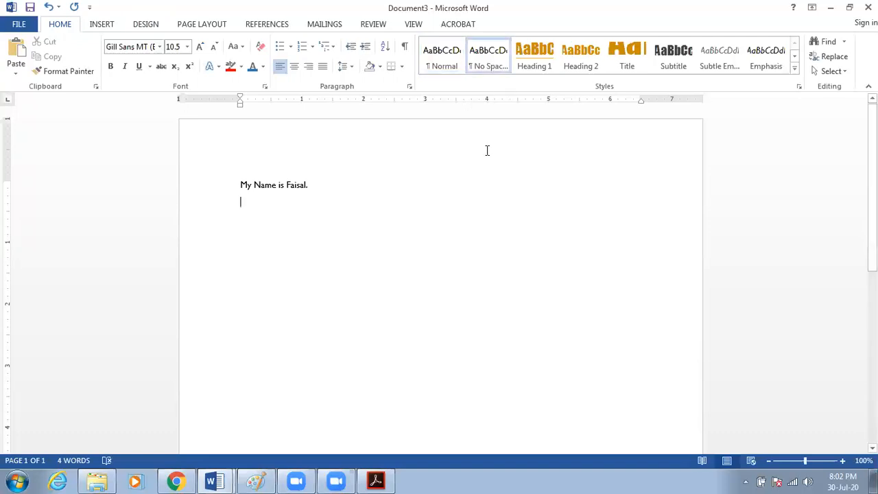
Write the author's name sentence again in the No Spacing style, followed by a line reading "I am From Bangladesh.".
{"action": "type", "text": "M"}
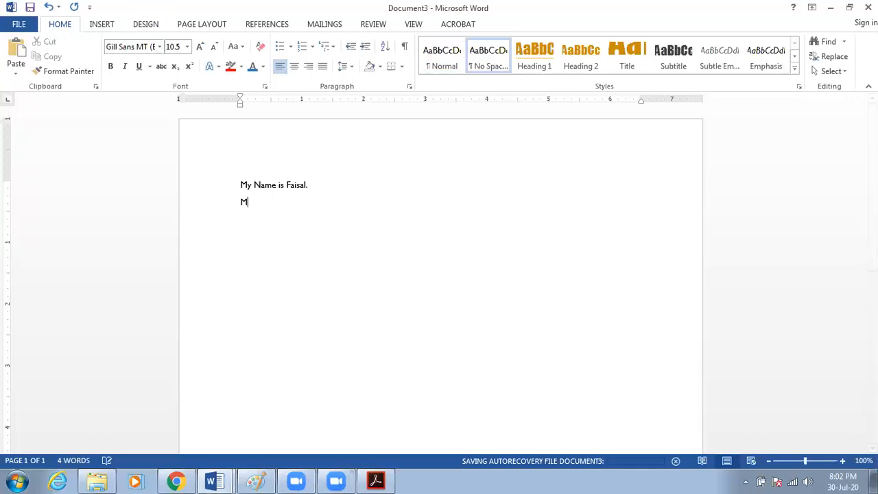
{"action": "type", "text": "y Name is Faisal"}
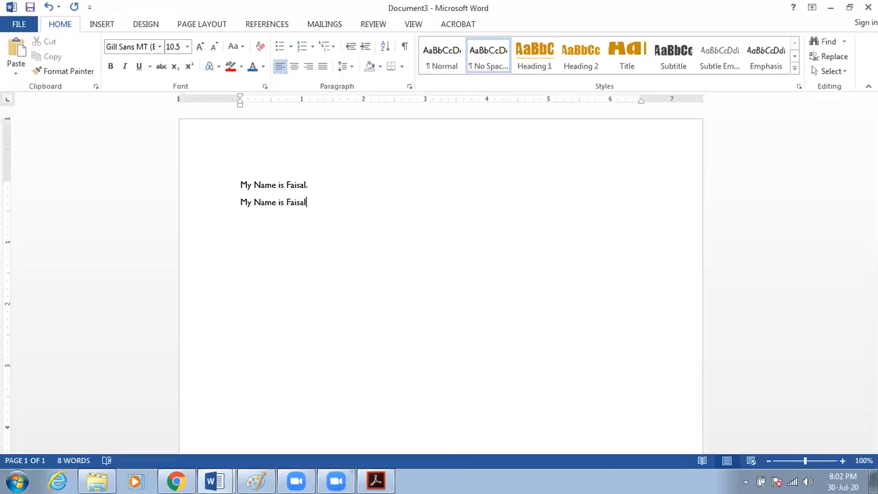
{"action": "type", "text": "."}
{"action": "key", "text": "Return"}
{"action": "type", "text": "I am "}
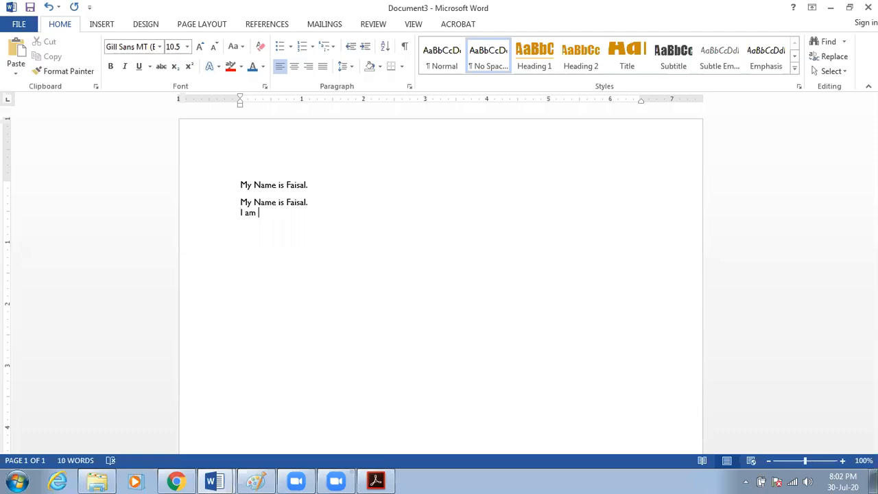
{"action": "type", "text": "From Bangladesh."}
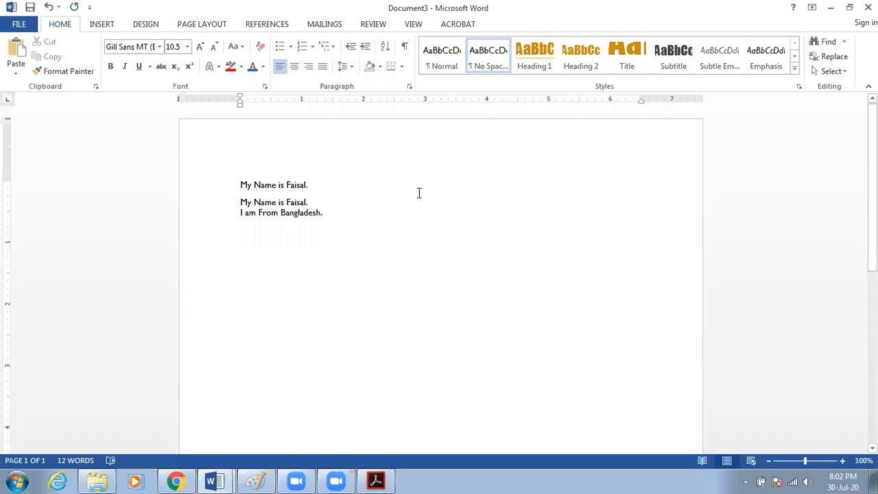
Add "I am from Bangladesh." on its own line below the first Normal-style sentence.
{"action": "left_click", "coordinate": [315, 185]}
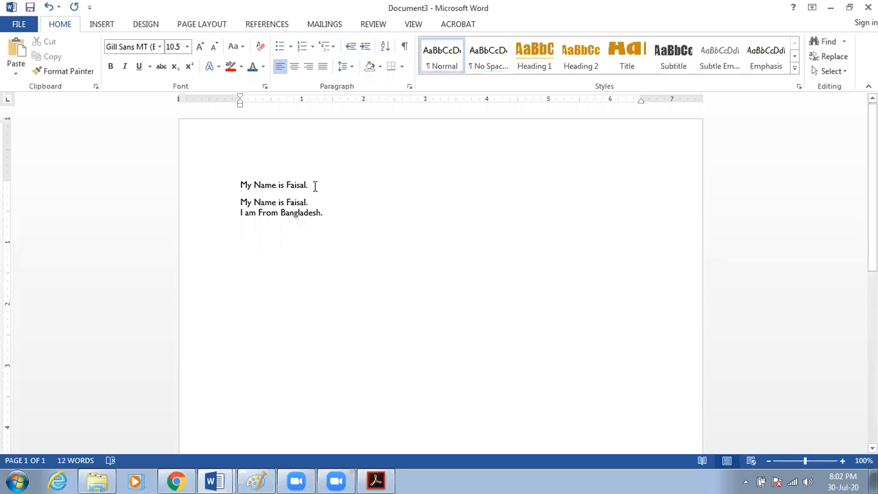
{"action": "key", "text": "Return"}
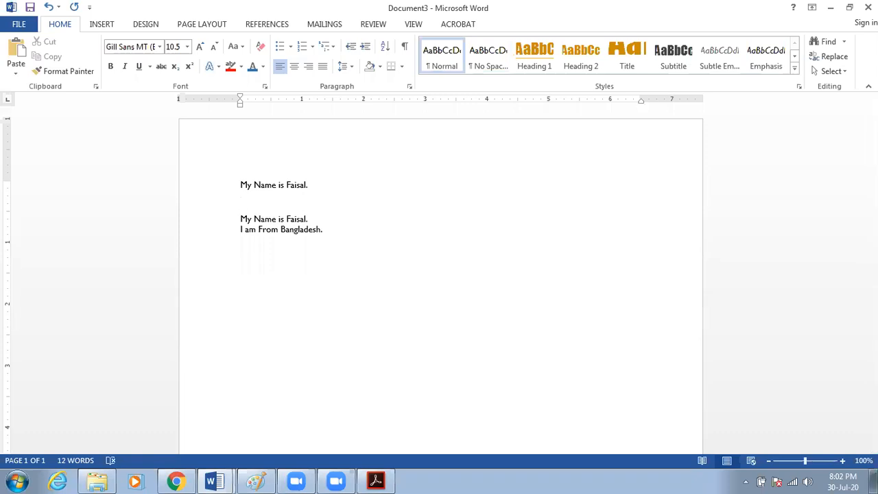
{"action": "type", "text": "Ia"}
{"action": "key", "text": "BackSpace"}
{"action": "type", "text": "am from Bangladesh."}
{"action": "key", "text": "Return"}
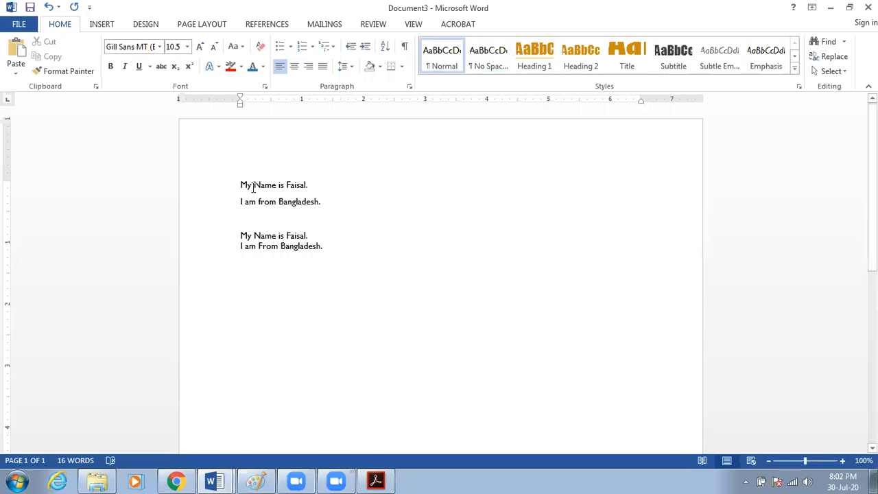
Compare the line spacing of the Normal pair of sentences with that of the No Spacing pair.
{"action": "left_click_drag", "start_coordinate": [249, 187], "coordinate": [330, 194]}
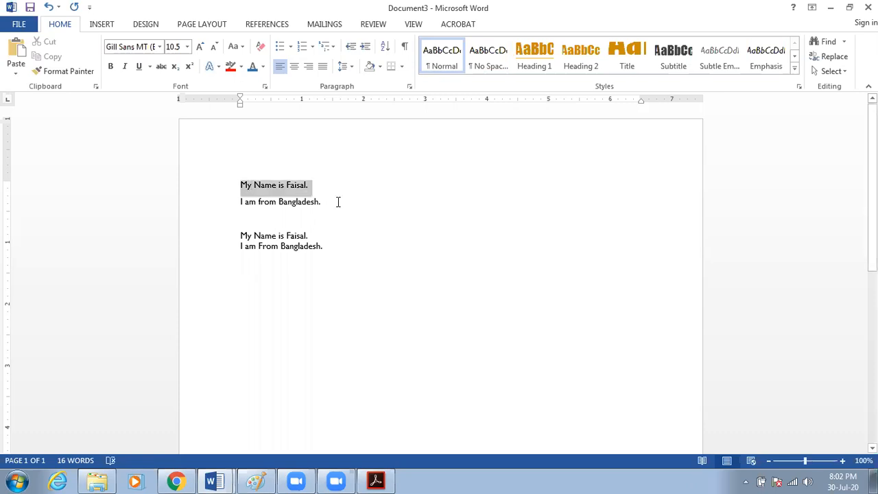
{"action": "key", "text": "shift+Down"}
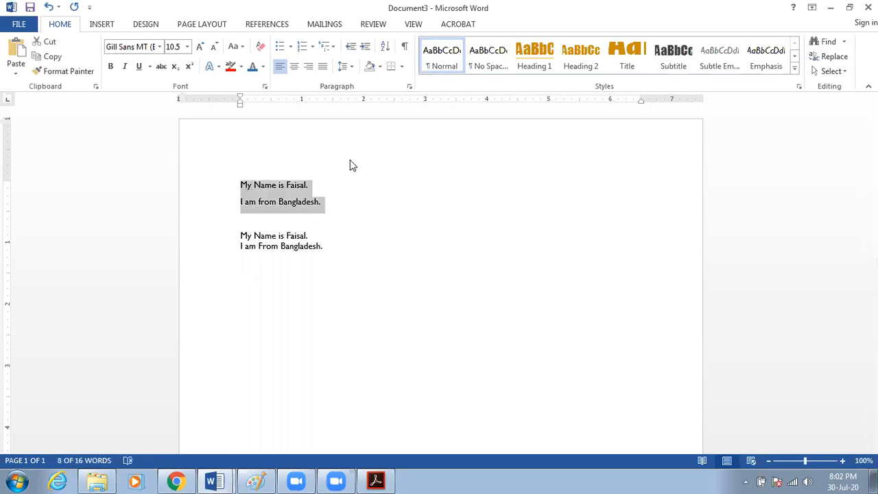
{"action": "left_click", "coordinate": [247, 249]}
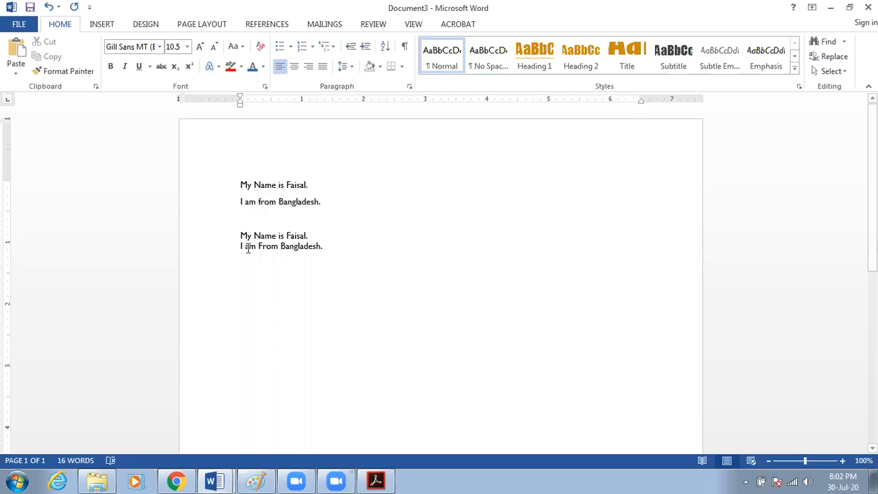
{"action": "left_click", "coordinate": [291, 251]}
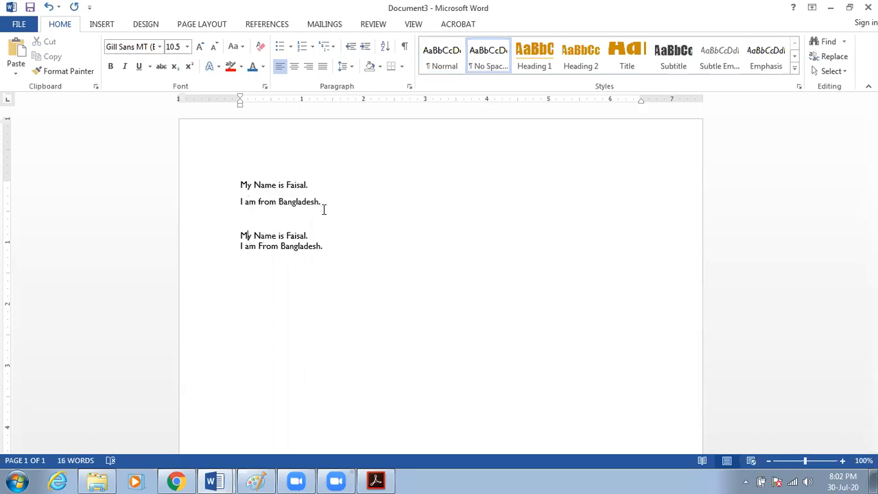
{"action": "triple_click", "coordinate": [329, 239]}
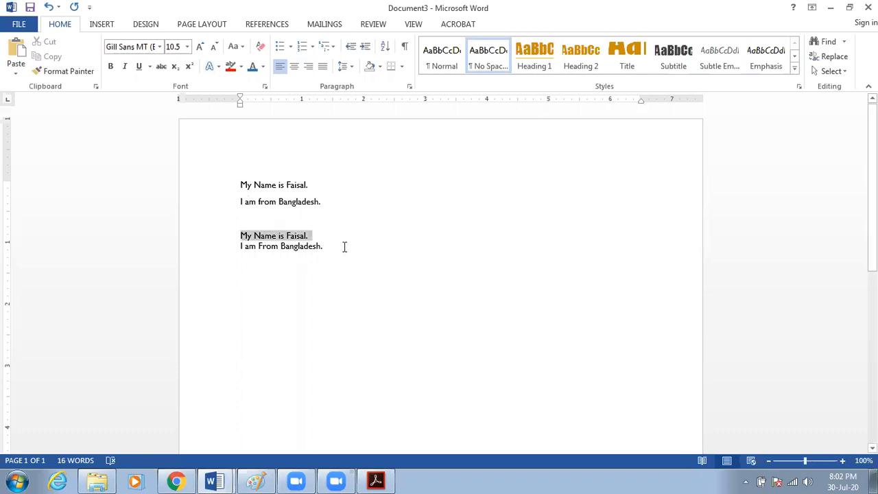
{"action": "left_click", "coordinate": [343, 247], "text": "shift"}
Add the heading "Introduction" in the Heading 1 style, a few lines below the No Spacing sentences.
{"action": "left_click", "coordinate": [342, 247]}
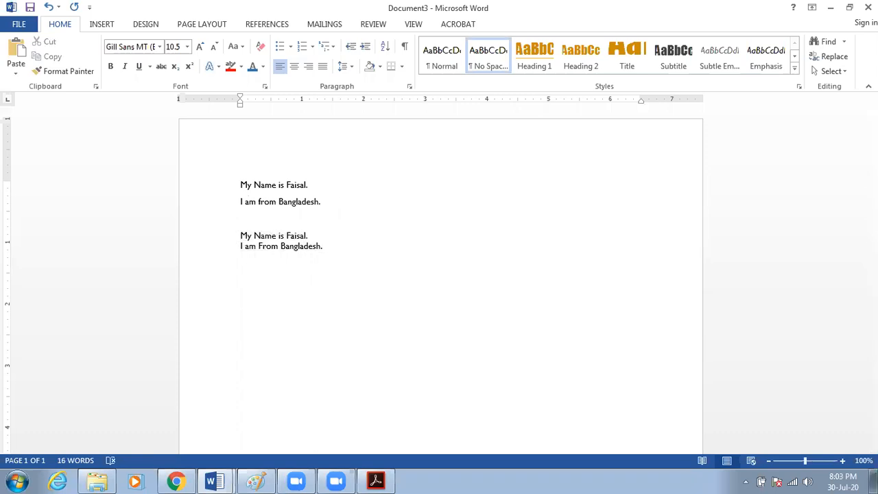
{"action": "key", "text": "Return"}
{"action": "key", "text": "Return"}
{"action": "key", "text": "Return"}
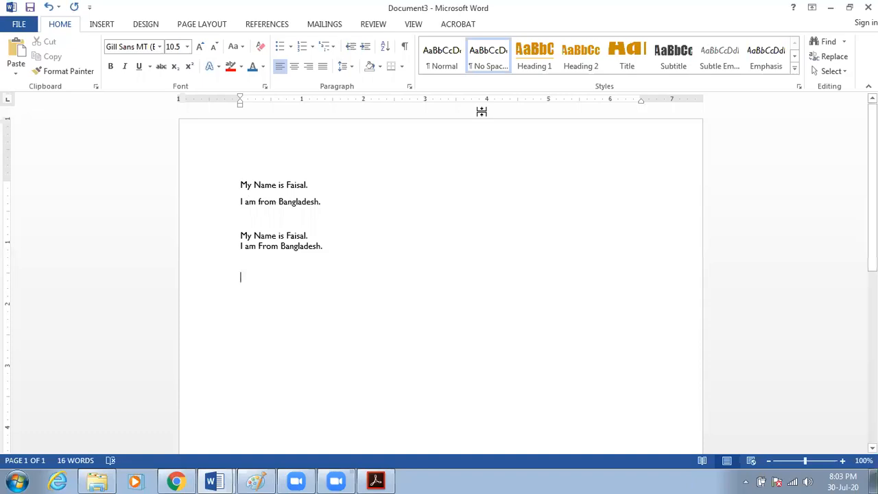
{"action": "left_click", "coordinate": [539, 65]}
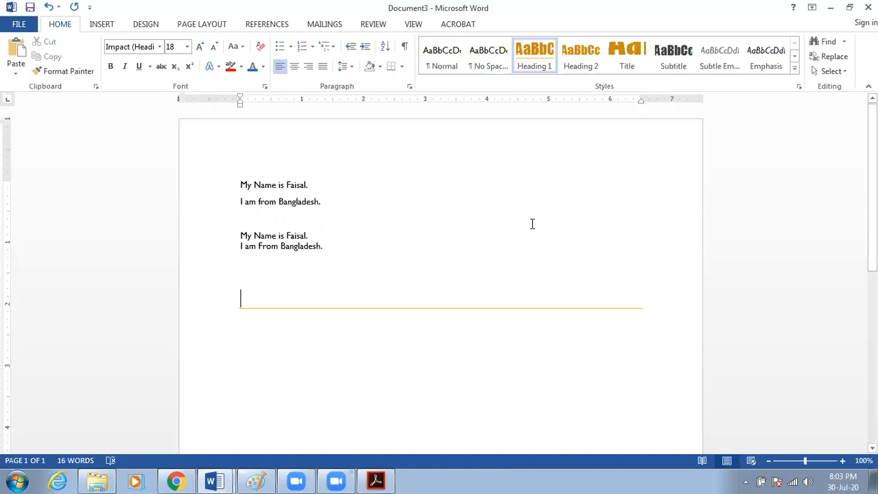
{"action": "type", "text": "Into"}
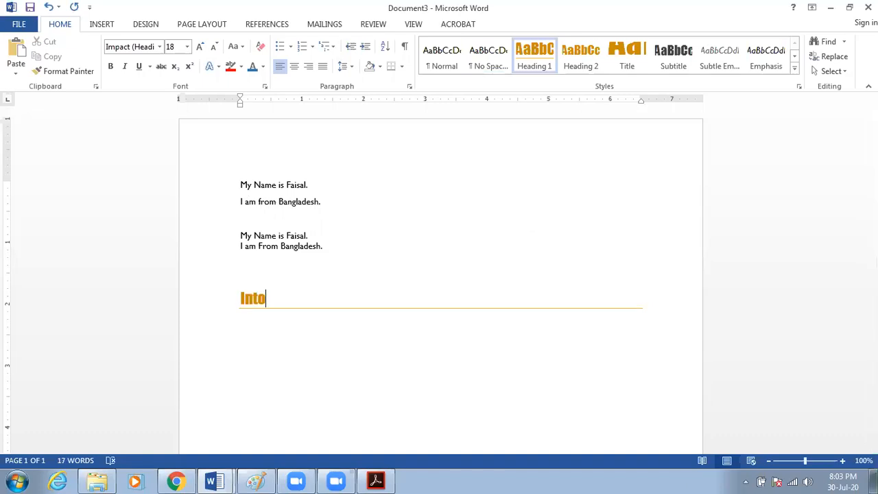
{"action": "key", "text": "BackSpace"}
{"action": "type", "text": "roduction"}
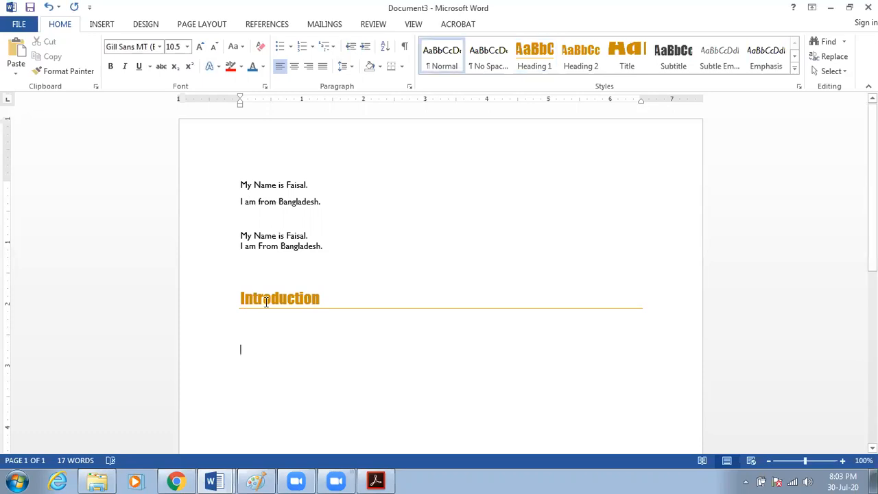
{"action": "left_click", "coordinate": [266, 302]}
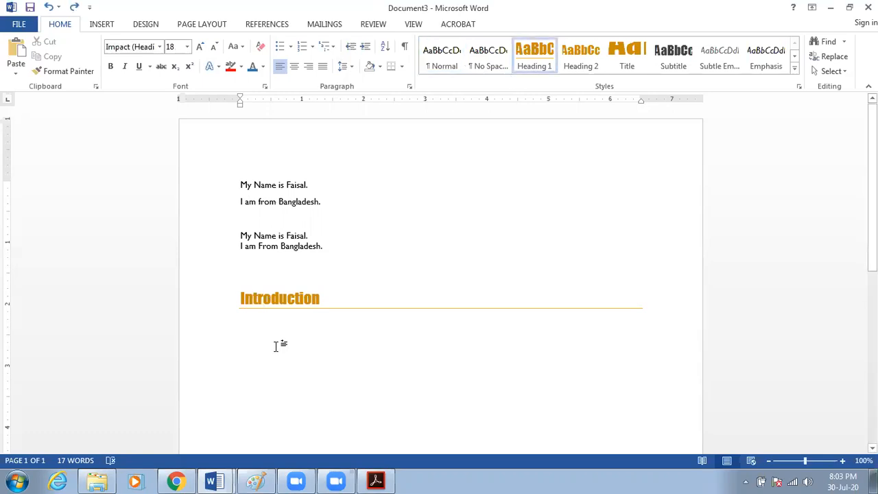
{"action": "left_click", "coordinate": [251, 323]}
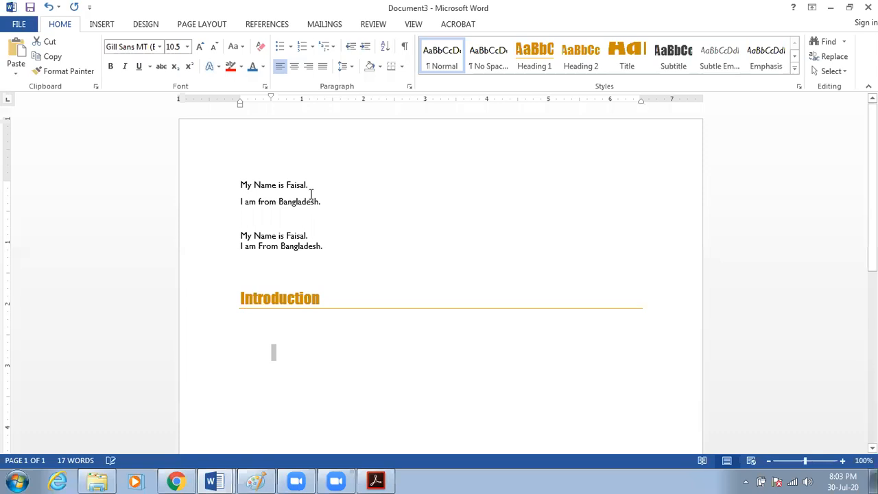
{"action": "key", "text": "ctrl+z"}
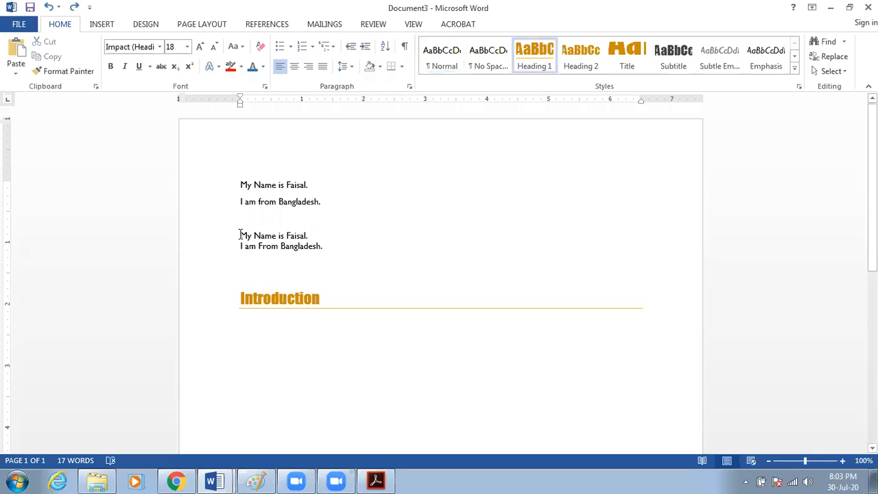
Copy the two No Spacing sentences and paste them on a new line under the "Introduction" heading.
{"action": "left_click", "coordinate": [337, 247], "text": "shift"}
{"action": "key", "text": "ctrl+c"}
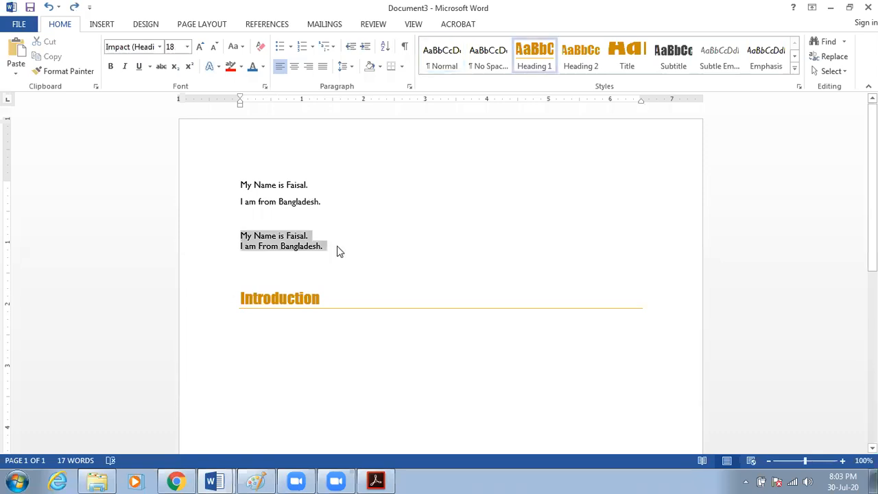
{"action": "left_click", "coordinate": [278, 324]}
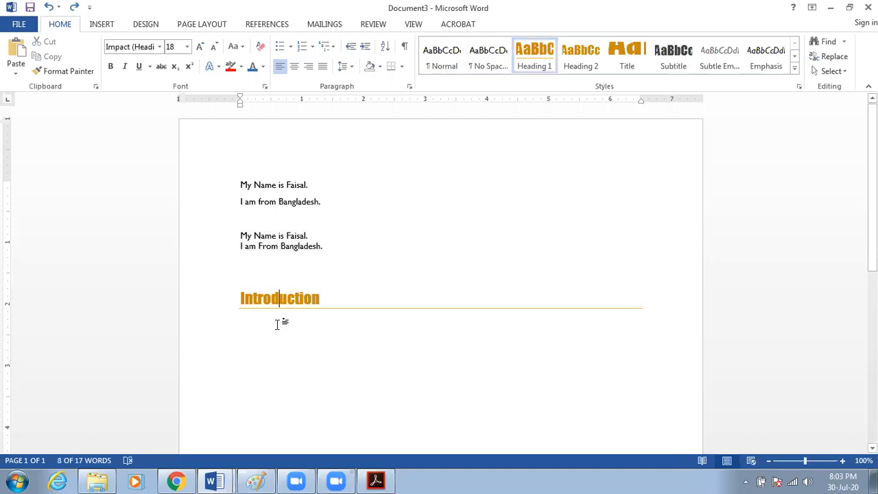
{"action": "double_click", "coordinate": [279, 323]}
{"action": "key", "text": "ctrl+z"}
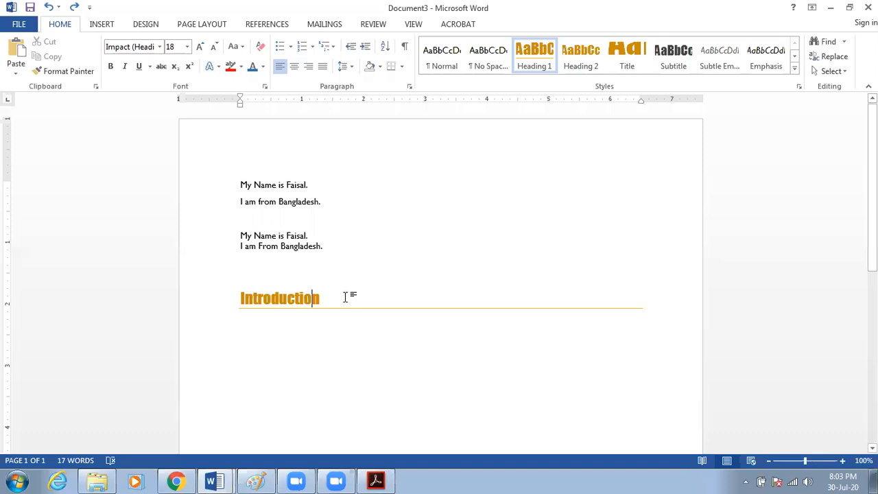
{"action": "key", "text": "Right"}
{"action": "key", "text": "Return"}
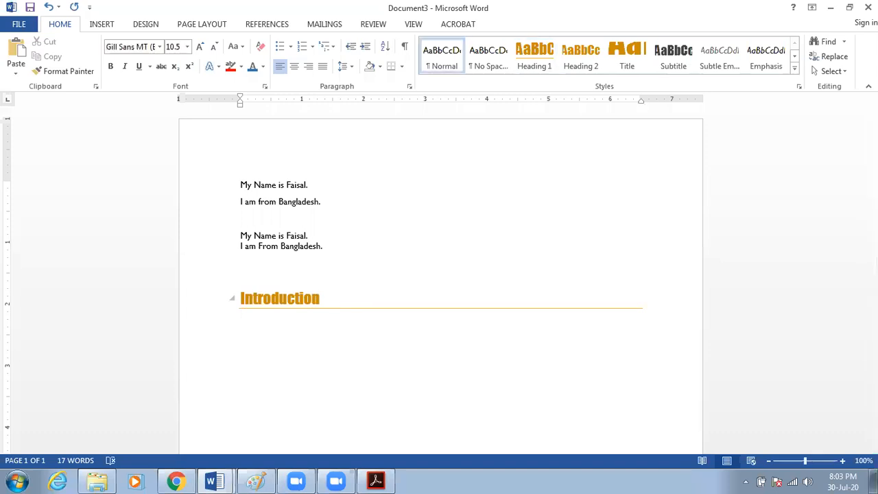
{"action": "key", "text": "ctrl+v"}
Delete all four original sentences above the "Introduction" heading.
{"action": "left_click_drag", "start_coordinate": [335, 251], "coordinate": [198, 172]}
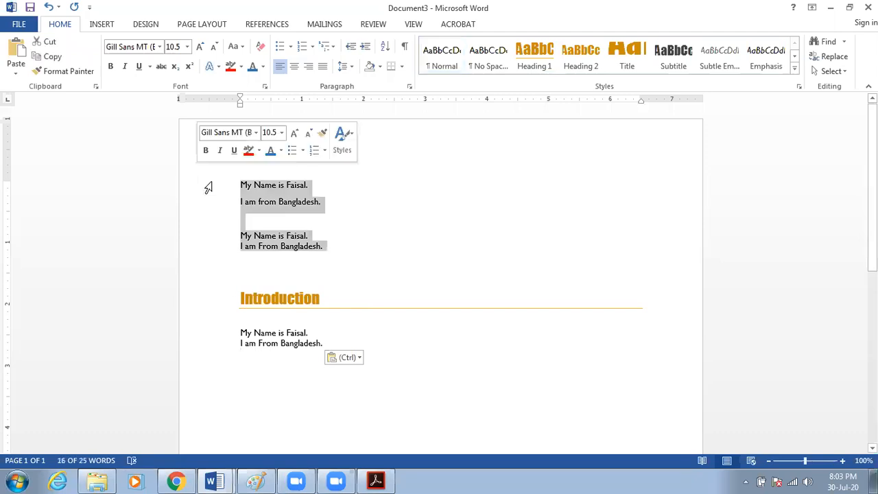
{"action": "key", "text": "Delete"}
{"action": "left_click", "coordinate": [255, 209]}
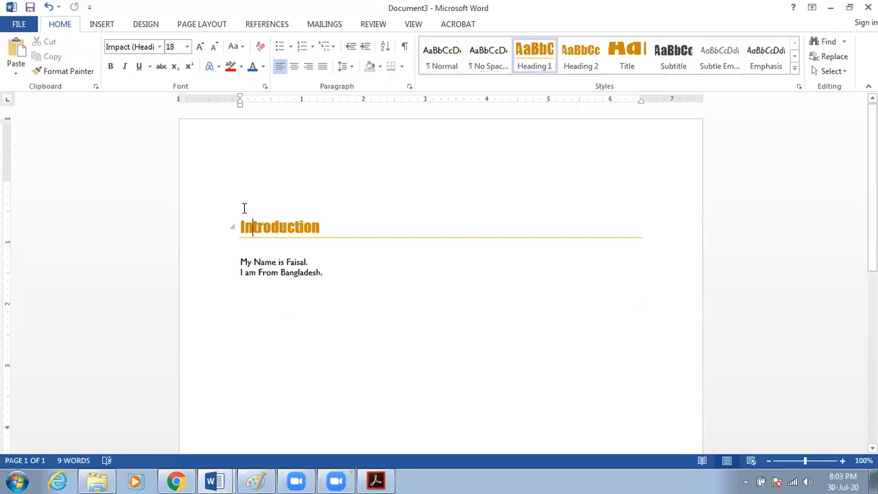
Check which styles are applied to the "Introduction" heading, the sentences beneath it and the empty line below them.
{"action": "left_click", "coordinate": [334, 280]}
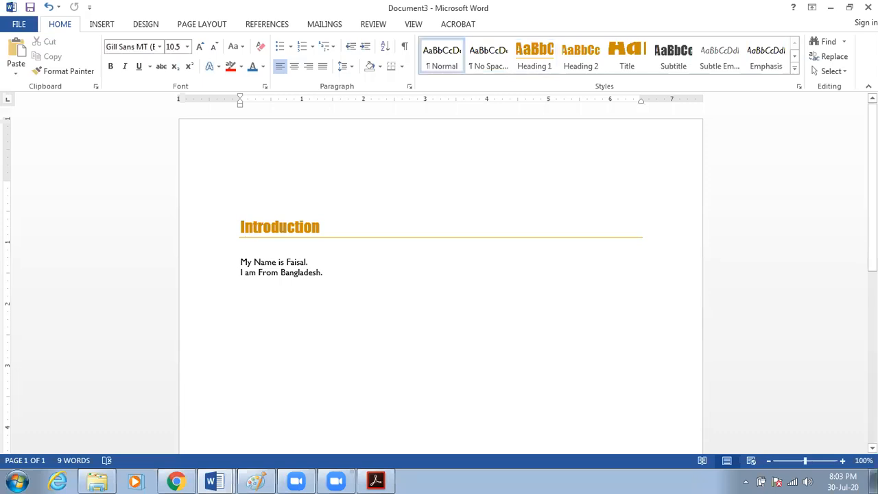
{"action": "key", "text": "Return"}
{"action": "key", "text": "Return"}
{"action": "key", "text": "Return"}
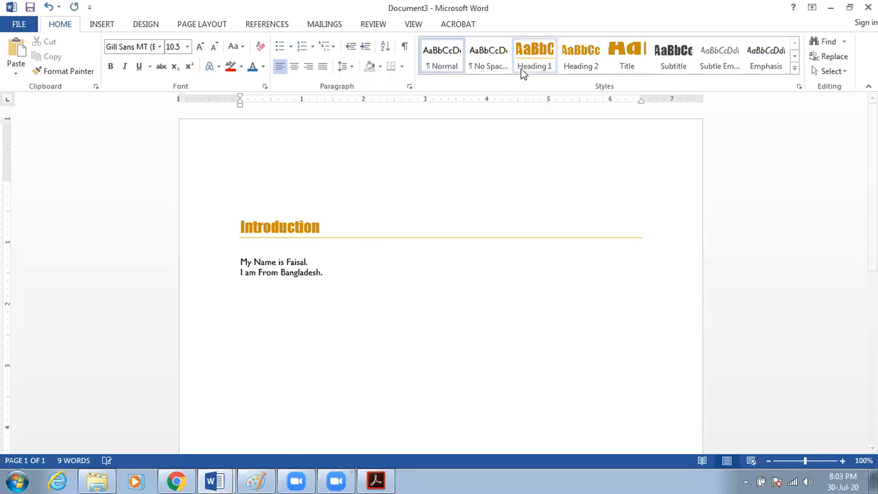
{"action": "left_click", "coordinate": [500, 76]}
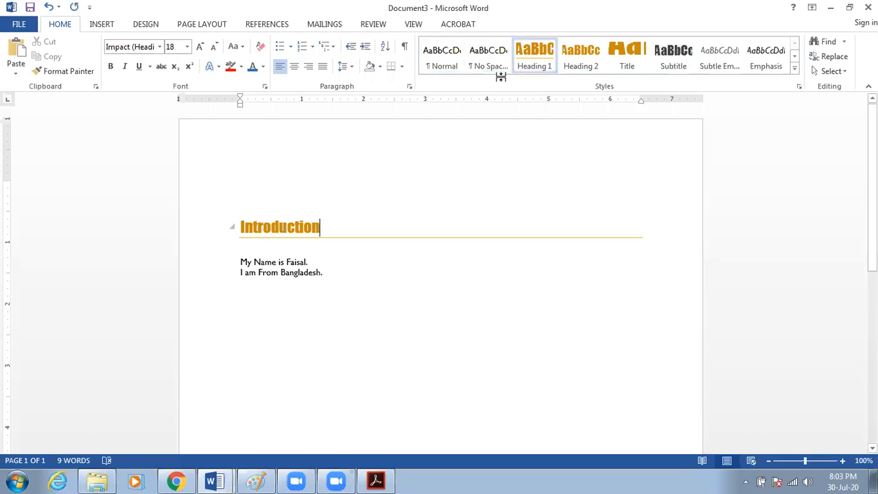
{"action": "left_click", "coordinate": [275, 263]}
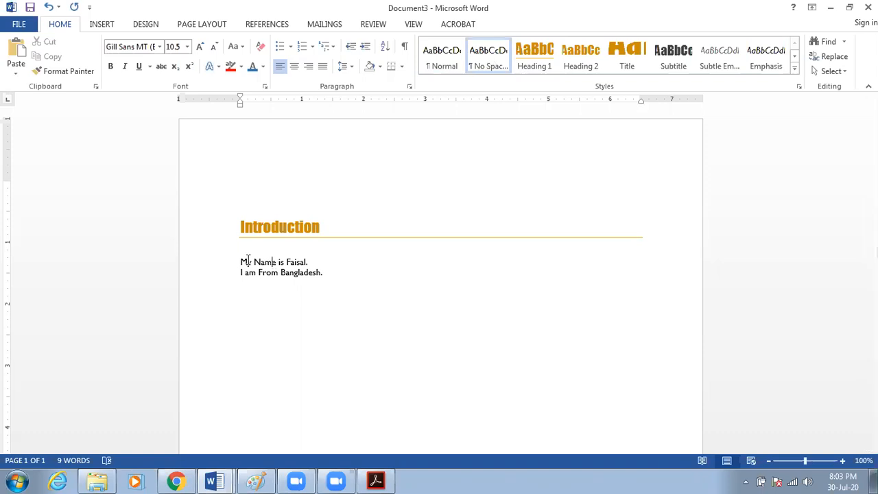
Add the heading "Skills" in the Heading 2 style, a few lines below the two sentences.
{"action": "left_click", "coordinate": [349, 273]}
{"action": "key", "text": "Return"}
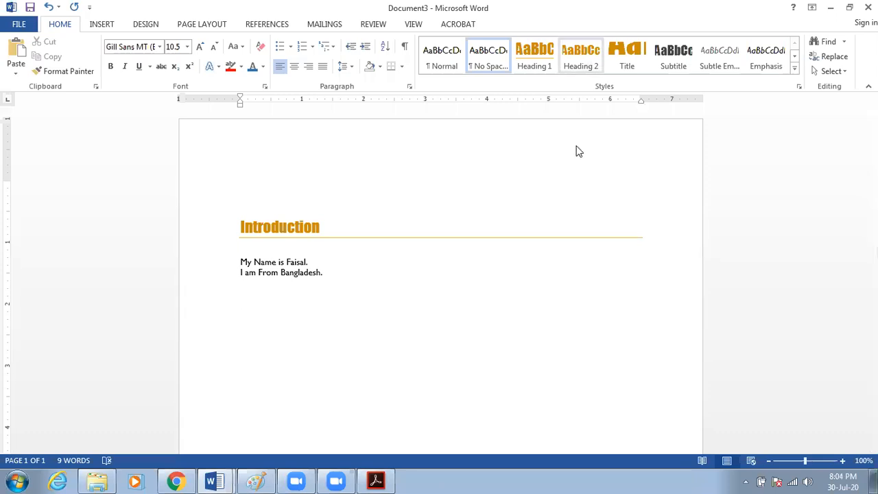
{"action": "left_click", "coordinate": [581, 56]}
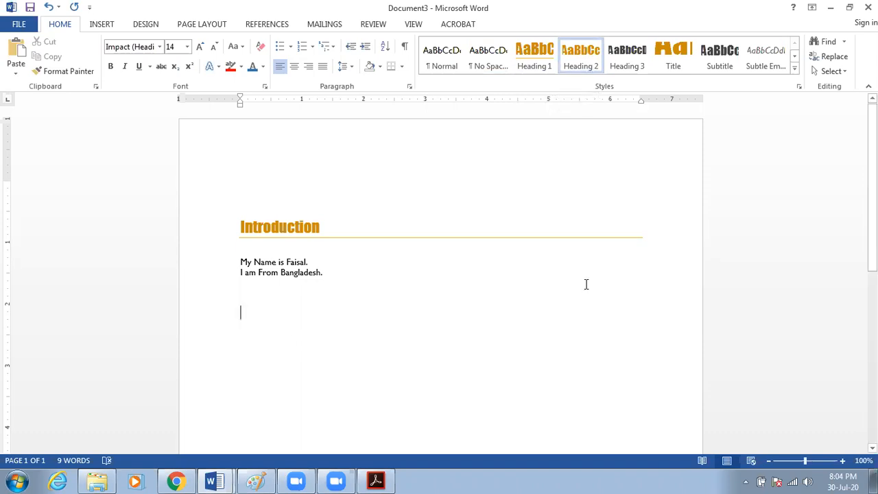
{"action": "type", "text": "Skill"}
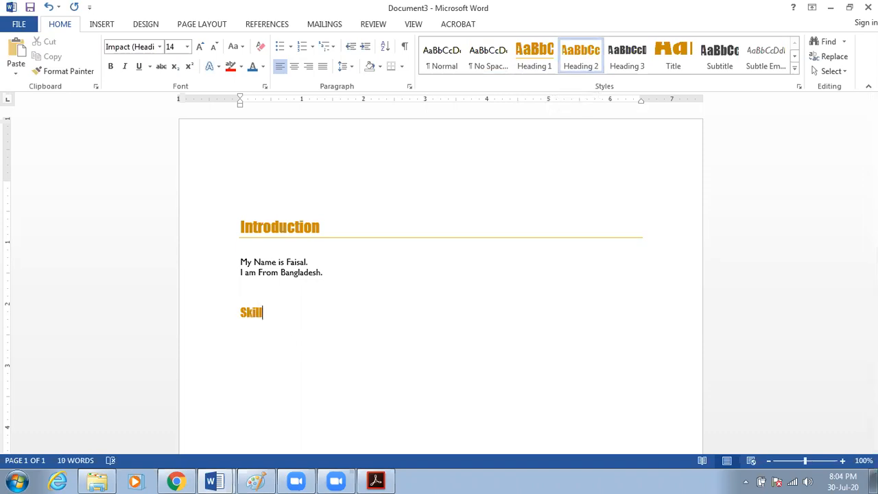
{"action": "type", "text": "s"}
{"action": "key", "text": "Return"}
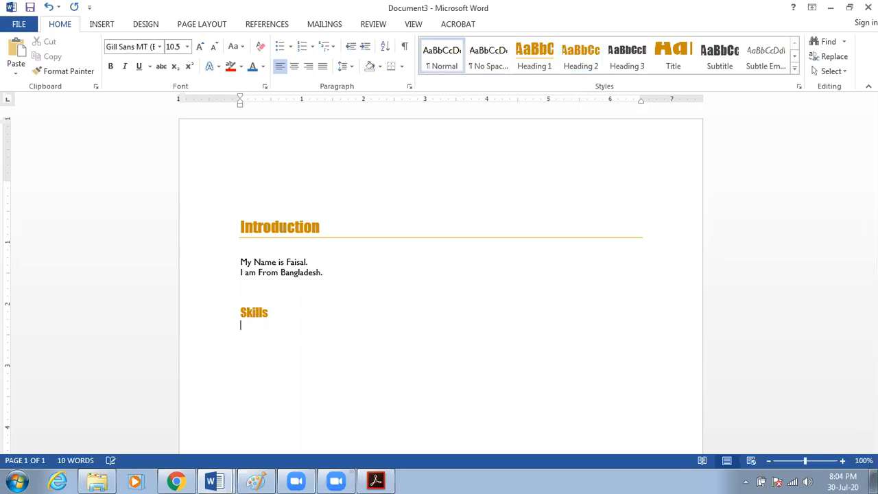
Start a numbered list in the No Spacing style under "Skills" with the first item "Computer Literetate".
{"action": "key", "text": "Return"}
{"action": "left_click", "coordinate": [488, 59]}
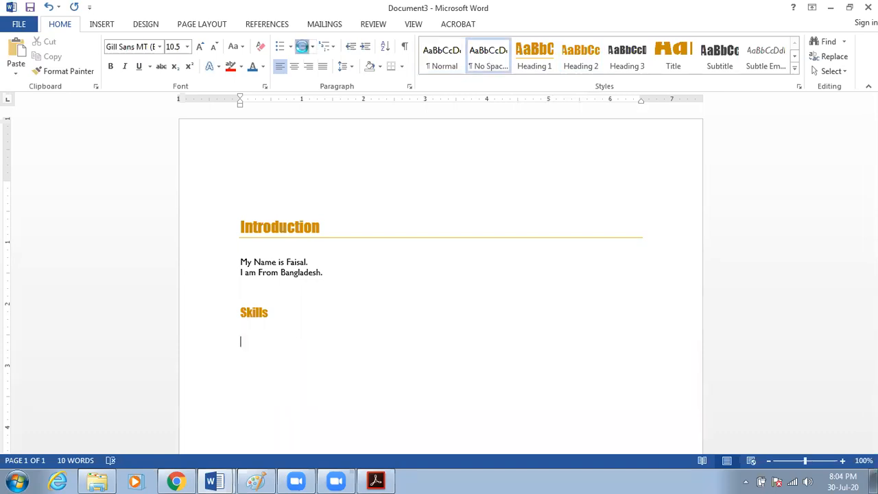
{"action": "left_click", "coordinate": [303, 48]}
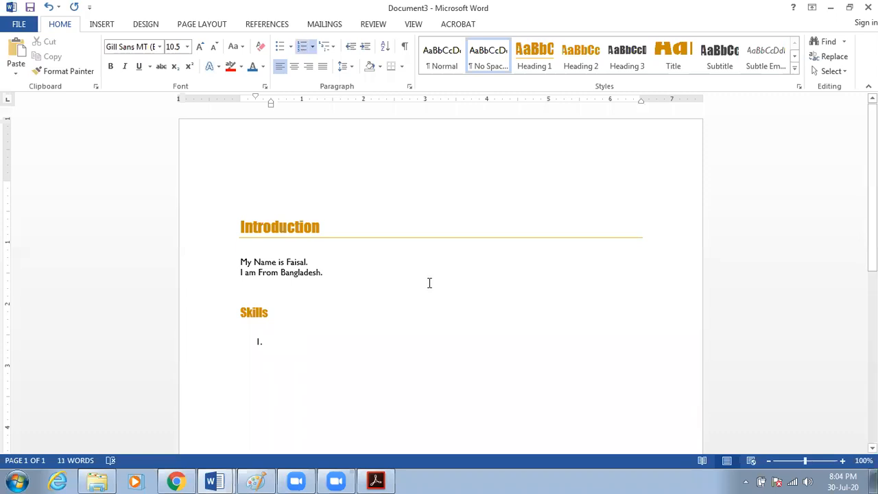
{"action": "type", "text": "Comp"}
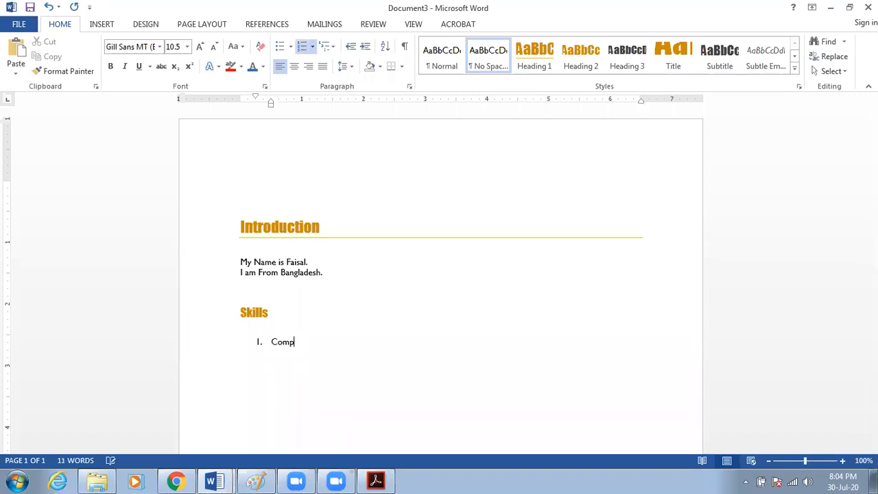
{"action": "type", "text": "uter Literetate"}
{"action": "key", "text": "Return"}
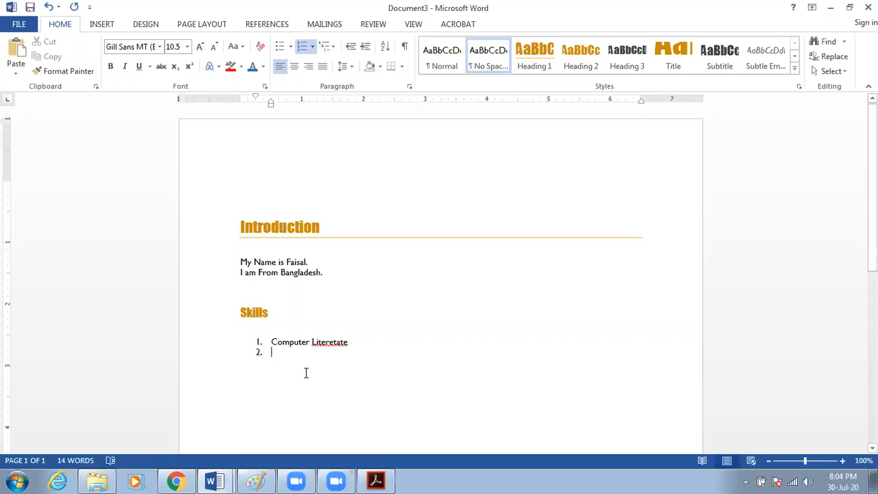
Correct the misspelled word in the first list item with the suggested spelling "Literate".
{"action": "left_click", "coordinate": [318, 347]}
{"action": "right_click", "coordinate": [338, 346]}
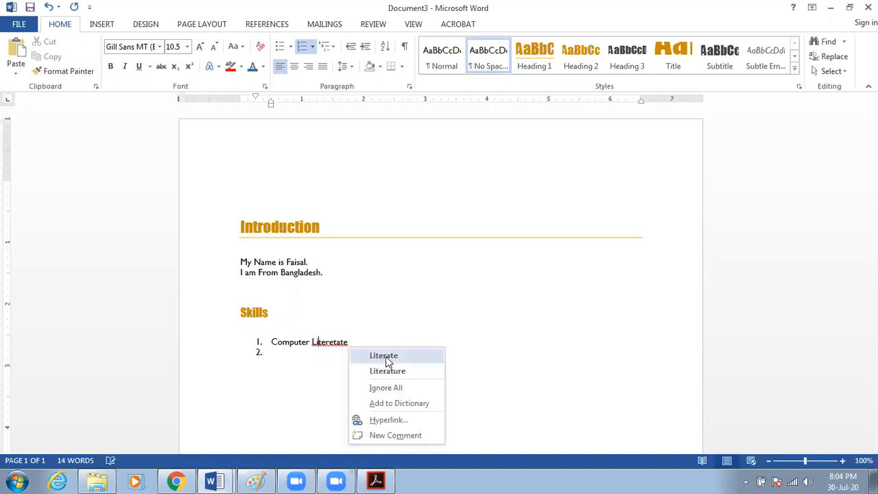
{"action": "left_click", "coordinate": [384, 356]}
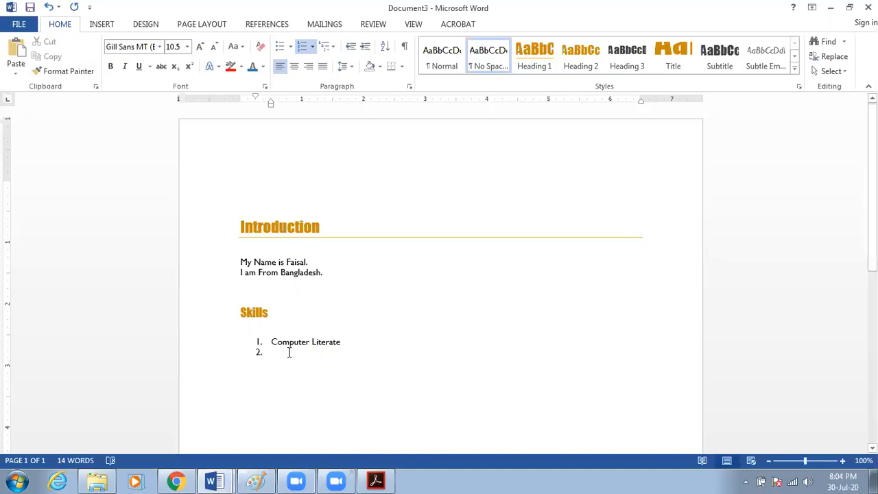
Add "Customer Service" as the second item of the Skills list and end the list.
{"action": "left_click", "coordinate": [288, 352]}
{"action": "type", "text": "Customer Se"}
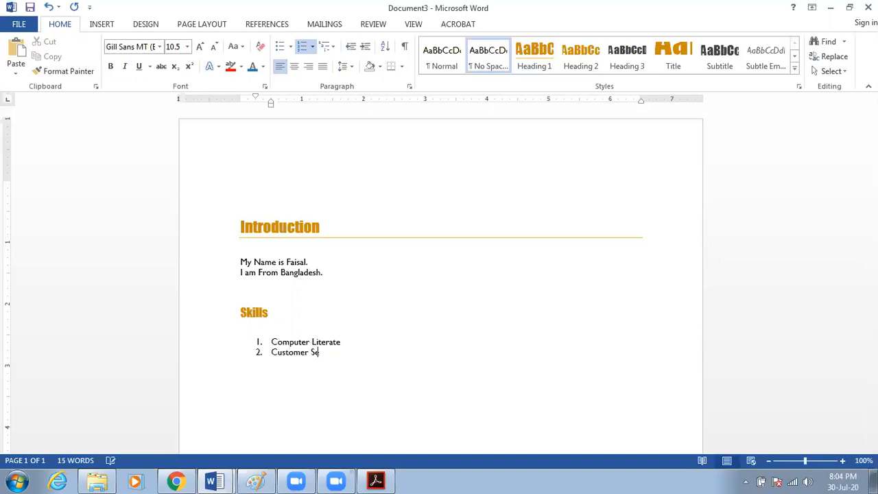
{"action": "type", "text": "rvice"}
{"action": "key", "text": "Return"}
{"action": "key", "text": "Return"}
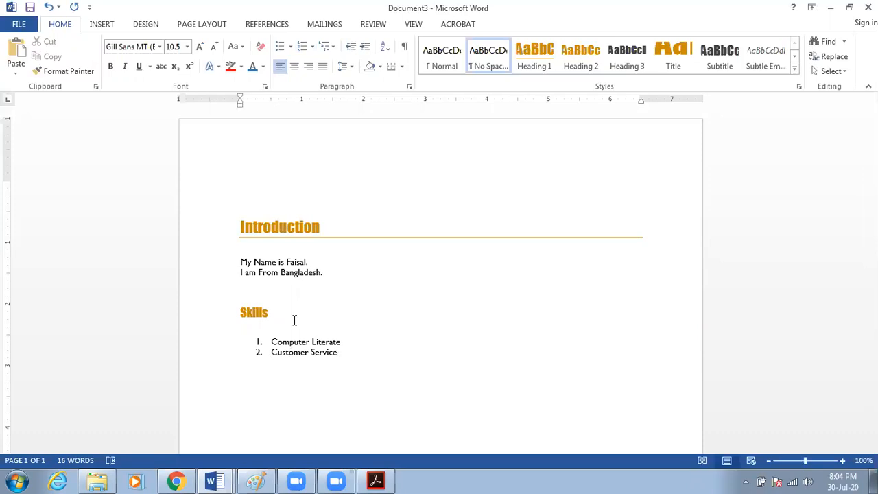
Compare the font sizes of the "Introduction" heading, the body sentence and the "Skills" heading.
{"action": "left_click", "coordinate": [277, 225]}
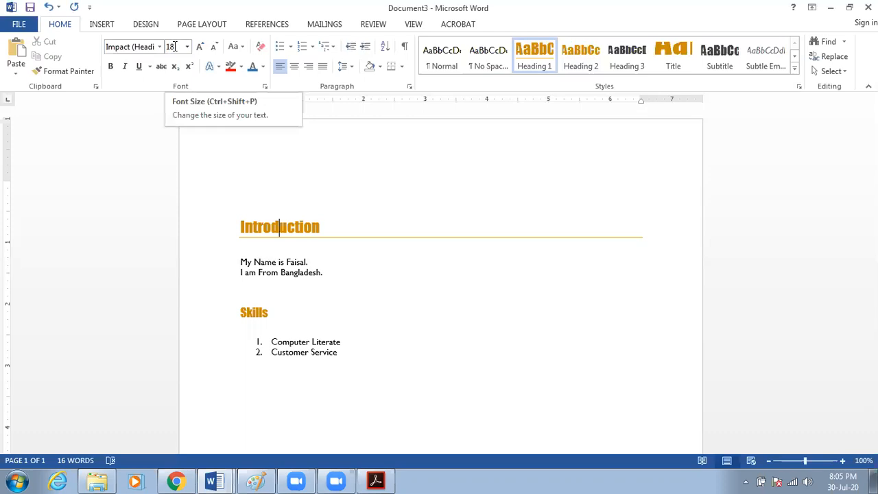
{"action": "left_click", "coordinate": [287, 262]}
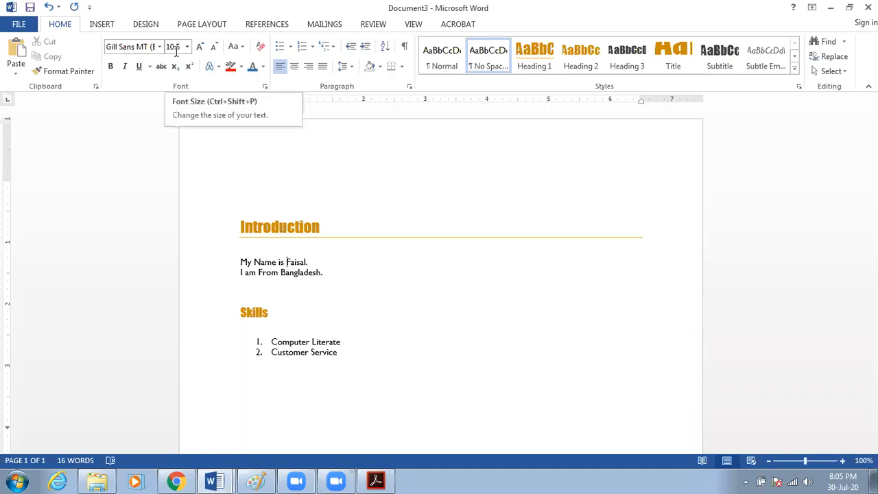
{"action": "left_click", "coordinate": [263, 309]}
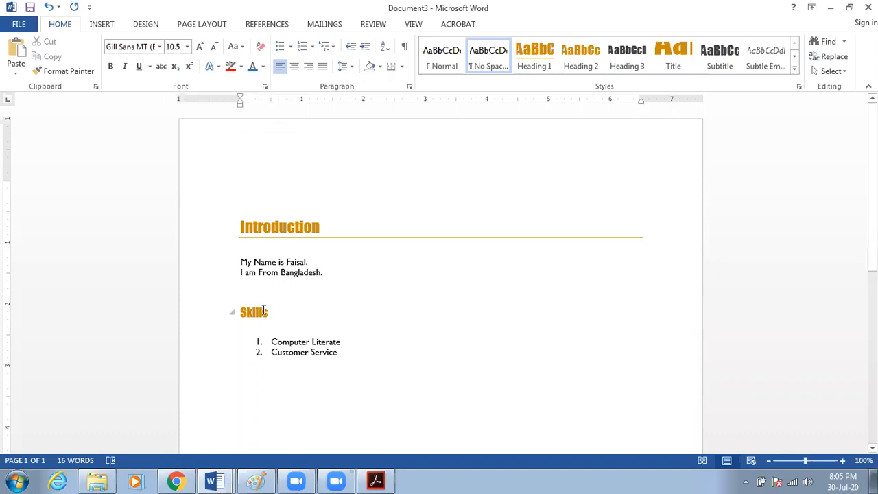
{"action": "left_click", "coordinate": [584, 57]}
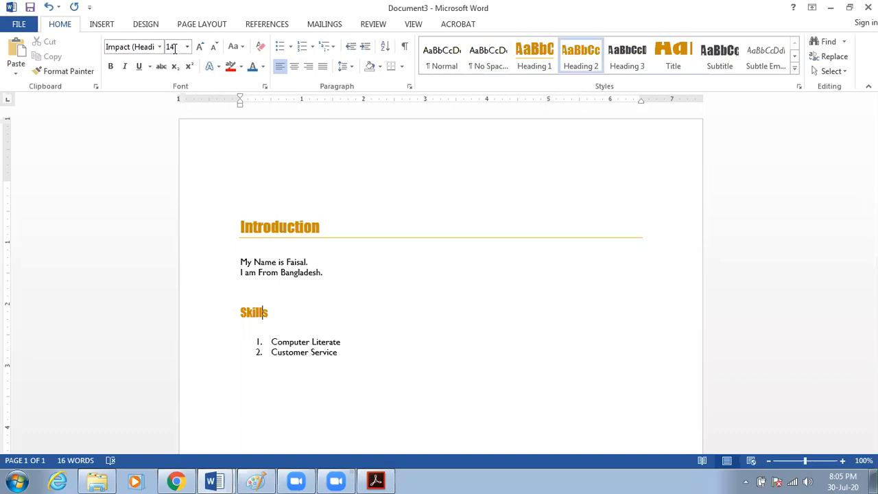
{"action": "left_click", "coordinate": [281, 227]}
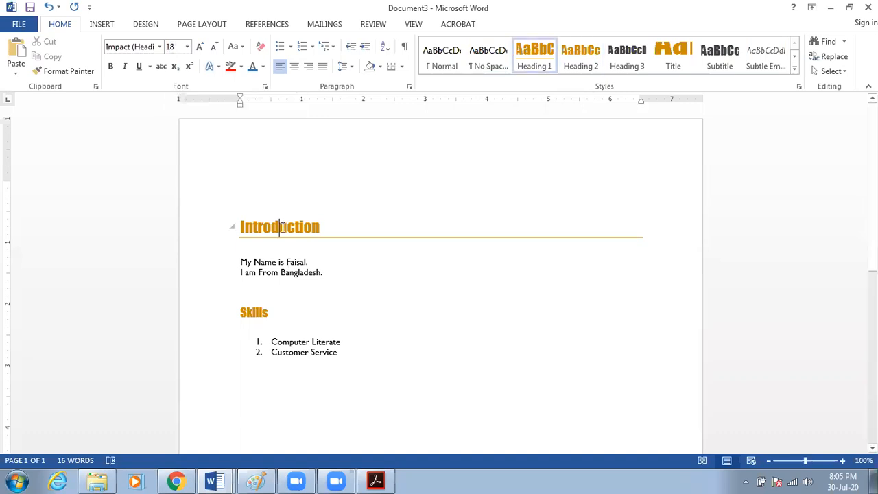
{"action": "left_click", "coordinate": [266, 299]}
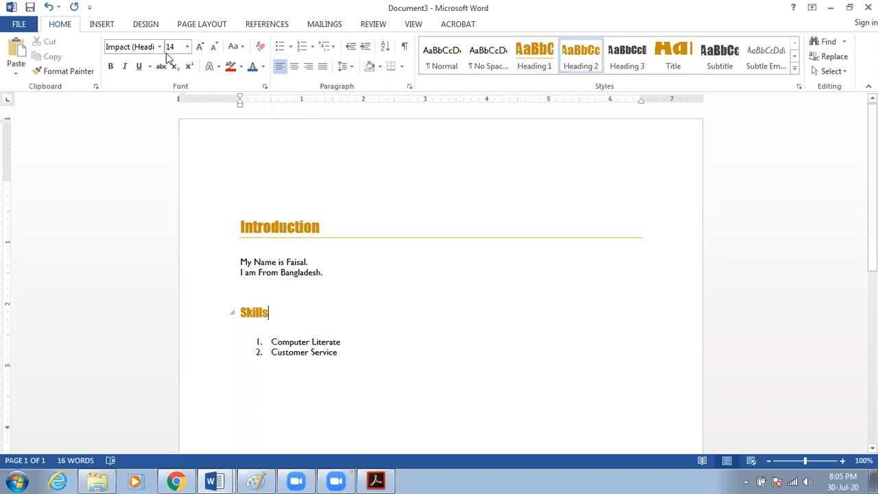
Add the heading "Hobbies" in the Heading 3 style below the Skills list.
{"action": "left_click", "coordinate": [381, 363]}
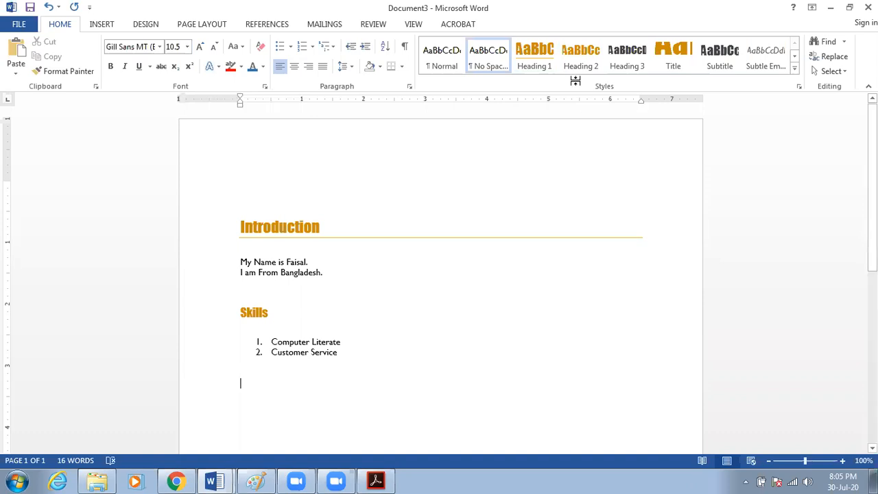
{"action": "left_click", "coordinate": [614, 62]}
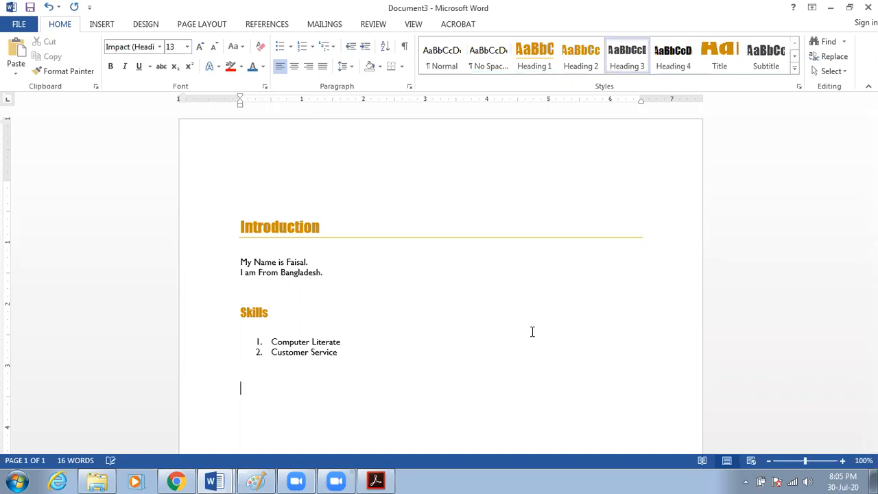
{"action": "type", "text": "H"}
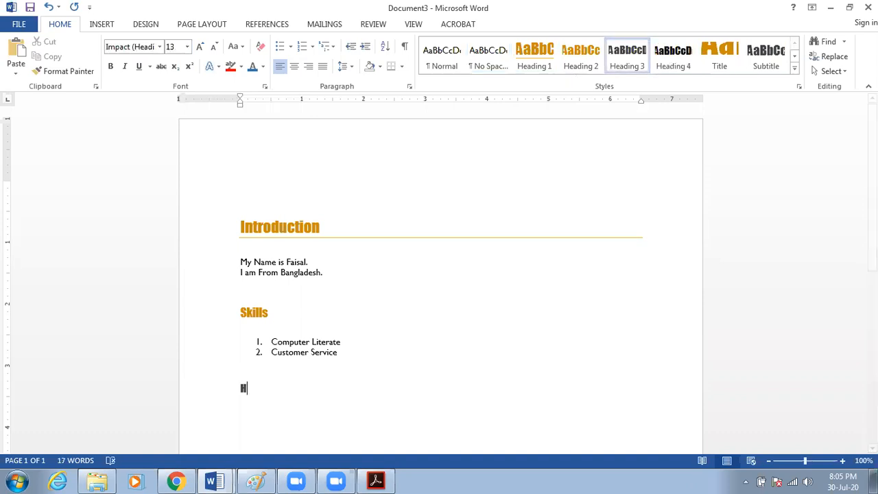
{"action": "type", "text": "obbies"}
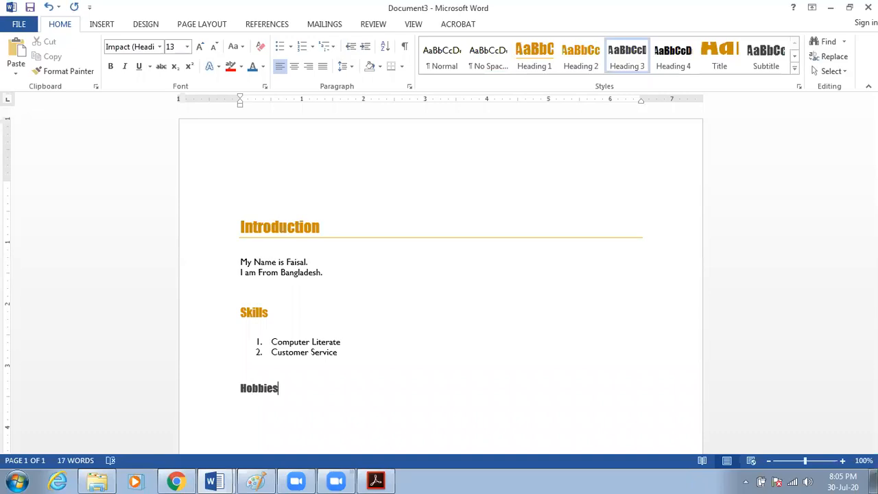
{"action": "key", "text": "Return"}
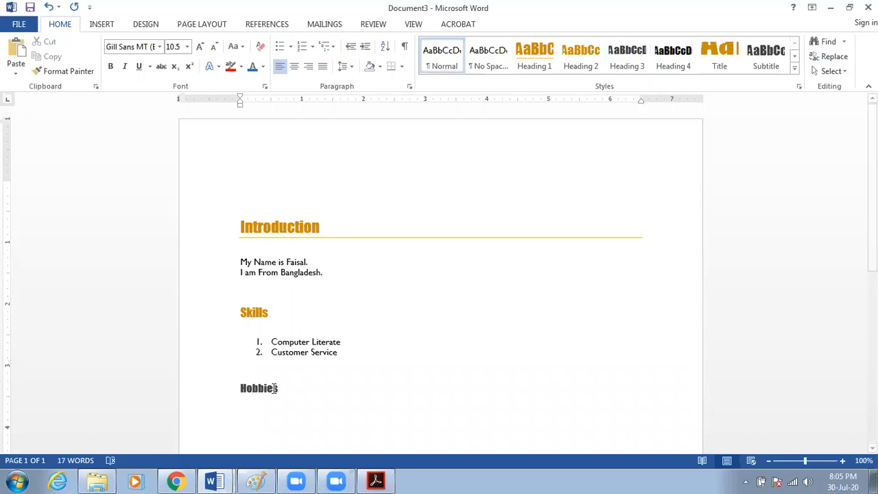
{"action": "key", "text": "BackSpace"}
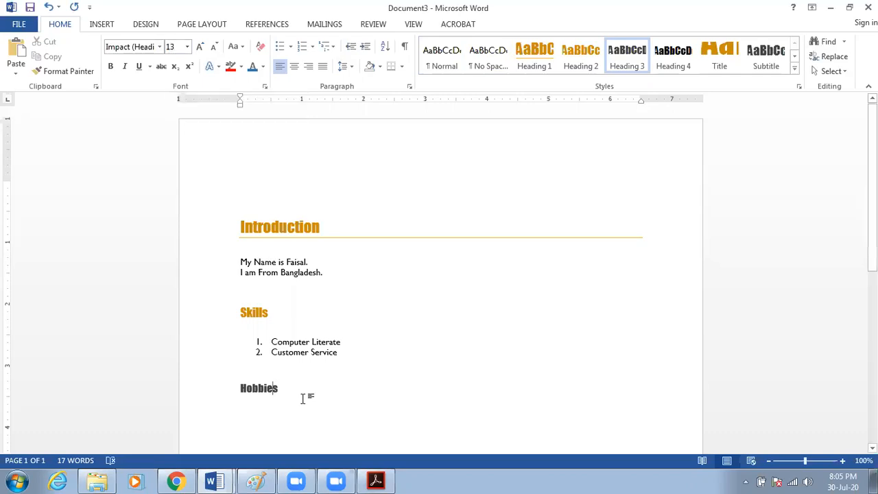
Create a numbered list in the No Spacing style under "Hobbies" with the items "Music" and "Cricket".
{"action": "key", "text": "Return"}
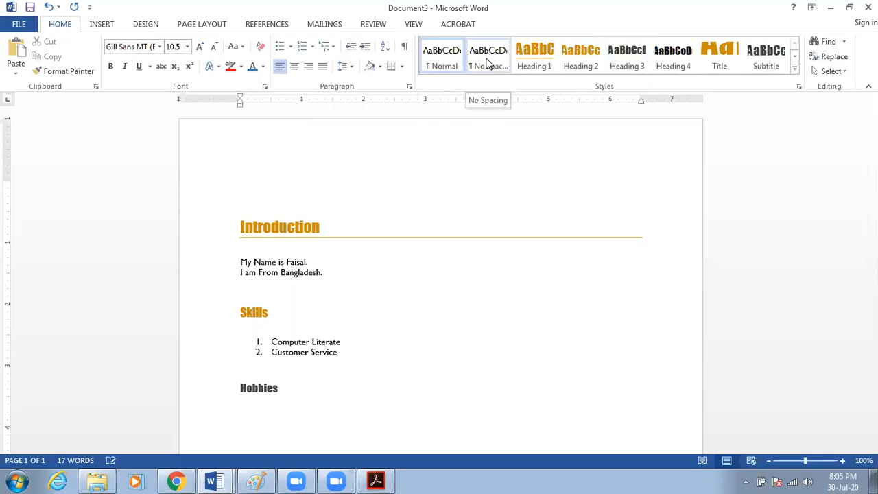
{"action": "left_click", "coordinate": [488, 61]}
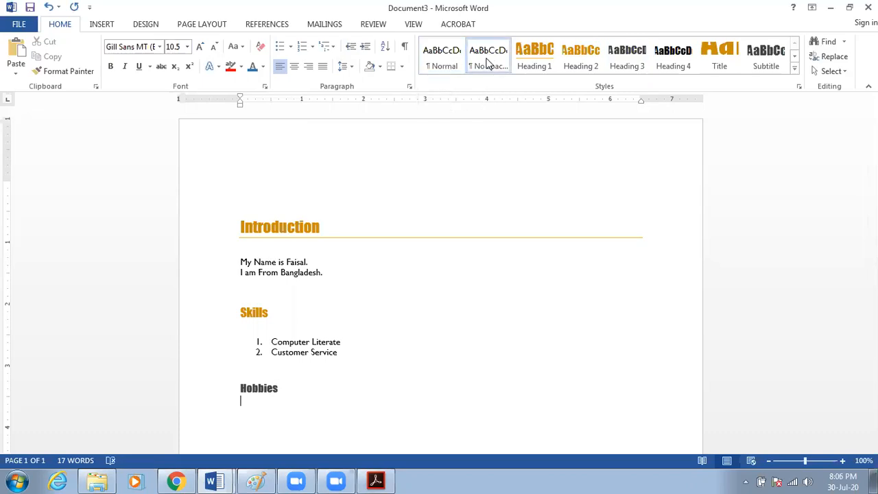
{"action": "left_click", "coordinate": [302, 47]}
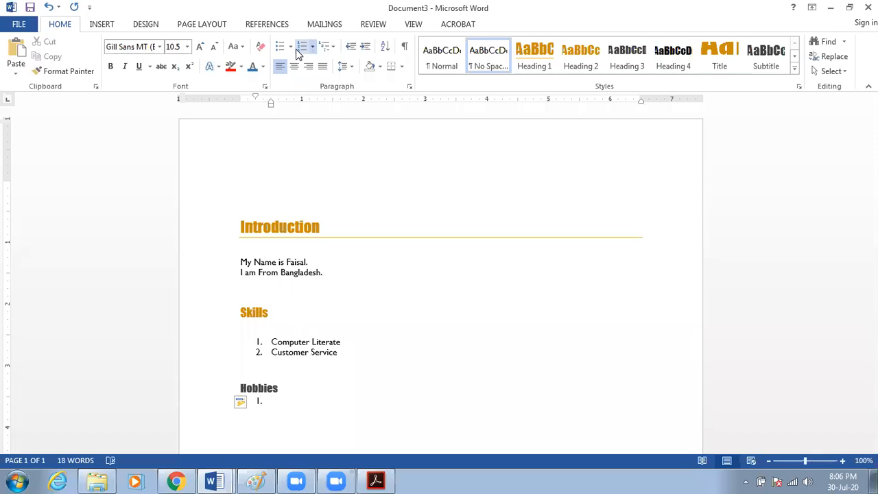
{"action": "type", "text": "Music"}
{"action": "key", "text": "Return"}
{"action": "type", "text": "Crickety"}
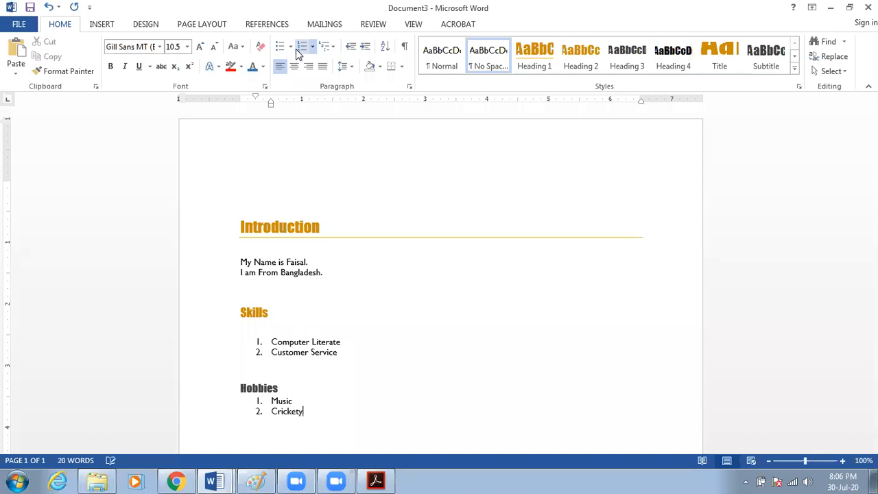
{"action": "key", "text": "BackSpace"}
{"action": "key", "text": "Return"}
{"action": "key", "text": "Return"}
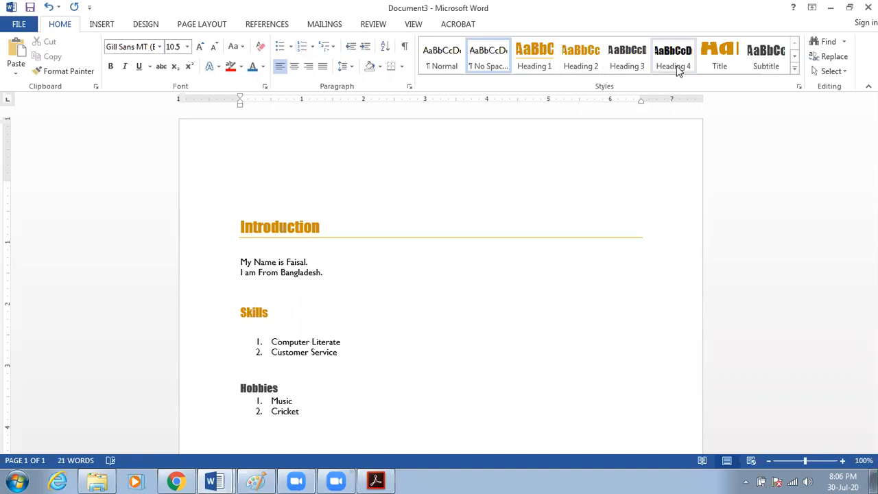
Add the title "About Me" in the Title style above the "Introduction" heading.
{"action": "left_click", "coordinate": [720, 67]}
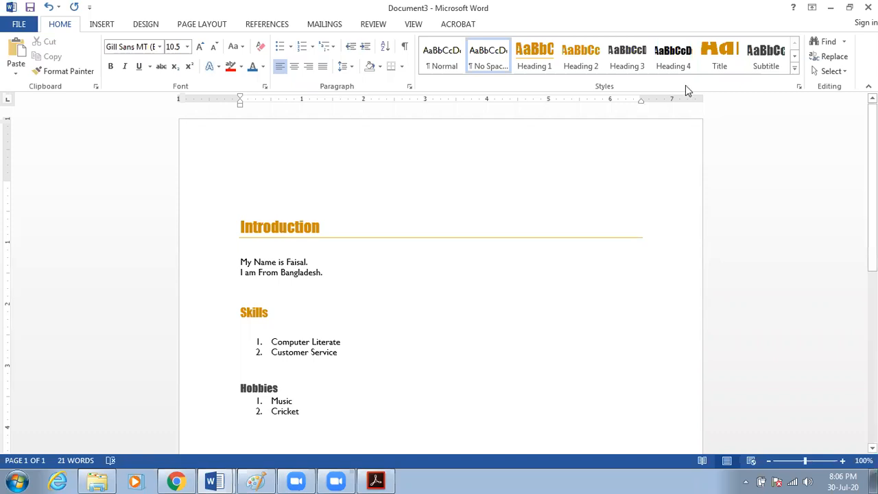
{"action": "left_click", "coordinate": [711, 59]}
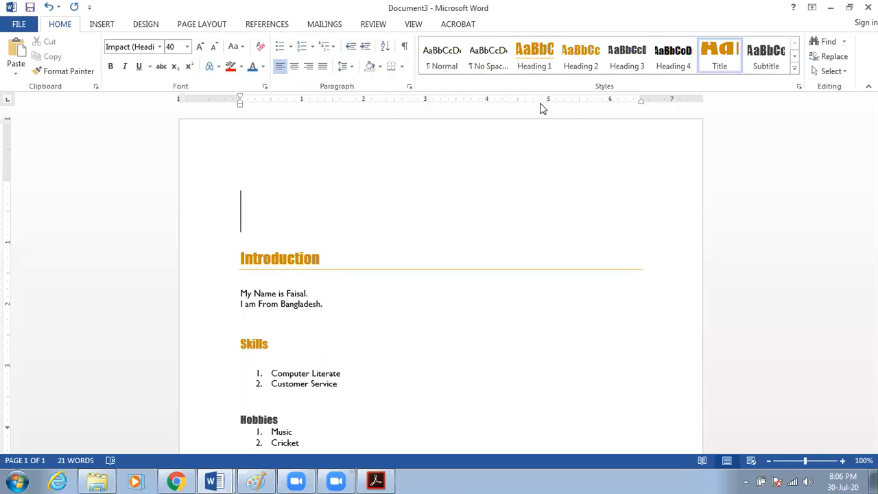
{"action": "type", "text": "A"}
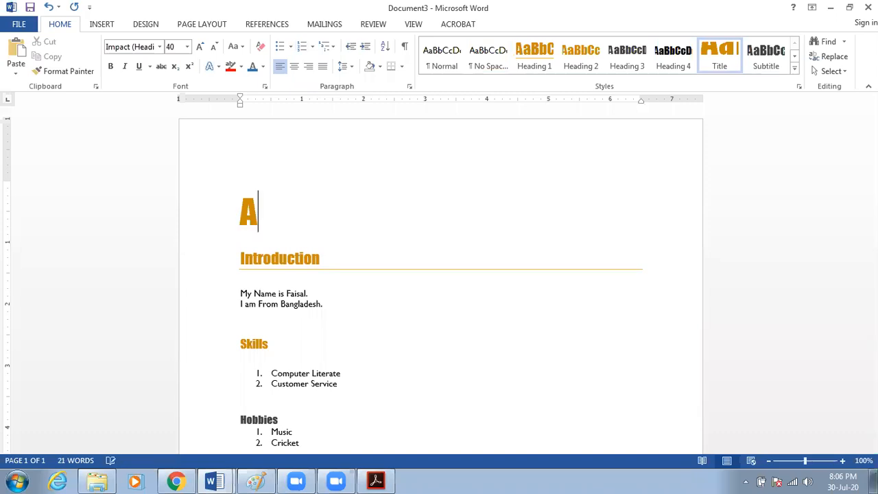
{"action": "type", "text": "bout Me"}
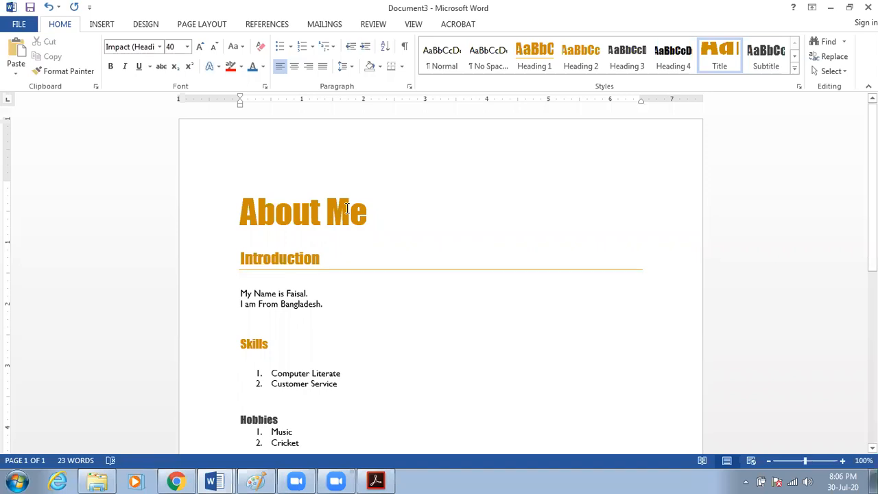
Look through the remaining text styles, such as Emphasis, Strong and Quote, and return to the first ones.
{"action": "left_click", "coordinate": [773, 69]}
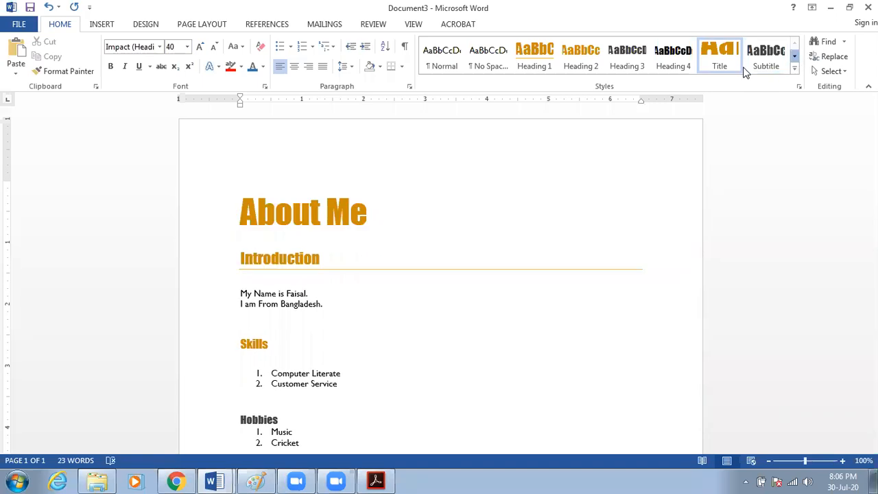
{"action": "scroll", "coordinate": [588, 69], "scroll_direction": "down", "scroll_amount": 1}
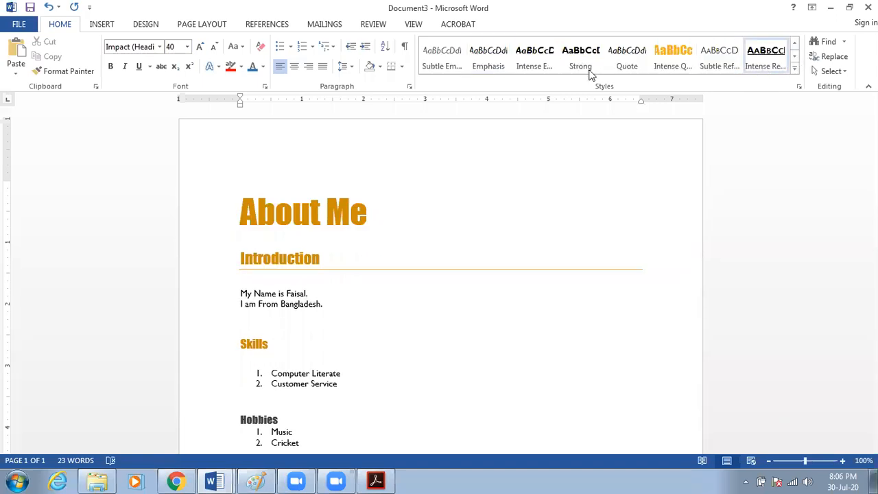
{"action": "left_click", "coordinate": [794, 43]}
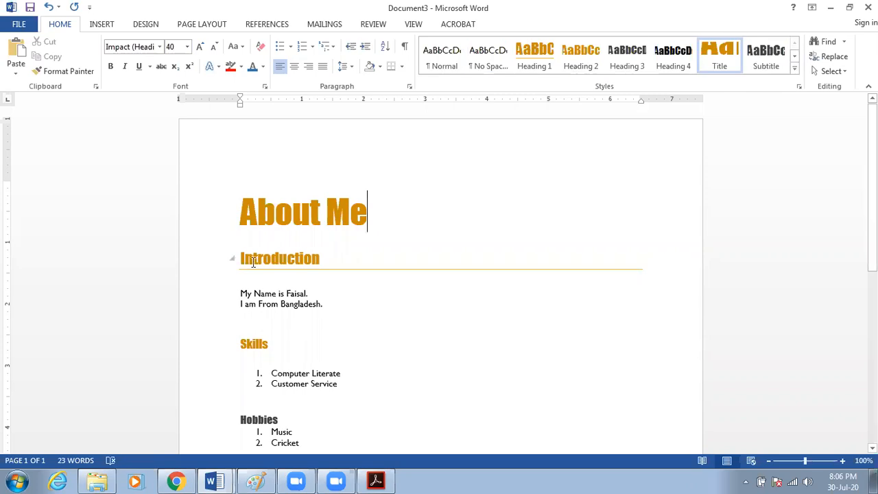
Collapse and re-expand the "Introduction" section twice, checking which content of the page belongs to it.
{"action": "left_click", "coordinate": [275, 263]}
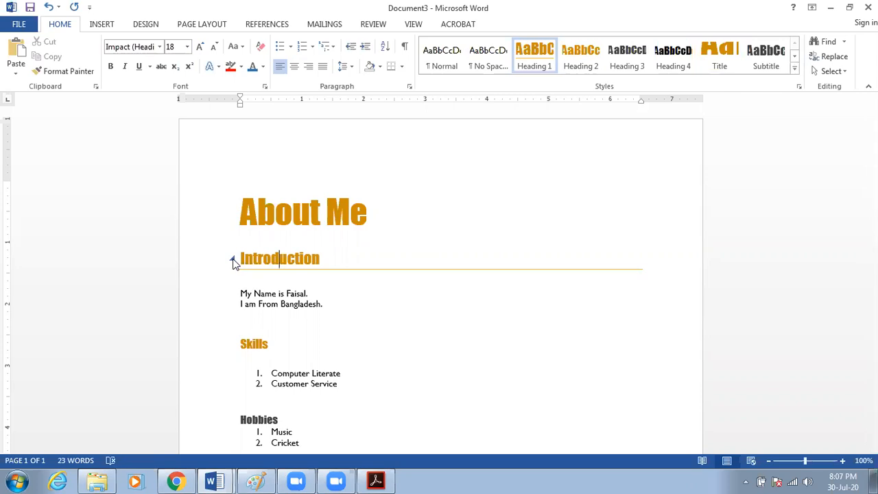
{"action": "left_click", "coordinate": [232, 261]}
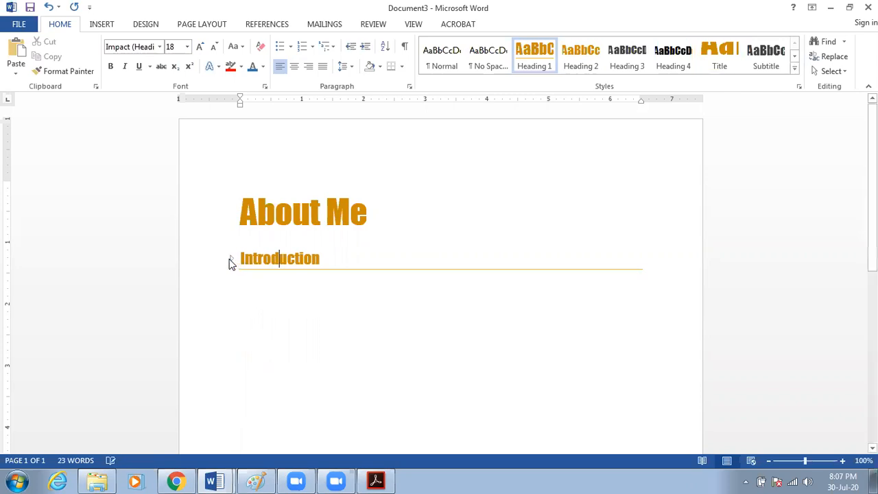
{"action": "left_click", "coordinate": [232, 260]}
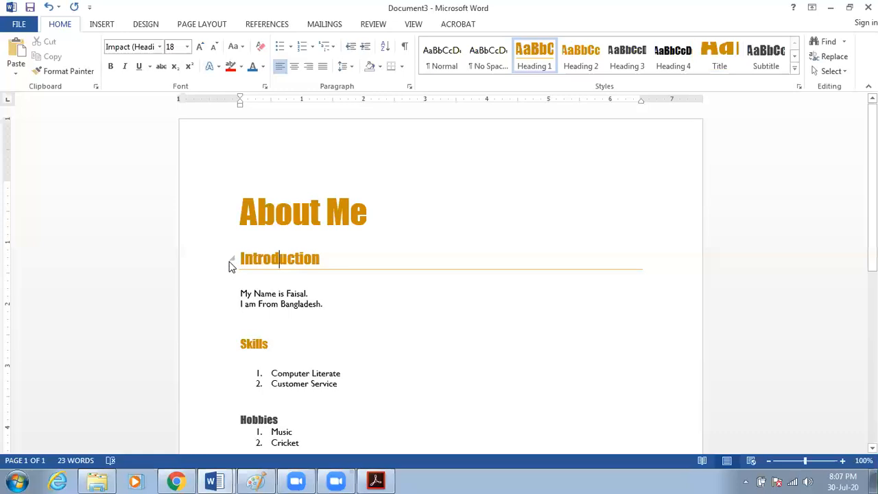
{"action": "left_click", "coordinate": [231, 262]}
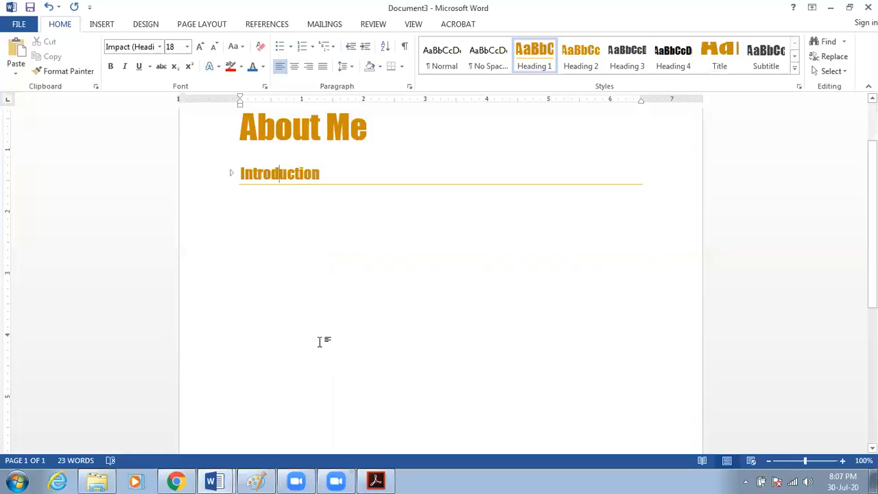
{"action": "scroll", "coordinate": [310, 343], "scroll_direction": "down", "scroll_amount": 5}
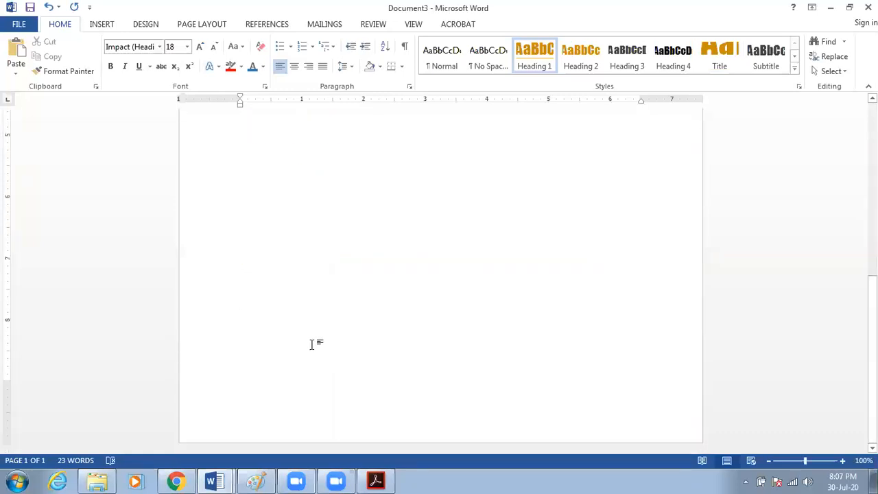
{"action": "scroll", "coordinate": [302, 336], "scroll_direction": "up", "scroll_amount": 8}
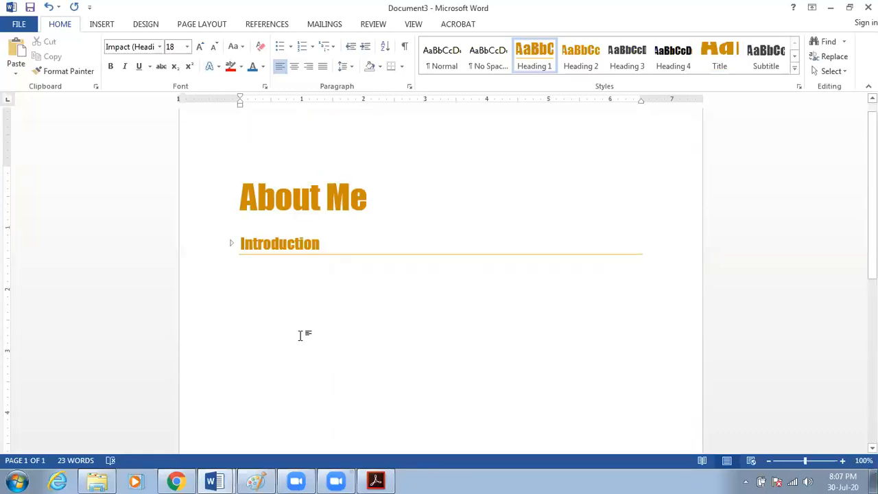
{"action": "left_click", "coordinate": [233, 244]}
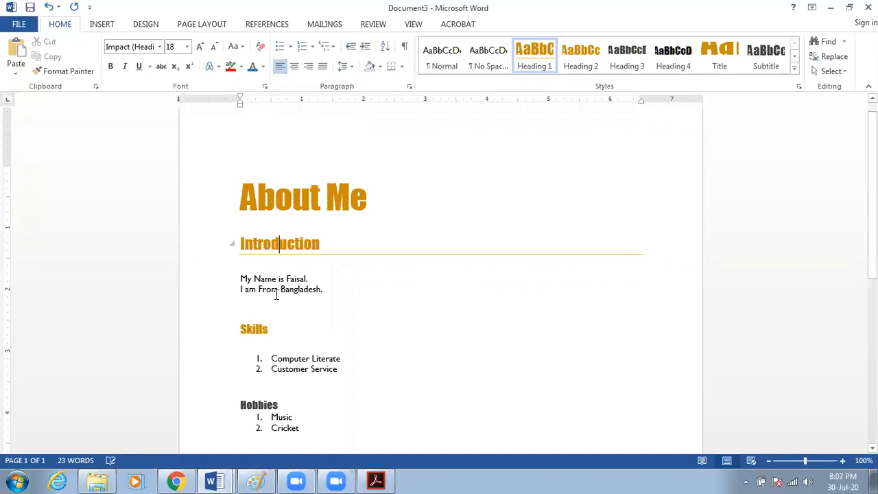
{"action": "scroll", "coordinate": [272, 295], "scroll_direction": "down", "scroll_amount": 3}
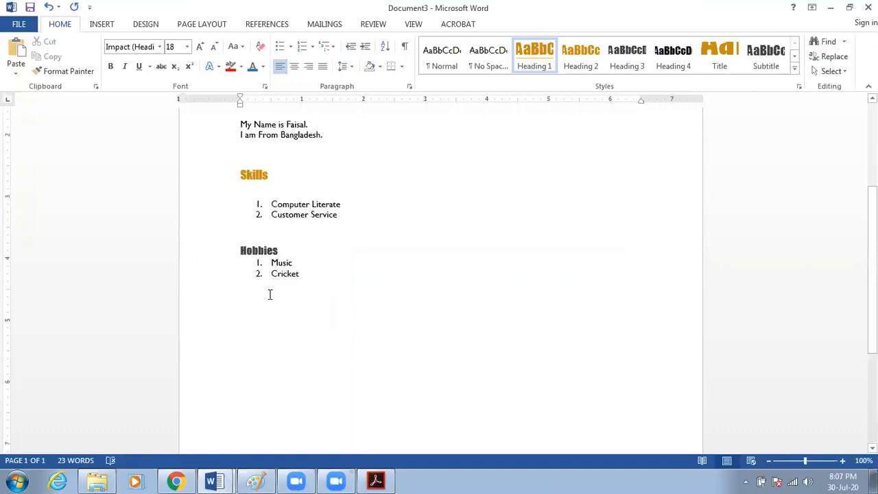
{"action": "scroll", "coordinate": [270, 295], "scroll_direction": "up", "scroll_amount": 3}
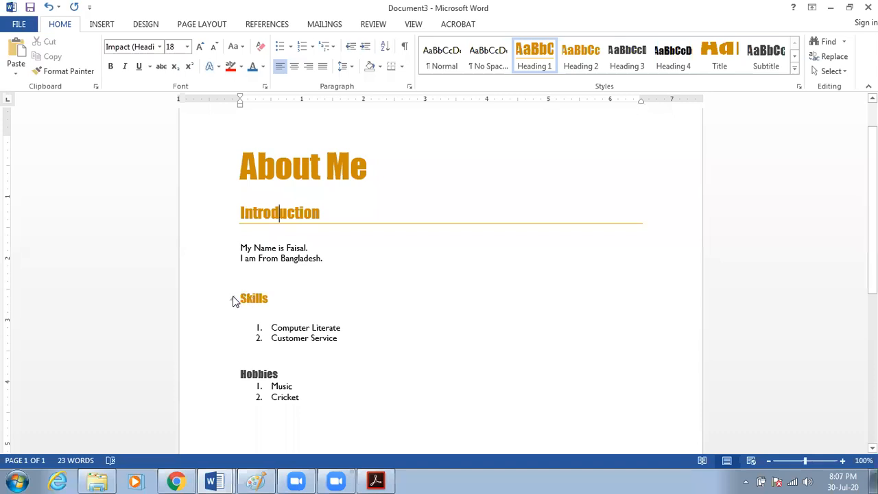
Collapse and re-expand the "Skills" section and the "Hobbies" section to check what each heading contains.
{"action": "left_click", "coordinate": [234, 299]}
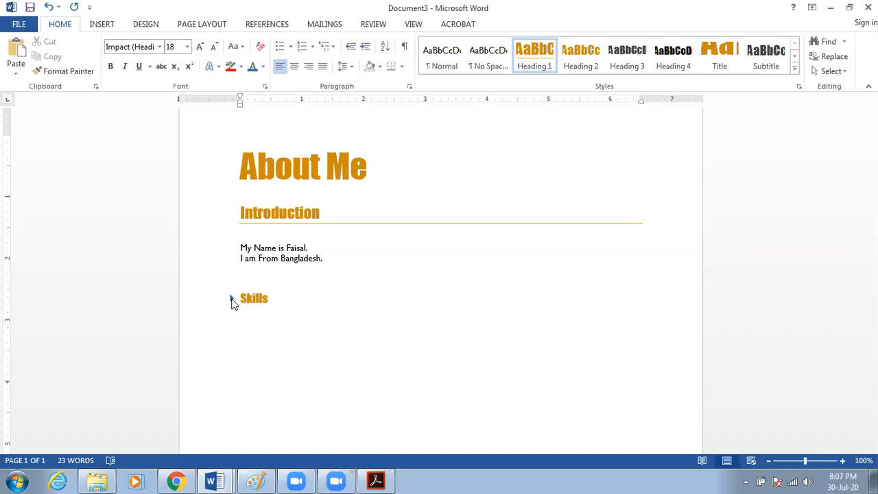
{"action": "left_click", "coordinate": [232, 299]}
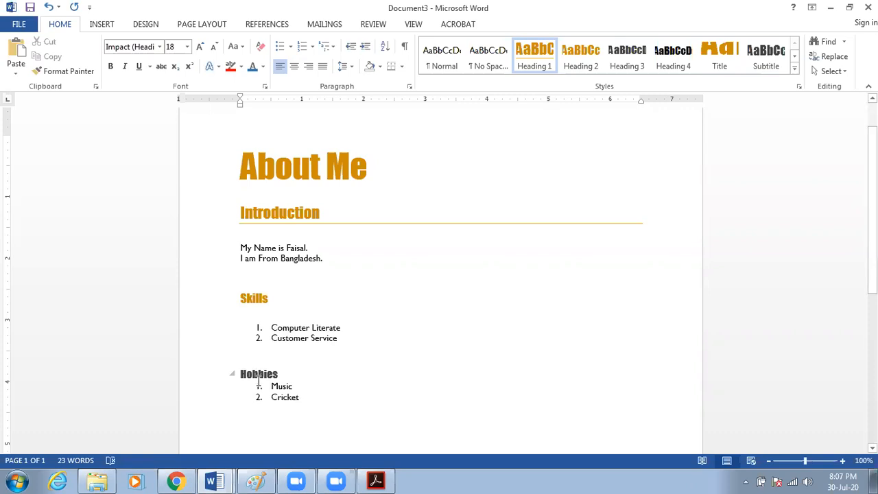
{"action": "left_click", "coordinate": [252, 375]}
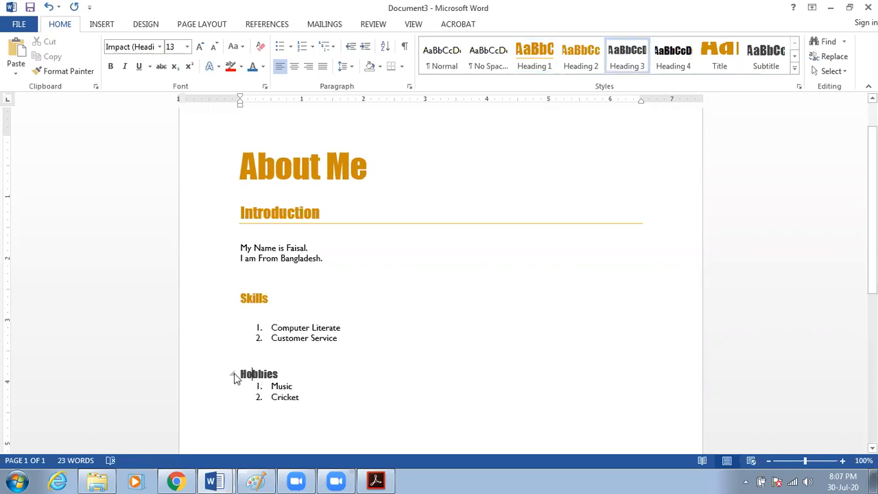
{"action": "left_click", "coordinate": [232, 374]}
{"action": "left_click", "coordinate": [232, 374]}
{"action": "scroll", "coordinate": [263, 317], "scroll_direction": "up", "scroll_amount": 1}
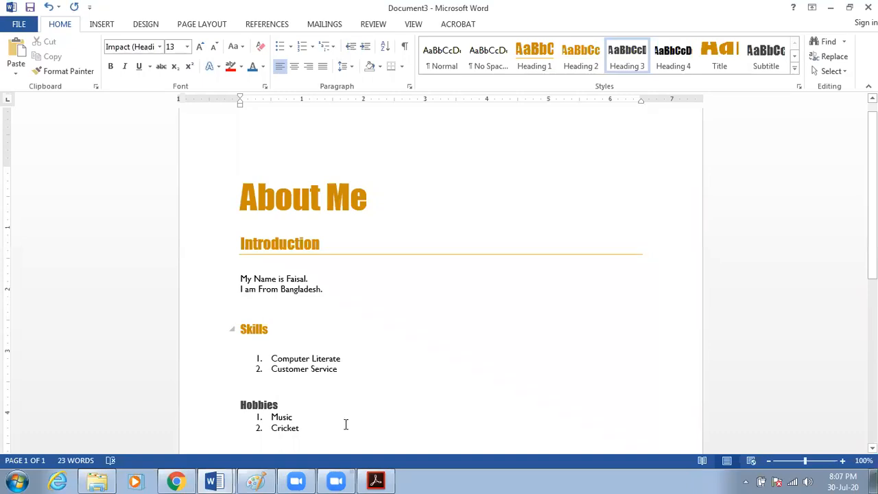
Switch to the healthy recipes e-book PDF in Adobe Acrobat and go to page 1.
{"action": "left_click", "coordinate": [374, 480]}
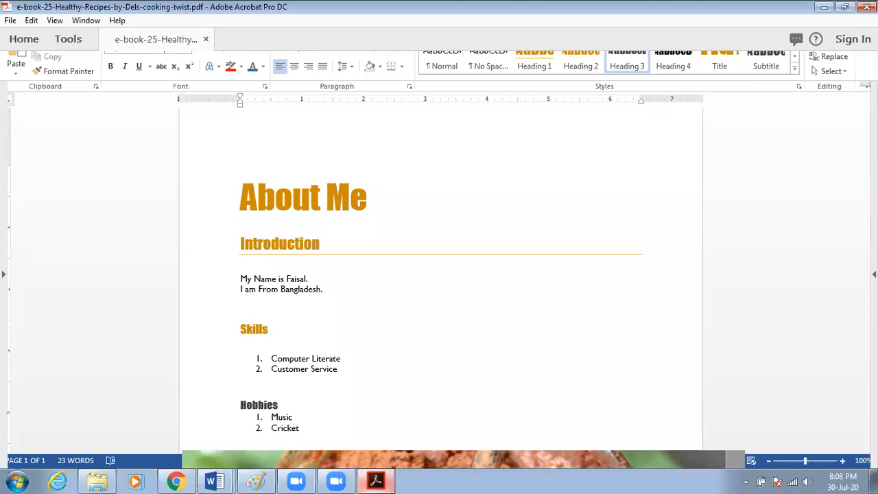
{"action": "key", "text": "Home"}
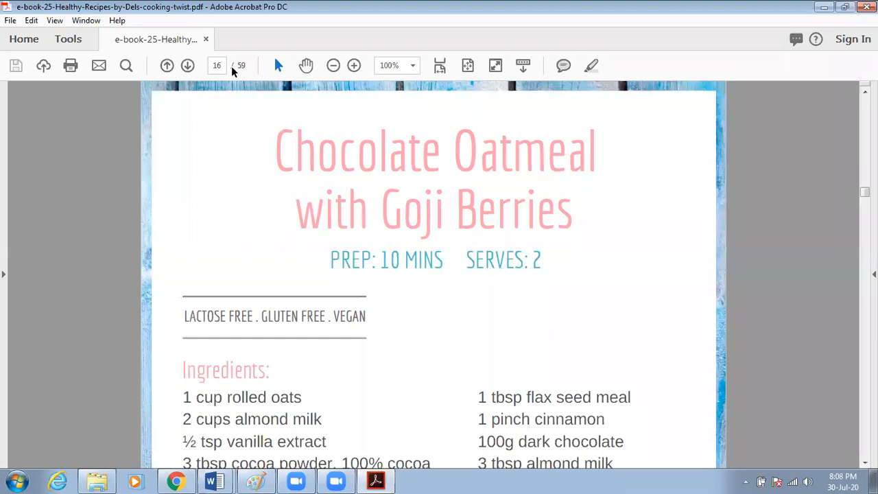
{"action": "left_click_drag", "start_coordinate": [223, 66], "coordinate": [203, 67]}
{"action": "type", "text": "1"}
{"action": "key", "text": "Return"}
Examine the e-book's contents page, marking the "Hot Lemon Water", "Avocado Smoothie" and "Carob Smoothie" entries in turn.
{"action": "scroll", "coordinate": [522, 286], "scroll_direction": "down", "scroll_amount": 10}
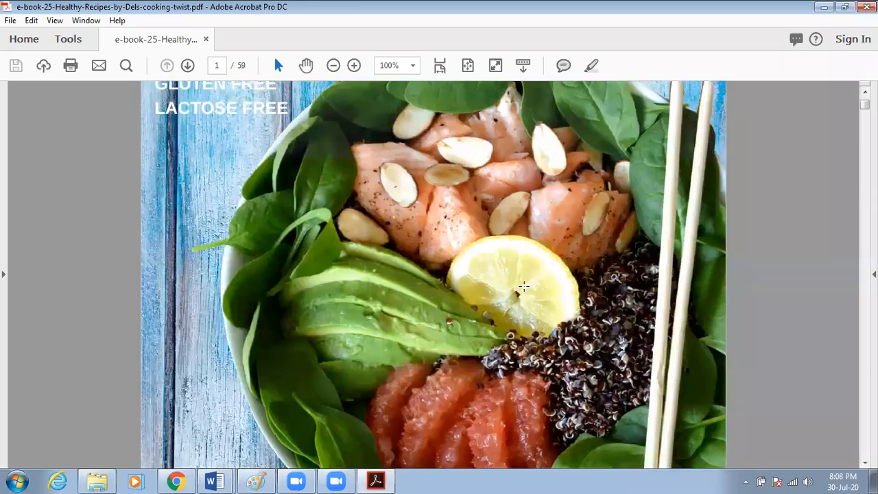
{"action": "scroll", "coordinate": [522, 286], "scroll_direction": "down", "scroll_amount": 5}
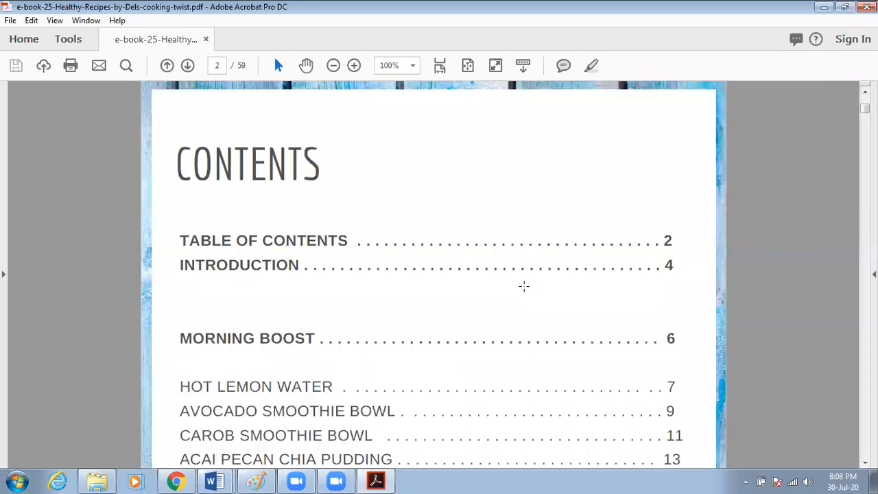
{"action": "scroll", "coordinate": [519, 290], "scroll_direction": "down", "scroll_amount": 1}
{"action": "scroll", "coordinate": [487, 295], "scroll_direction": "down", "scroll_amount": 1}
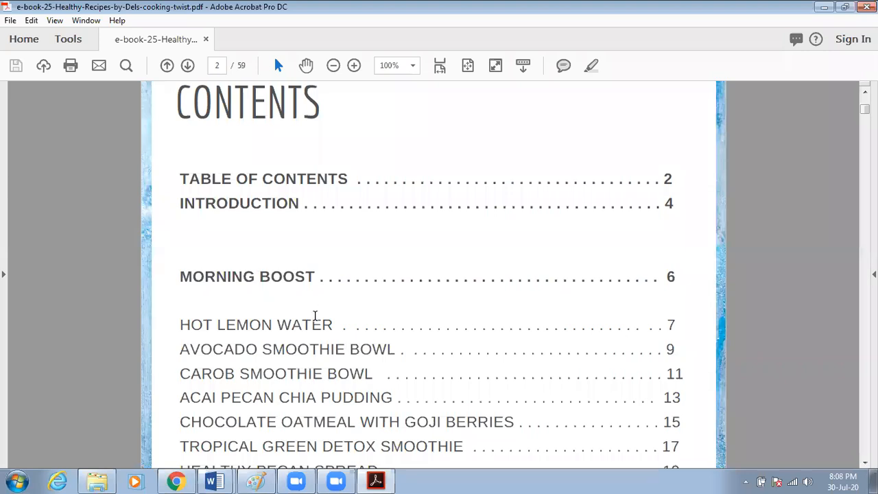
{"action": "scroll", "coordinate": [314, 315], "scroll_direction": "up", "scroll_amount": 1}
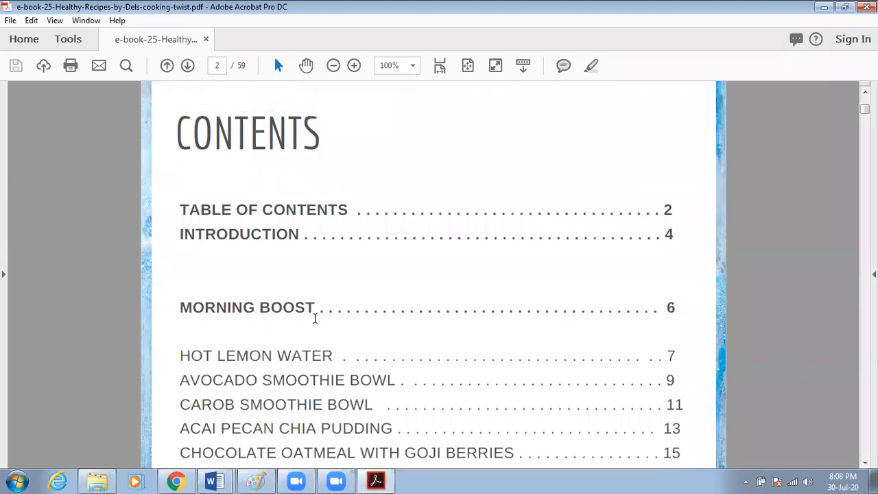
{"action": "scroll", "coordinate": [235, 305], "scroll_direction": "down", "scroll_amount": 1}
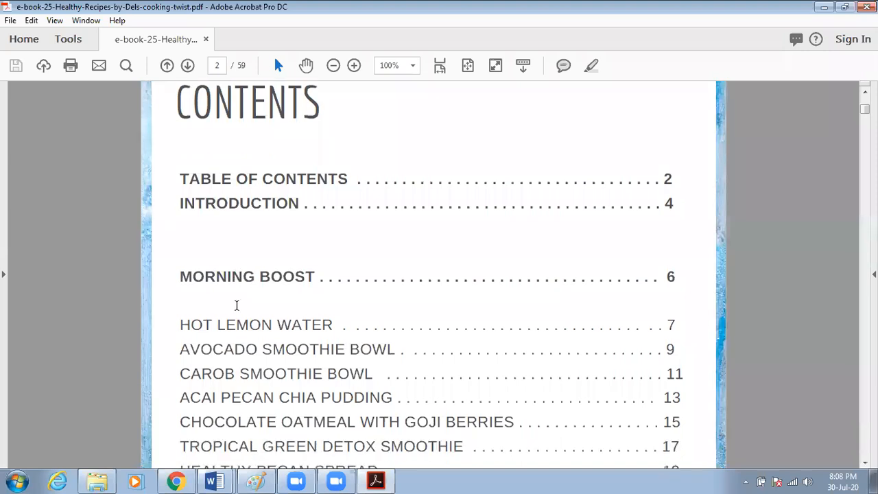
{"action": "scroll", "coordinate": [236, 305], "scroll_direction": "down", "scroll_amount": 1}
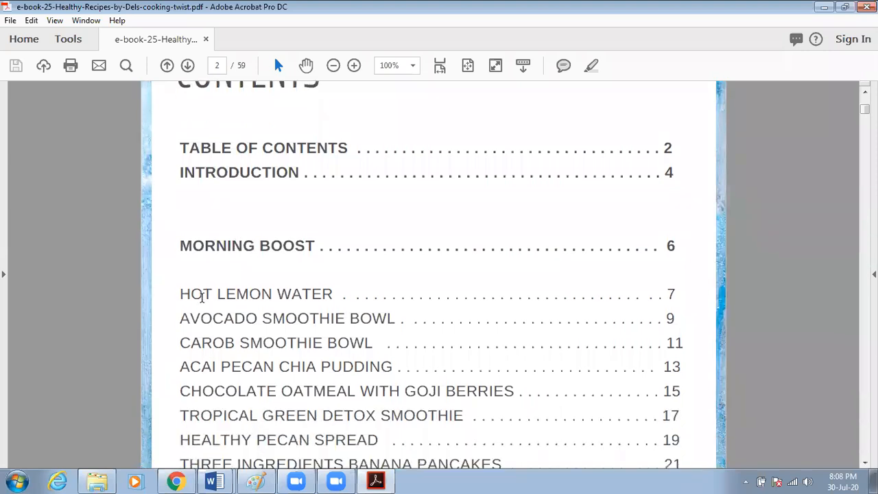
{"action": "triple_click", "coordinate": [287, 293]}
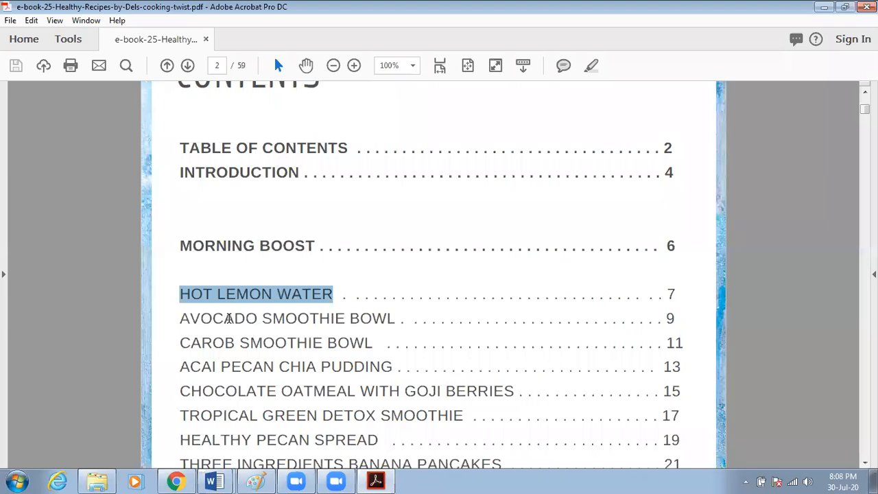
{"action": "left_click_drag", "start_coordinate": [181, 319], "coordinate": [344, 318]}
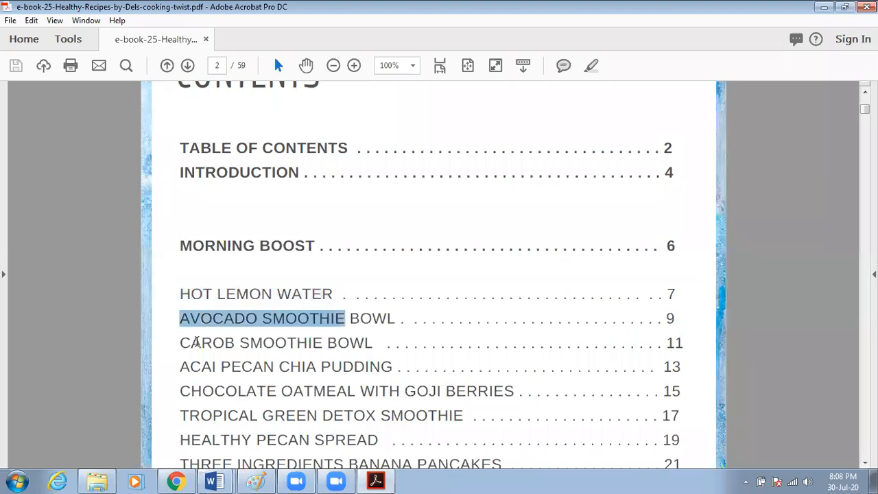
{"action": "left_click_drag", "start_coordinate": [181, 342], "coordinate": [308, 351]}
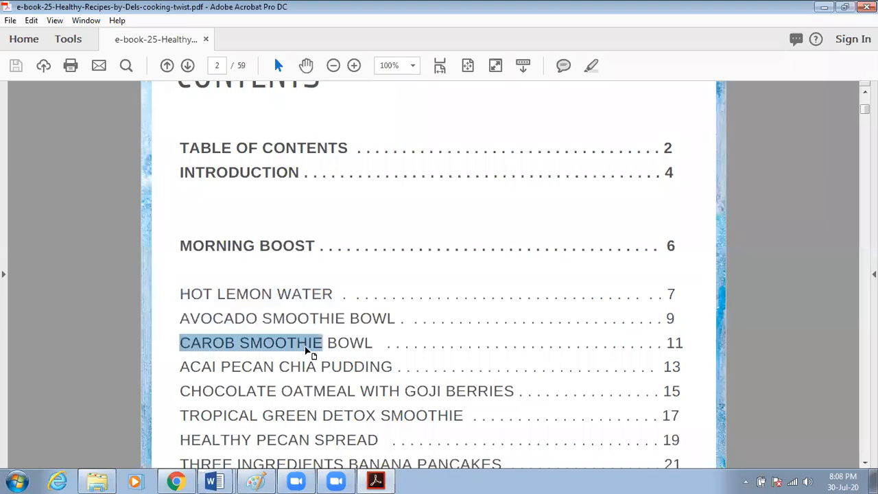
{"action": "scroll", "coordinate": [306, 348], "scroll_direction": "down", "scroll_amount": 2}
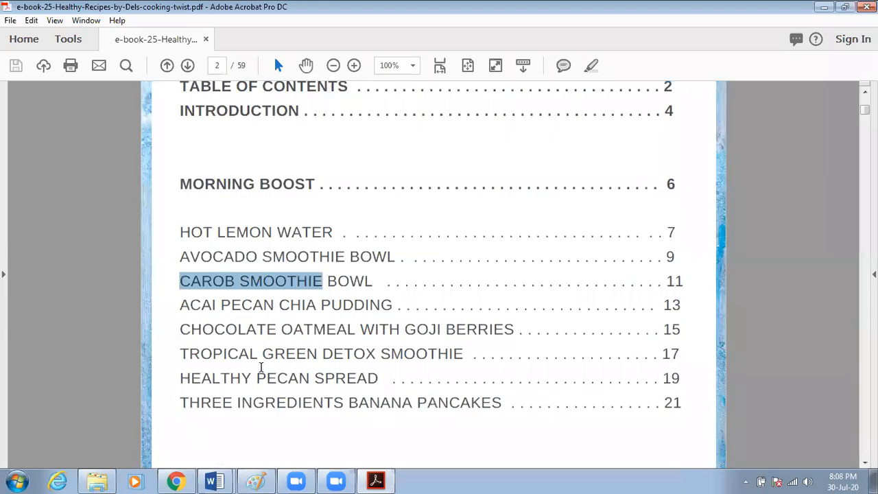
Switch to the Word document and add a second page after the Hobbies list with the Heading 1 text "Apple".
{"action": "left_click", "coordinate": [216, 480]}
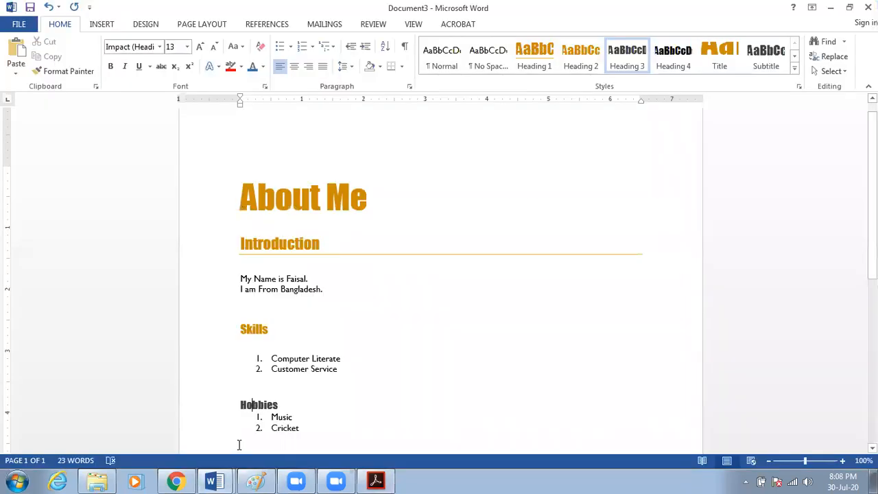
{"action": "scroll", "coordinate": [285, 391], "scroll_direction": "down", "scroll_amount": 3}
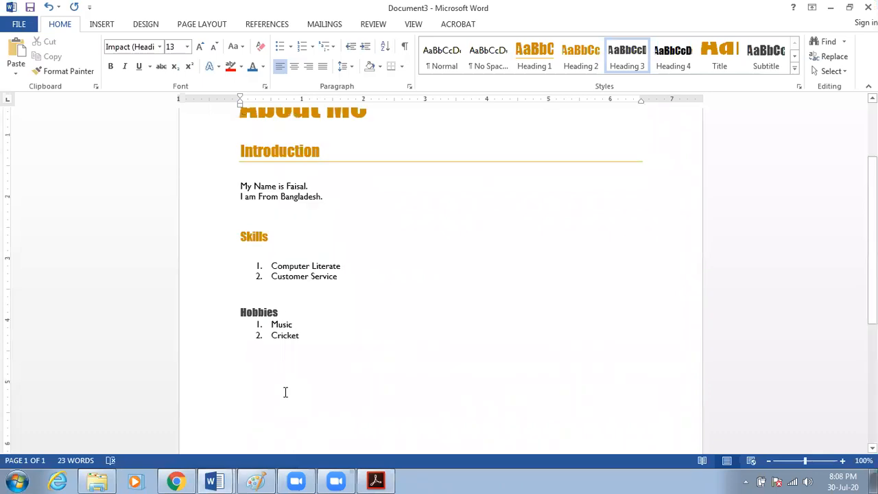
{"action": "scroll", "coordinate": [285, 391], "scroll_direction": "down", "scroll_amount": 6}
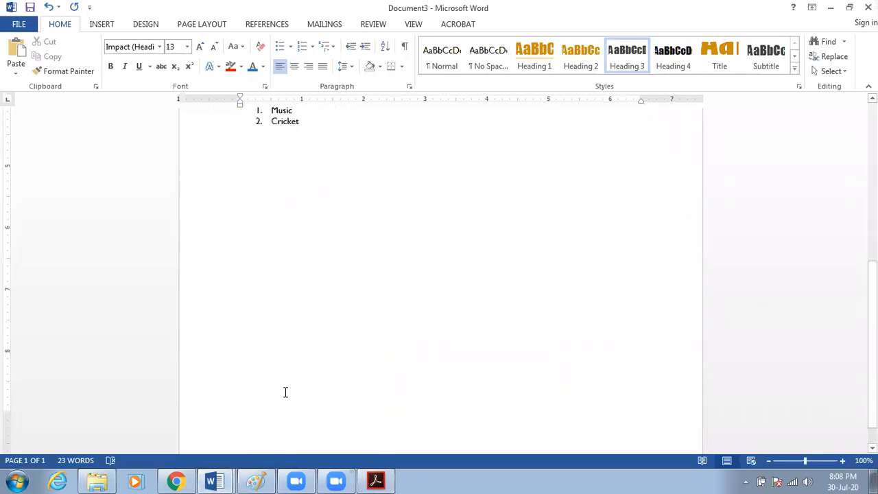
{"action": "double_click", "coordinate": [330, 307]}
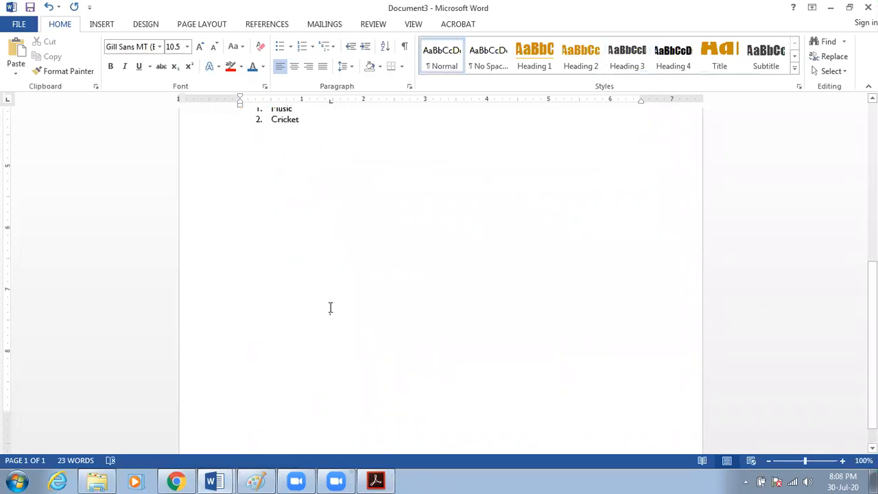
{"action": "key", "text": "ctrl+Return"}
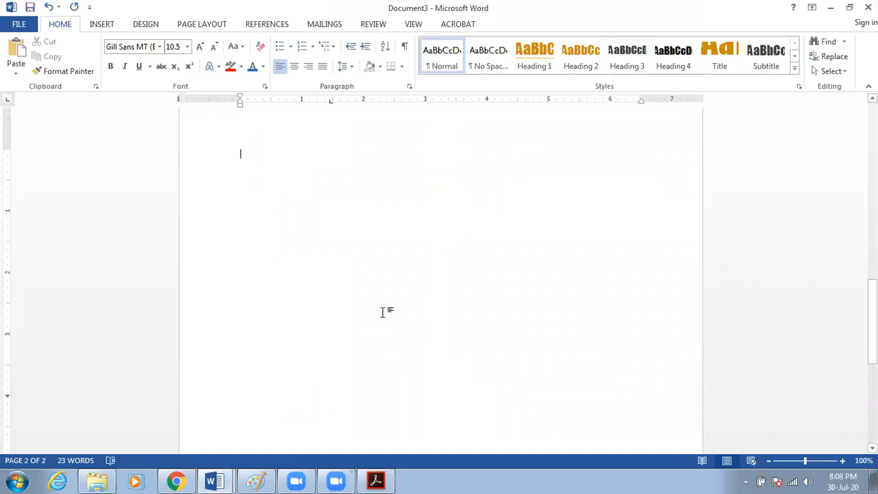
{"action": "left_click", "coordinate": [533, 53]}
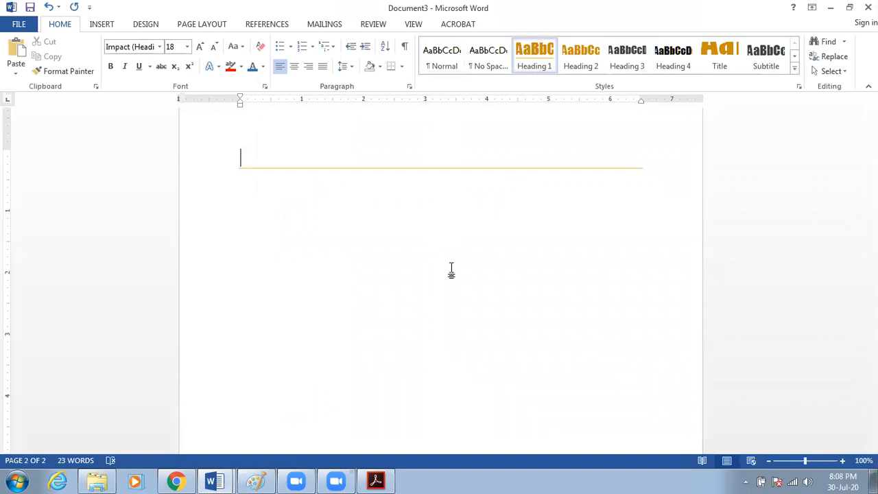
{"action": "type", "text": "Apple"}
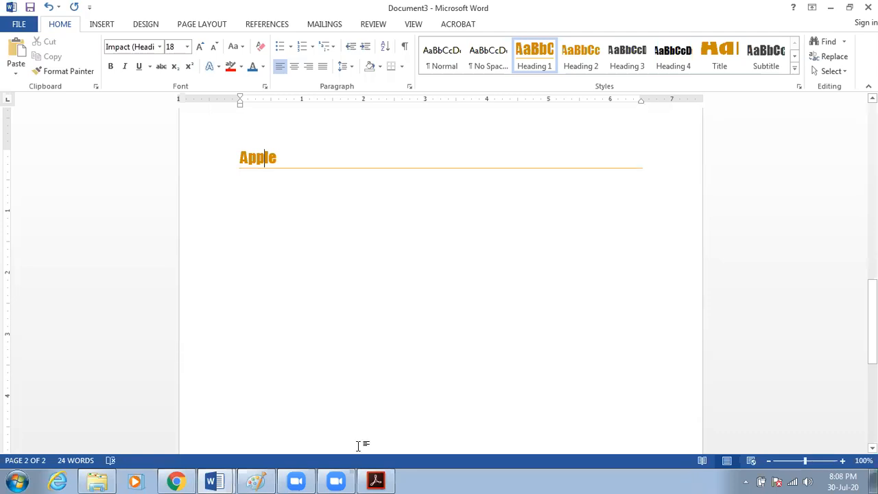
Consult the recipe PDF's contents page in Acrobat and add a third page to the Word document with the Heading 1 text "Orange".
{"action": "key", "text": "alt+Tab"}
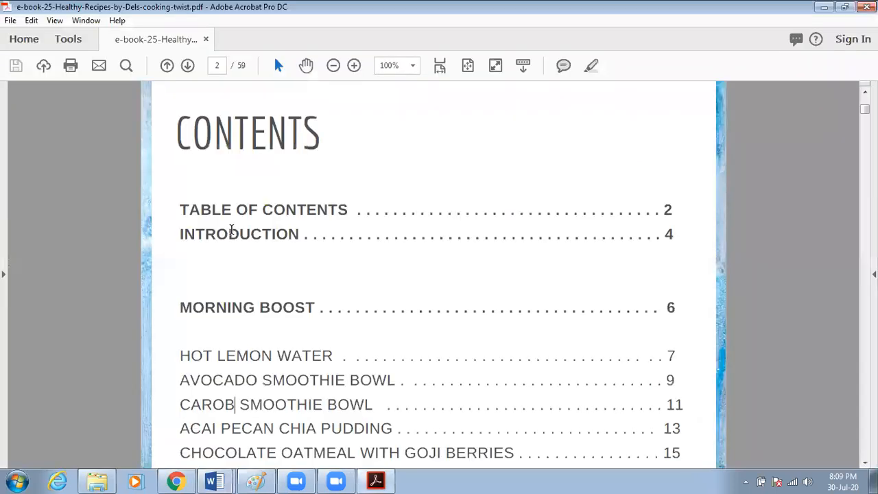
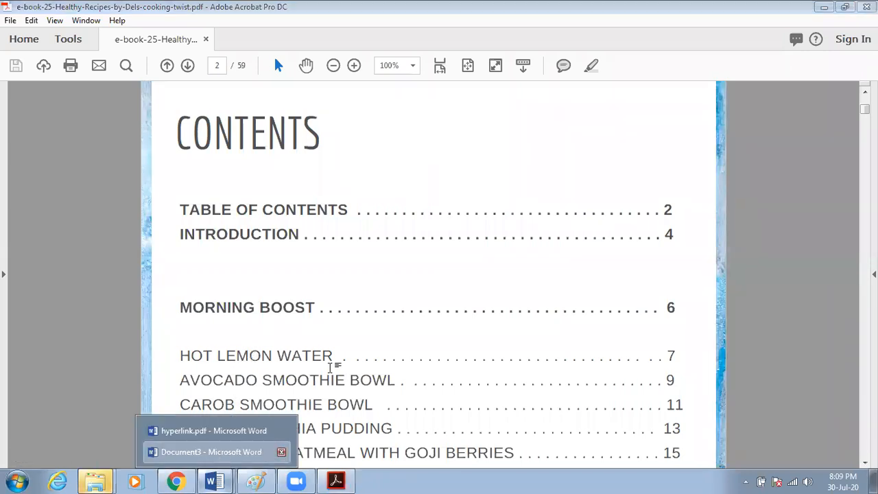
{"action": "left_click", "coordinate": [206, 452]}
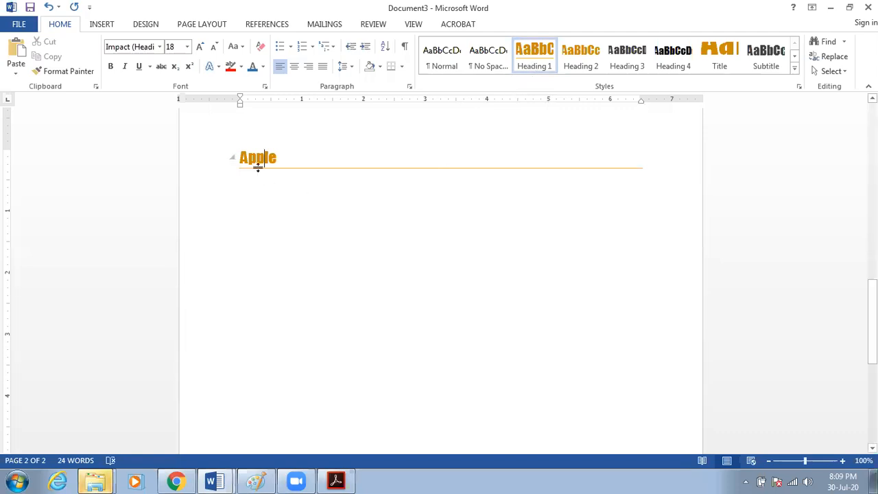
{"action": "scroll", "coordinate": [264, 180], "scroll_direction": "down", "scroll_amount": 8}
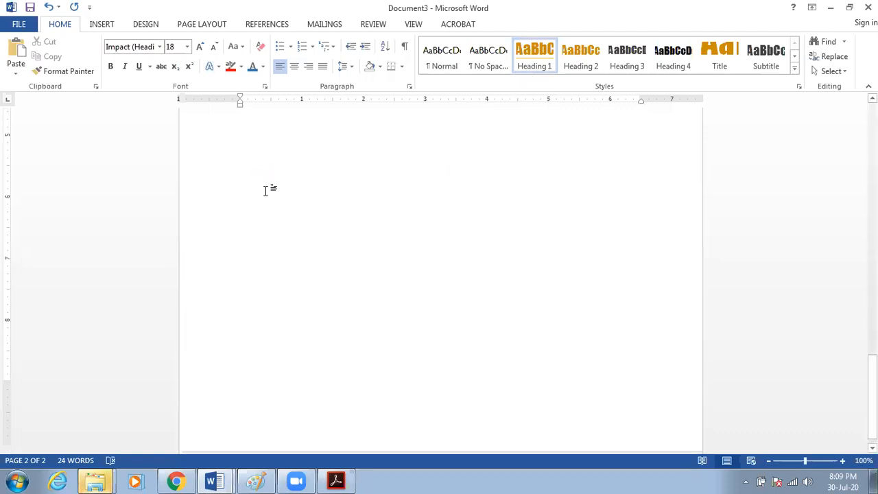
{"action": "left_click", "coordinate": [299, 239]}
{"action": "key", "text": "ctrl+Return"}
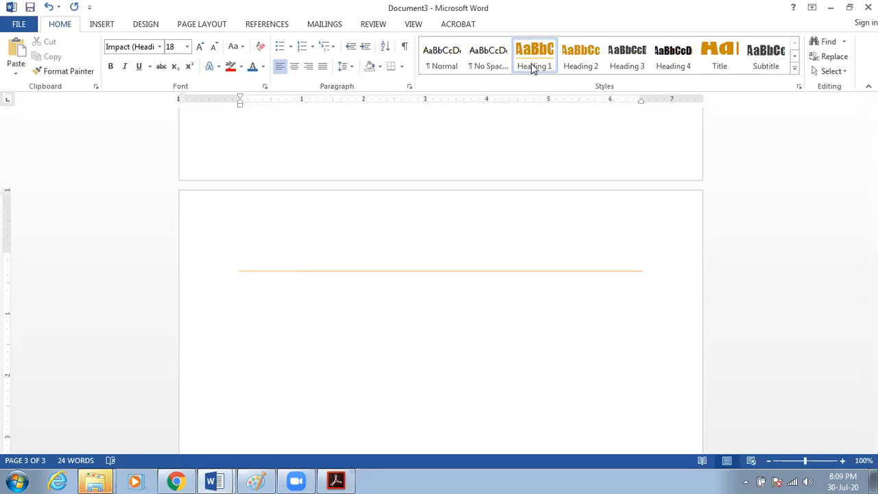
{"action": "type", "text": "Orange"}
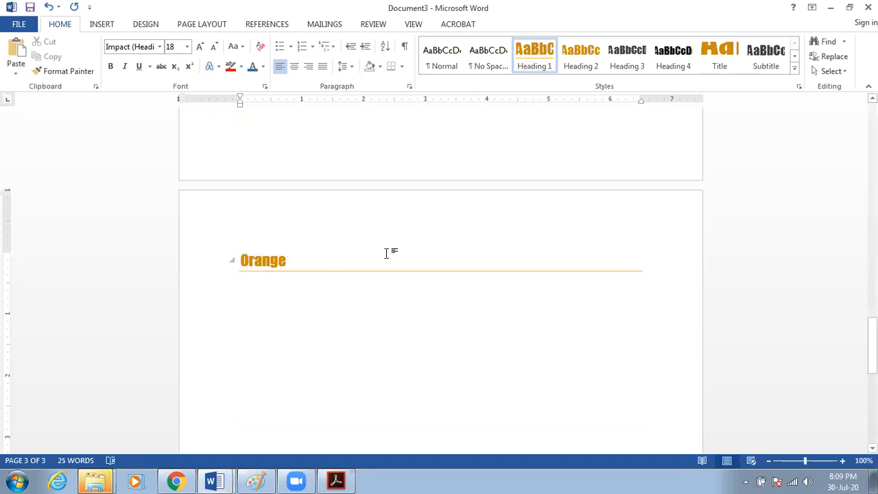
Add a fourth page after the "Orange" page with the Heading 1 text "Banana".
{"action": "scroll", "coordinate": [386, 252], "scroll_direction": "down", "scroll_amount": 1}
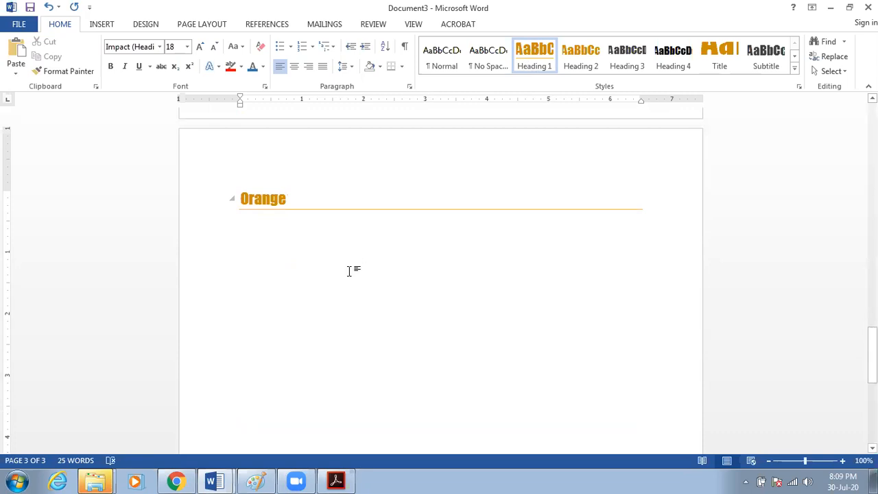
{"action": "scroll", "coordinate": [348, 271], "scroll_direction": "down", "scroll_amount": 8}
{"action": "key", "text": "ctrl+Return"}
{"action": "scroll", "coordinate": [349, 271], "scroll_direction": "down", "scroll_amount": 2}
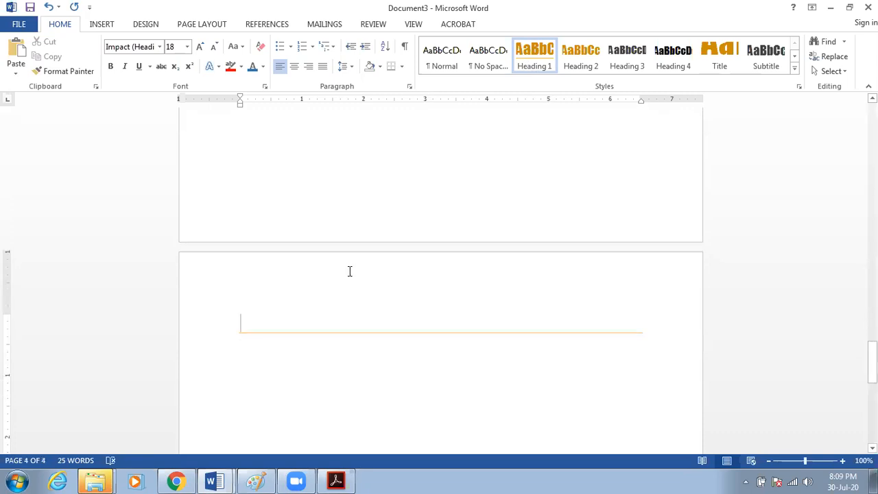
{"action": "type", "text": "Banana"}
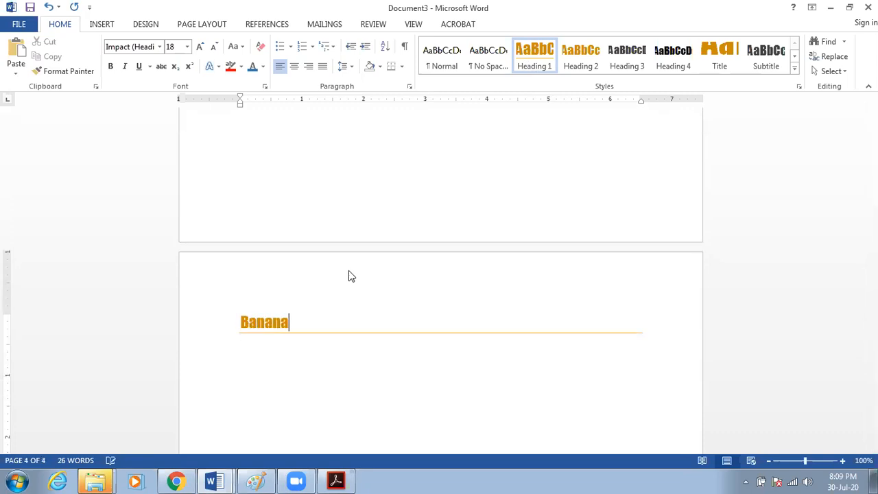
Delete all the text on the first page, from the "About Me" title through the Hobbies list.
{"action": "scroll", "coordinate": [335, 294], "scroll_direction": "up", "scroll_amount": 4}
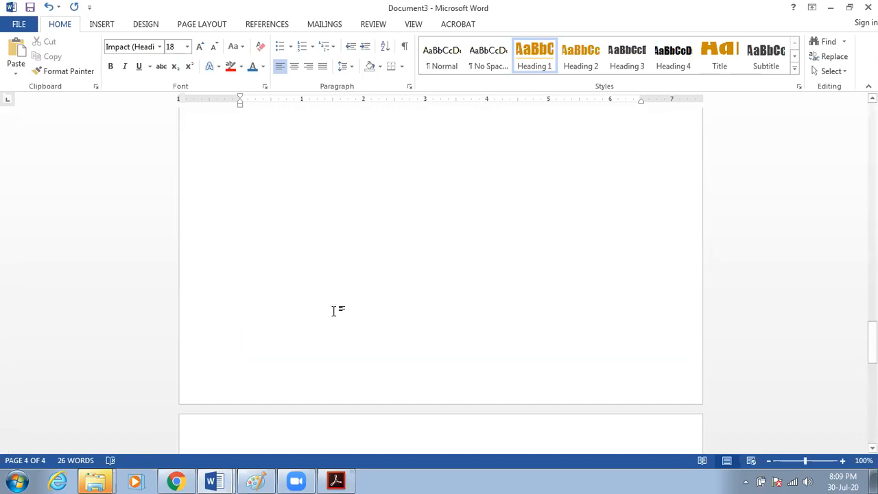
{"action": "scroll", "coordinate": [330, 317], "scroll_direction": "up", "scroll_amount": 10}
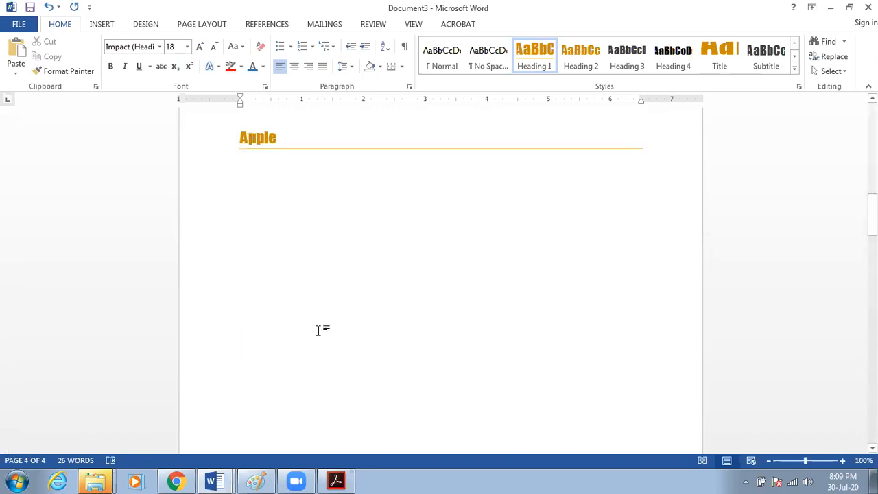
{"action": "scroll", "coordinate": [319, 330], "scroll_direction": "up", "scroll_amount": 10}
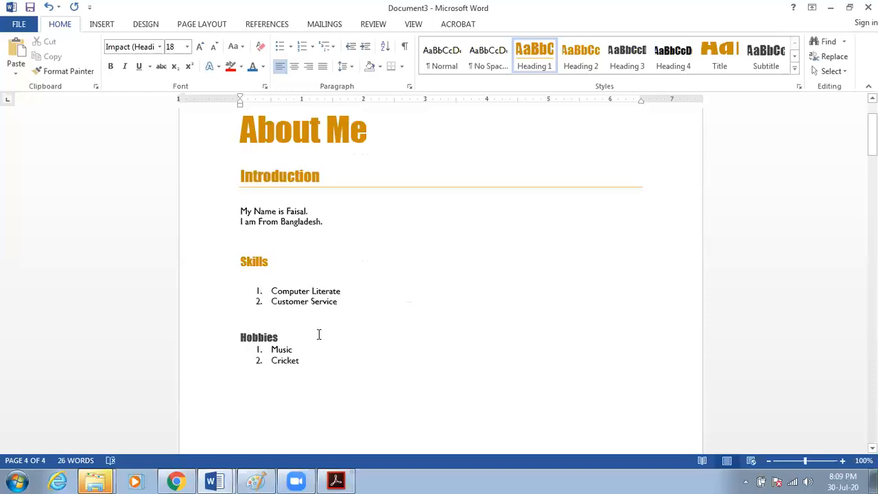
{"action": "left_click_drag", "start_coordinate": [334, 375], "coordinate": [262, 170]}
{"action": "key", "text": "Delete"}
{"action": "scroll", "coordinate": [325, 226], "scroll_direction": "up", "scroll_amount": 2}
{"action": "scroll", "coordinate": [323, 230], "scroll_direction": "down", "scroll_amount": 16}
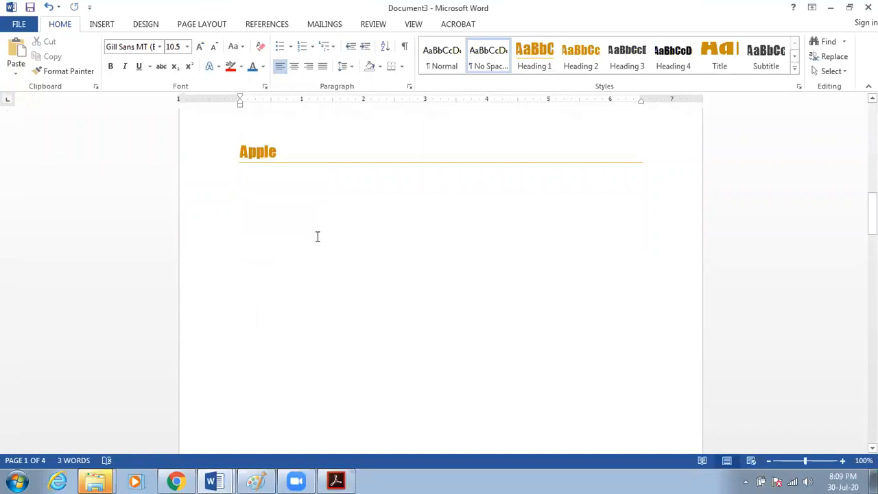
{"action": "left_click", "coordinate": [293, 185]}
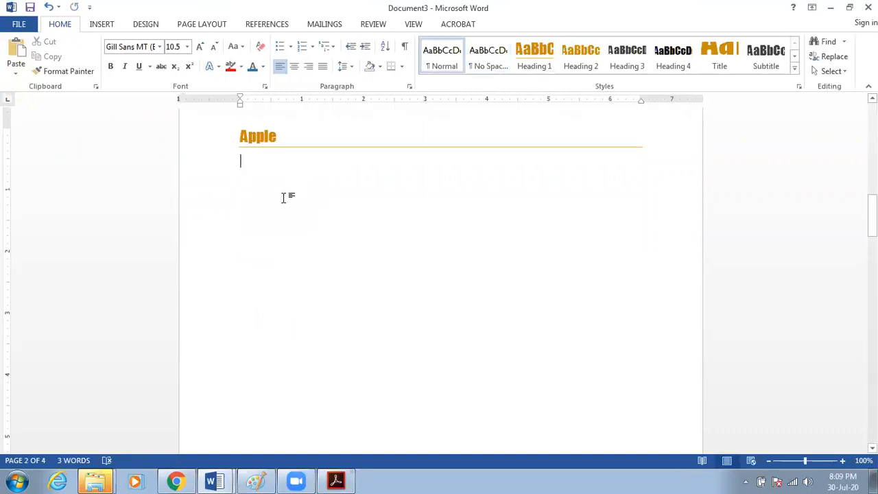
{"action": "mouse_move", "coordinate": [216, 480]}
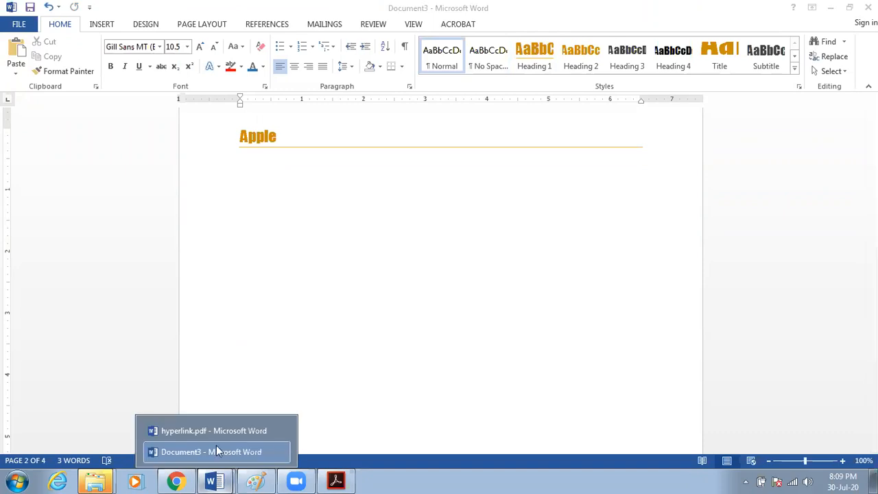
{"action": "left_click", "coordinate": [216, 432]}
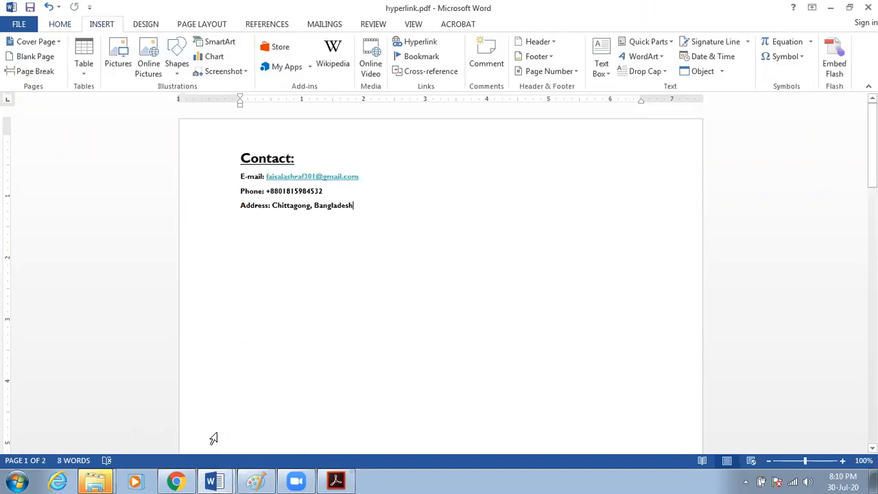
{"action": "left_click", "coordinate": [218, 480]}
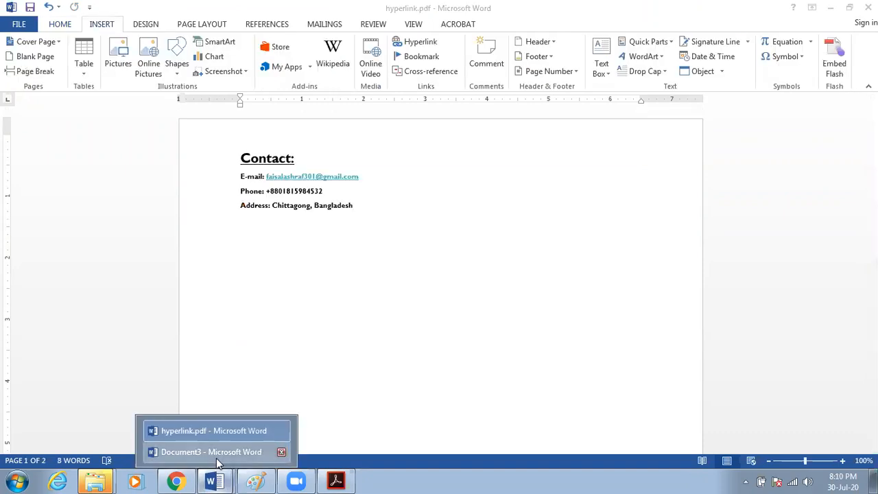
{"action": "left_click", "coordinate": [216, 454]}
{"action": "scroll", "coordinate": [180, 383], "scroll_direction": "down", "scroll_amount": 2}
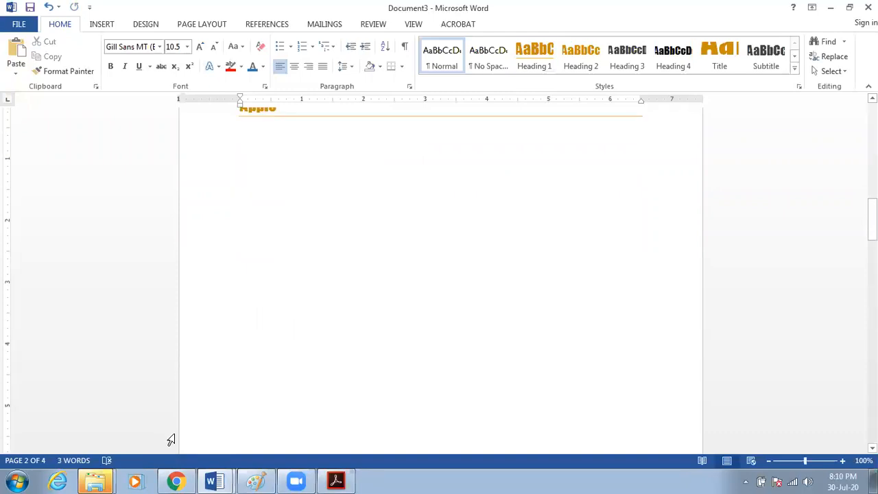
{"action": "left_click", "coordinate": [180, 480]}
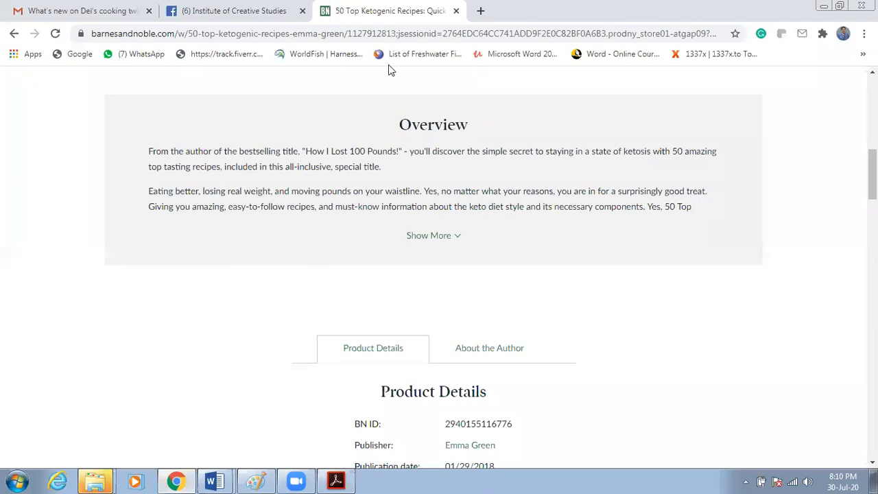
{"action": "left_click", "coordinate": [423, 34]}
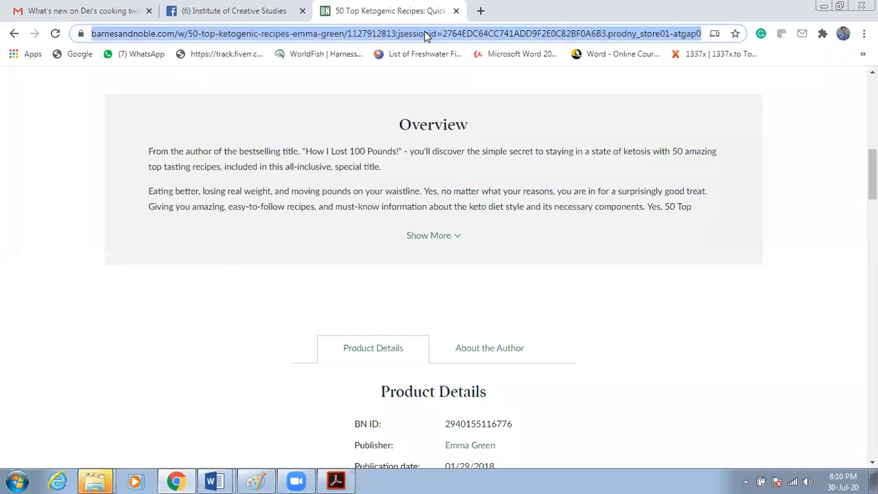
{"action": "type", "text": "apple"}
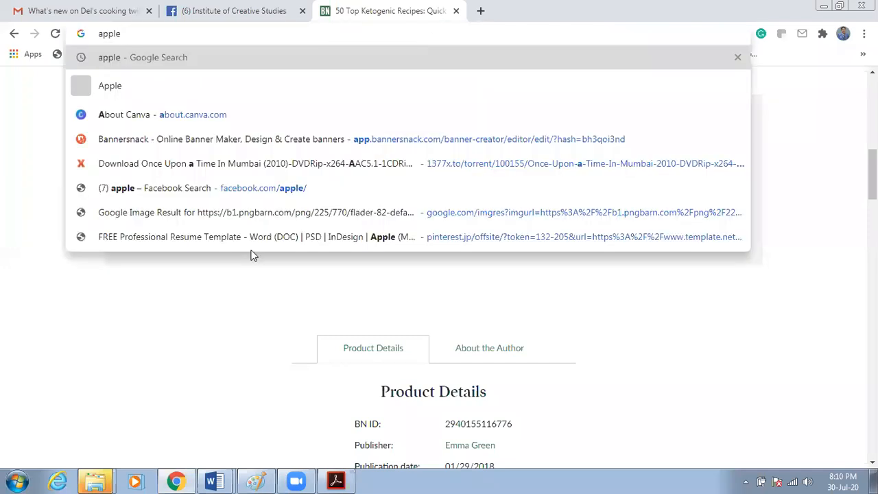
{"action": "mouse_move", "coordinate": [219, 472]}
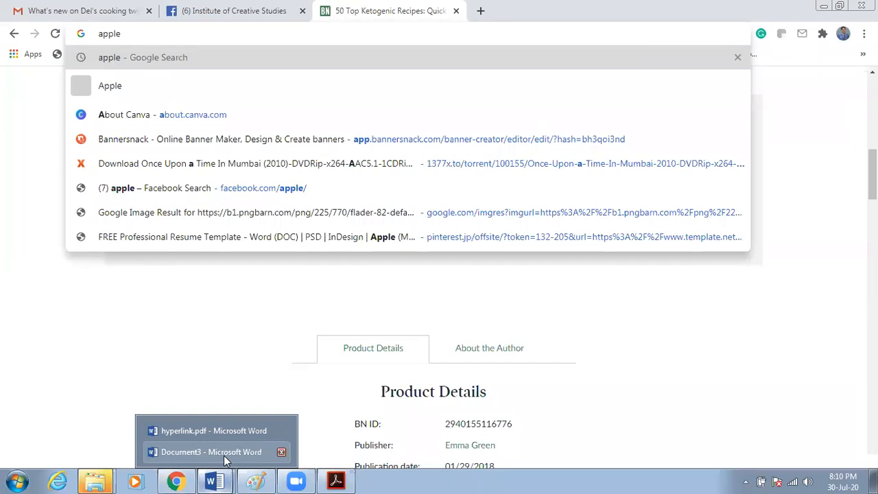
{"action": "left_click", "coordinate": [223, 452]}
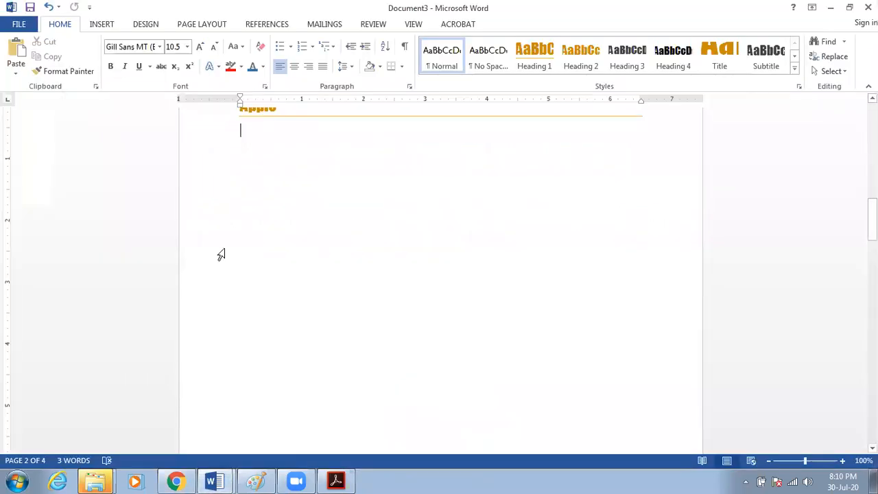
Write "Apple is good for health." directly below the Apple heading.
{"action": "scroll", "coordinate": [239, 282], "scroll_direction": "up", "scroll_amount": 2}
{"action": "type", "text": "Appl"}
{"action": "key", "text": "BackSpace"}
{"action": "key", "text": "BackSpace"}
{"action": "type", "text": "ple is"}
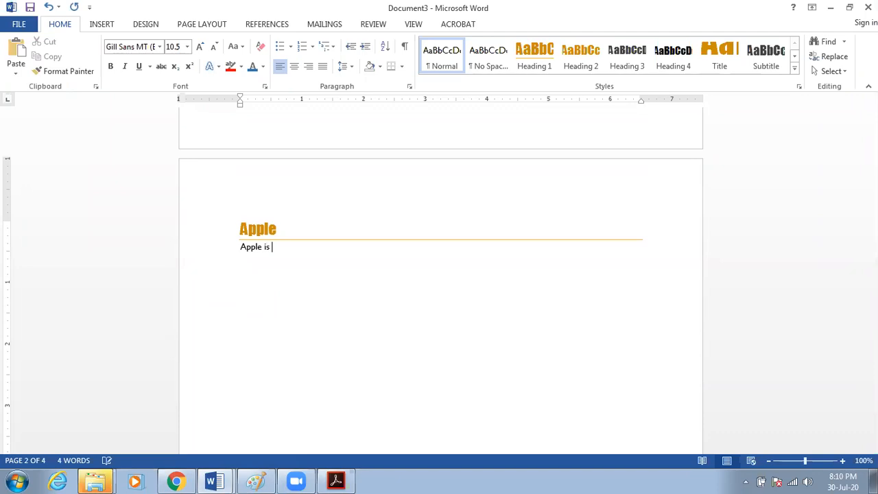
{"action": "type", "text": " good for health"}
Add the line "It has many vitamins and minerals" below the first Apple sentence and start another line.
{"action": "type", "text": "I"}
{"action": "type", "text": "t has"}
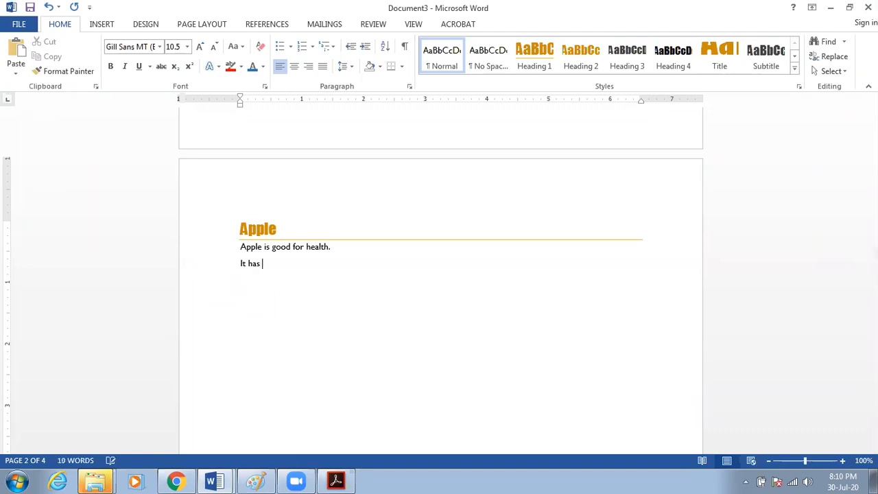
{"action": "type", "text": " man"}
{"action": "key", "text": "BackSpace"}
{"action": "type", "text": "ny vitamisn"}
{"action": "key", "text": "BackSpace"}
{"action": "key", "text": "BackSpace"}
{"action": "type", "text": "ns and minerasl"}
{"action": "key", "text": "BackSpace"}
{"action": "key", "text": "BackSpace"}
{"action": "type", "text": "ls"}
{"action": "key", "text": "Return"}
Write "An Apple a day keeps the doctor away" as the third line of the Apple section.
{"action": "type", "text": "An APPLE"}
{"action": "key", "text": "BackSpace"}
{"action": "key", "text": "BackSpace"}
{"action": "key", "text": "BackSpace"}
{"action": "key", "text": "BackSpace"}
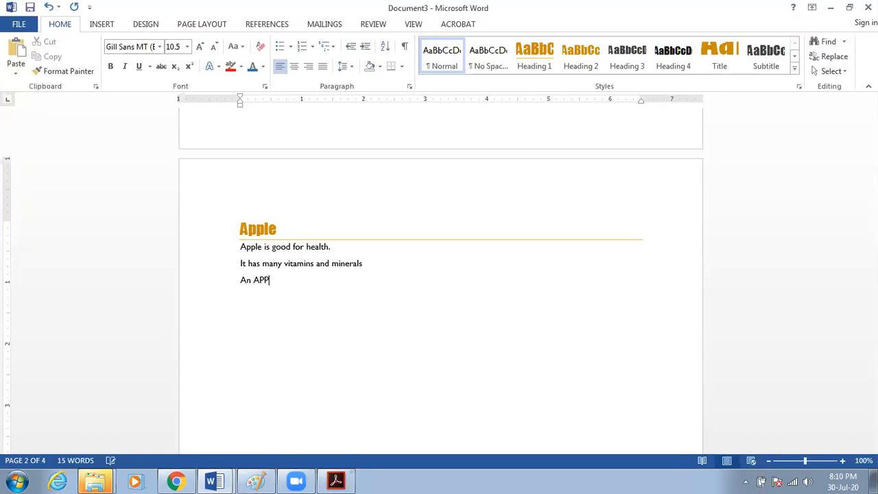
{"action": "type", "text": "pple a day keeps the doctor away"}
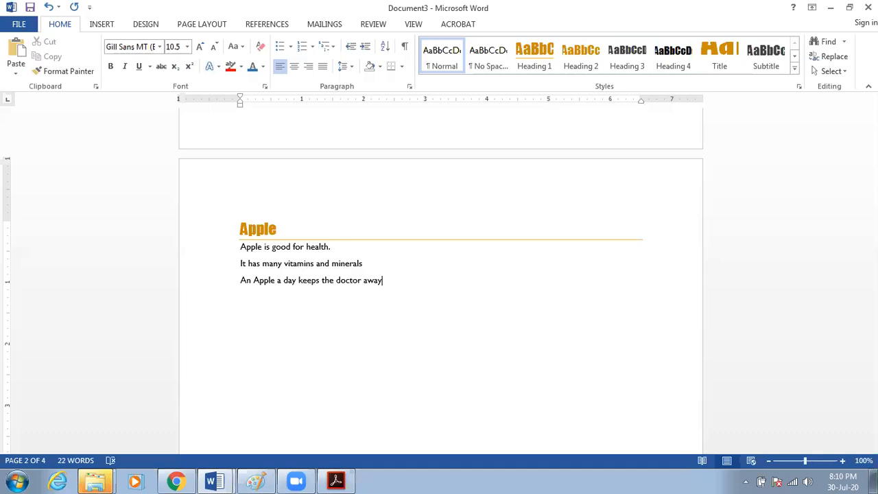
End the last two Apple sentences with periods and insert a blank line between the Apple heading and its text.
{"action": "key", "text": "BackSpace"}
{"action": "key", "text": "Up"}
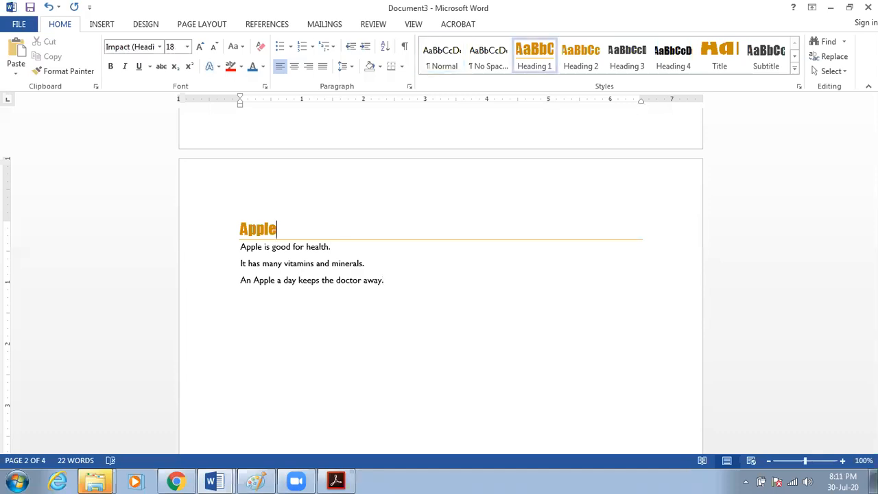
{"action": "key", "text": "Right"}
{"action": "key", "text": "Return"}
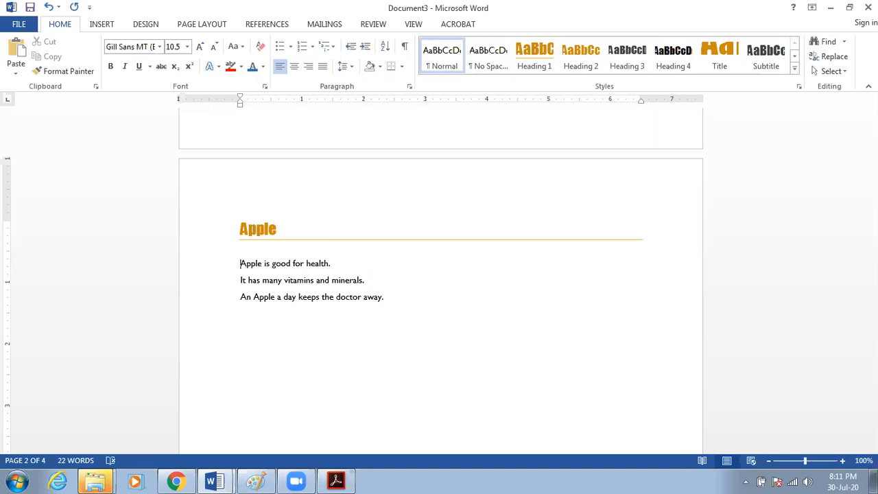
Insert a blank line below the Orange heading.
{"action": "scroll", "coordinate": [291, 299], "scroll_direction": "down", "scroll_amount": 7}
{"action": "scroll", "coordinate": [291, 299], "scroll_direction": "down", "scroll_amount": 8}
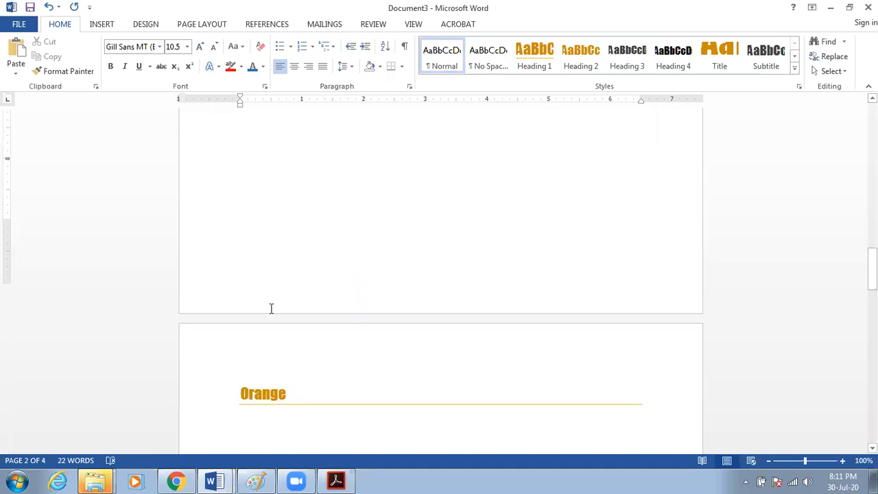
{"action": "scroll", "coordinate": [270, 308], "scroll_direction": "down", "scroll_amount": 3}
{"action": "left_click", "coordinate": [271, 309]}
{"action": "type", "text": "O"}
{"action": "key", "text": "BackSpace"}
{"action": "key", "text": "Return"}
Write "Orange has Vitamin C. It gives us energy." below the blank line in the Orange section.
{"action": "type", "text": "Orange has"}
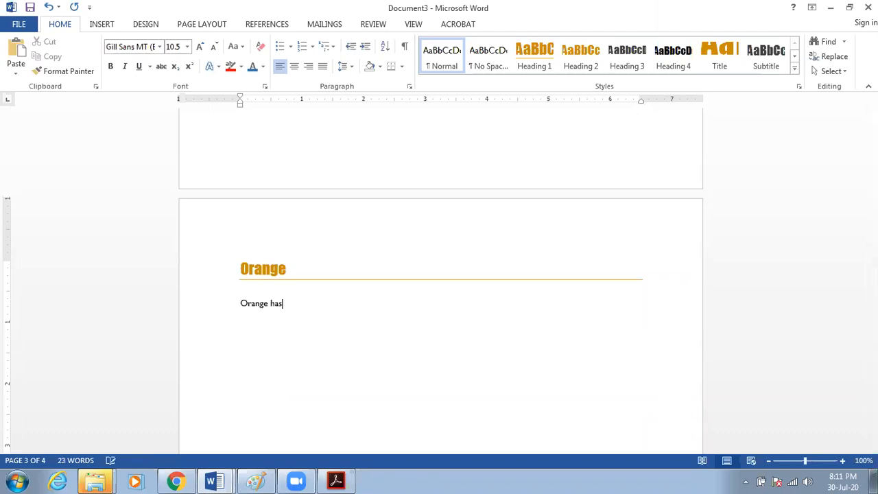
{"action": "type", "text": " Vitaminc"}
{"action": "key", "text": "BackSpace"}
{"action": "key", "text": "BackSpace"}
{"action": "type", "text": "C. It gives us ener"}
{"action": "key", "text": "BackSpace"}
{"action": "type", "text": "rg"}
{"action": "left_click", "coordinate": [270, 303]}
{"action": "type", "text": "y"}
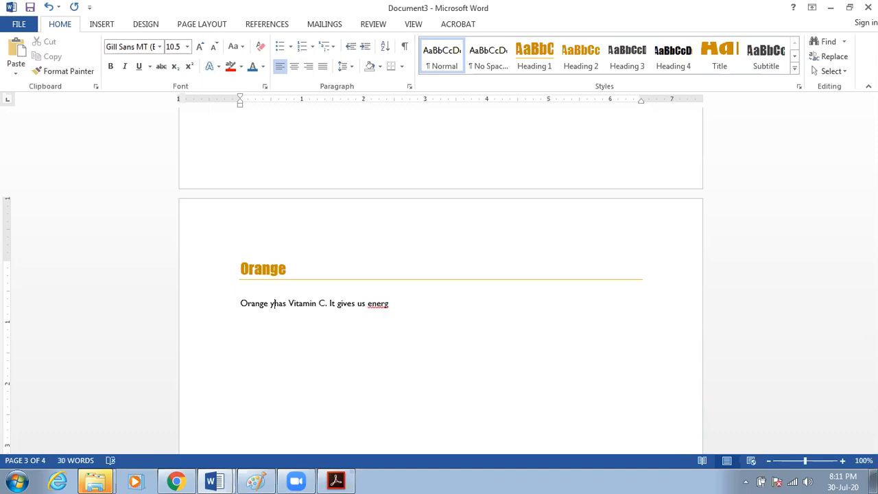
{"action": "key", "text": "BackSpace"}
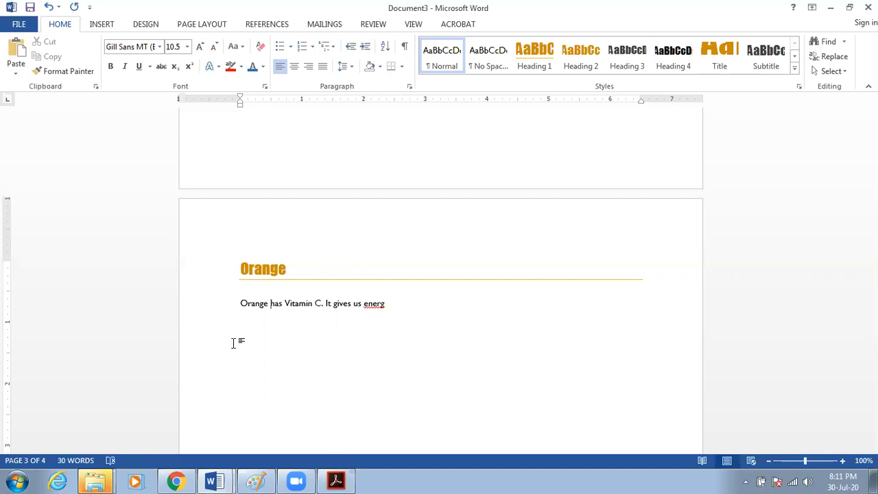
{"action": "left_click", "coordinate": [391, 305]}
{"action": "type", "text": "y."}
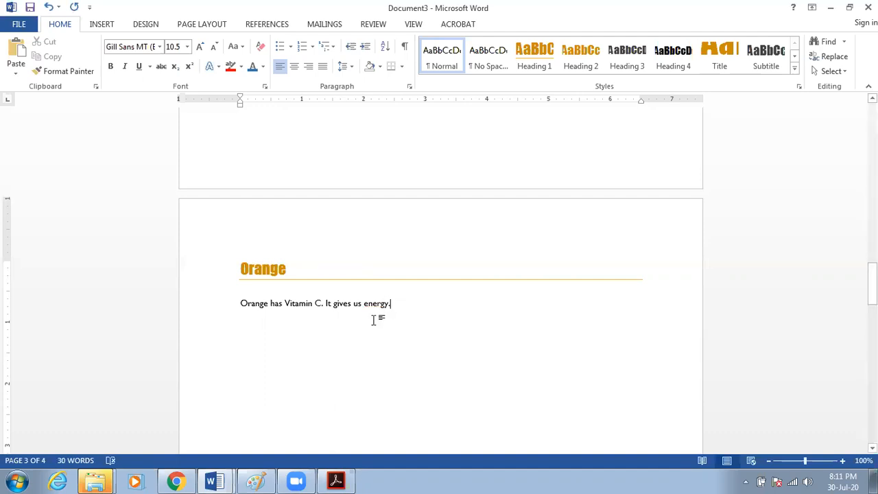
Below the Banana heading, leave a blank line and write "Banana is sweet and delicious. It has a lot of minerals and antioxidants.".
{"action": "scroll", "coordinate": [374, 320], "scroll_direction": "down", "scroll_amount": 10}
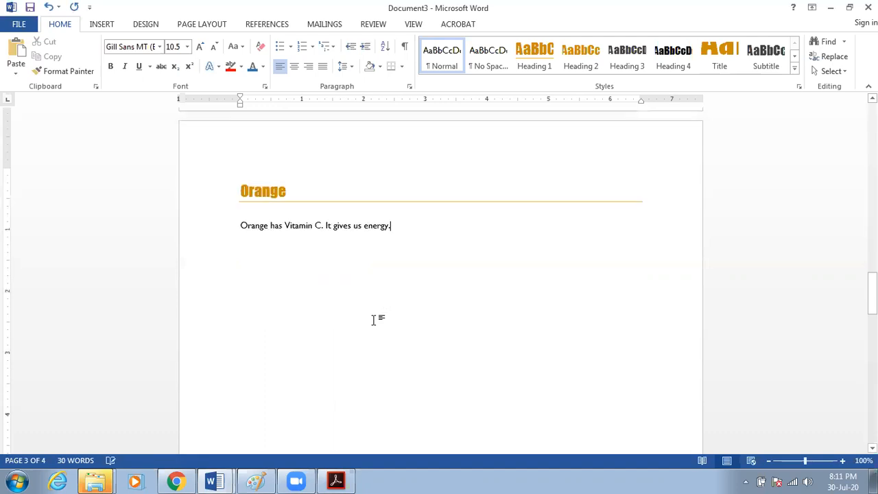
{"action": "double_click", "coordinate": [323, 331]}
{"action": "key", "text": "Return"}
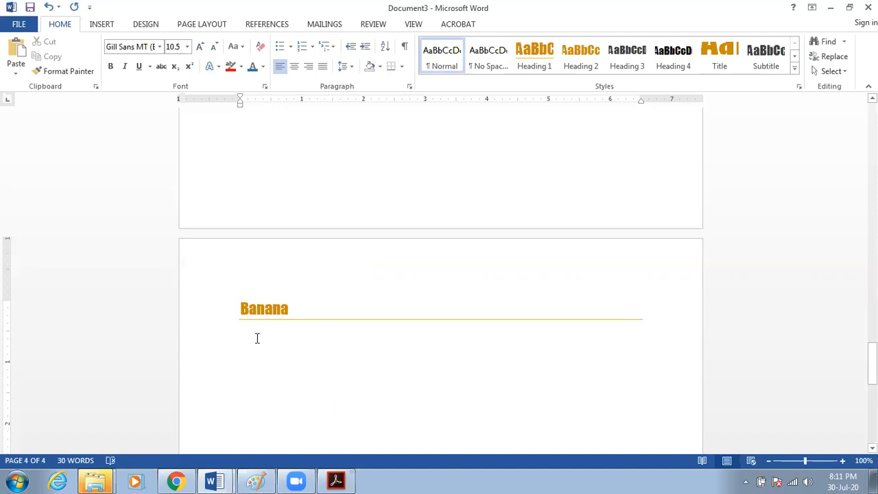
{"action": "type", "text": "Banana is "}
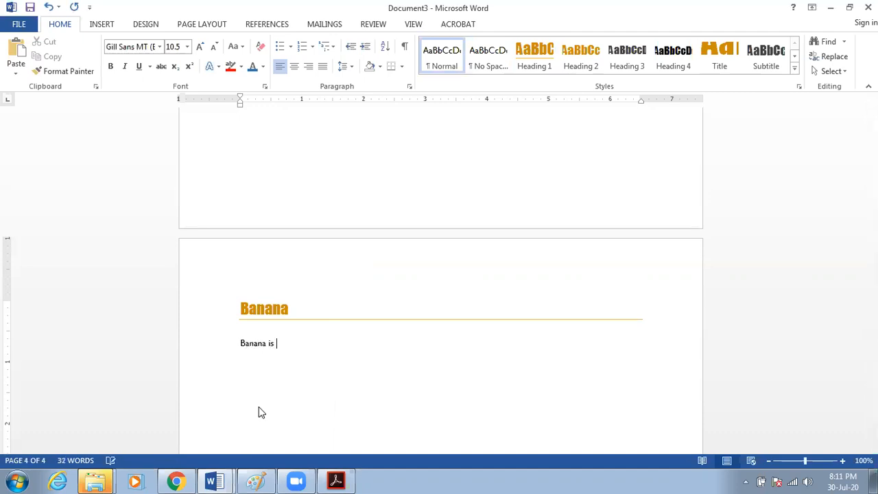
{"action": "type", "text": "sweet and delicious. It a"}
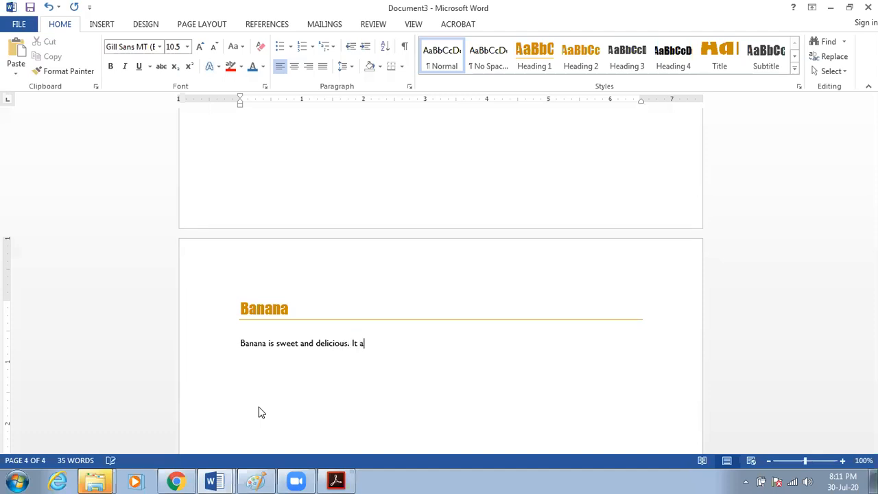
{"action": "key", "text": "BackSpace"}
{"action": "type", "text": "has a lot of minerals and anti"}
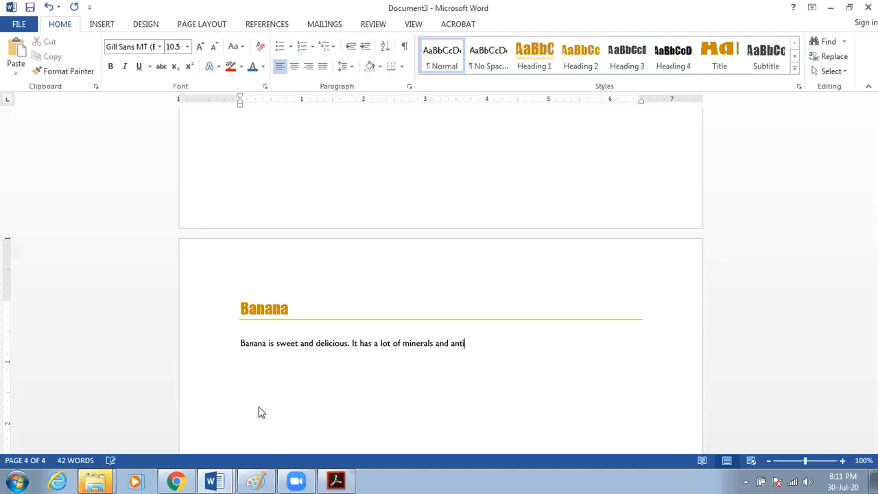
{"action": "type", "text": "oxidants."}
Add two new lines after the Banana sentence and draw a rectangle about 4.37" wide and 3.28" high below it.
{"action": "scroll", "coordinate": [302, 350], "scroll_direction": "down", "scroll_amount": 5}
{"action": "scroll", "coordinate": [302, 350], "scroll_direction": "up", "scroll_amount": 4}
{"action": "scroll", "coordinate": [301, 349], "scroll_direction": "down", "scroll_amount": 2}
{"action": "key", "text": "Return"}
{"action": "key", "text": "Return"}
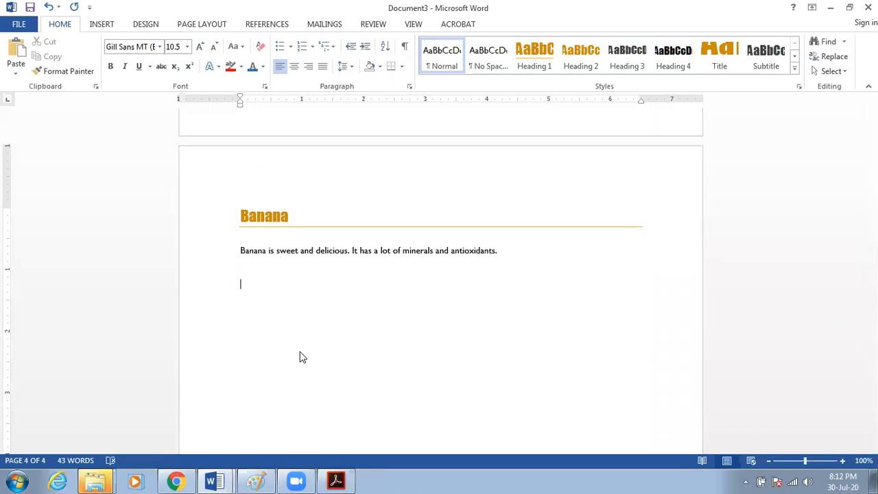
{"action": "left_click", "coordinate": [107, 26]}
{"action": "left_click", "coordinate": [176, 55]}
{"action": "left_click", "coordinate": [231, 321]}
{"action": "mouse_move", "coordinate": [347, 344]}
{"action": "left_mouse_down"}
{"action": "mouse_move", "coordinate": [553, 404]}
{"action": "mouse_move", "coordinate": [564, 441]}
{"action": "mouse_move", "coordinate": [536, 382]}
{"action": "mouse_move", "coordinate": [519, 388]}
{"action": "left_mouse_up"}
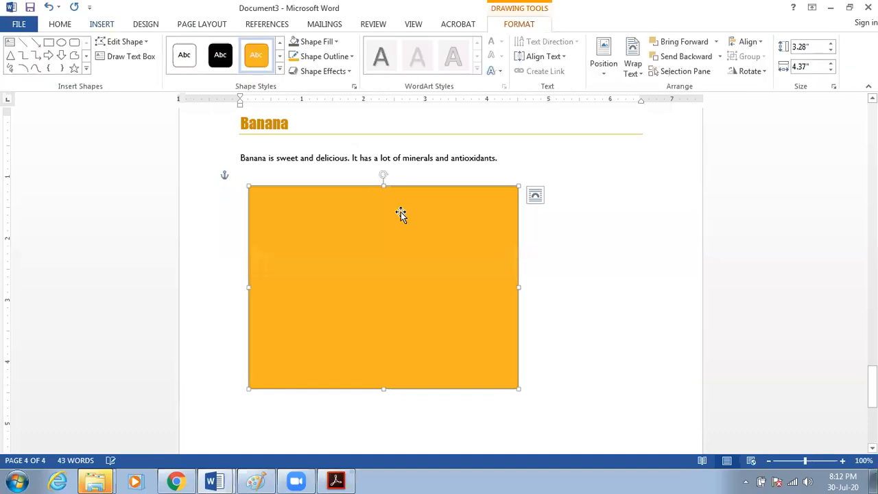
Try to fill the rectangle with a picture of a single yellow banana from a Bing image search for "banana".
{"action": "left_click", "coordinate": [333, 41]}
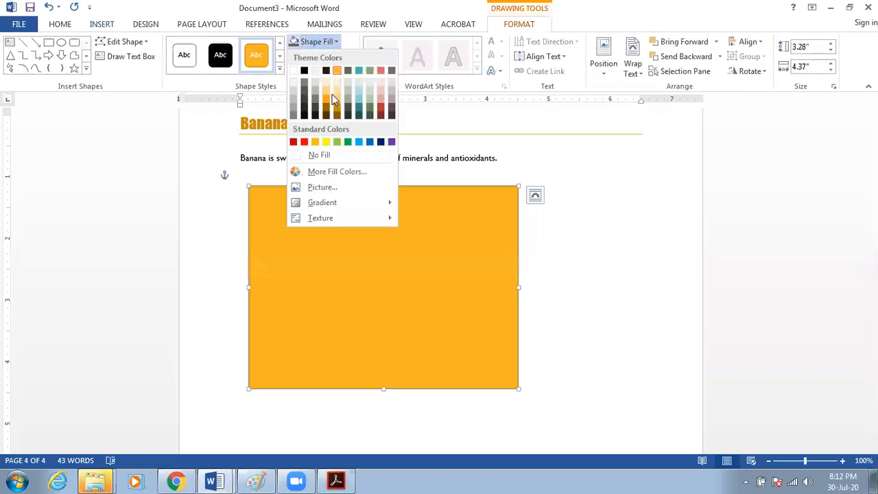
{"action": "left_click", "coordinate": [335, 191]}
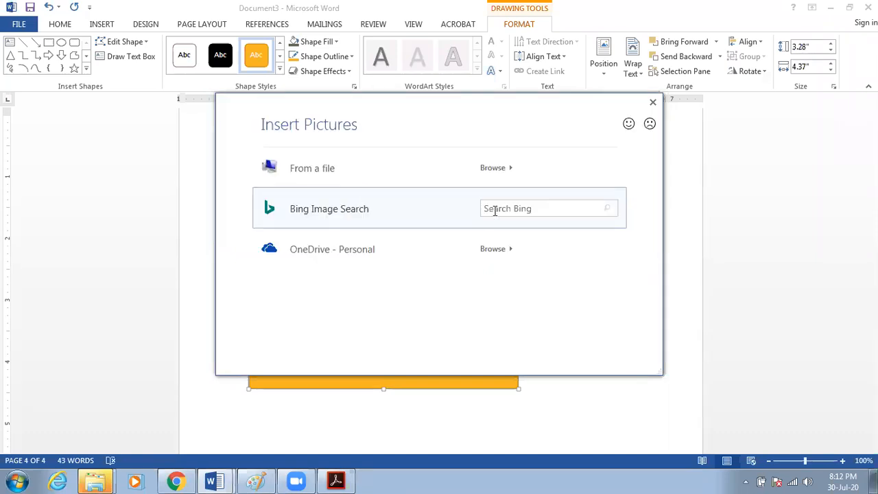
{"action": "left_click", "coordinate": [503, 209]}
{"action": "type", "text": "banana"}
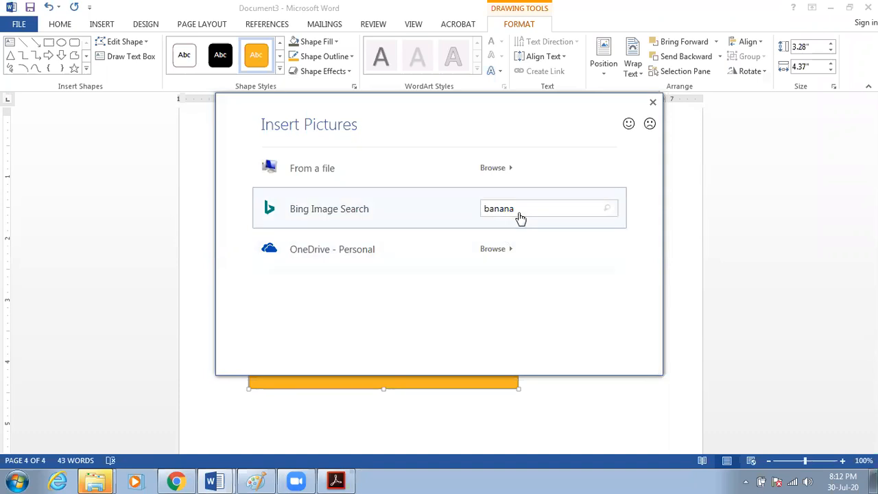
{"action": "key", "text": "Return"}
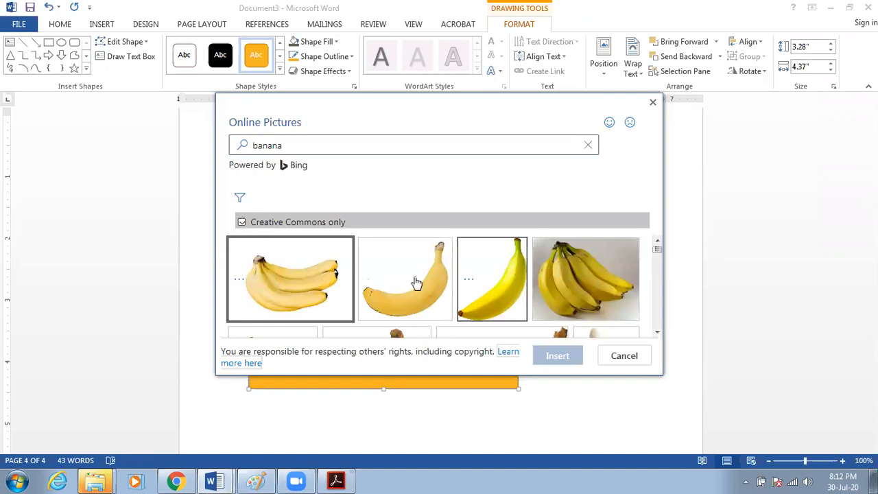
{"action": "double_click", "coordinate": [488, 281]}
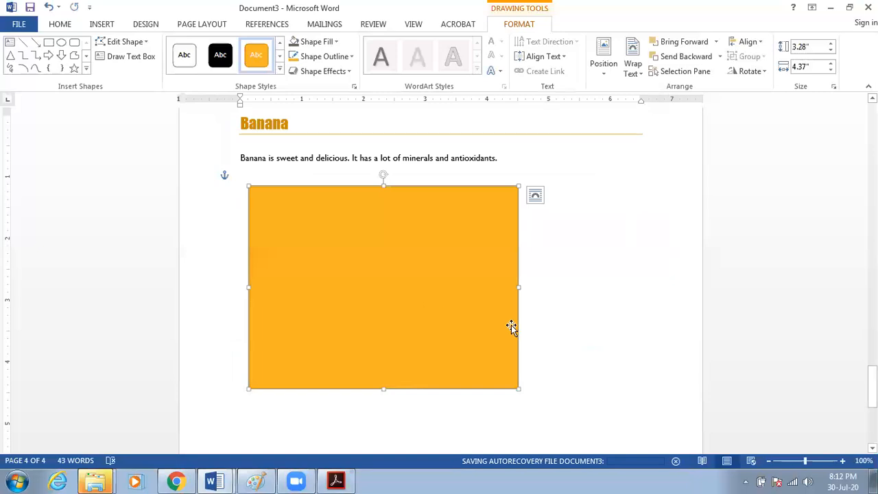
{"action": "left_click", "coordinate": [583, 328]}
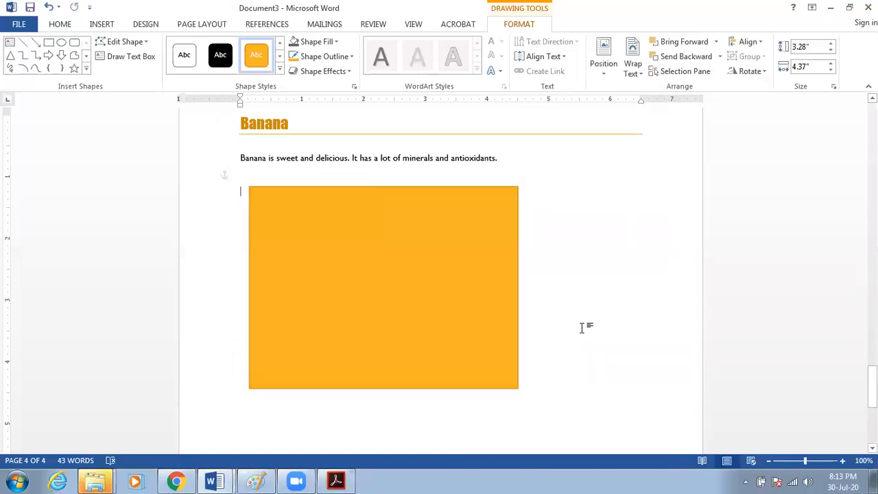
{"action": "scroll", "coordinate": [556, 334], "scroll_direction": "down", "scroll_amount": 6}
{"action": "scroll", "coordinate": [554, 336], "scroll_direction": "up", "scroll_amount": 7}
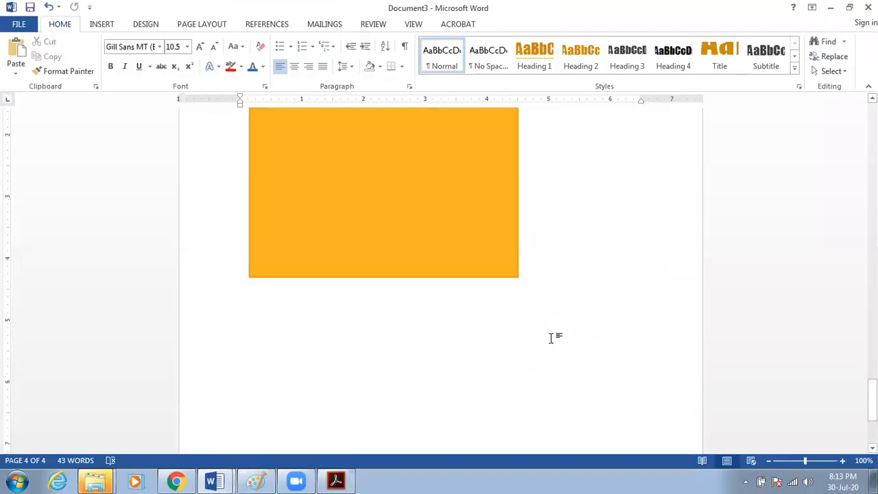
Delete the orange rectangle below the Banana sentence.
{"action": "left_click", "coordinate": [460, 322]}
{"action": "double_click", "coordinate": [460, 322]}
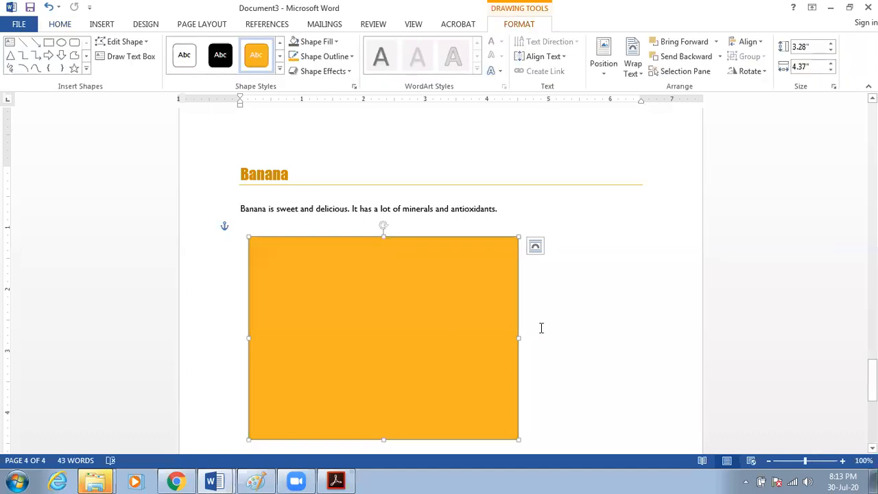
{"action": "scroll", "coordinate": [540, 329], "scroll_direction": "down", "scroll_amount": 1}
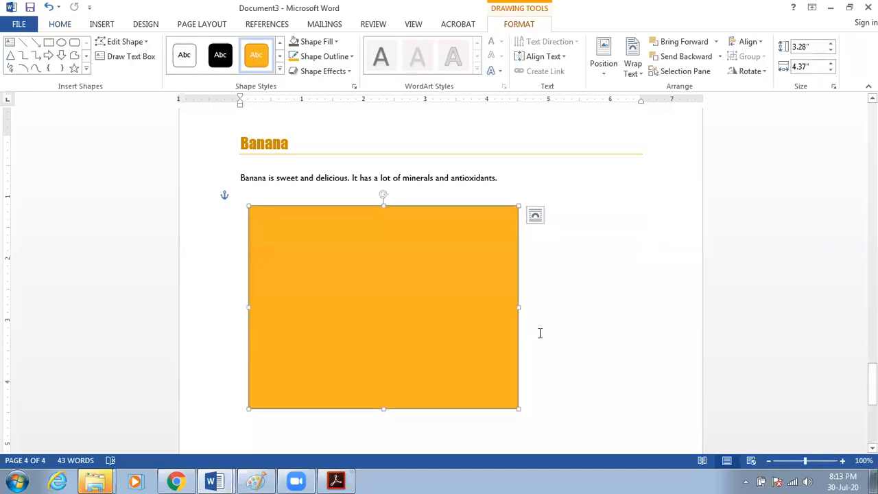
{"action": "key", "text": "Delete"}
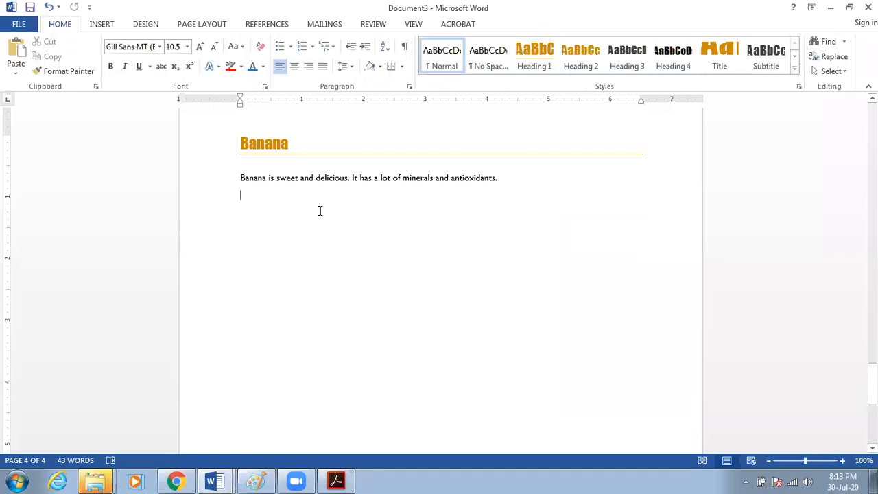
Write the title "Healthy Fruits" on the empty title line of the first page and start a new line below it.
{"action": "scroll", "coordinate": [320, 210], "scroll_direction": "up", "scroll_amount": 11}
{"action": "left_click_drag", "start_coordinate": [872, 337], "coordinate": [873, 216]}
{"action": "left_click_drag", "start_coordinate": [872, 207], "coordinate": [871, 124]}
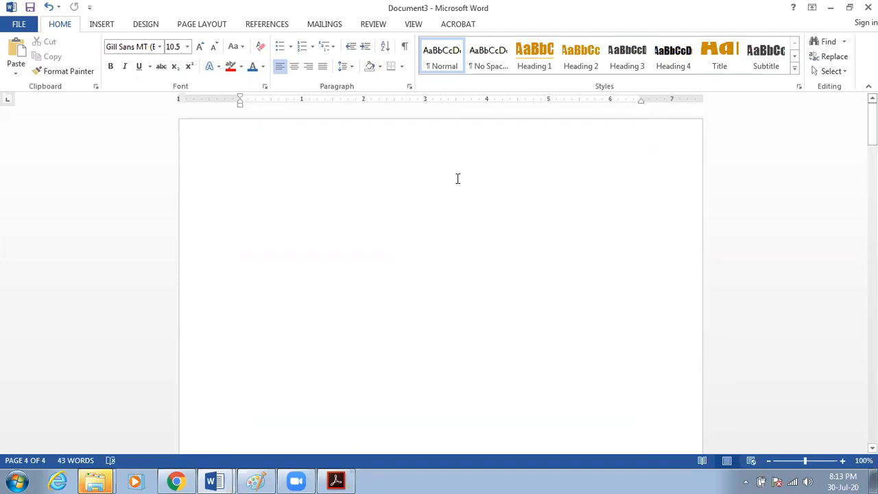
{"action": "left_click", "coordinate": [334, 174]}
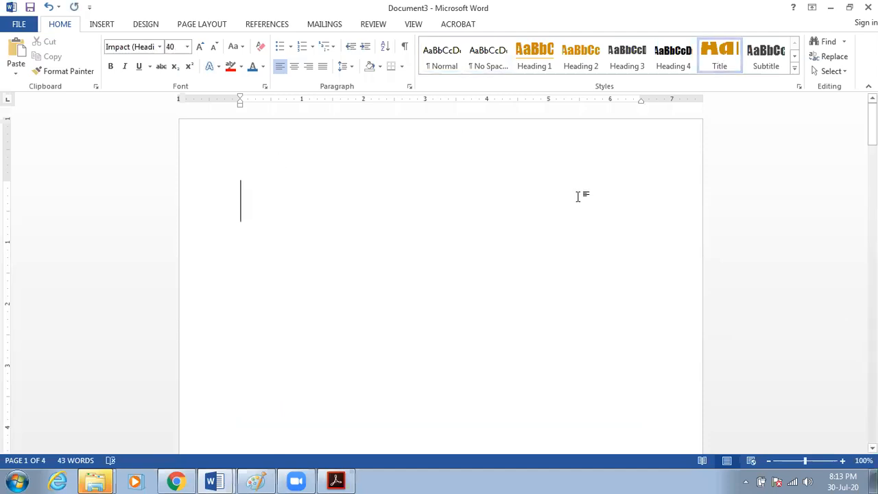
{"action": "type", "text": "Heal"}
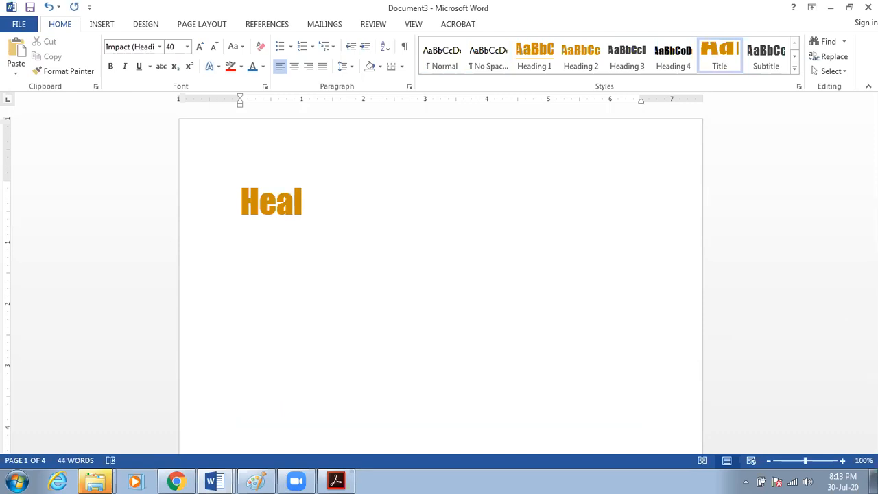
{"action": "type", "text": "thy"}
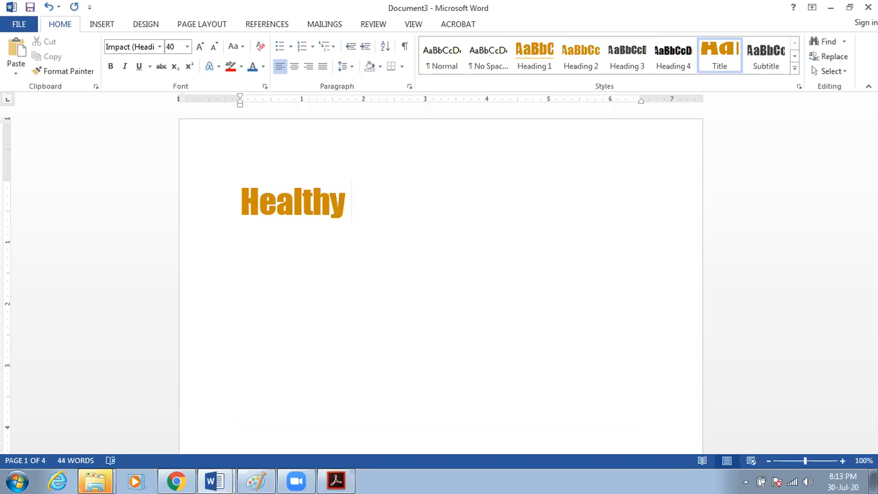
{"action": "type", "text": " Fruits"}
{"action": "key", "text": "Return"}
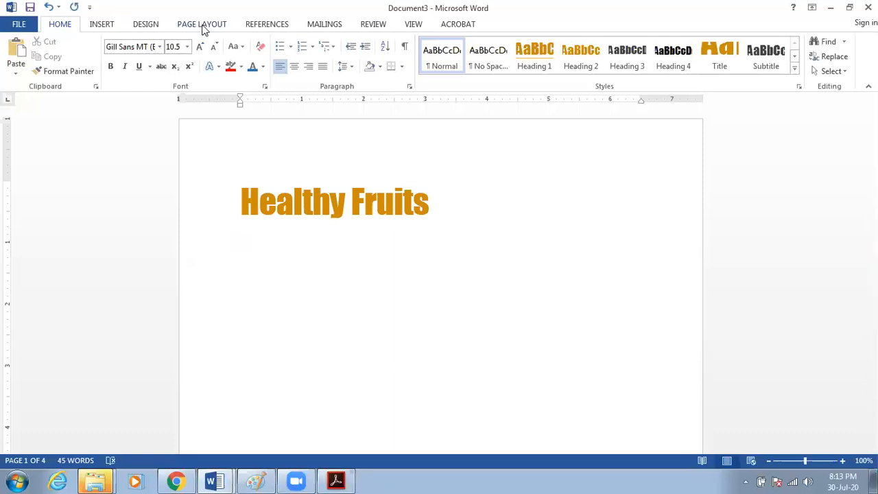
Set the document's paper size to A4.
{"action": "left_click", "coordinate": [202, 25]}
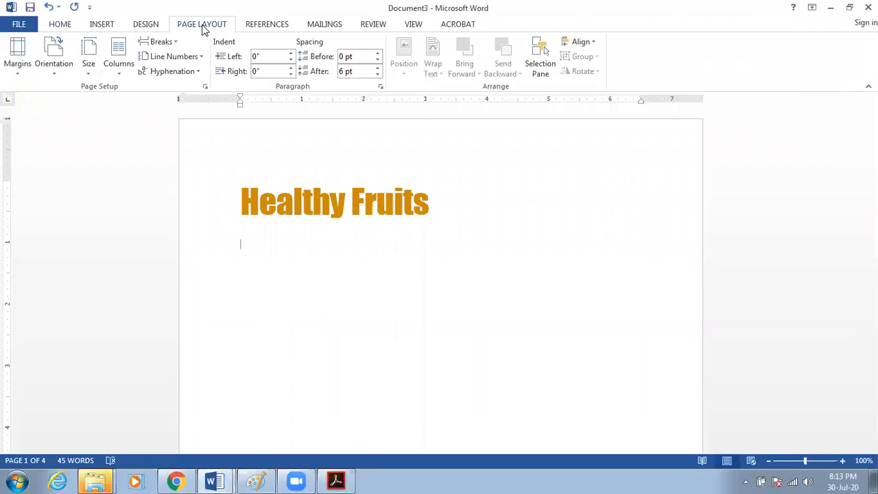
{"action": "left_click", "coordinate": [253, 26]}
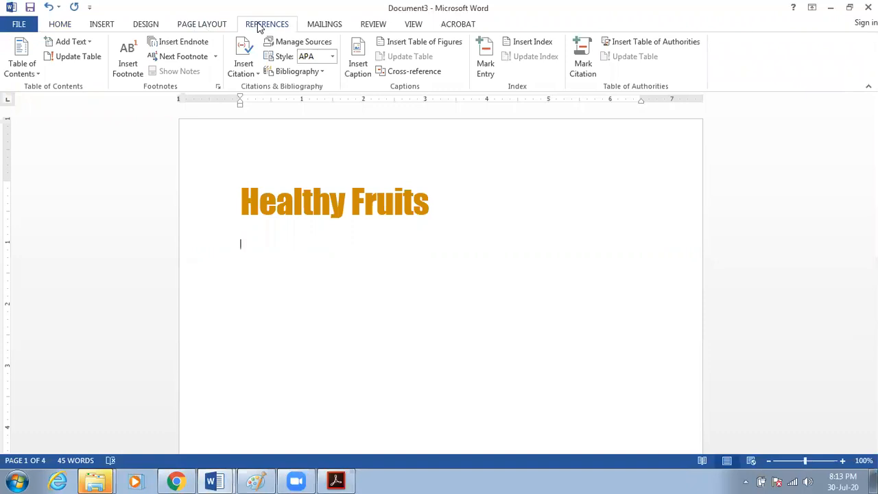
{"action": "left_click", "coordinate": [203, 25]}
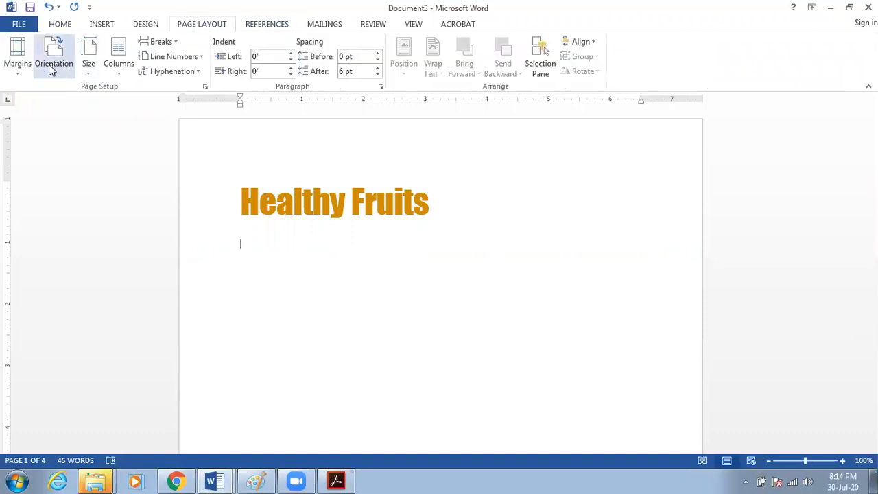
{"action": "left_click", "coordinate": [86, 69]}
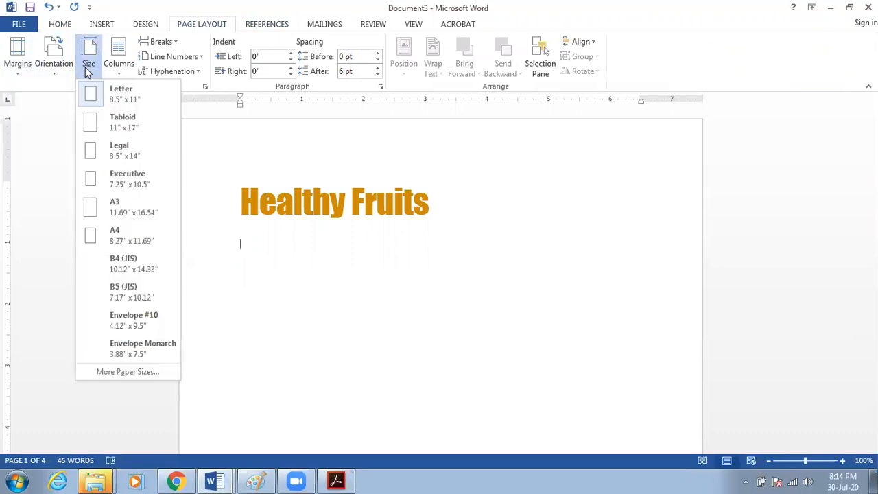
{"action": "left_click", "coordinate": [132, 234]}
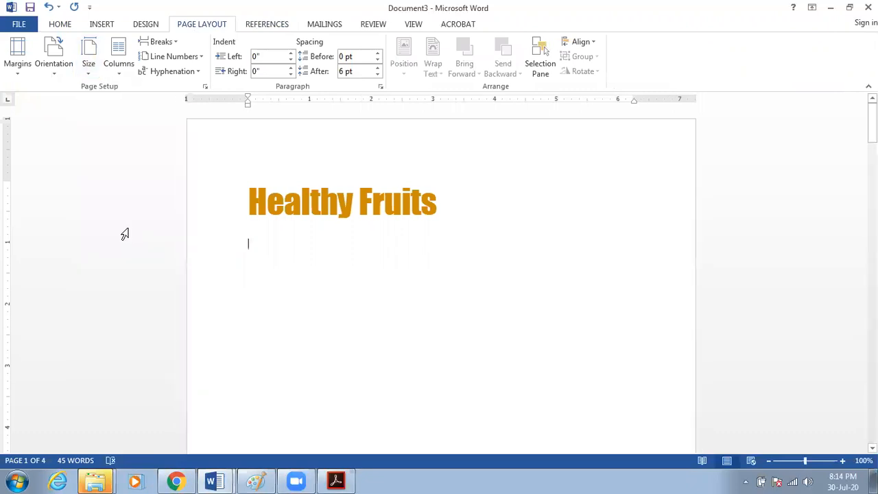
{"action": "left_click", "coordinate": [56, 71]}
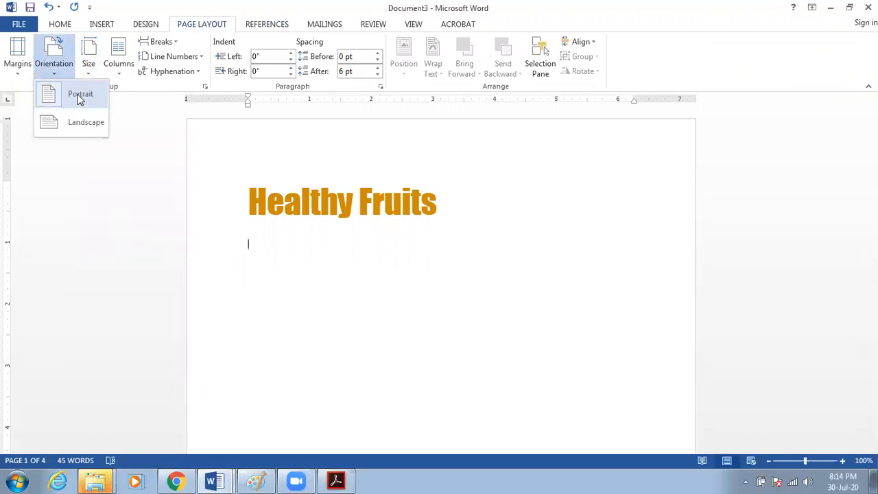
{"action": "left_click", "coordinate": [19, 75]}
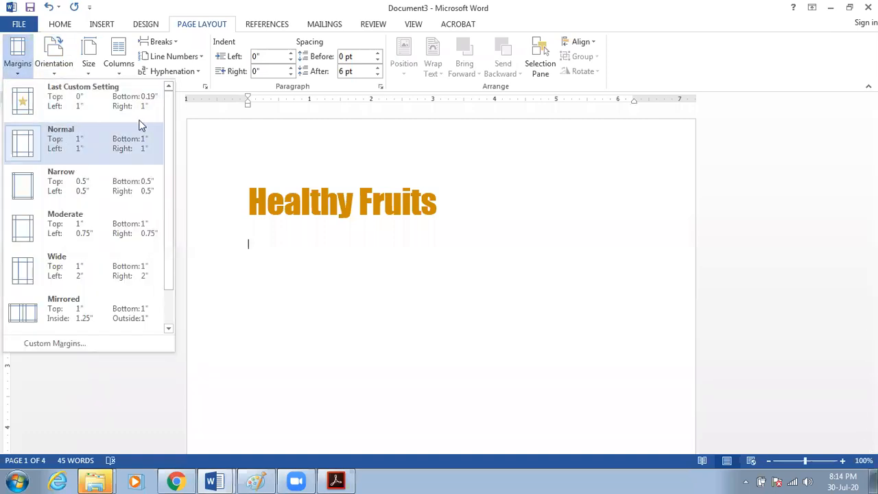
{"action": "left_click", "coordinate": [245, 170]}
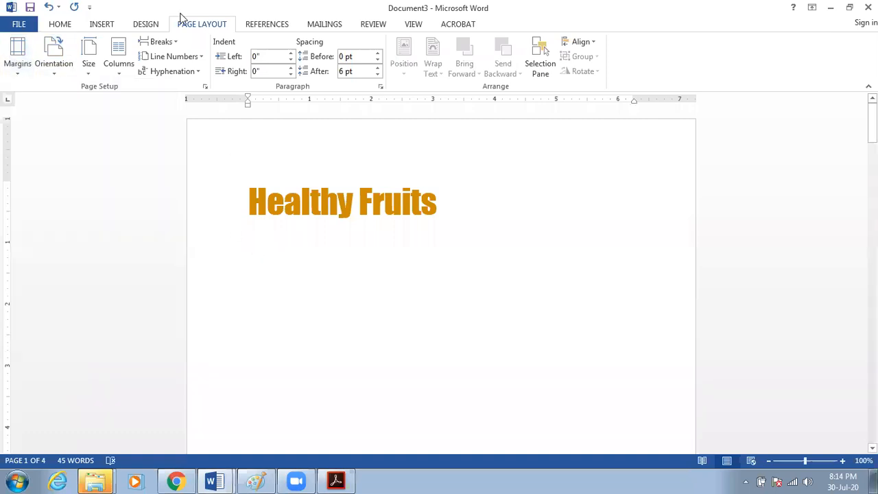
Insert a table of contents in the Automatic Table 1 style below the "Healthy Fruits" title.
{"action": "left_click", "coordinate": [264, 29]}
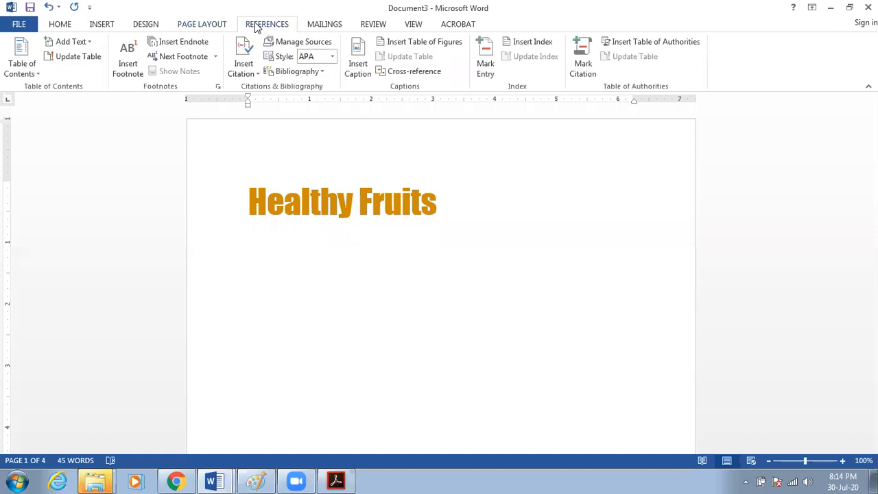
{"action": "left_click", "coordinate": [25, 74]}
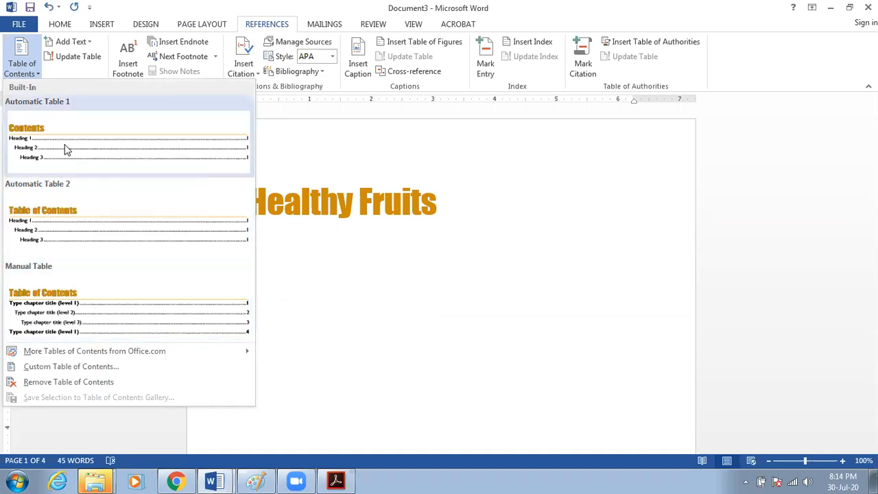
{"action": "left_click", "coordinate": [87, 150]}
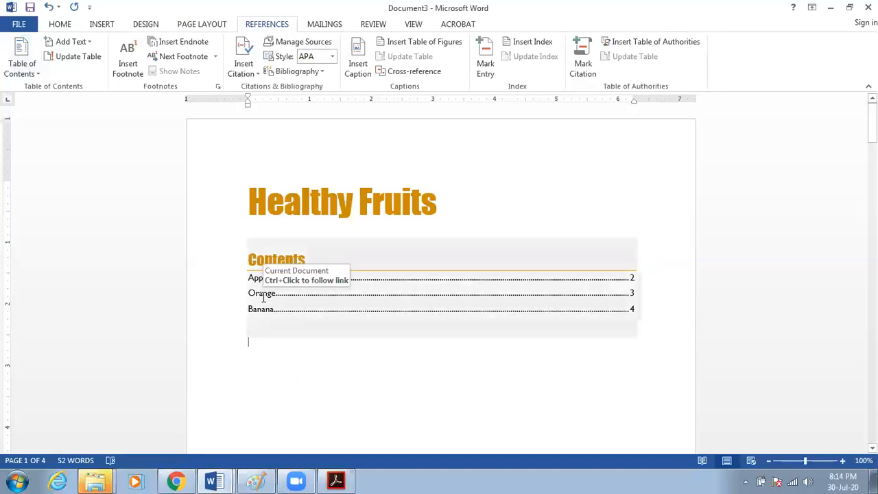
Check which paragraph style is applied to the Apple, Orange and Banana headings.
{"action": "scroll", "coordinate": [248, 332], "scroll_direction": "down", "scroll_amount": 15}
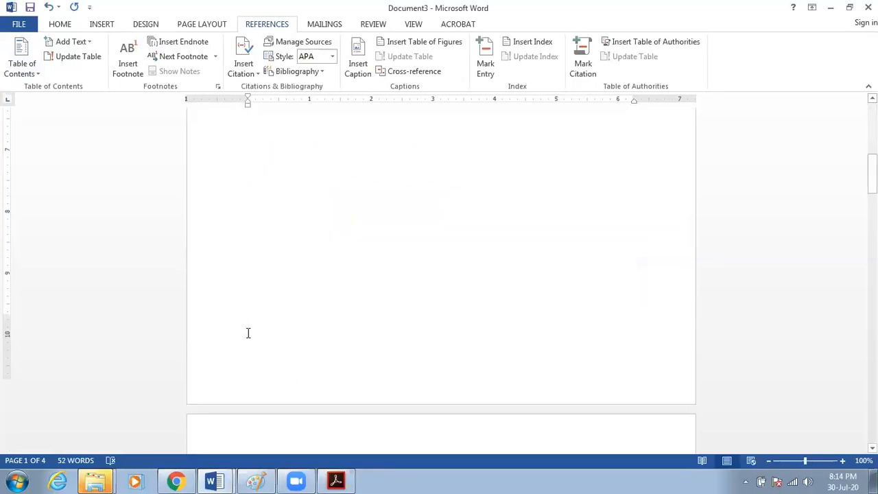
{"action": "left_click", "coordinate": [272, 211]}
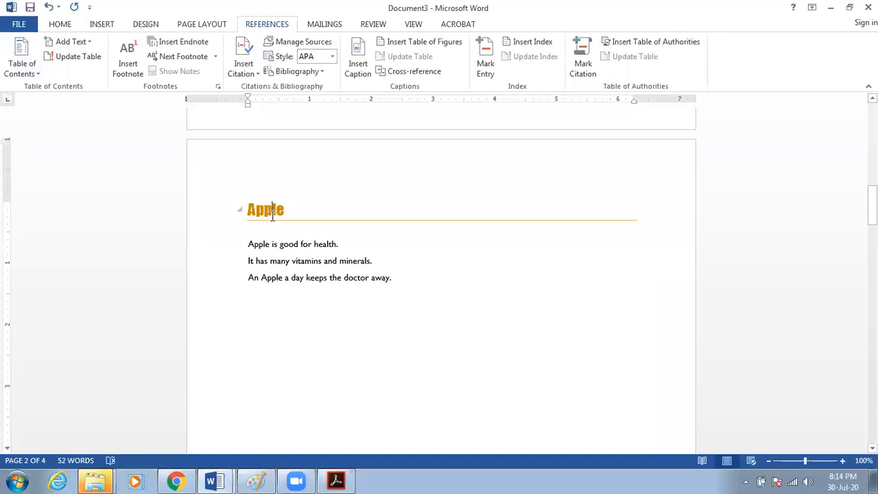
{"action": "scroll", "coordinate": [272, 212], "scroll_direction": "down", "scroll_amount": 1}
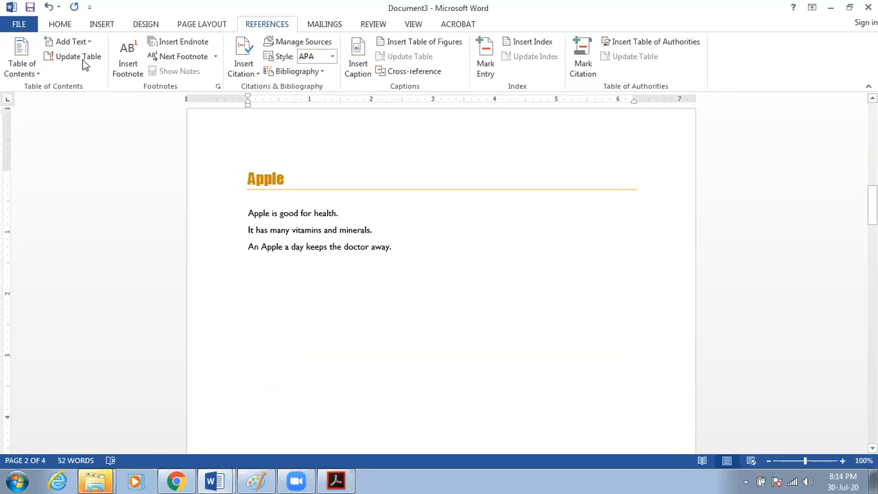
{"action": "left_click", "coordinate": [60, 24]}
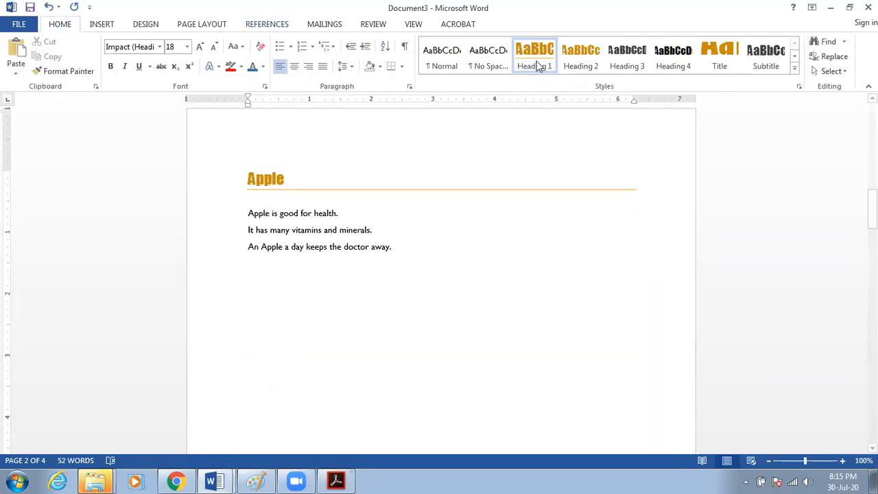
{"action": "scroll", "coordinate": [356, 304], "scroll_direction": "down", "scroll_amount": 5}
{"action": "scroll", "coordinate": [357, 304], "scroll_direction": "down", "scroll_amount": 5}
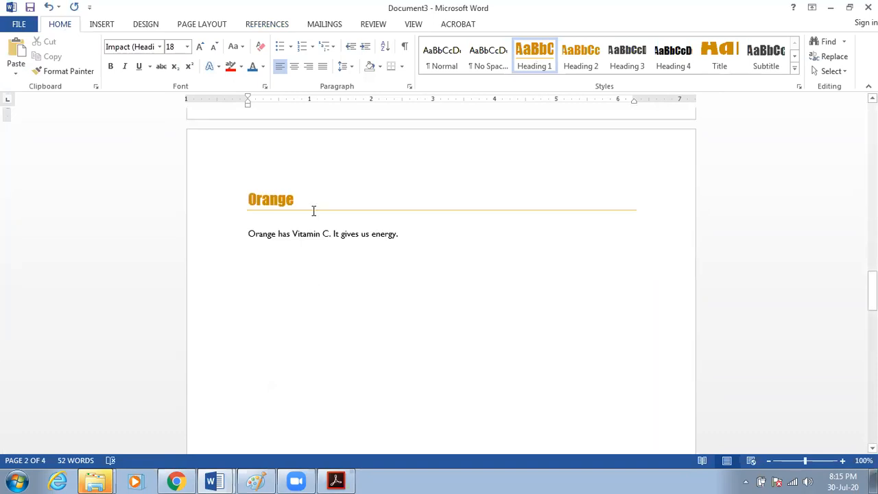
{"action": "left_click", "coordinate": [313, 210]}
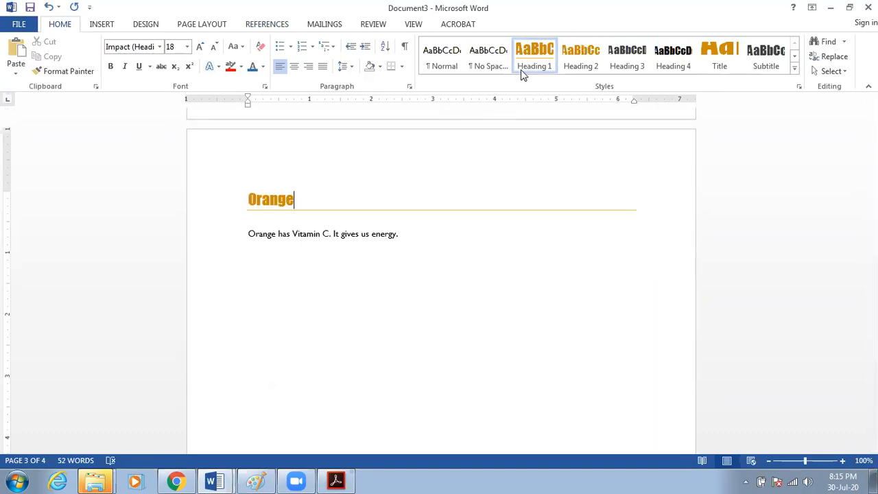
{"action": "scroll", "coordinate": [386, 282], "scroll_direction": "down", "scroll_amount": 15}
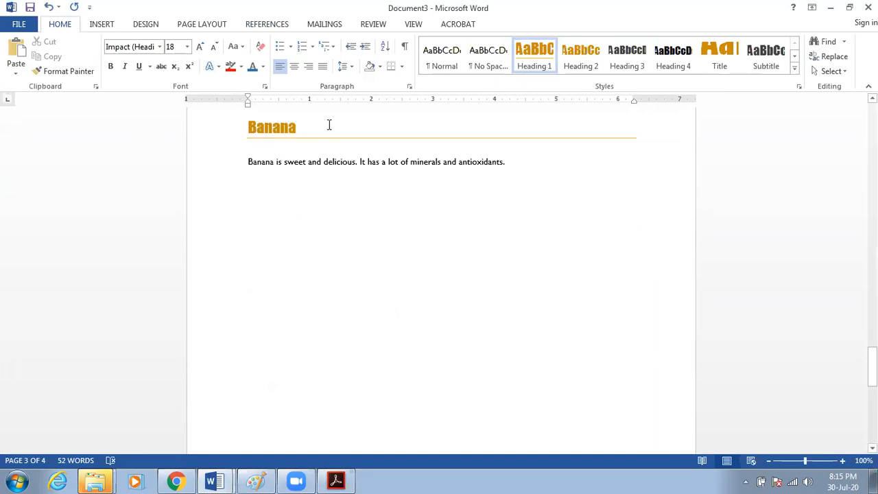
{"action": "left_click", "coordinate": [327, 123]}
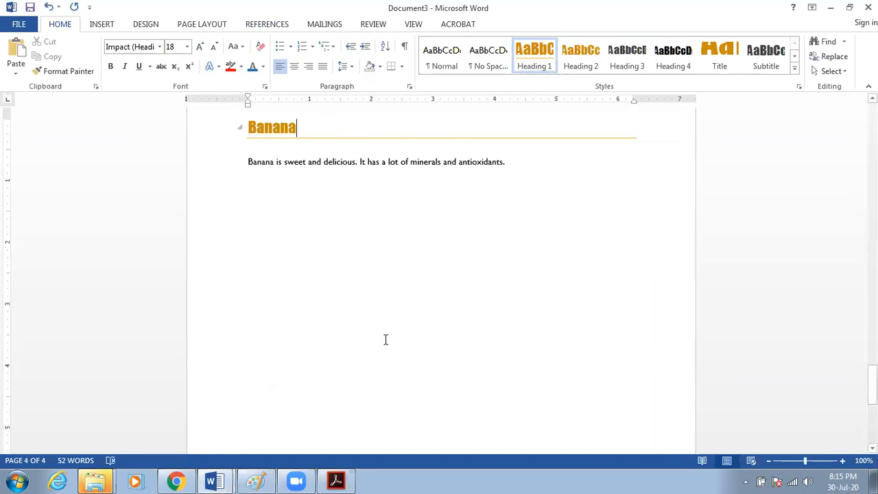
Return to the table of contents on the first page and follow its Banana entry to the Banana section.
{"action": "left_click_drag", "start_coordinate": [871, 384], "coordinate": [871, 131]}
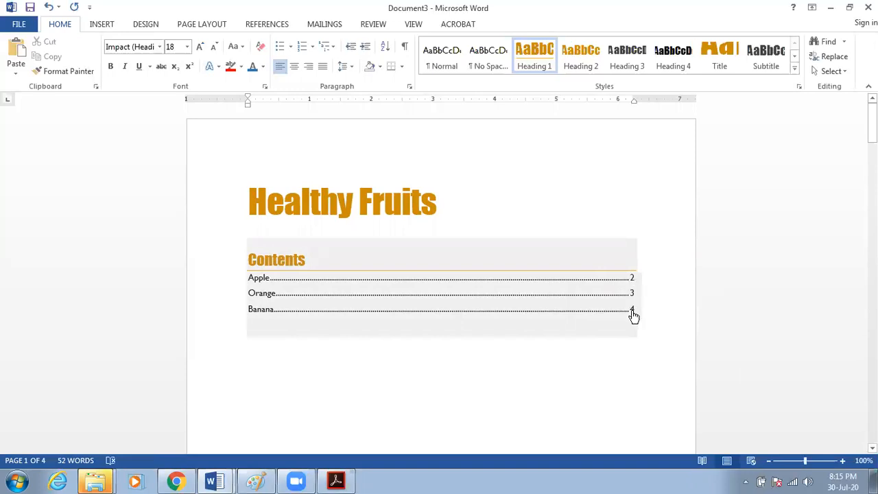
{"action": "left_click", "coordinate": [632, 314]}
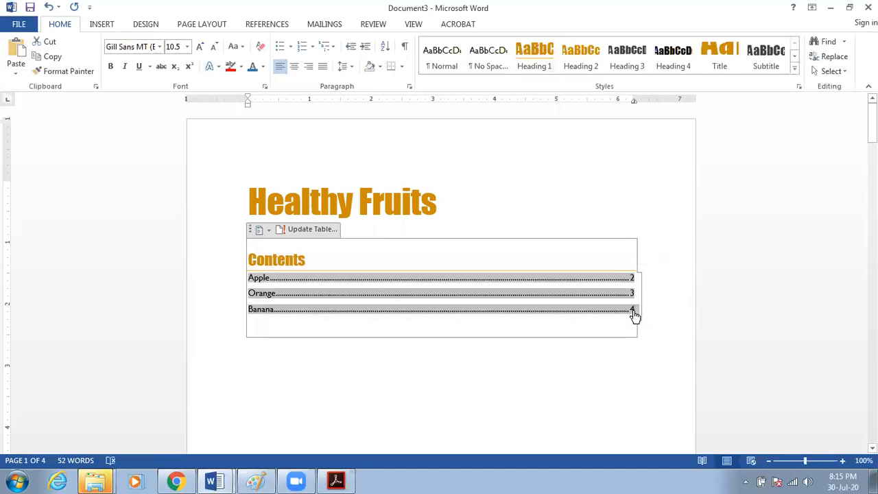
{"action": "left_click", "coordinate": [604, 345]}
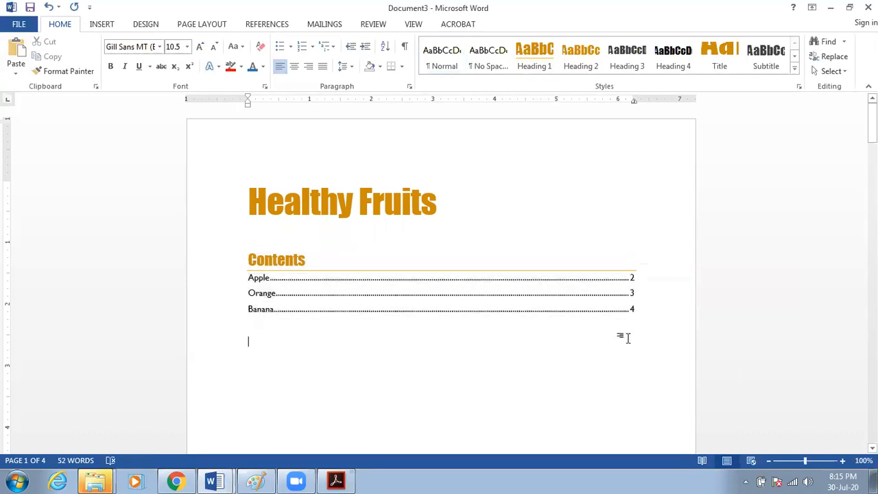
{"action": "left_click", "coordinate": [633, 312]}
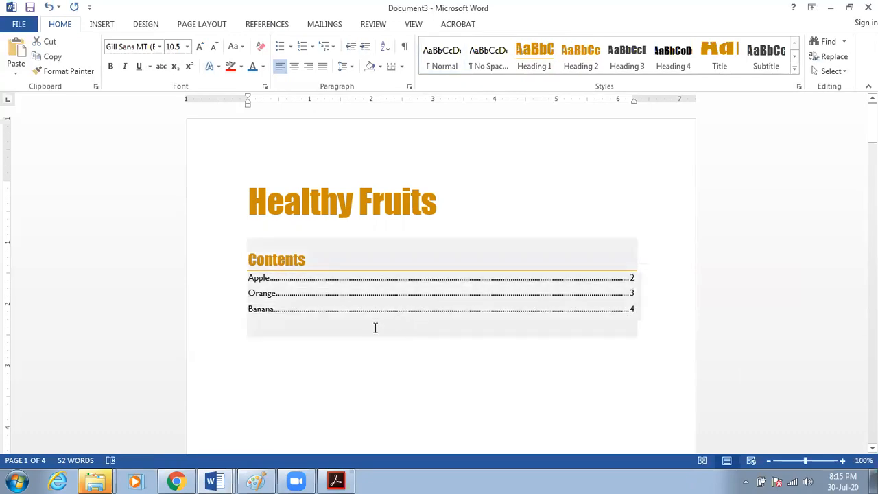
{"action": "left_click", "coordinate": [258, 309], "text": "ctrl"}
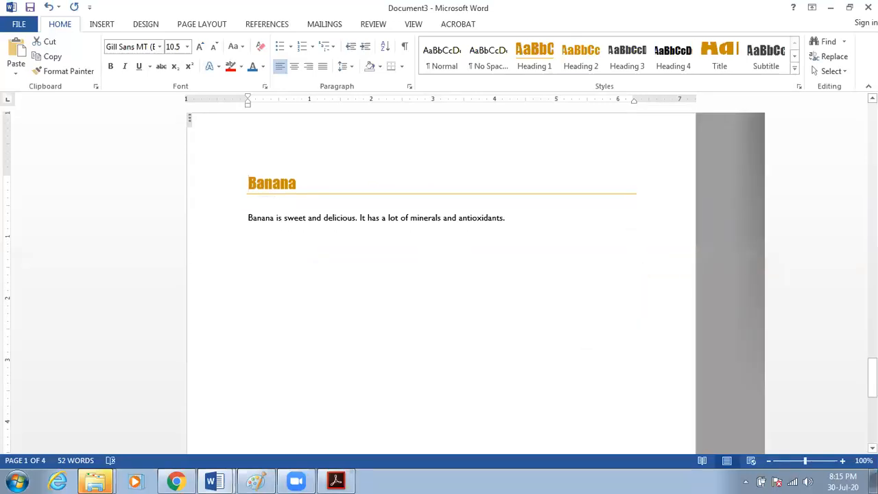
Insert a Blank footer on the Banana page and enter "Table Of Contents" as its text.
{"action": "mouse_move", "coordinate": [872, 378]}
{"action": "left_mouse_down"}
{"action": "mouse_move", "coordinate": [872, 409]}
{"action": "mouse_move", "coordinate": [872, 379]}
{"action": "left_mouse_up"}
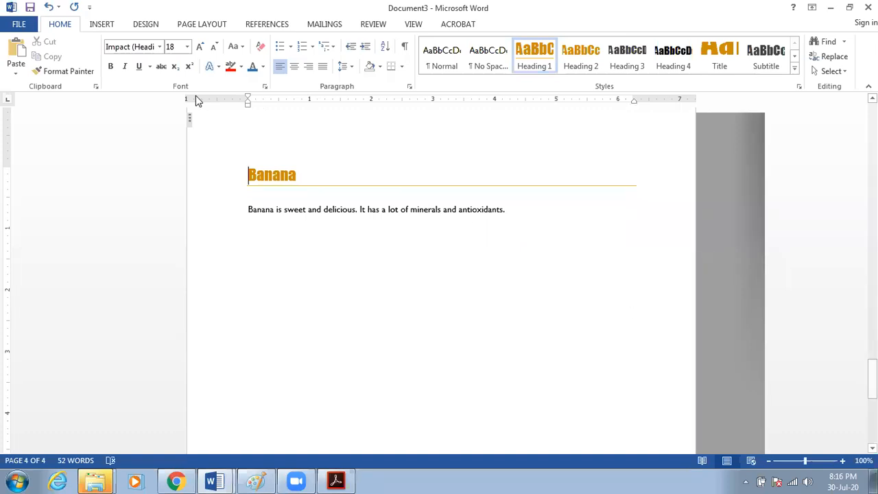
{"action": "left_click", "coordinate": [103, 26]}
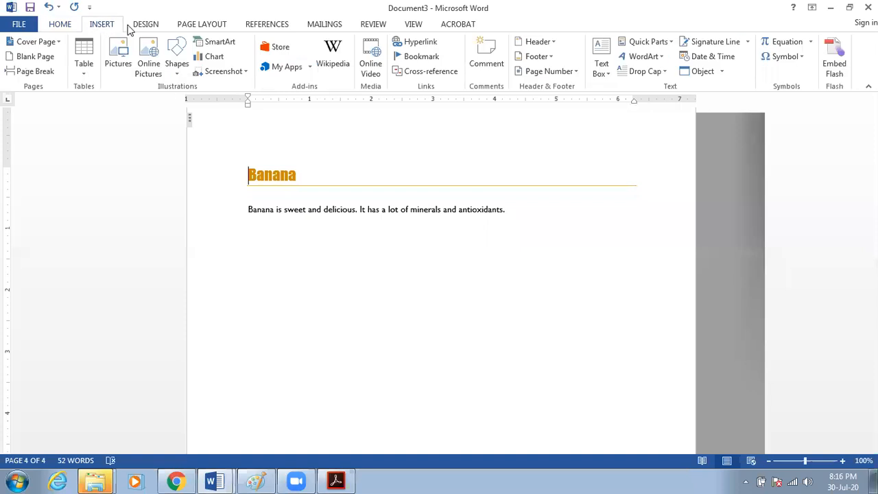
{"action": "left_click", "coordinate": [537, 59]}
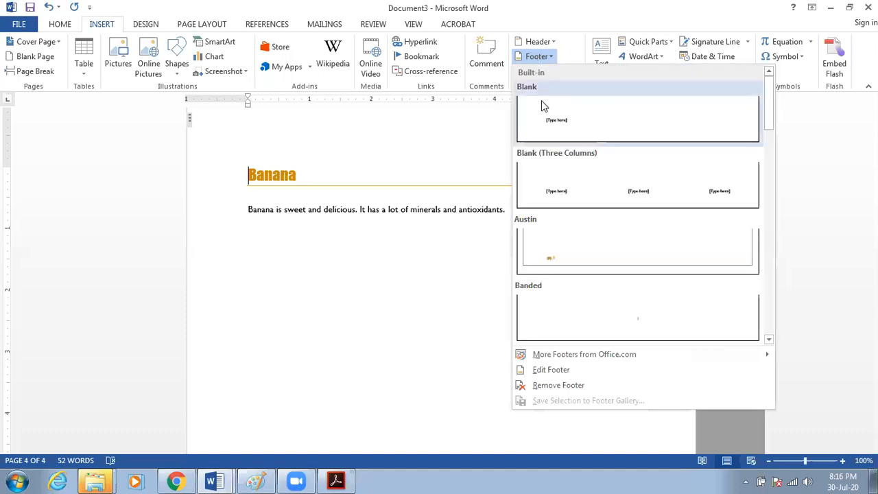
{"action": "left_click", "coordinate": [541, 109]}
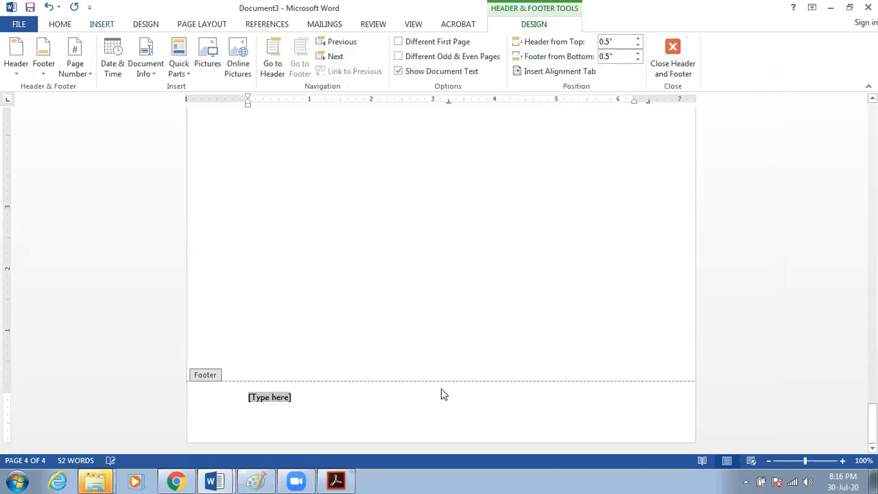
{"action": "type", "text": "Ta"}
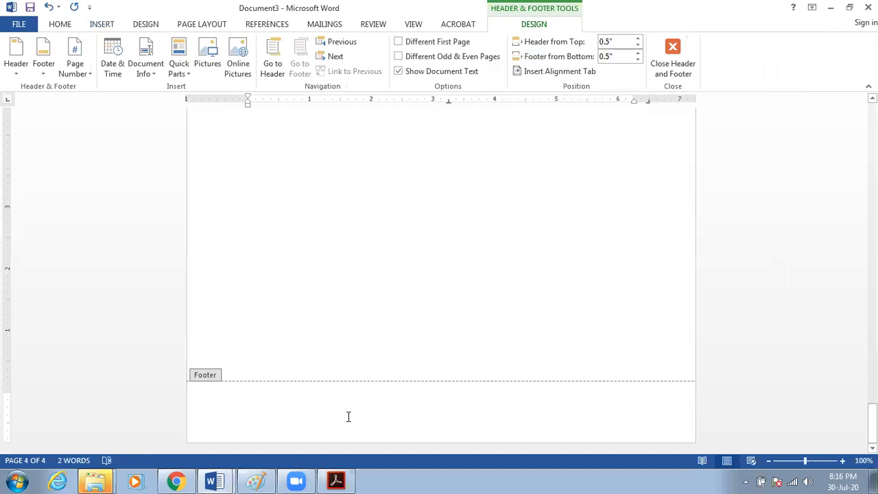
{"action": "type", "text": "ble Of Conten"}
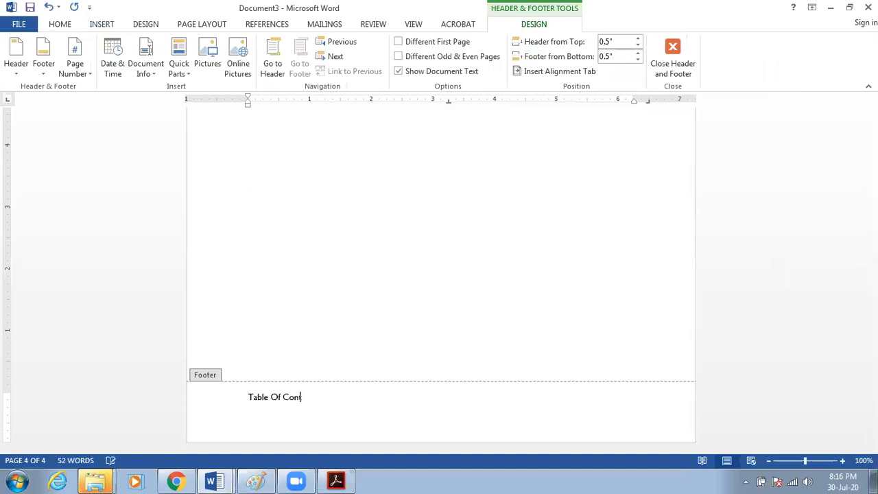
{"action": "type", "text": "ts"}
{"action": "key", "text": "Return"}
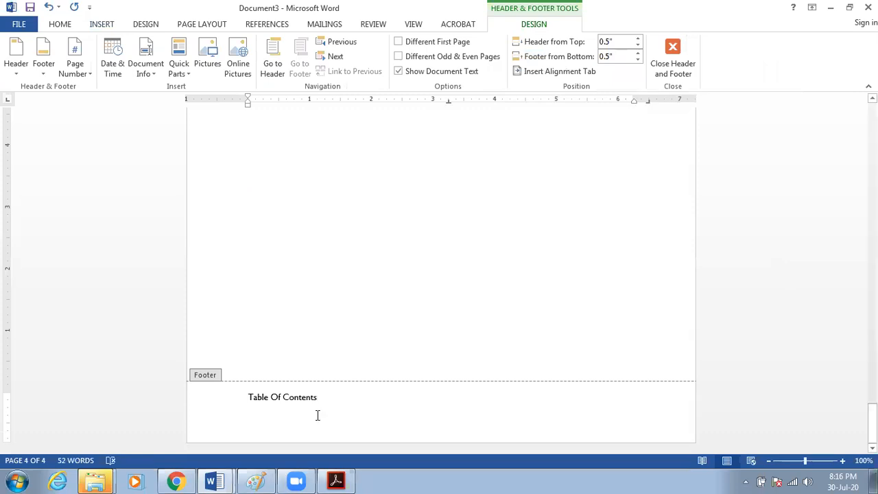
Make the footer text "Table Of Contents" bold, enlarge it to 13.5 pt and align it right.
{"action": "left_click", "coordinate": [242, 396]}
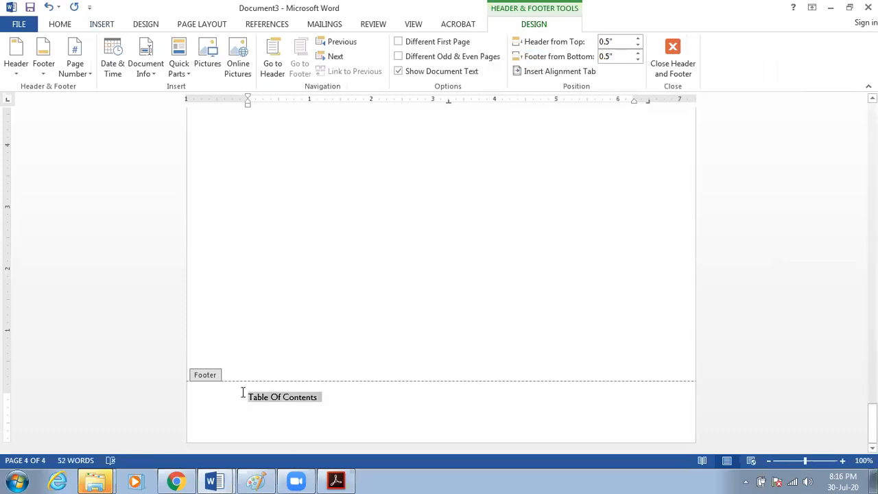
{"action": "key", "text": "ctrl+b"}
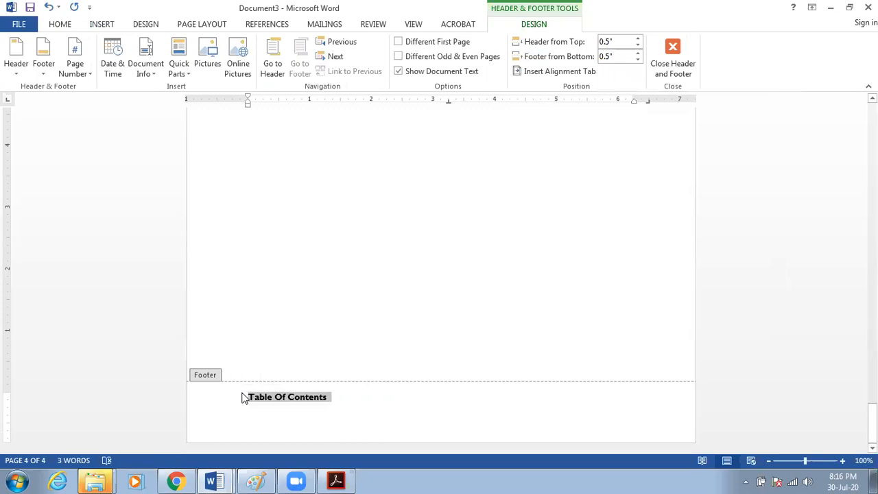
{"action": "key", "text": "ctrl+shift+period"}
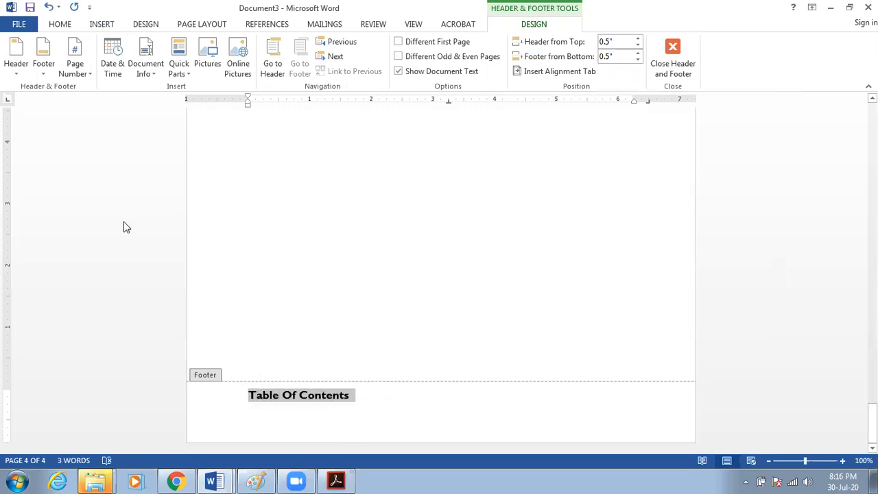
{"action": "left_click", "coordinate": [50, 26]}
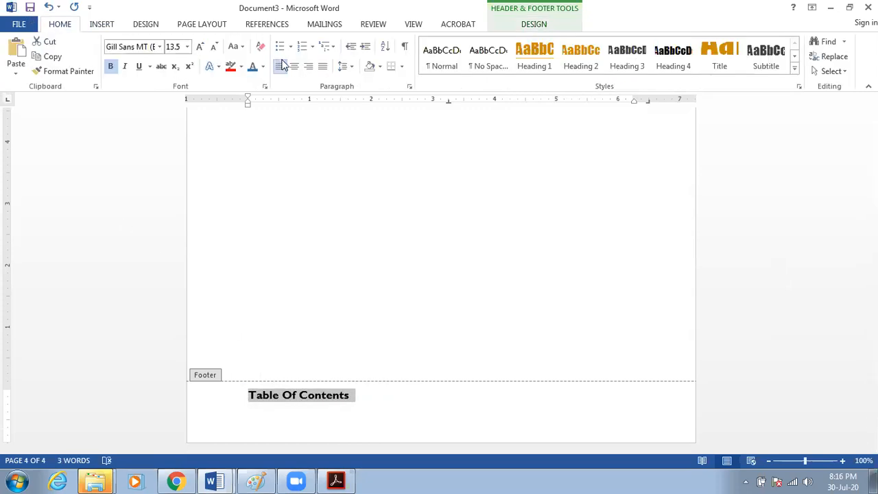
{"action": "left_click", "coordinate": [295, 67]}
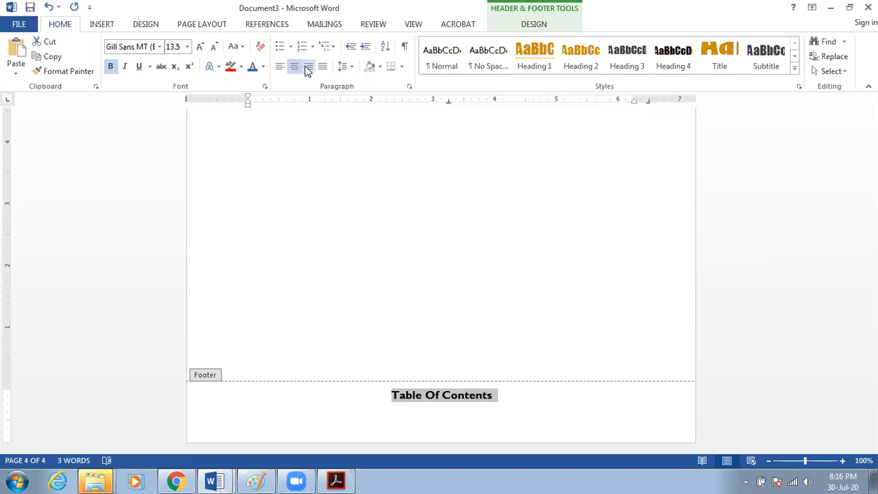
{"action": "left_click", "coordinate": [308, 68]}
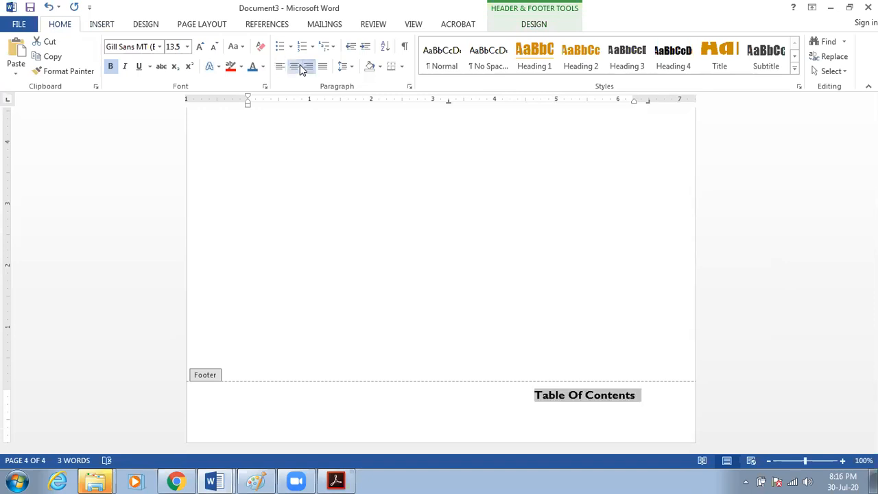
Add a page number in the Accent Bar 2 style at the current position, two lines below the footer text.
{"action": "left_click", "coordinate": [670, 401]}
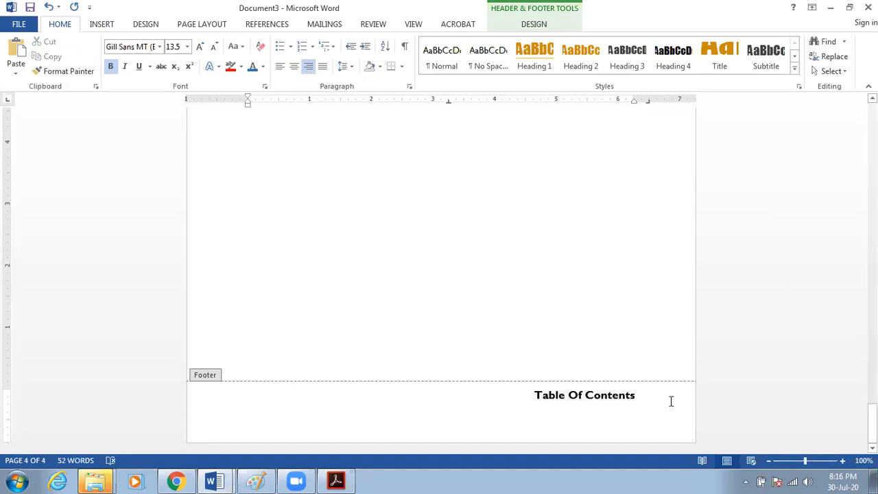
{"action": "key", "text": "Return"}
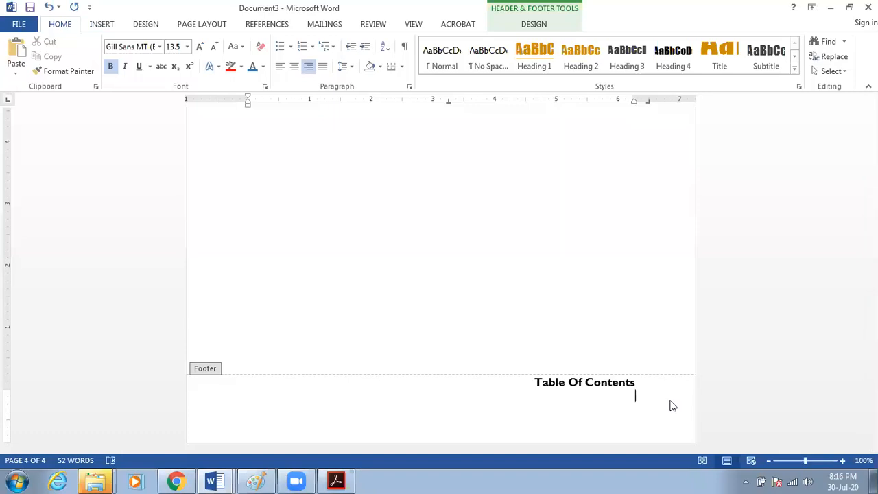
{"action": "type", "text": "P"}
{"action": "key", "text": "BackSpace"}
{"action": "key", "text": "Return"}
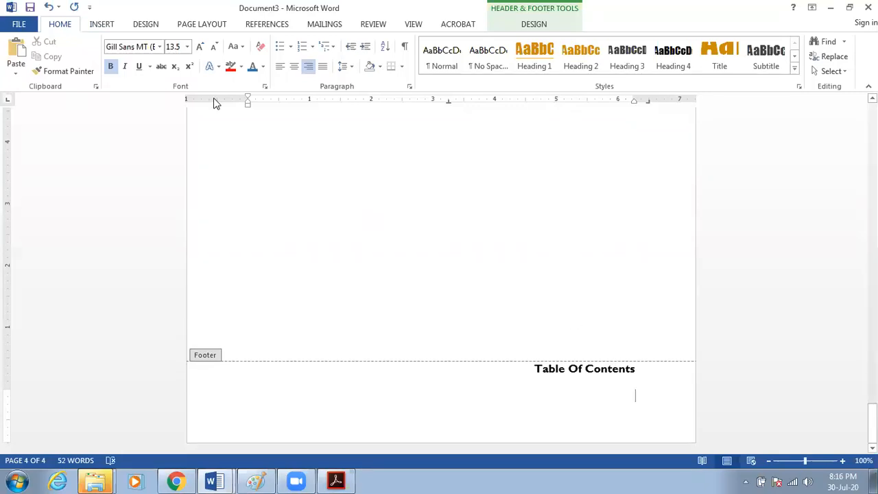
{"action": "left_click", "coordinate": [104, 27]}
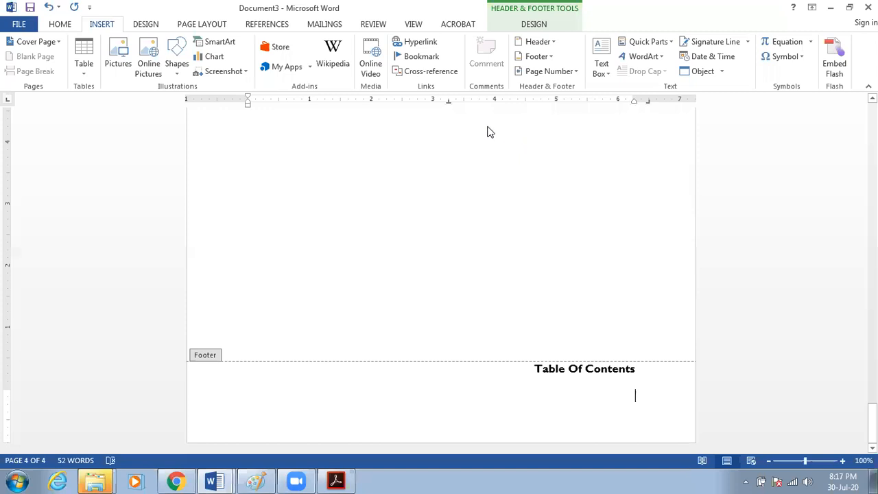
{"action": "left_click", "coordinate": [561, 72]}
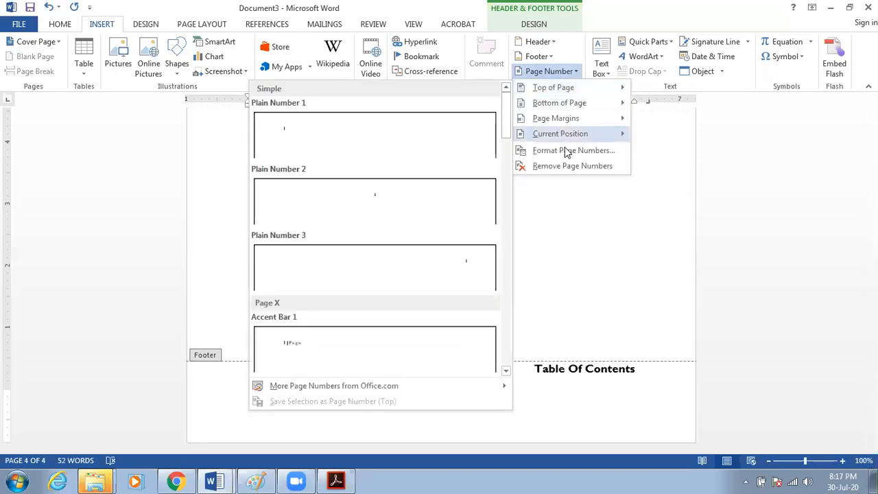
{"action": "mouse_move", "coordinate": [576, 137]}
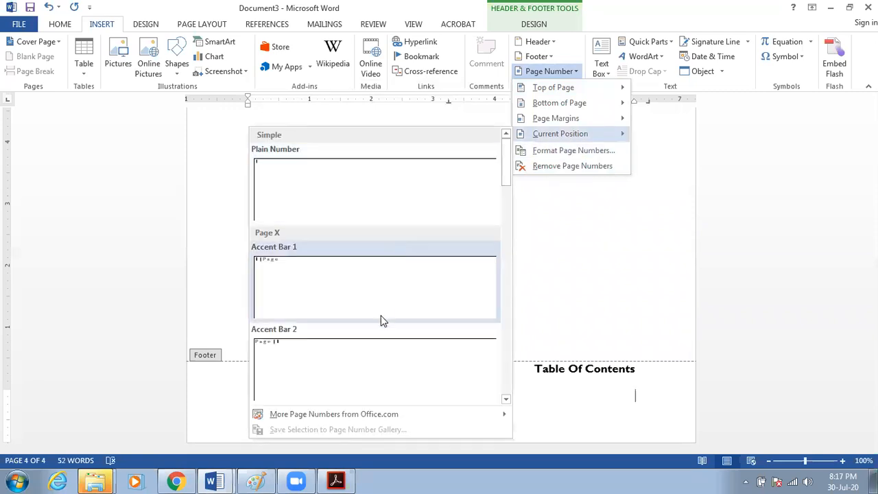
{"action": "left_click", "coordinate": [398, 359]}
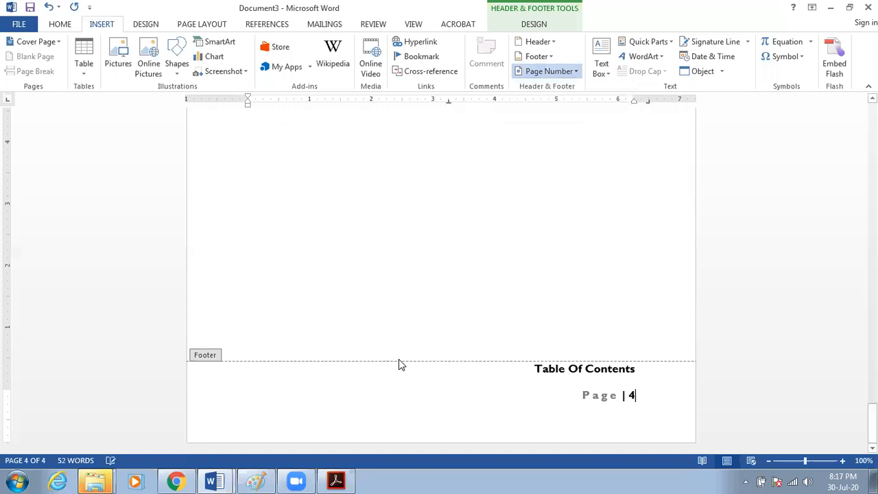
Hyperlink the footer text "Table Of Contents" to Top of the Document.
{"action": "left_click_drag", "start_coordinate": [645, 370], "coordinate": [539, 370]}
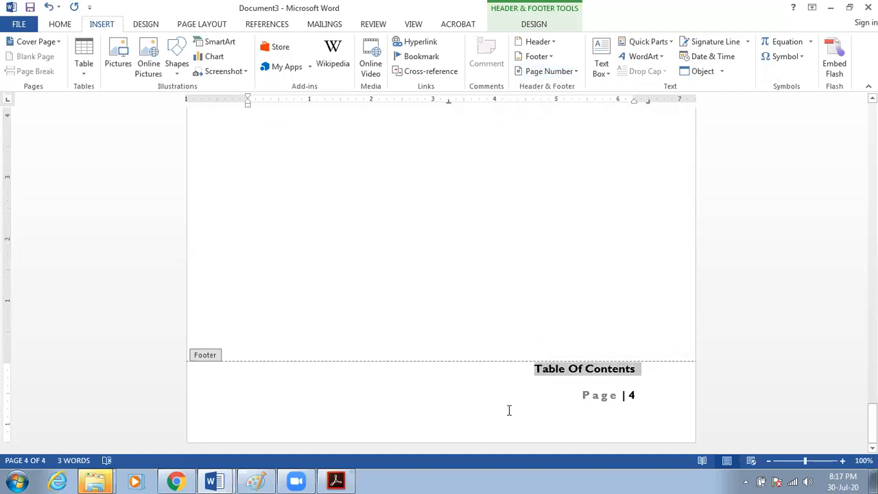
{"action": "left_click", "coordinate": [415, 43]}
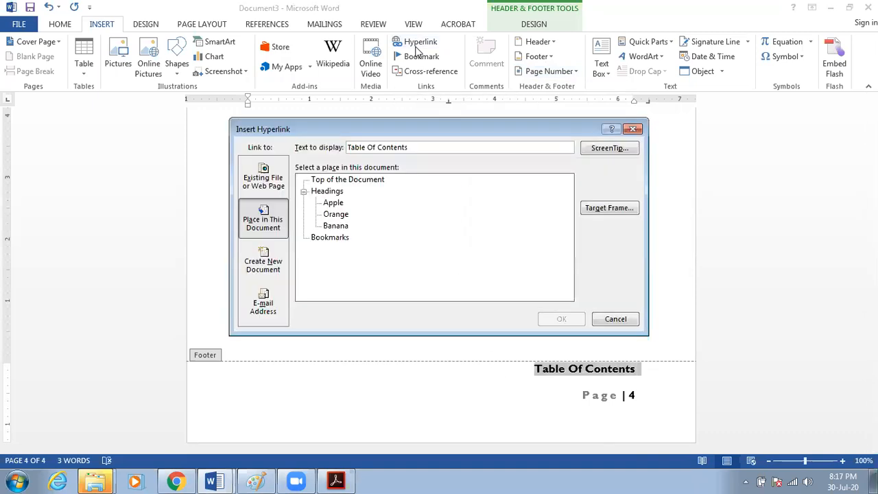
{"action": "left_click", "coordinate": [372, 182]}
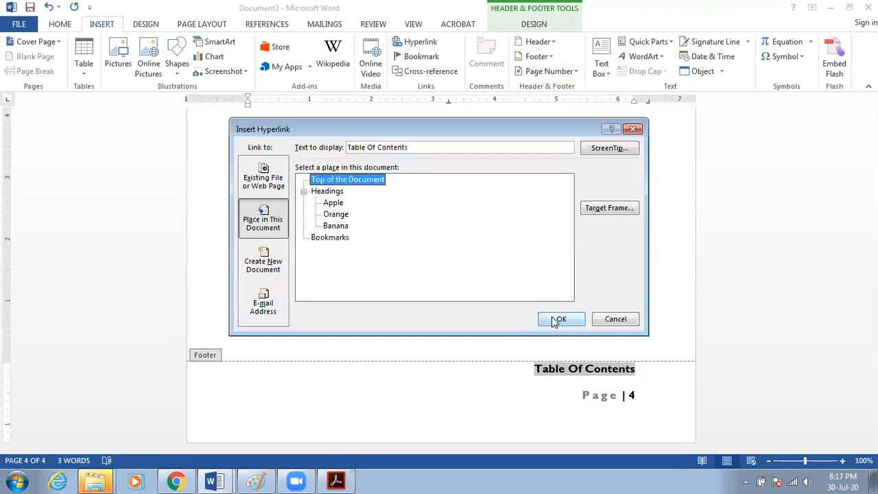
{"action": "left_click", "coordinate": [557, 319]}
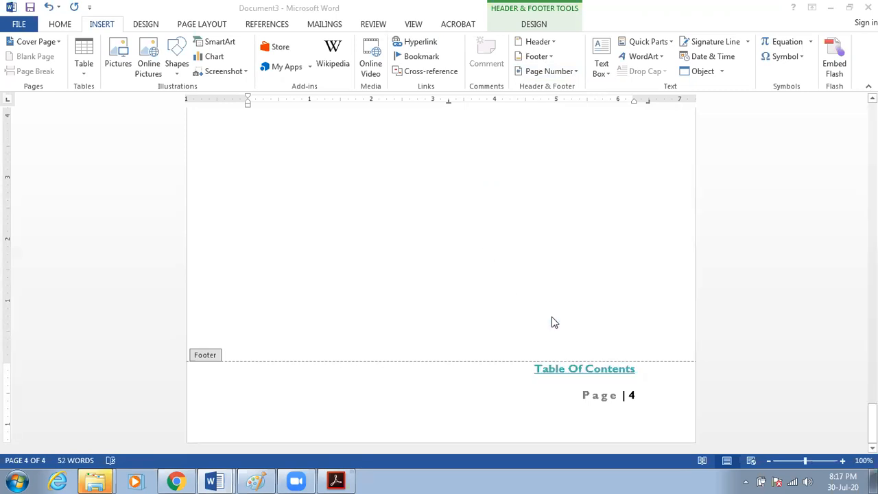
Test the footer's Table Of Contents link and the Apple contents entry, and check the footer on the Apple page.
{"action": "left_click", "coordinate": [583, 374], "text": "ctrl"}
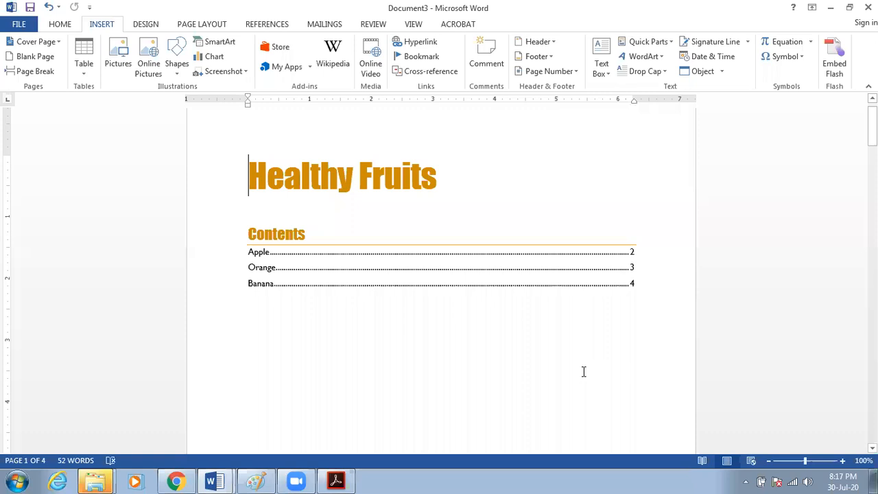
{"action": "left_click", "coordinate": [255, 259], "text": "ctrl"}
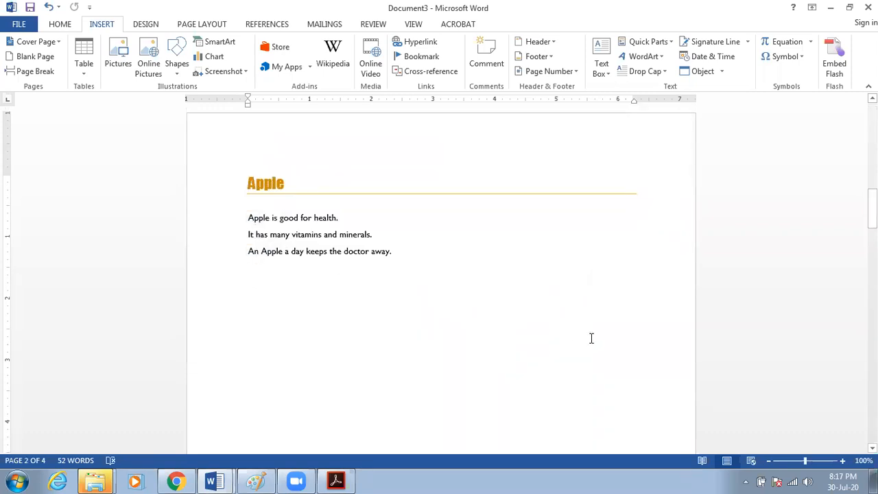
{"action": "scroll", "coordinate": [528, 321], "scroll_direction": "down", "scroll_amount": 2}
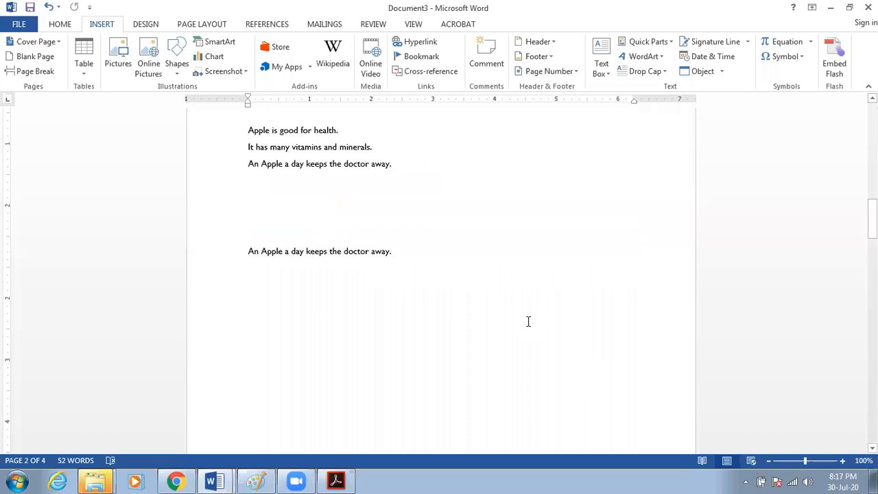
{"action": "scroll", "coordinate": [528, 321], "scroll_direction": "down", "scroll_amount": 5}
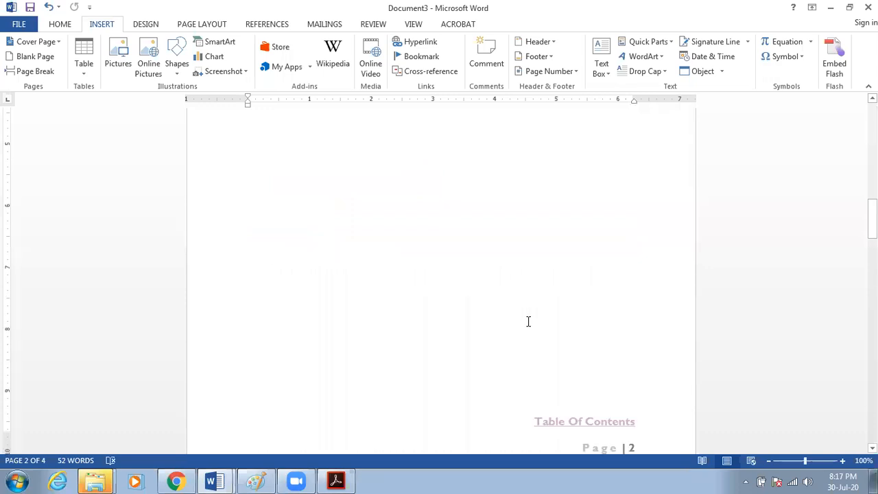
{"action": "scroll", "coordinate": [527, 320], "scroll_direction": "down", "scroll_amount": 2}
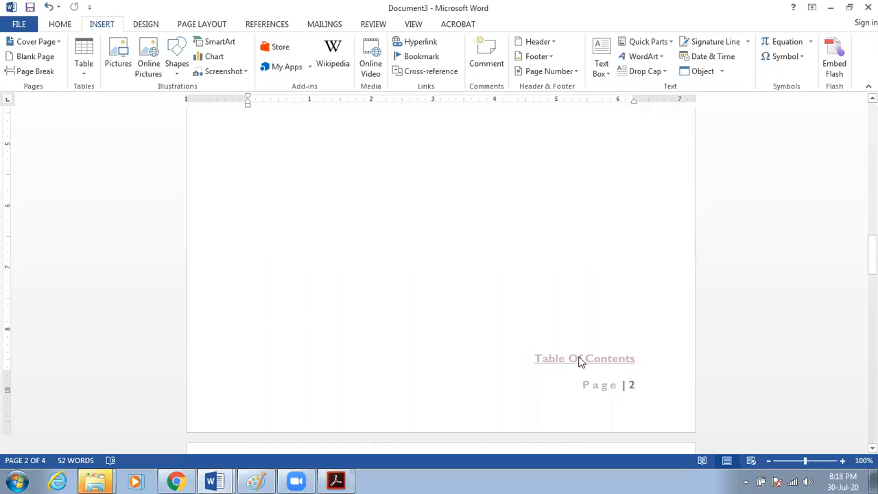
{"action": "scroll", "coordinate": [582, 363], "scroll_direction": "up", "scroll_amount": 5}
{"action": "scroll", "coordinate": [576, 360], "scroll_direction": "down", "scroll_amount": 2}
{"action": "scroll", "coordinate": [576, 371], "scroll_direction": "down", "scroll_amount": 2}
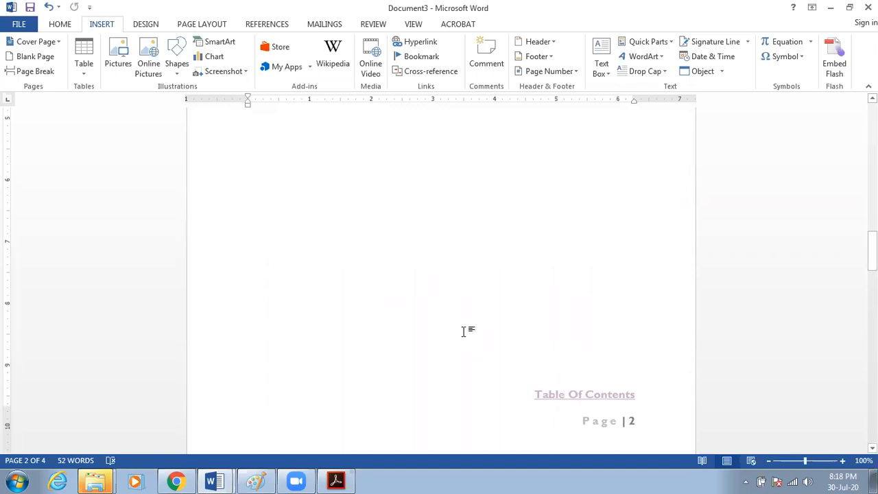
{"action": "scroll", "coordinate": [462, 329], "scroll_direction": "down", "scroll_amount": 3}
{"action": "scroll", "coordinate": [463, 331], "scroll_direction": "down", "scroll_amount": 5}
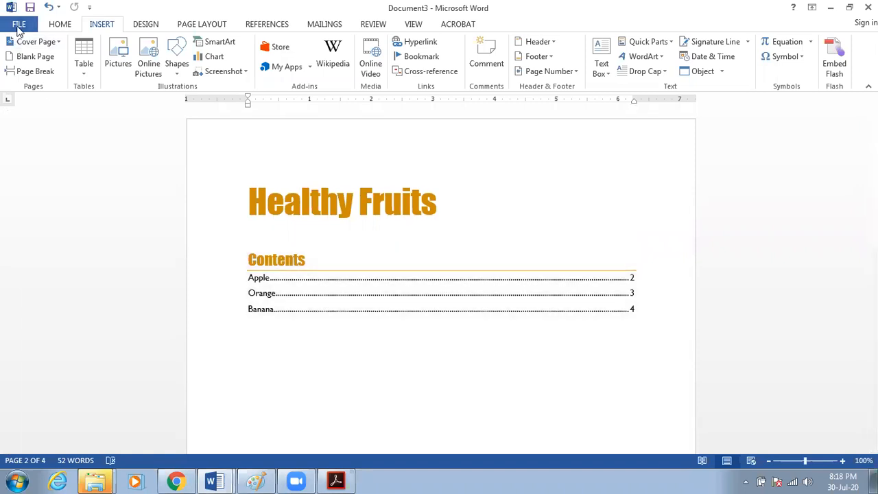
Save the document to the Desktop as a PDF named Healthy Fruits, with standard optimization and the file opened after publishing.
{"action": "left_click", "coordinate": [18, 24]}
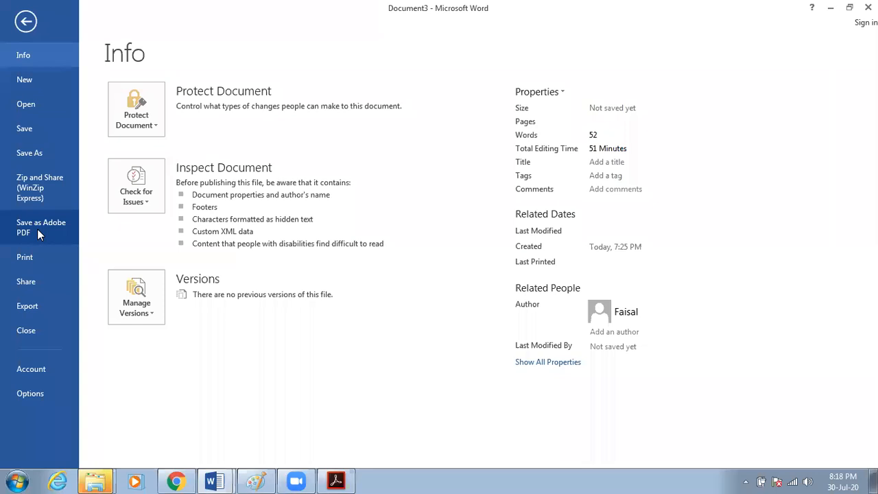
{"action": "left_click", "coordinate": [44, 155]}
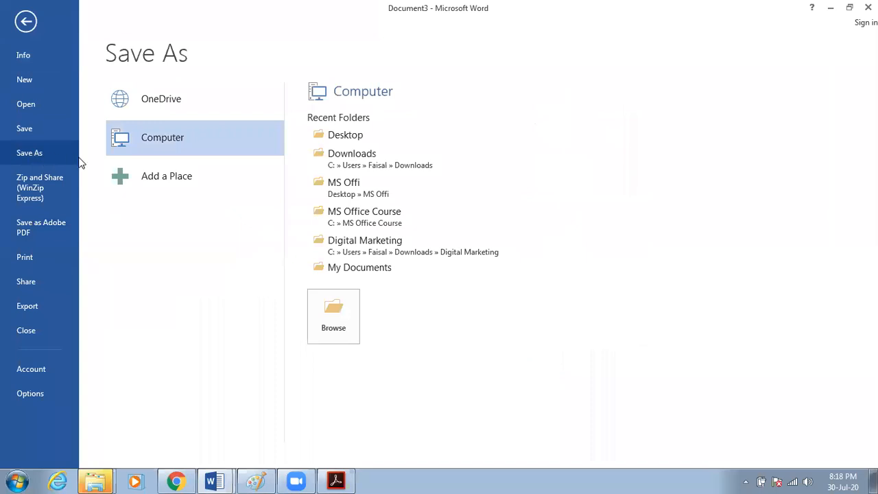
{"action": "left_click", "coordinate": [353, 139]}
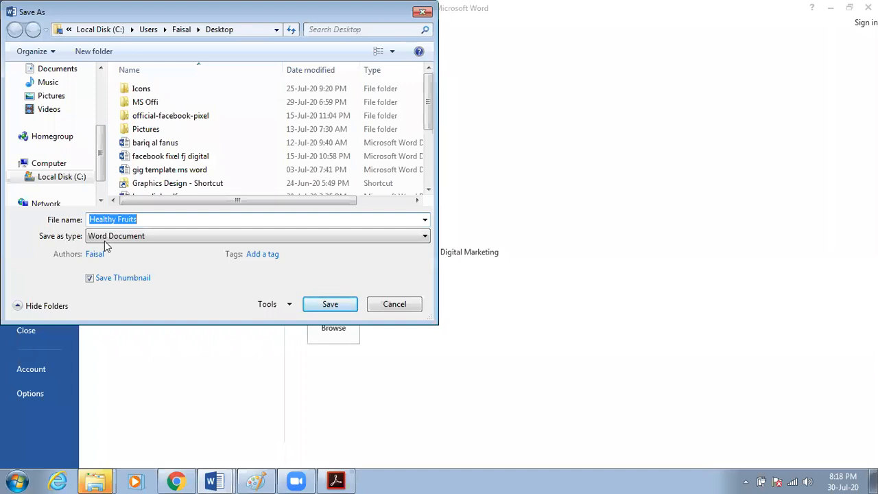
{"action": "left_click", "coordinate": [145, 236]}
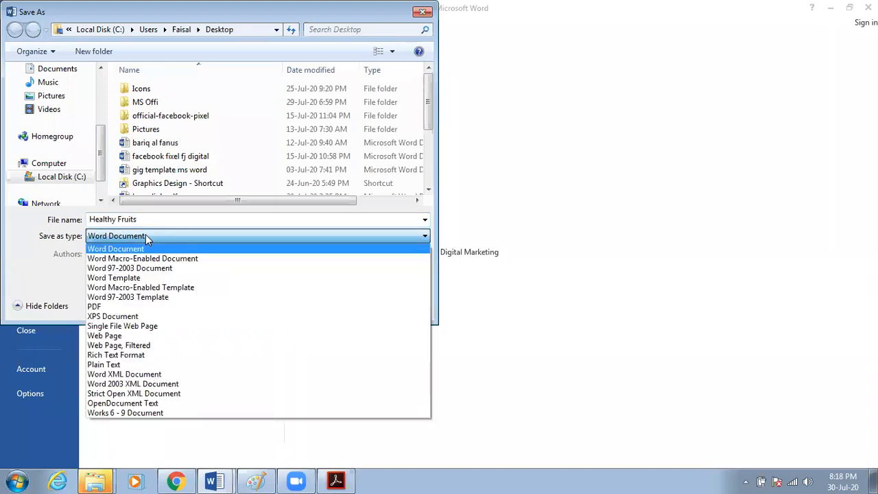
{"action": "left_click", "coordinate": [130, 307]}
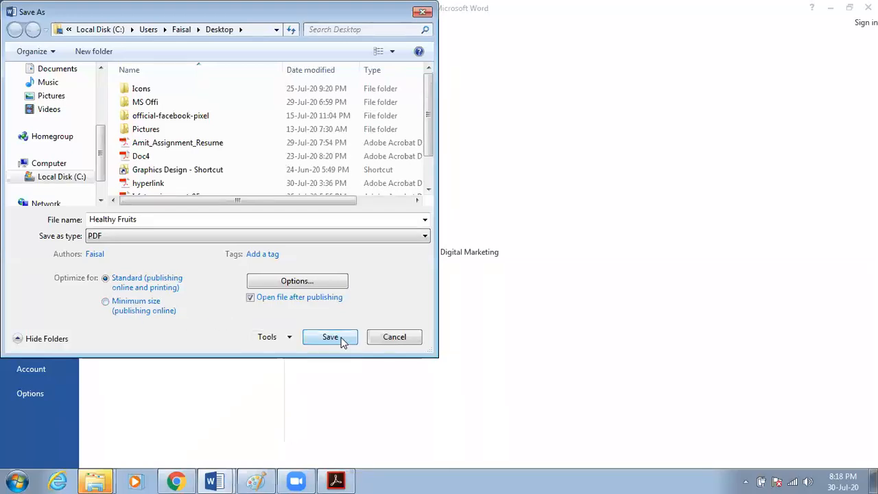
{"action": "left_click", "coordinate": [330, 337]}
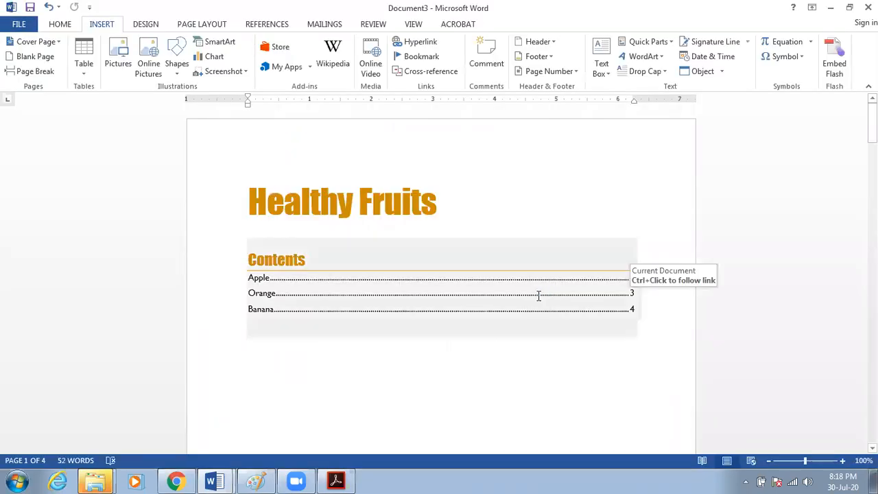
{"action": "scroll", "coordinate": [582, 368], "scroll_direction": "down", "scroll_amount": 2}
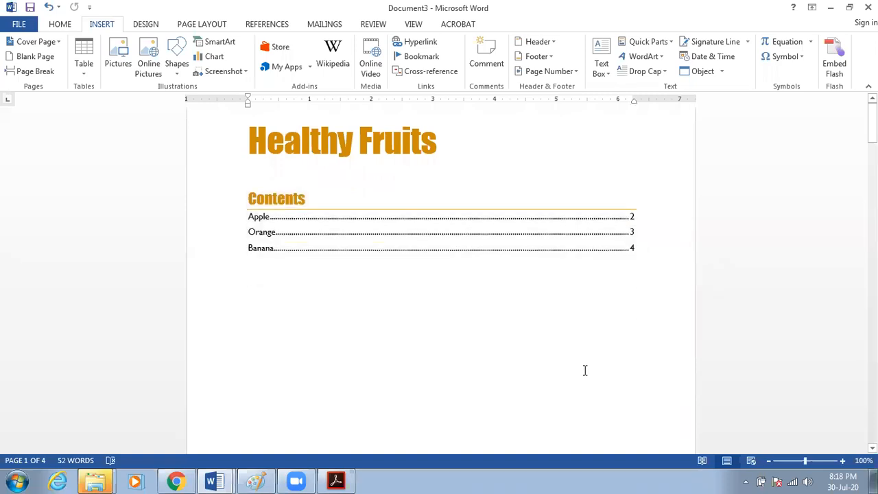
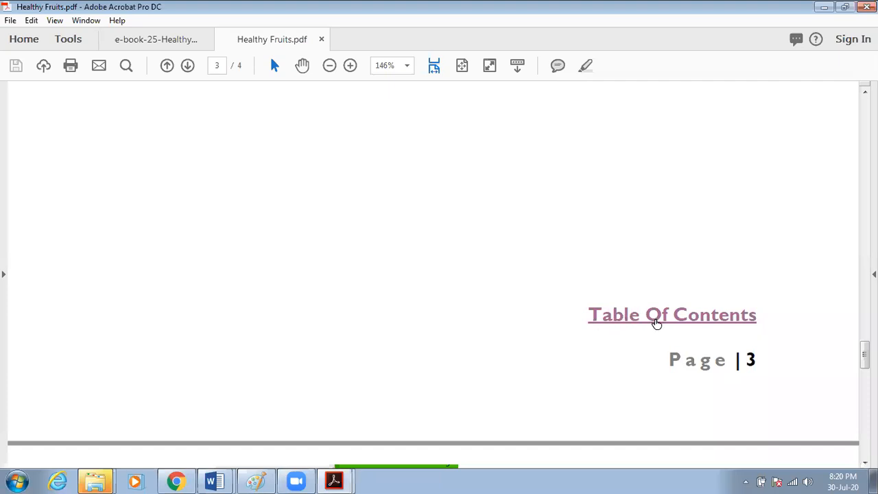
Test the Table Of Contents footer links and the Banana and Orange contents entries in Healthy Fruits.pdf.
{"action": "left_click", "coordinate": [655, 323]}
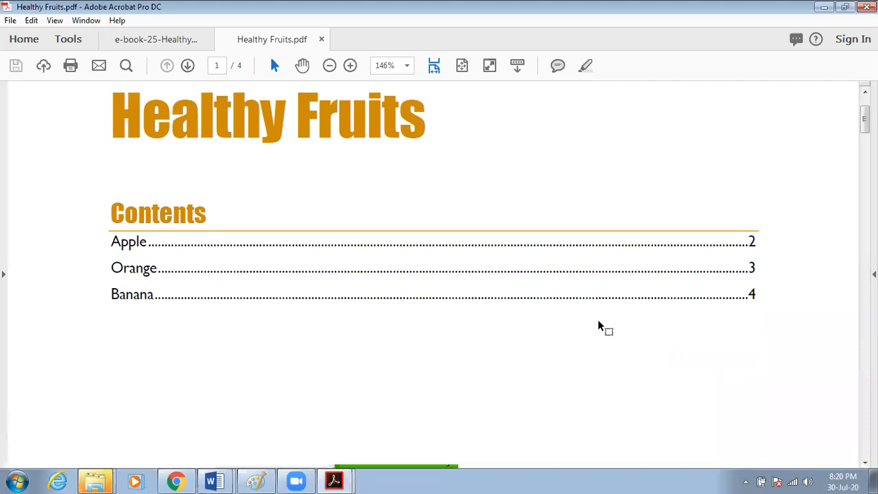
{"action": "left_click", "coordinate": [143, 300]}
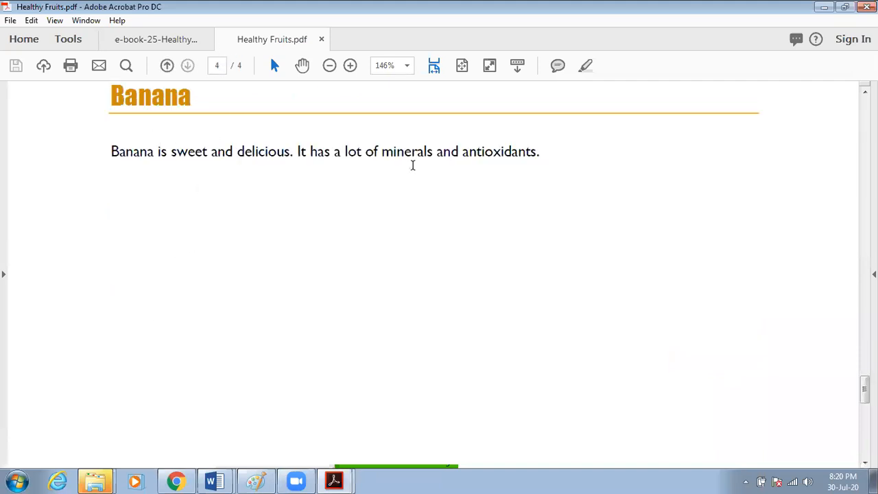
{"action": "scroll", "coordinate": [706, 197], "scroll_direction": "down", "scroll_amount": 5}
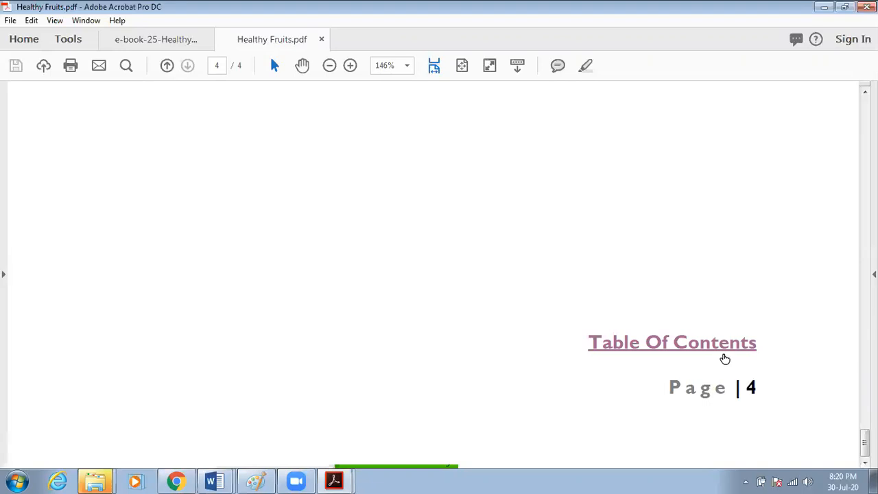
{"action": "left_click", "coordinate": [725, 350]}
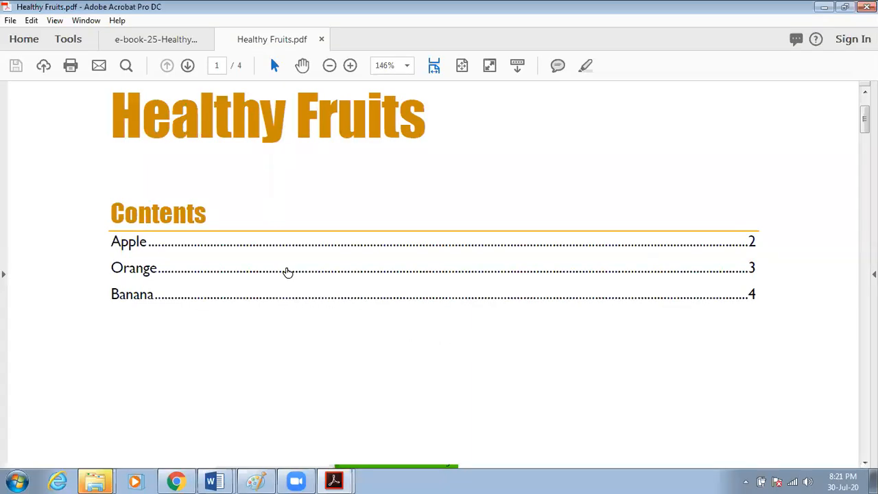
{"action": "left_click", "coordinate": [287, 273]}
{"action": "scroll", "coordinate": [288, 277], "scroll_direction": "down", "scroll_amount": 2}
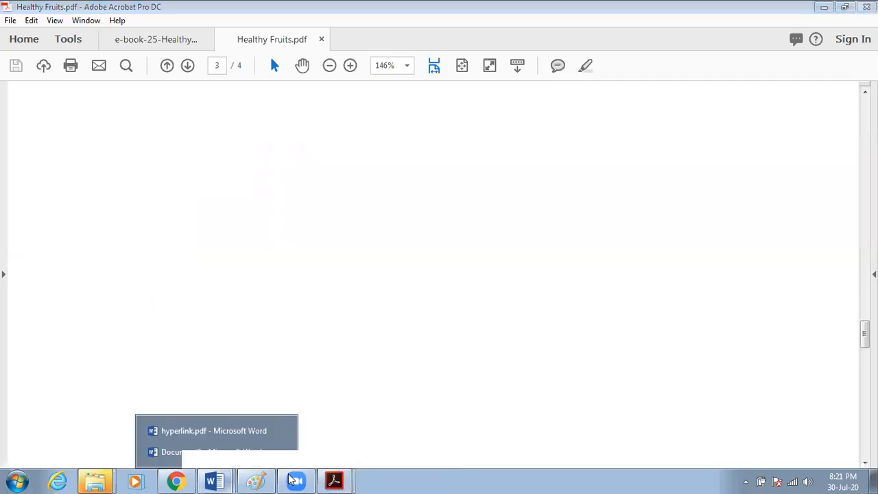
Examine the page footer, the contents list and the Apple page in Healthy Fruits.pdf.
{"action": "mouse_move", "coordinate": [325, 473]}
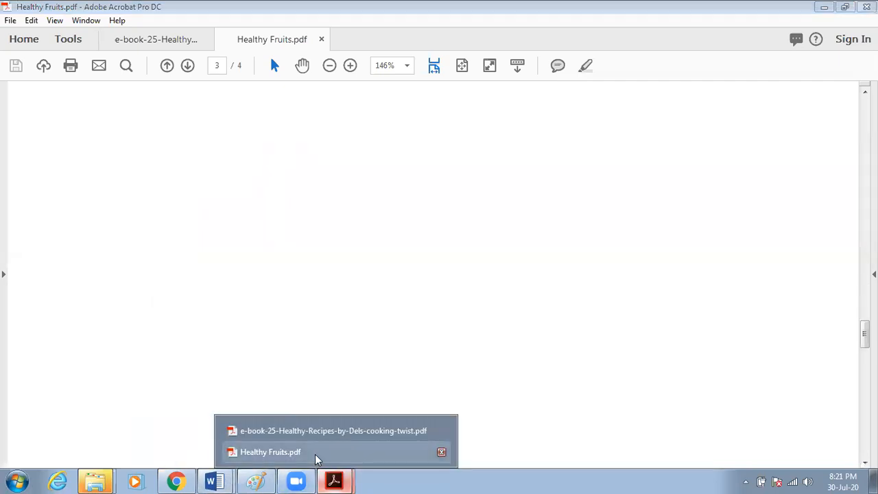
{"action": "left_click", "coordinate": [315, 458]}
{"action": "scroll", "coordinate": [309, 439], "scroll_direction": "up", "scroll_amount": 3}
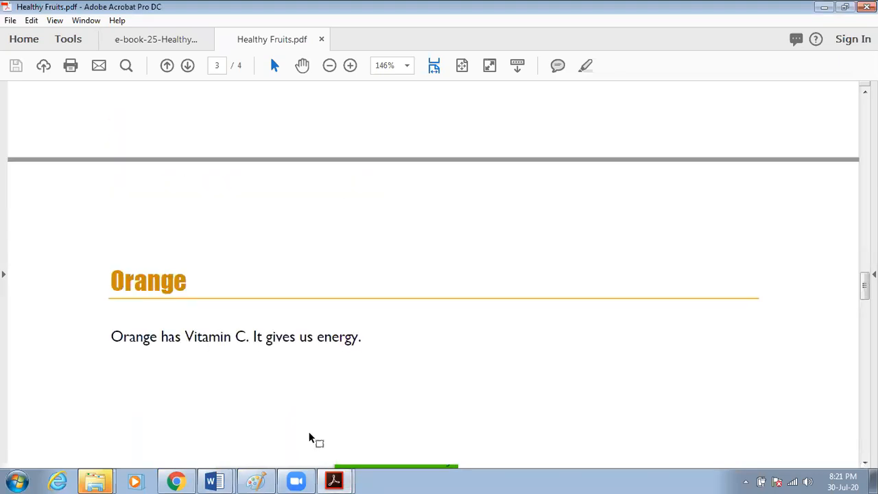
{"action": "scroll", "coordinate": [588, 372], "scroll_direction": "up", "scroll_amount": 2}
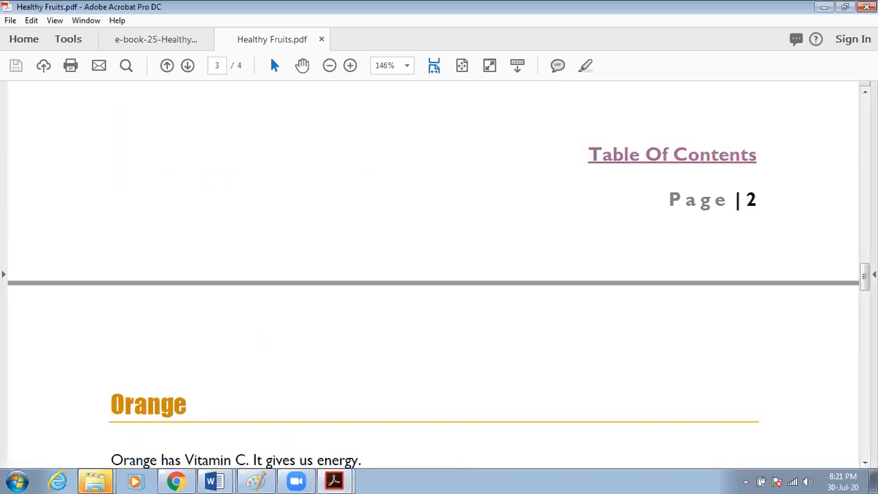
{"action": "scroll", "coordinate": [173, 263], "scroll_direction": "up", "scroll_amount": 15}
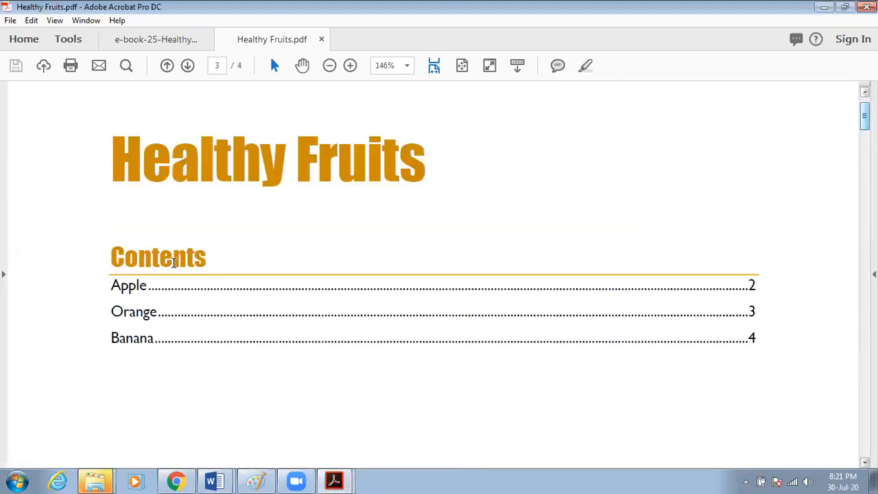
{"action": "left_click_drag", "start_coordinate": [114, 258], "coordinate": [779, 341]}
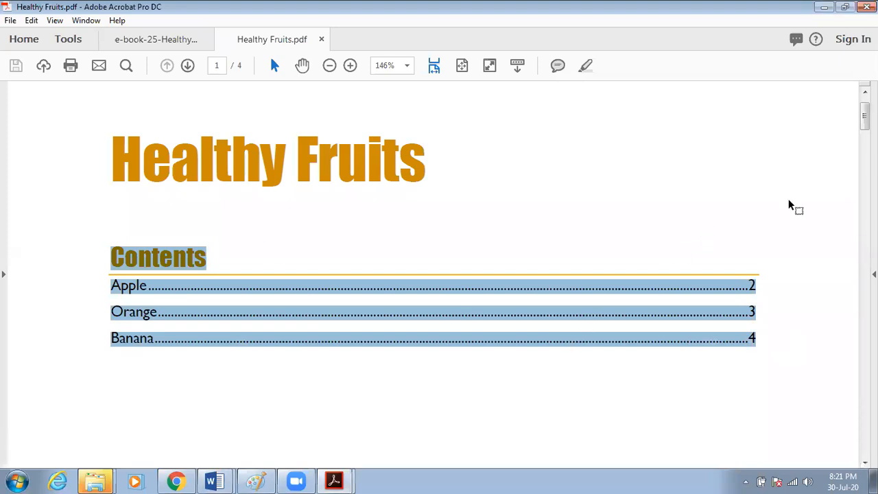
{"action": "left_click_drag", "start_coordinate": [864, 117], "coordinate": [864, 198]}
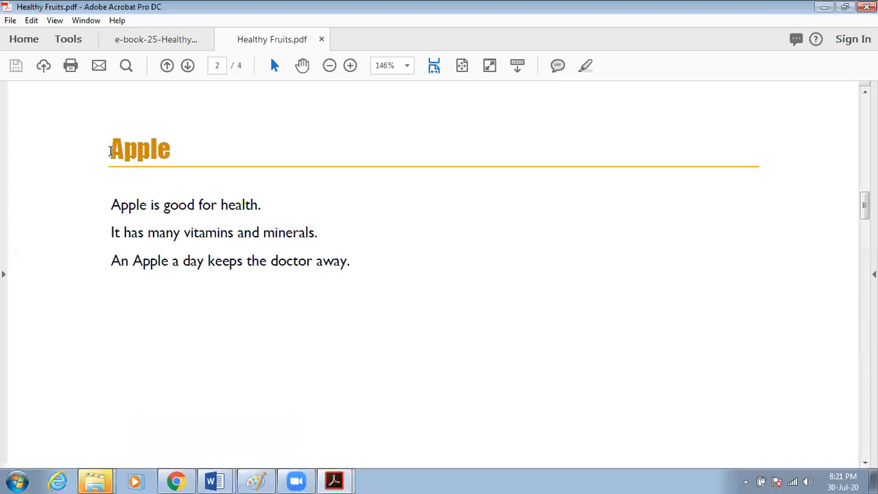
Switch back to Document3 in Word and review the Apple page along with the available text styles and document formatting options.
{"action": "mouse_move", "coordinate": [218, 479]}
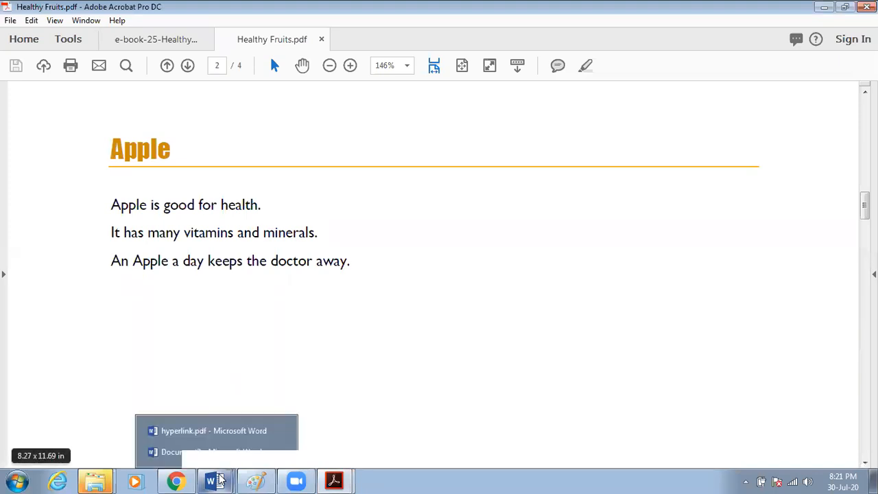
{"action": "left_click", "coordinate": [216, 451]}
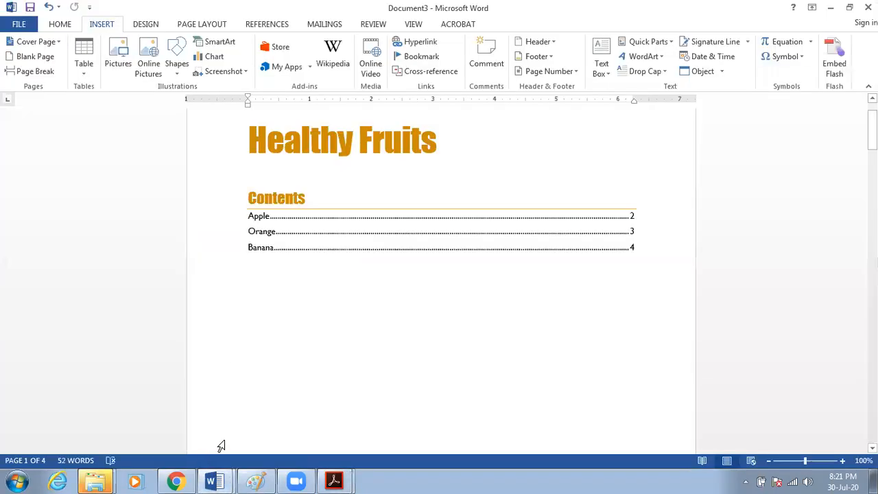
{"action": "scroll", "coordinate": [365, 309], "scroll_direction": "down", "scroll_amount": 5}
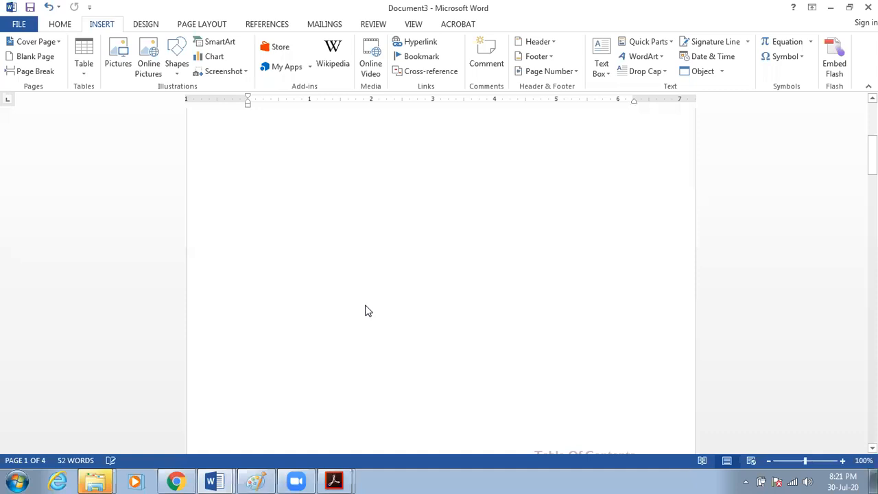
{"action": "scroll", "coordinate": [364, 310], "scroll_direction": "down", "scroll_amount": 5}
{"action": "scroll", "coordinate": [365, 311], "scroll_direction": "up", "scroll_amount": 1}
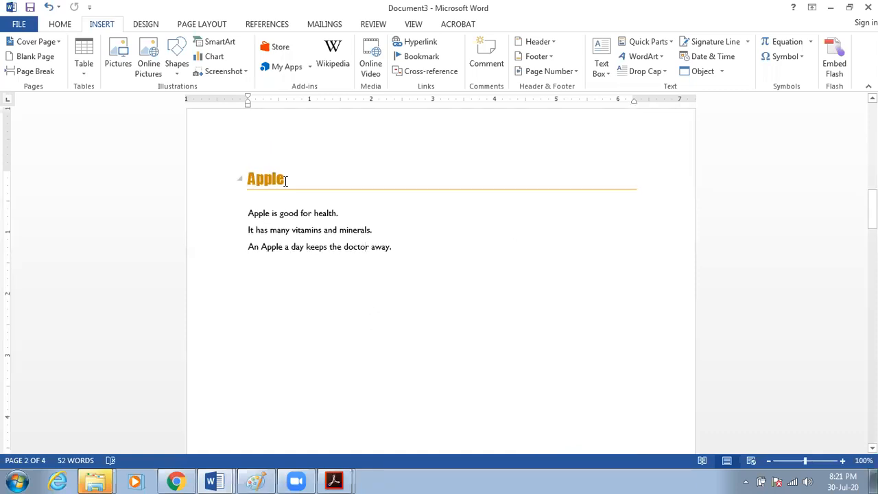
{"action": "left_click", "coordinate": [57, 24]}
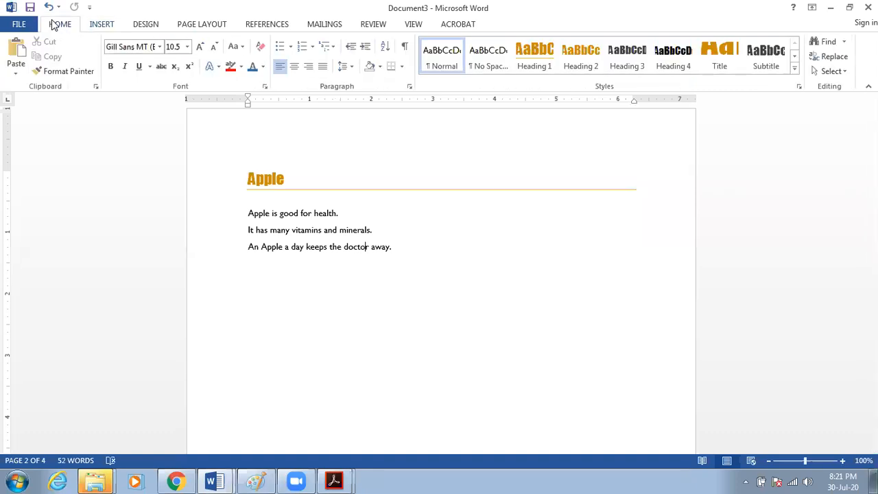
{"action": "left_click", "coordinate": [146, 26]}
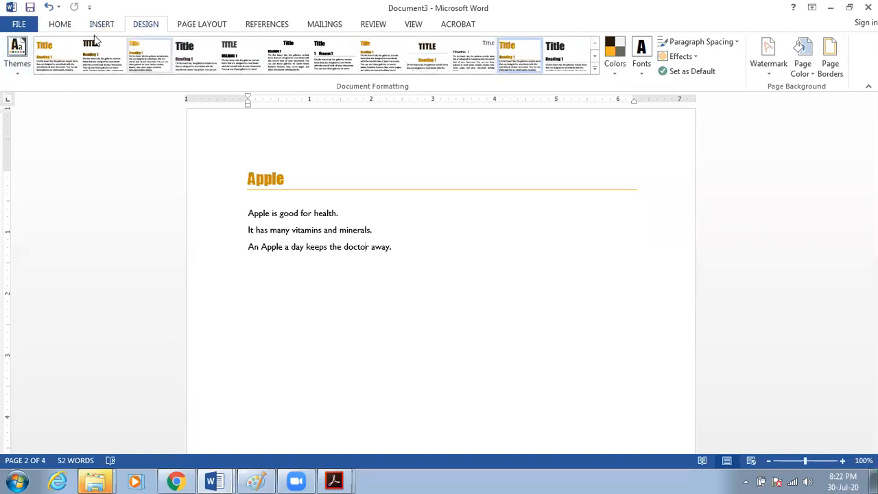
{"action": "left_click", "coordinate": [60, 25]}
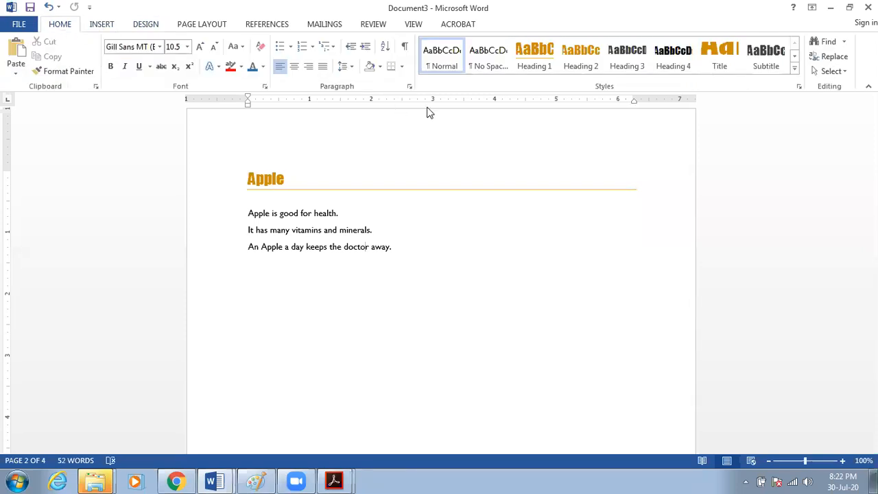
Add a second heading "Apple" in the Heading 1 style below the Apple page's text.
{"action": "left_click", "coordinate": [401, 264]}
{"action": "key", "text": "Return"}
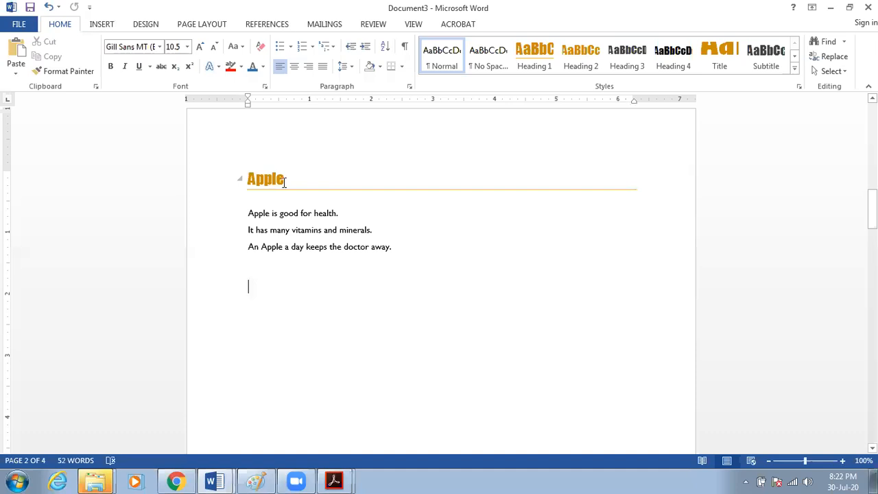
{"action": "type", "text": "A"}
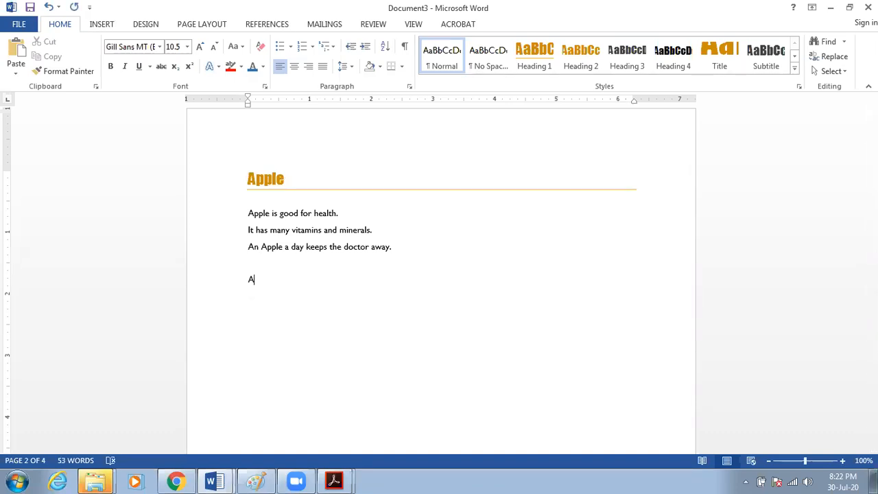
{"action": "key", "text": "BackSpace"}
{"action": "left_click", "coordinate": [528, 62]}
{"action": "type", "text": "A"}
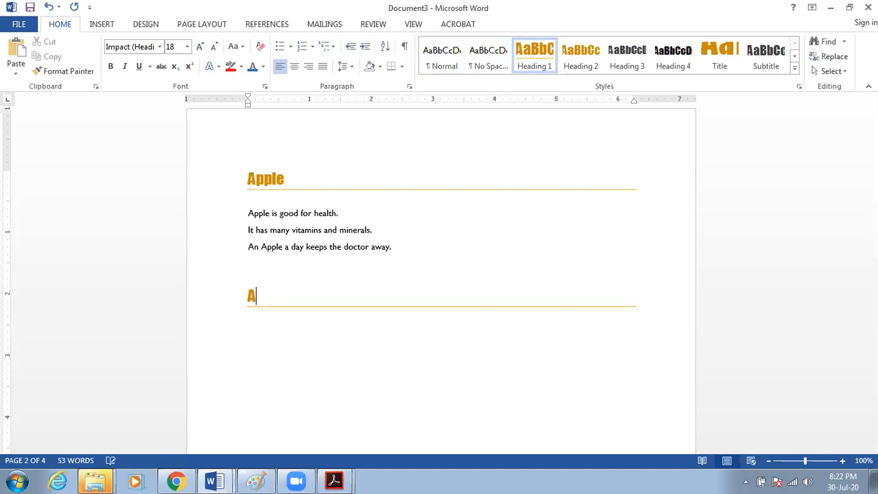
{"action": "type", "text": "pple"}
{"action": "key", "text": "Return"}
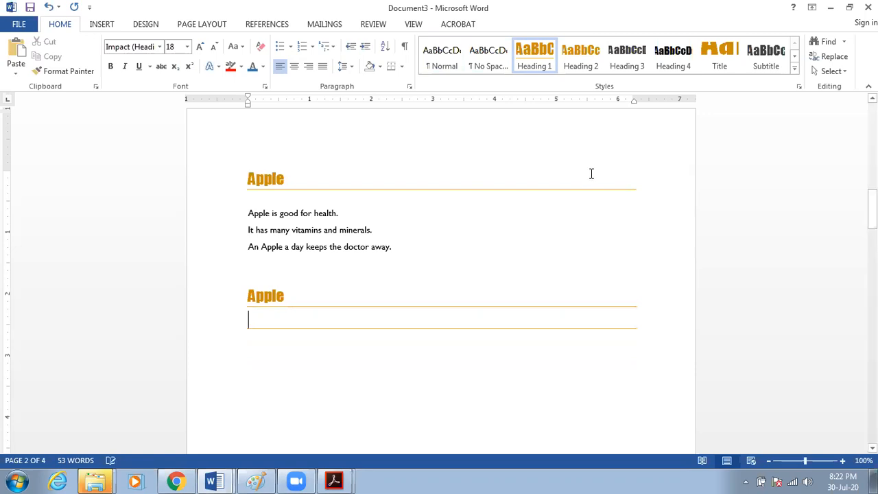
Apply the Normal style below the second Apple heading and enter the body text "Apple is".
{"action": "left_click", "coordinate": [439, 65]}
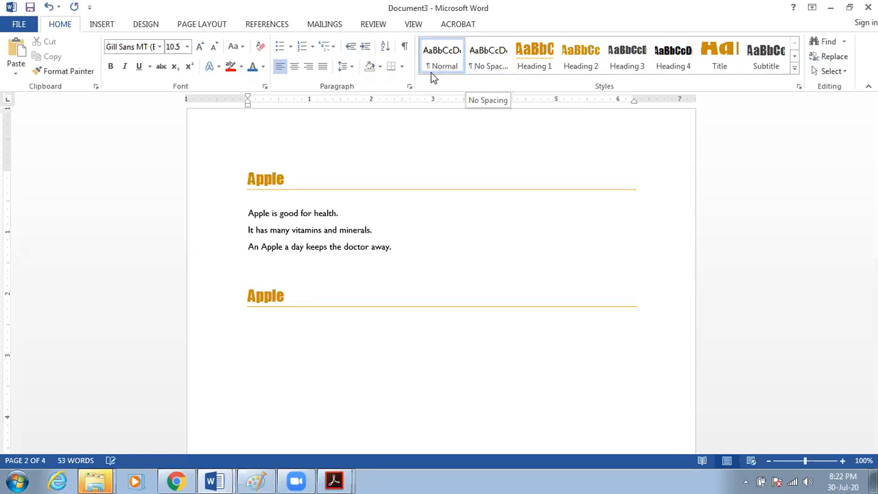
{"action": "key", "text": "Return"}
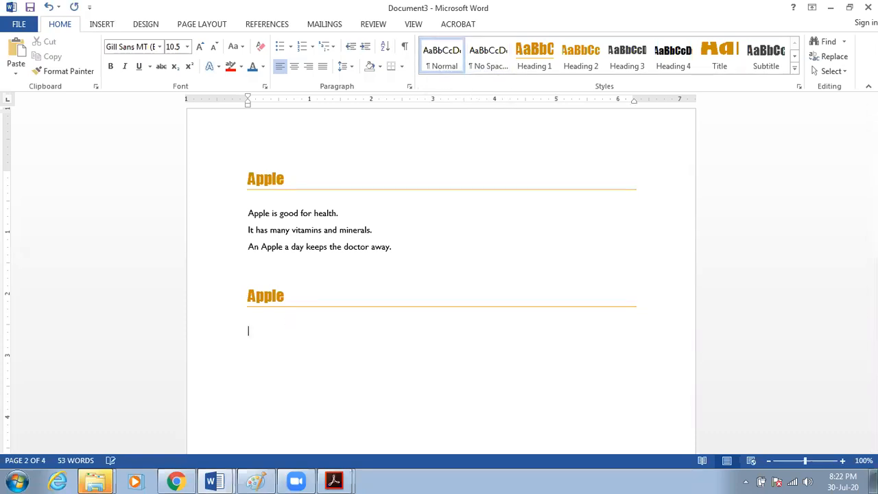
{"action": "type", "text": "App"}
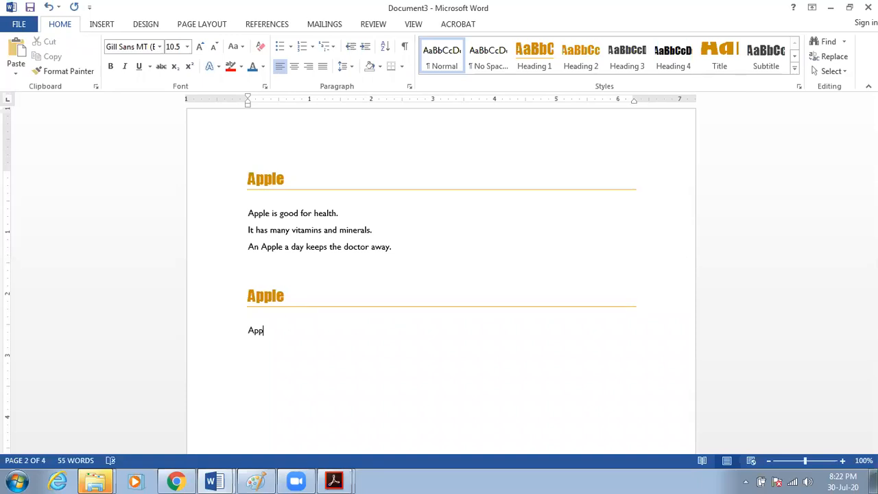
{"action": "type", "text": "le is"}
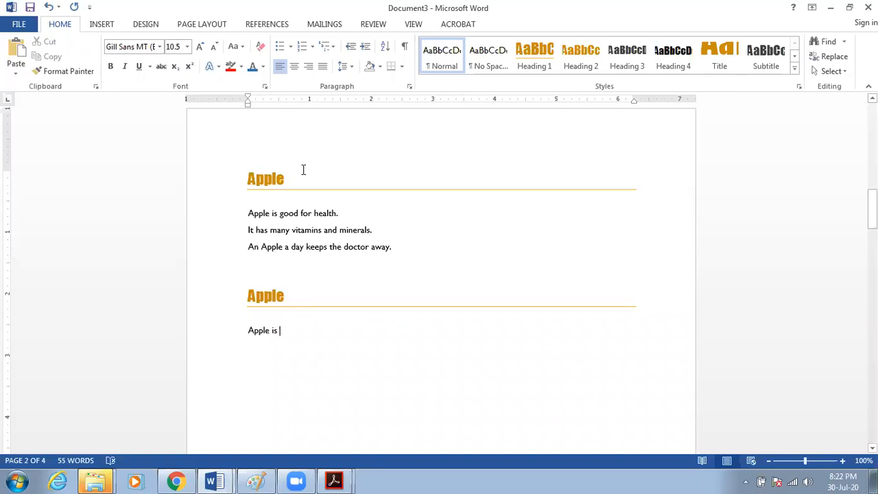
Delete the second Apple heading with its body text, and check the heading style on the Orange and Banana pages.
{"action": "left_click_drag", "start_coordinate": [233, 316], "coordinate": [229, 290]}
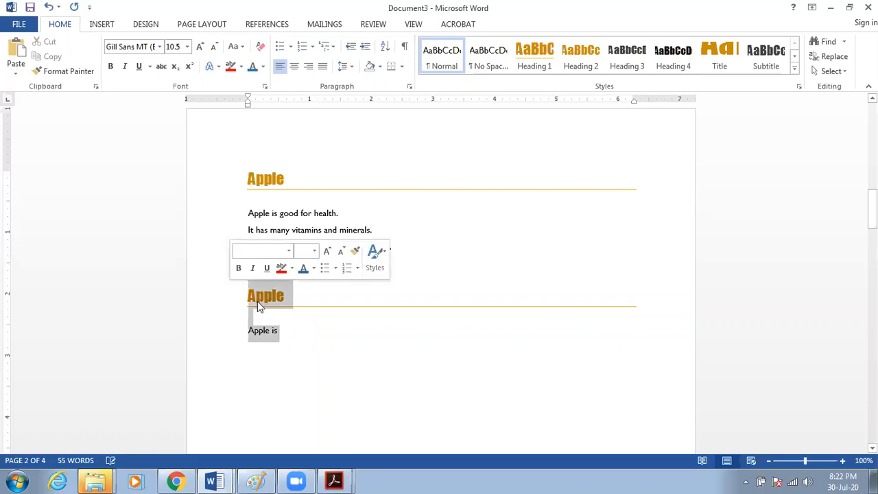
{"action": "key", "text": "BackSpace"}
{"action": "scroll", "coordinate": [264, 290], "scroll_direction": "down", "scroll_amount": 12}
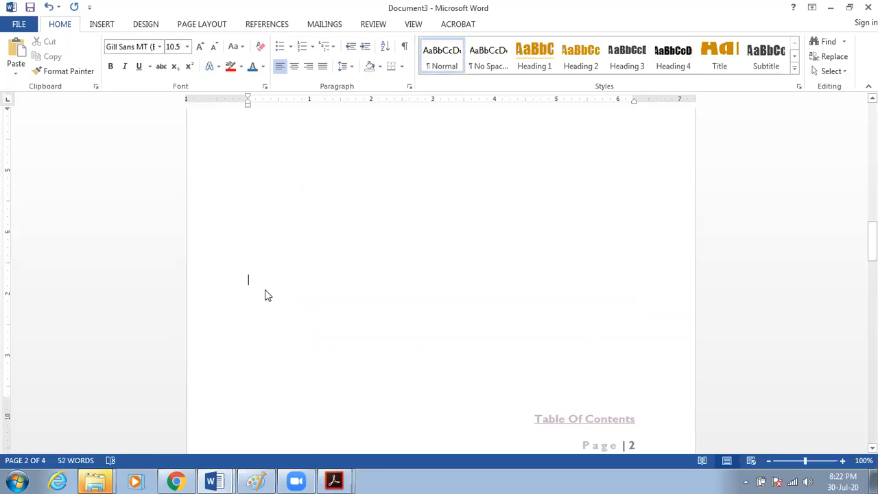
{"action": "scroll", "coordinate": [264, 289], "scroll_direction": "down", "scroll_amount": 2}
{"action": "left_click", "coordinate": [285, 200]}
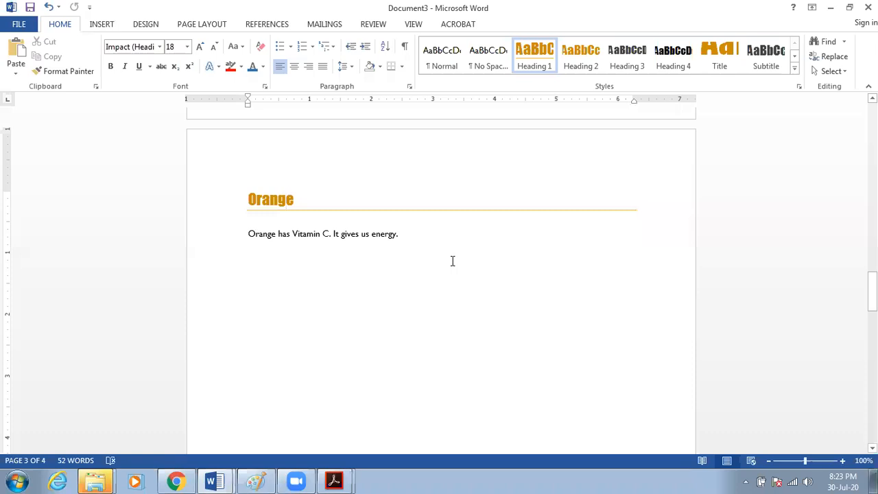
{"action": "scroll", "coordinate": [450, 263], "scroll_direction": "down", "scroll_amount": 7}
{"action": "scroll", "coordinate": [447, 270], "scroll_direction": "down", "scroll_amount": 11}
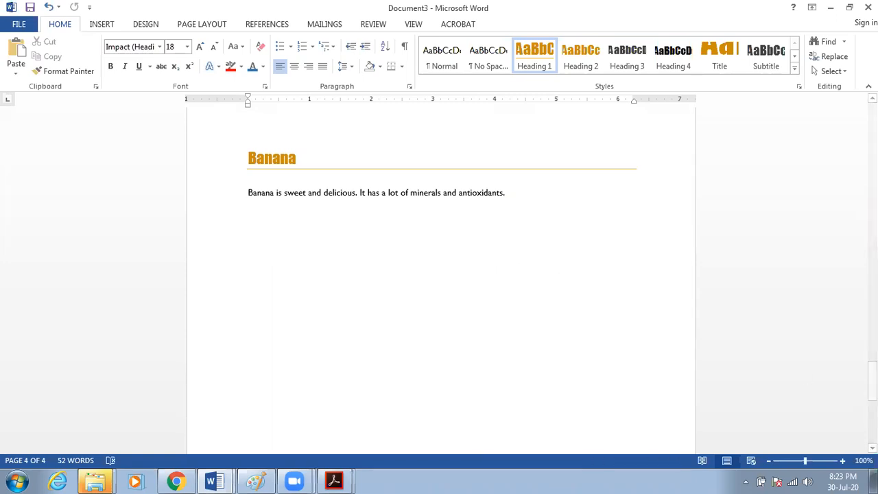
Delete the whole Contents table, including its heading, below the Healthy Fruits title on page 1.
{"action": "left_click_drag", "start_coordinate": [872, 378], "coordinate": [872, 116]}
{"action": "left_click", "coordinate": [353, 299]}
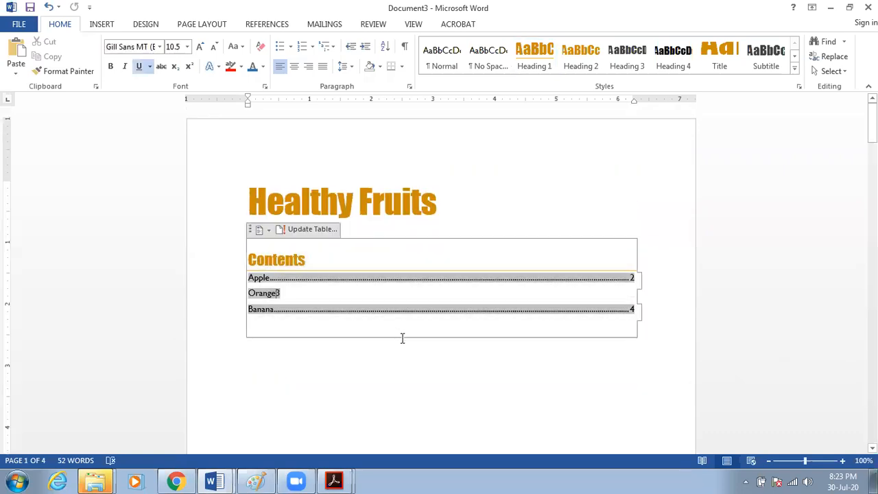
{"action": "left_click_drag", "start_coordinate": [384, 364], "coordinate": [254, 264]}
{"action": "key", "text": "Delete"}
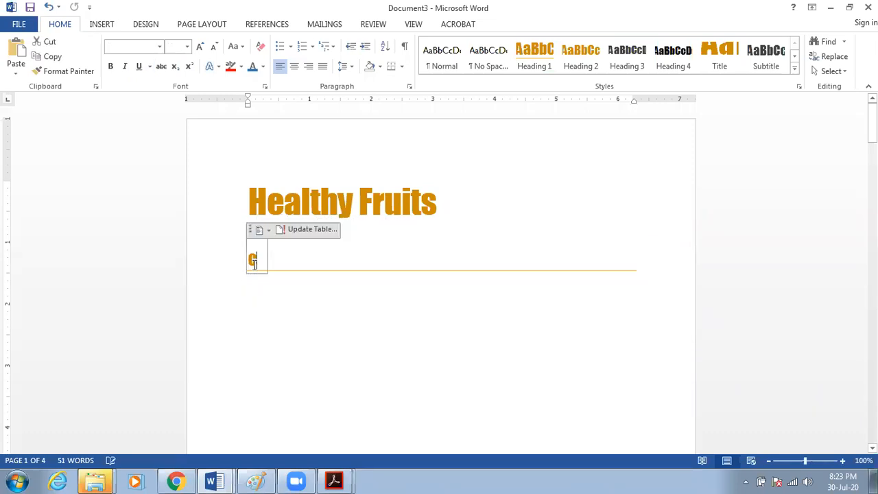
{"action": "left_click", "coordinate": [265, 286]}
{"action": "key", "text": "BackSpace"}
{"action": "key", "text": "BackSpace"}
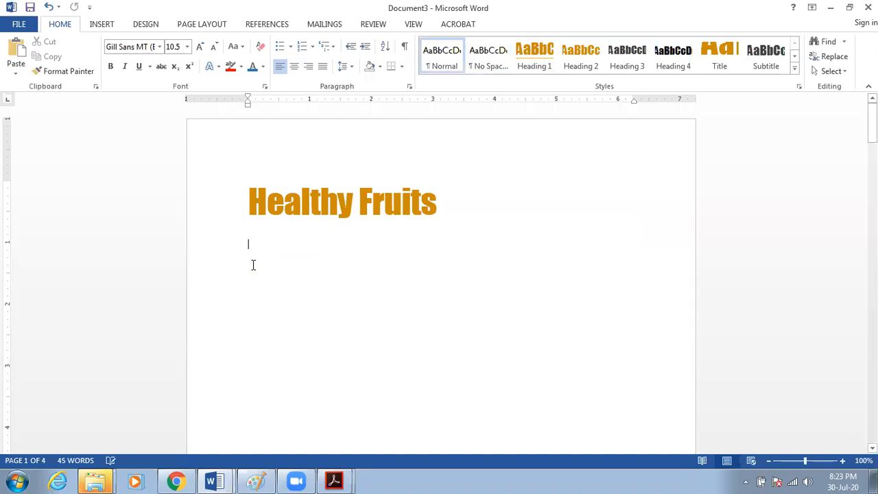
Insert a table of contents in the Automatic Table 1 design on a new line below the Healthy Fruits title.
{"action": "left_click", "coordinate": [285, 200]}
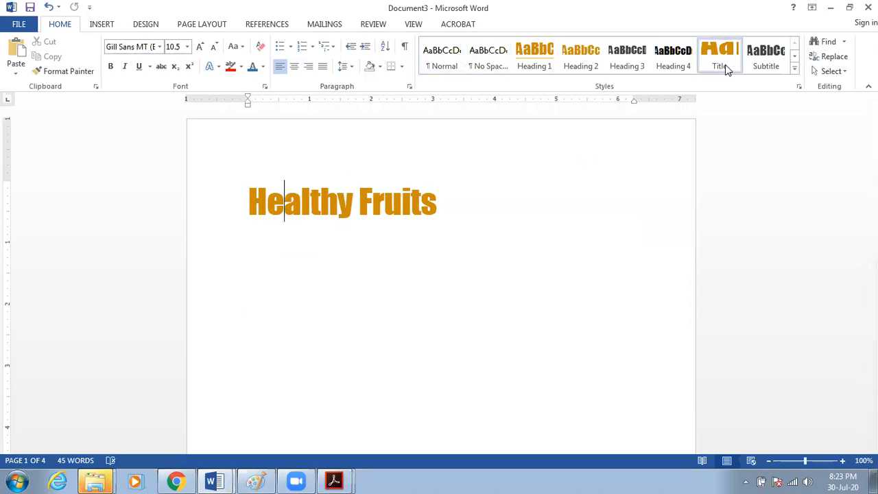
{"action": "left_click", "coordinate": [458, 193]}
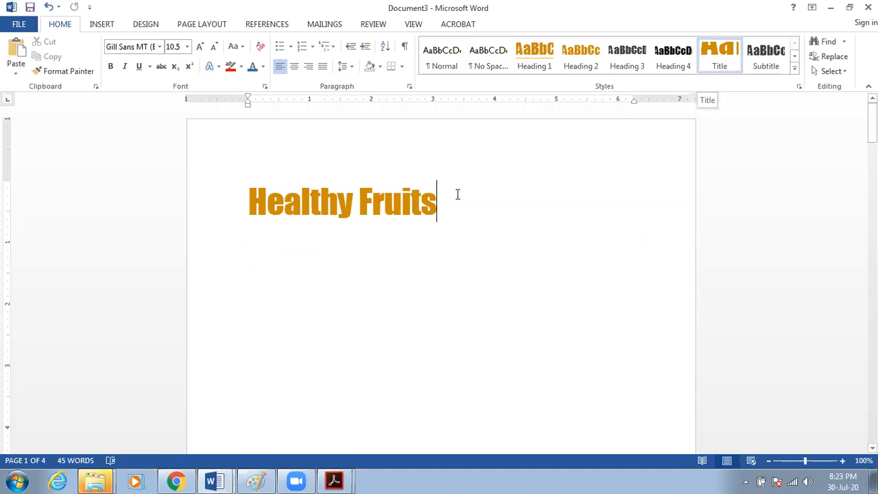
{"action": "key", "text": "Return"}
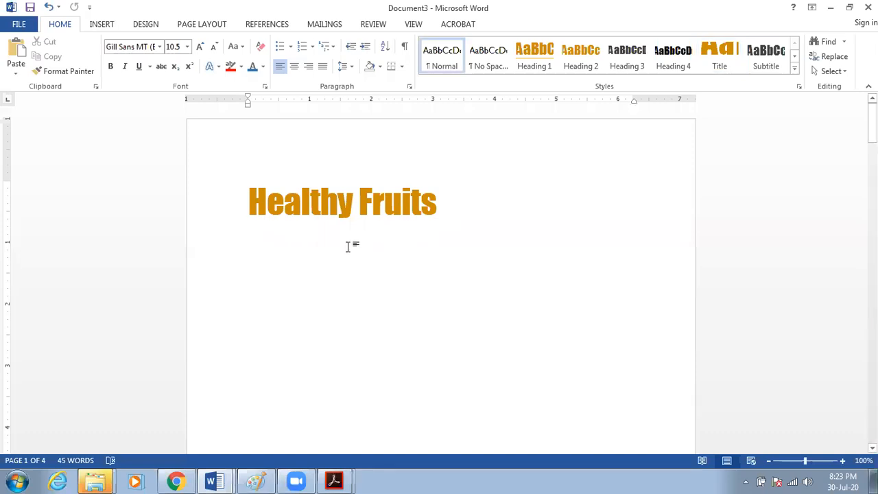
{"action": "left_click", "coordinate": [265, 26]}
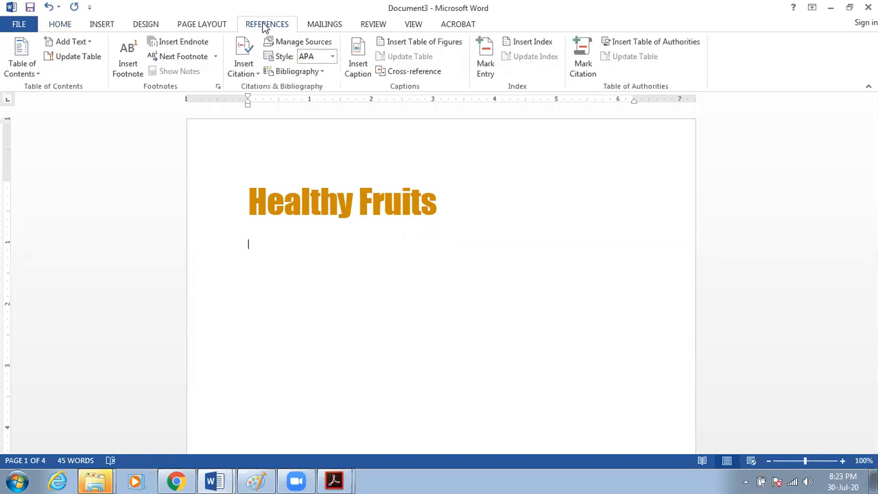
{"action": "left_click", "coordinate": [24, 64]}
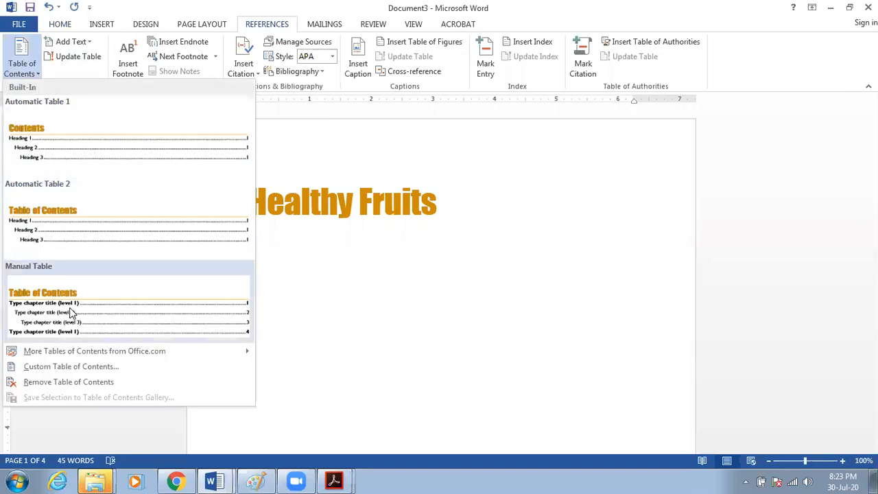
{"action": "left_click", "coordinate": [41, 149]}
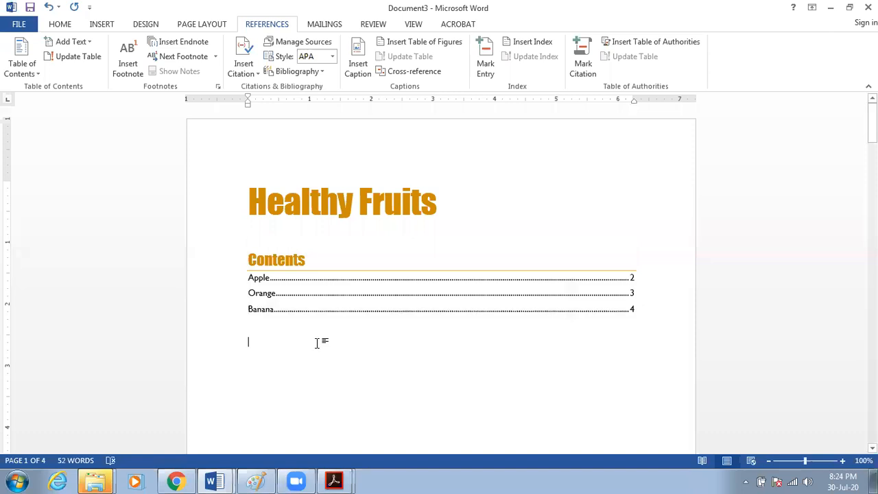
Switch to Healthy Fruits.pdf in Acrobat and follow the Table Of Contents link in the page 2 footer.
{"action": "scroll", "coordinate": [317, 344], "scroll_direction": "down", "scroll_amount": 5}
{"action": "scroll", "coordinate": [315, 347], "scroll_direction": "down", "scroll_amount": 8}
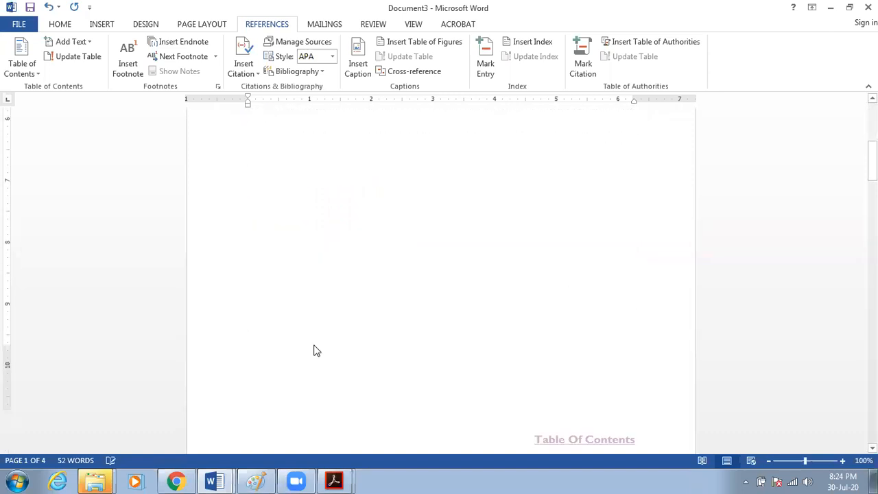
{"action": "mouse_move", "coordinate": [334, 480]}
{"action": "left_click", "coordinate": [338, 454]}
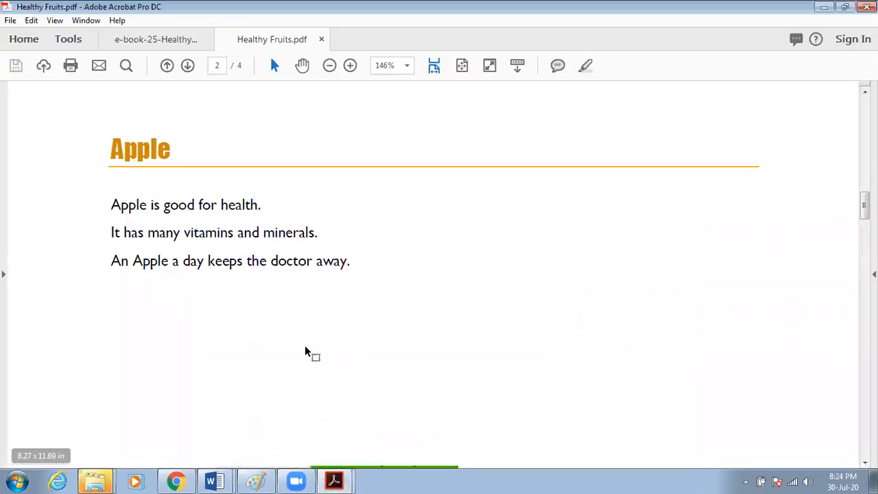
{"action": "left_click_drag", "start_coordinate": [864, 205], "coordinate": [864, 272]}
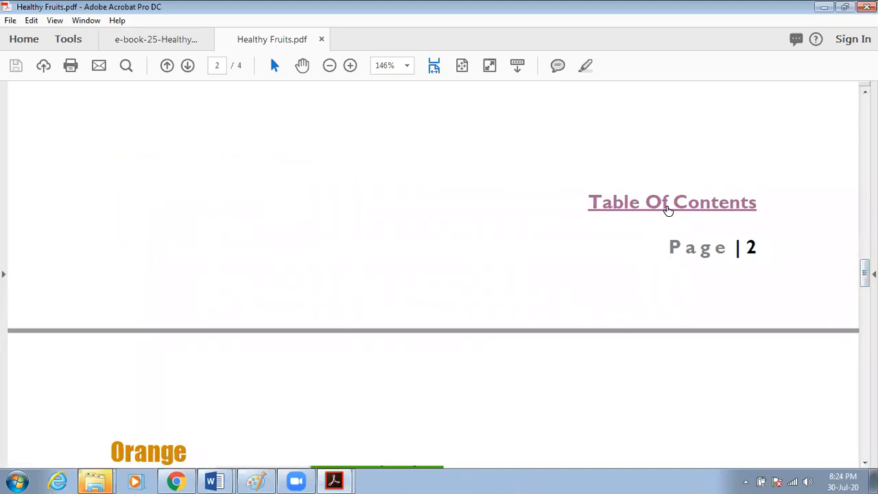
{"action": "left_click", "coordinate": [668, 210]}
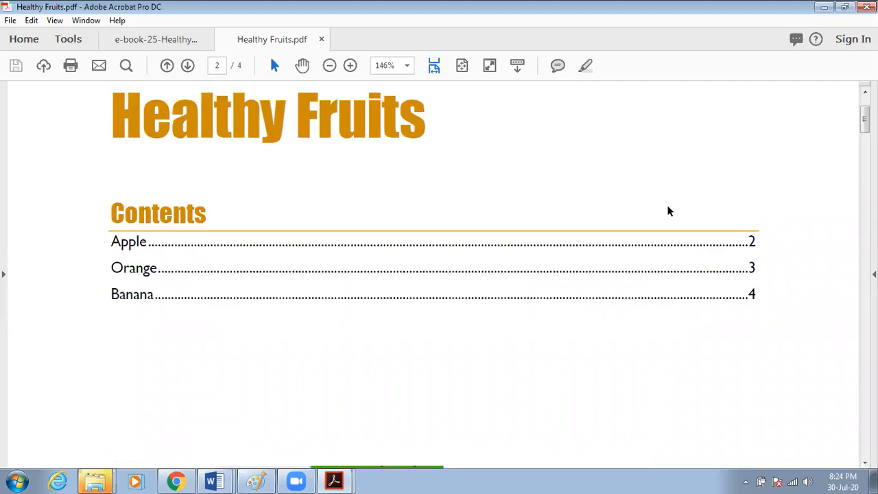
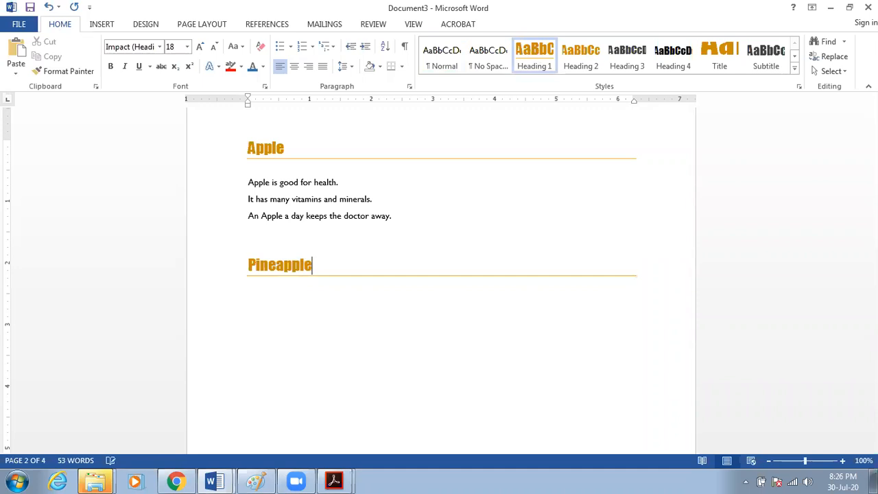
{"action": "double_click", "coordinate": [354, 308]}
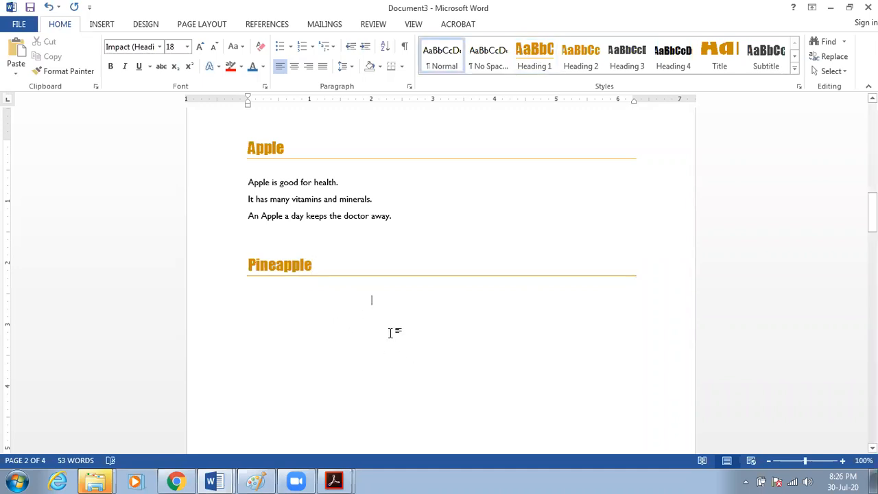
{"action": "key", "text": "Delete"}
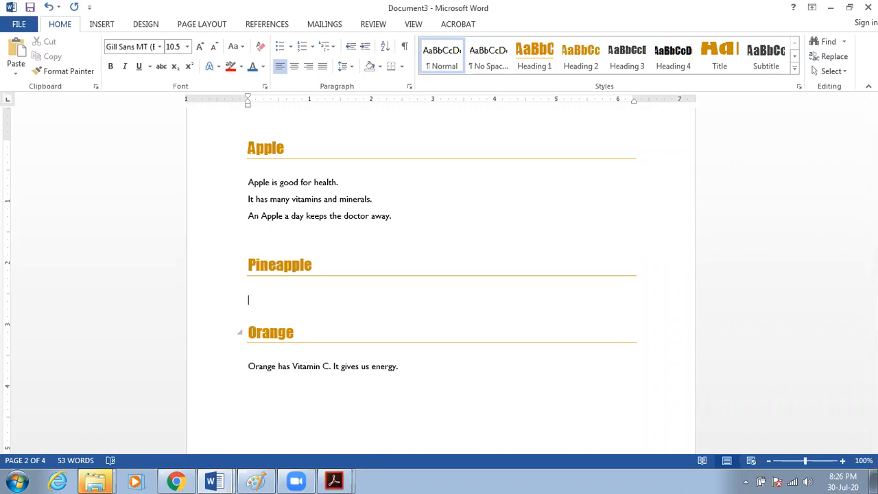
{"action": "key", "text": "ctrl+Return"}
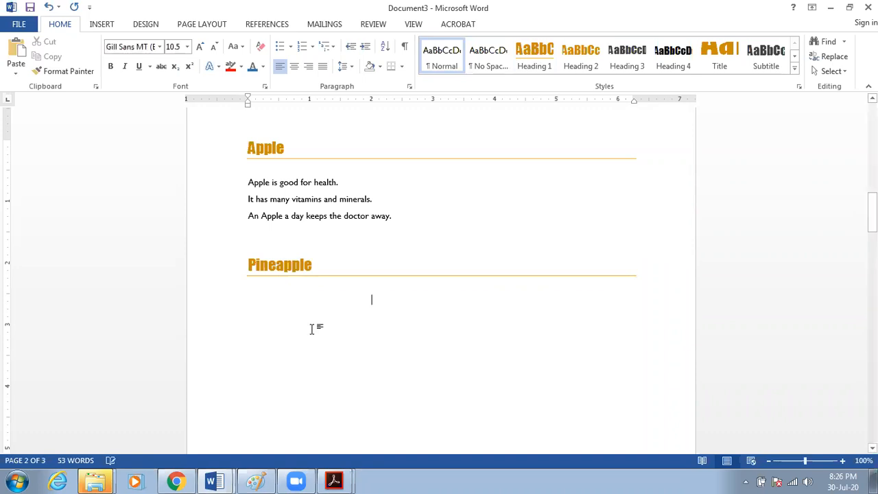
Enter the body text "Pineapple is a healthy fruit." at the start of the line below the Pineapple heading.
{"action": "double_click", "coordinate": [253, 308]}
{"action": "left_click", "coordinate": [253, 307]}
{"action": "type", "text": "Pi"}
{"action": "type", "text": "na"}
{"action": "type", "text": "apple is"}
{"action": "type", "text": " a heal"}
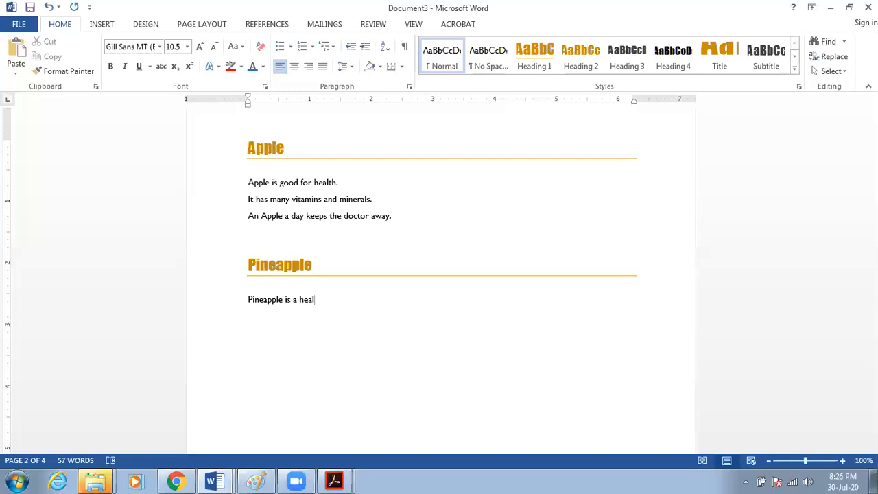
{"action": "type", "text": "thy  fruit."}
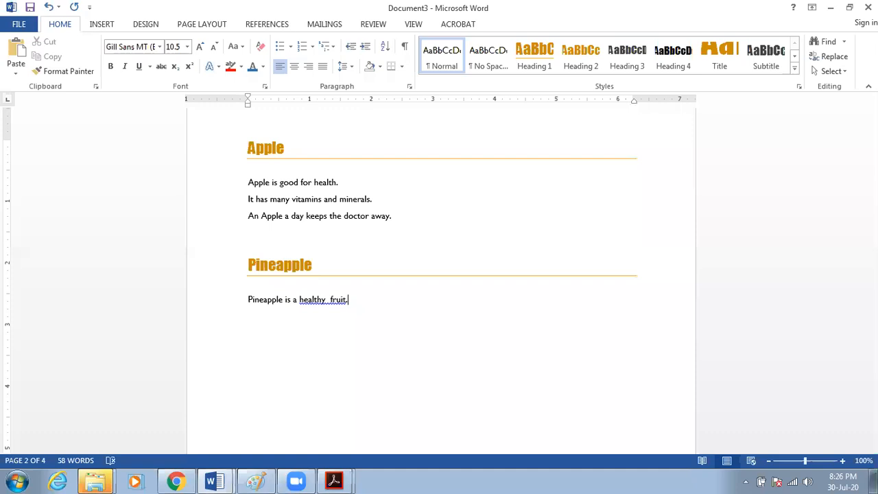
{"action": "key", "text": "BackSpace"}
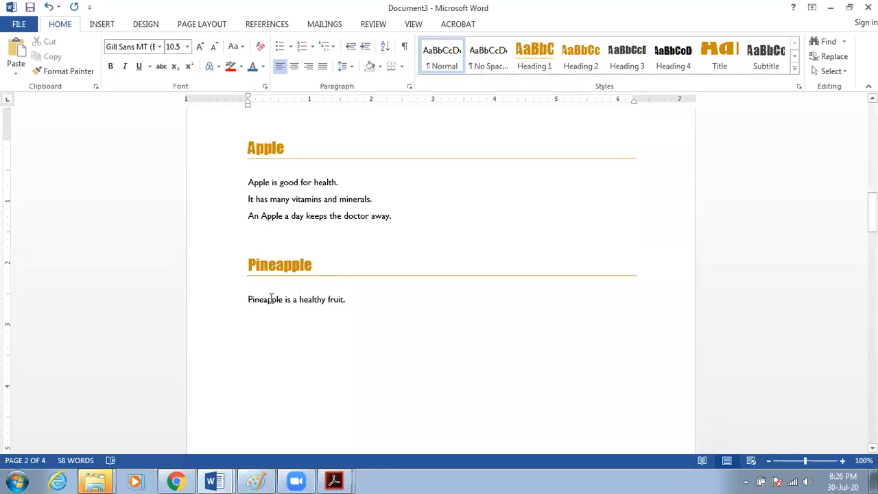
Update the entire table of contents on page 1 to include the new Pineapple heading.
{"action": "scroll", "coordinate": [288, 261], "scroll_direction": "up", "scroll_amount": 10}
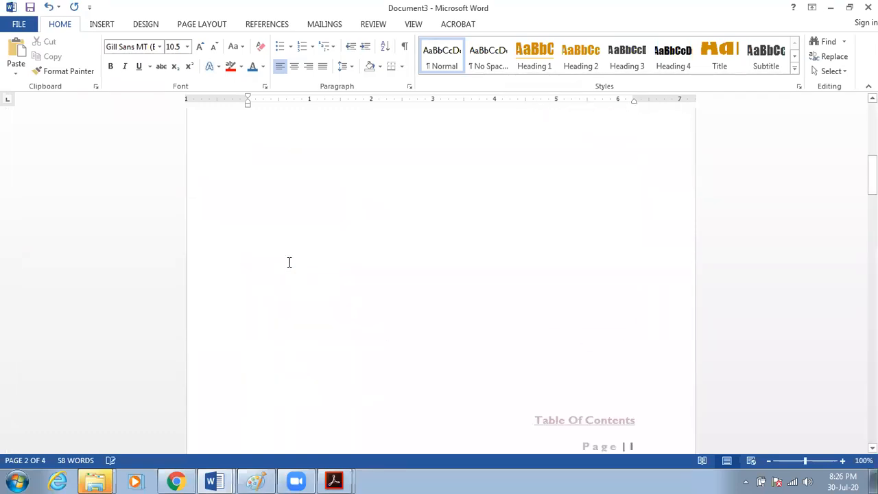
{"action": "scroll", "coordinate": [288, 261], "scroll_direction": "up", "scroll_amount": 5}
{"action": "left_click", "coordinate": [293, 293]}
{"action": "left_click", "coordinate": [273, 356]}
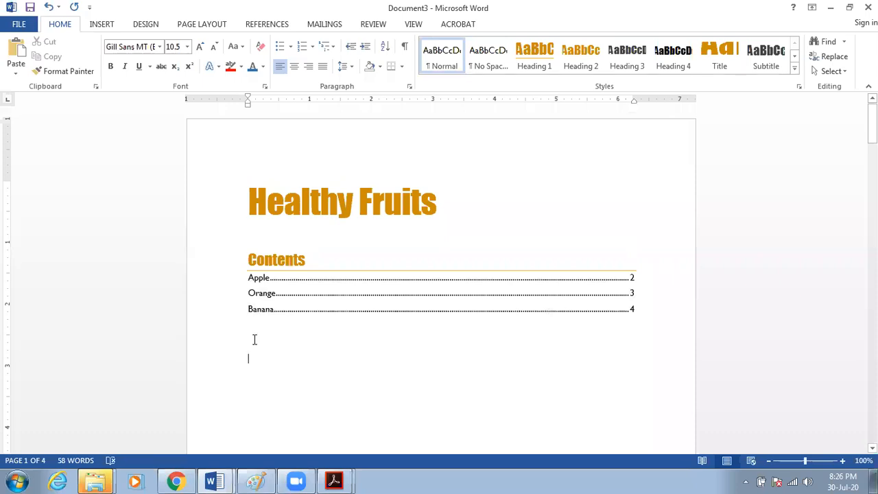
{"action": "left_click", "coordinate": [293, 293]}
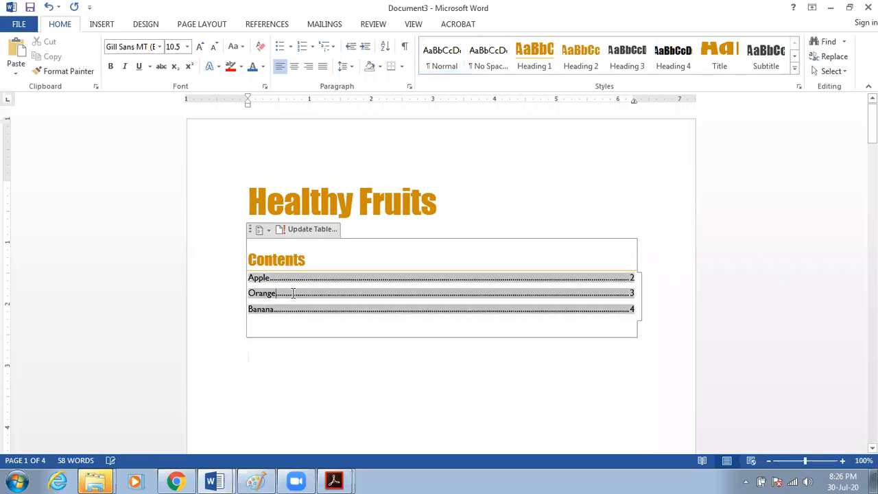
{"action": "left_click", "coordinate": [304, 376]}
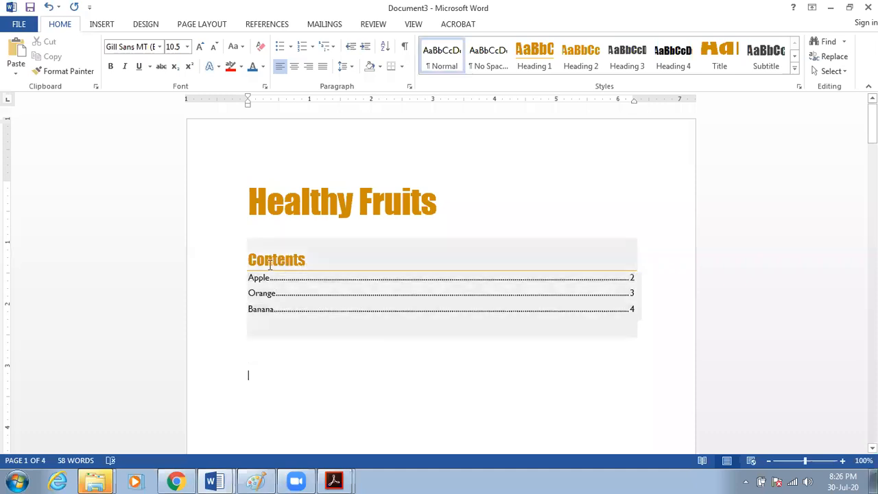
{"action": "left_click", "coordinate": [380, 312]}
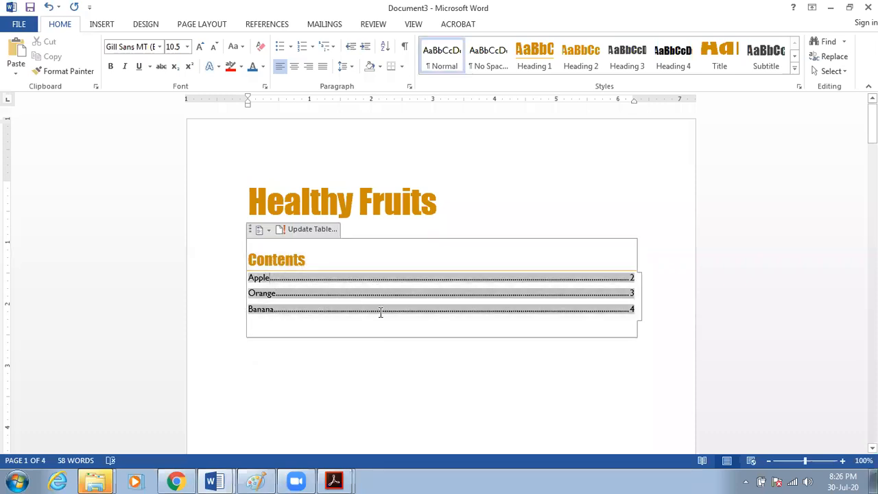
{"action": "left_click", "coordinate": [302, 233]}
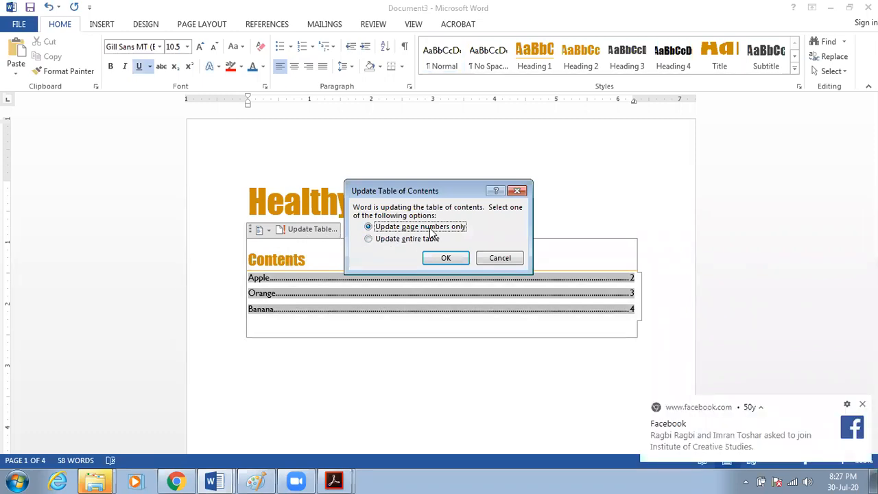
{"action": "left_click", "coordinate": [392, 242]}
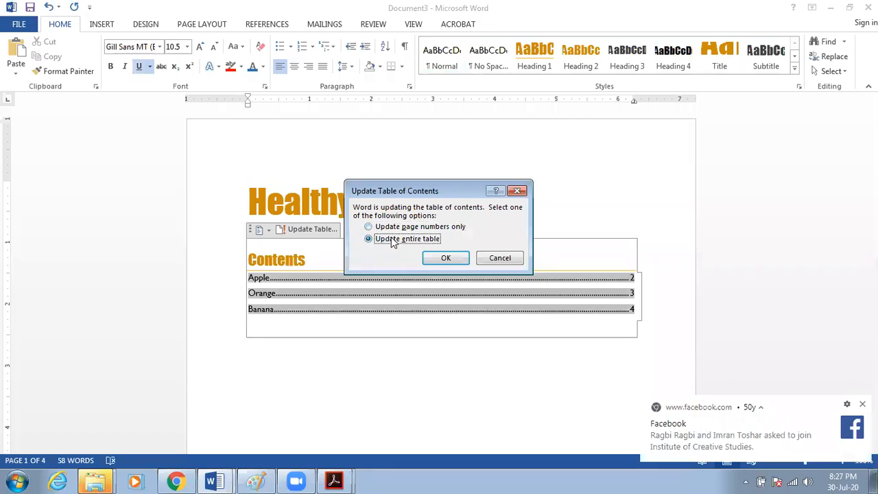
{"action": "left_click", "coordinate": [444, 258]}
{"action": "left_click", "coordinate": [347, 379]}
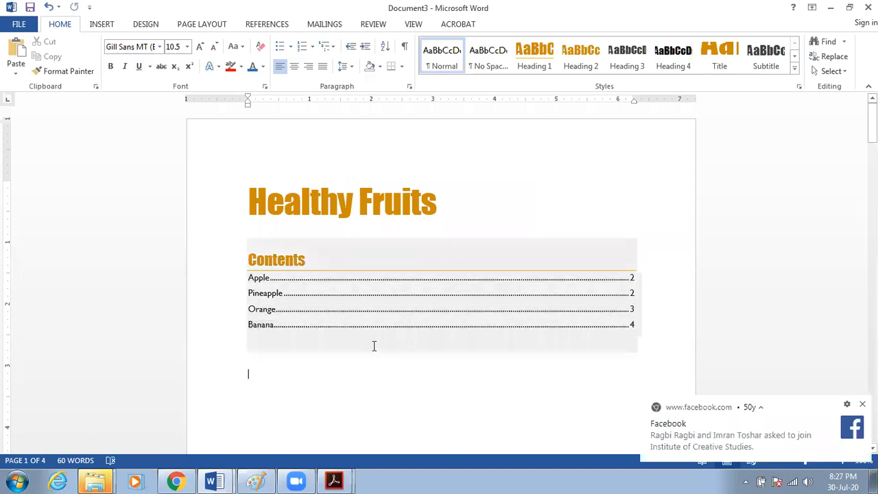
Follow the Pineapple entry in the contents to its heading and return to the first page.
{"action": "left_click", "coordinate": [264, 296], "text": "ctrl"}
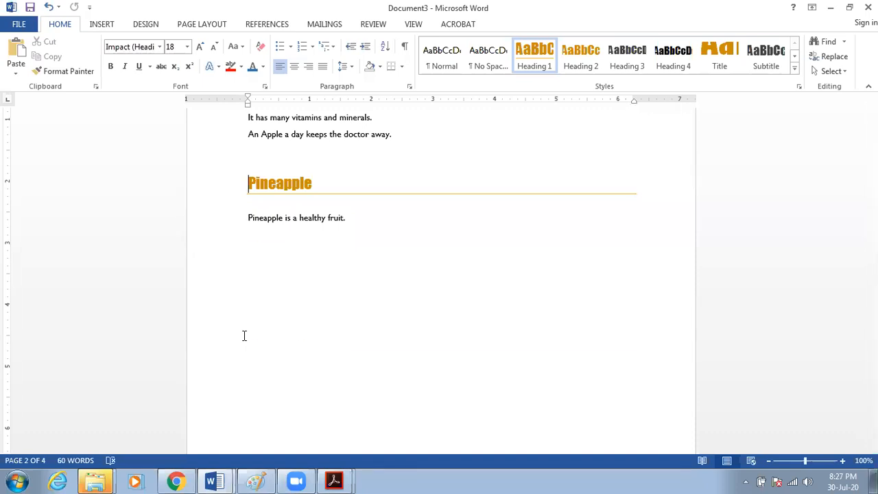
{"action": "scroll", "coordinate": [243, 335], "scroll_direction": "up", "scroll_amount": 15}
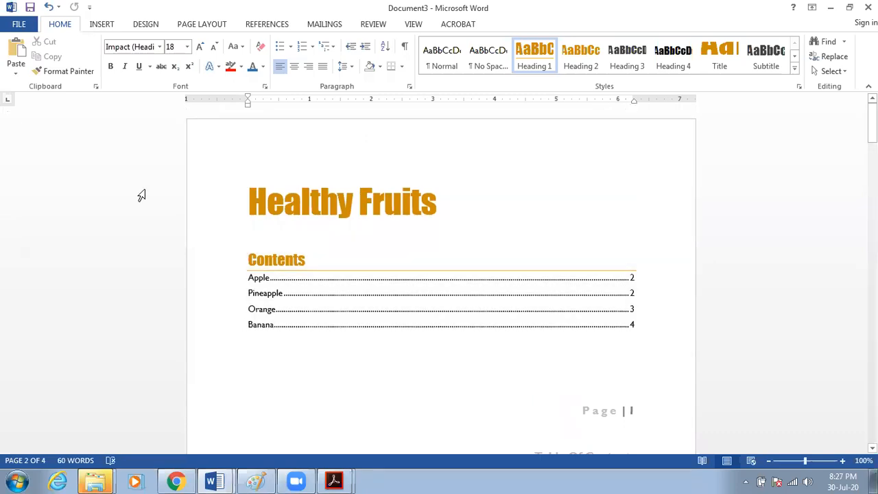
Save a copy of the document to the Desktop as a PDF named "Healthy Fruits 2".
{"action": "left_click", "coordinate": [21, 24]}
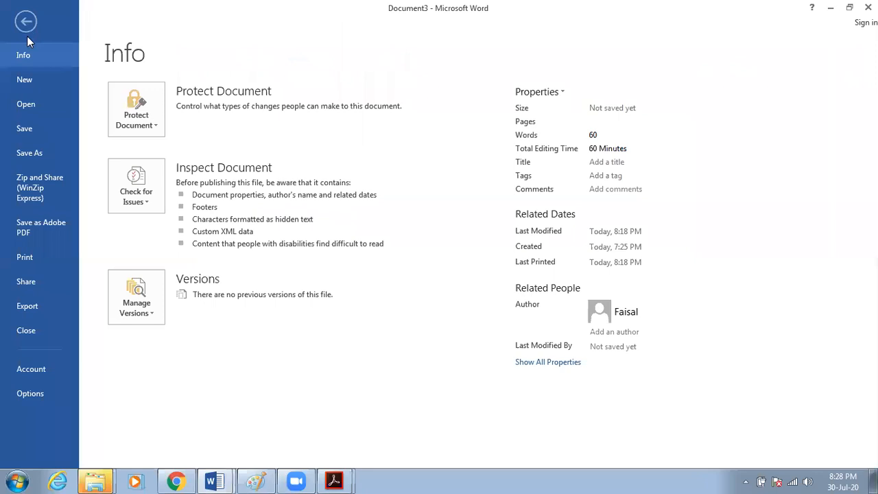
{"action": "left_click", "coordinate": [38, 154]}
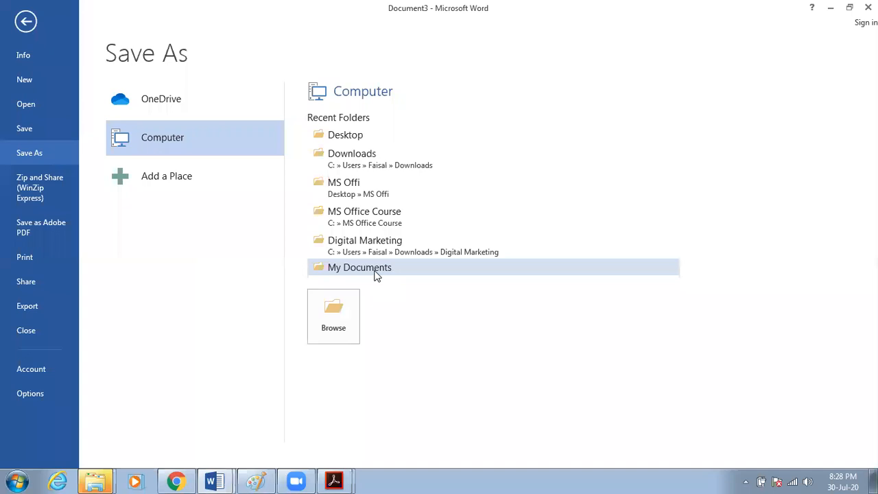
{"action": "left_click", "coordinate": [346, 135]}
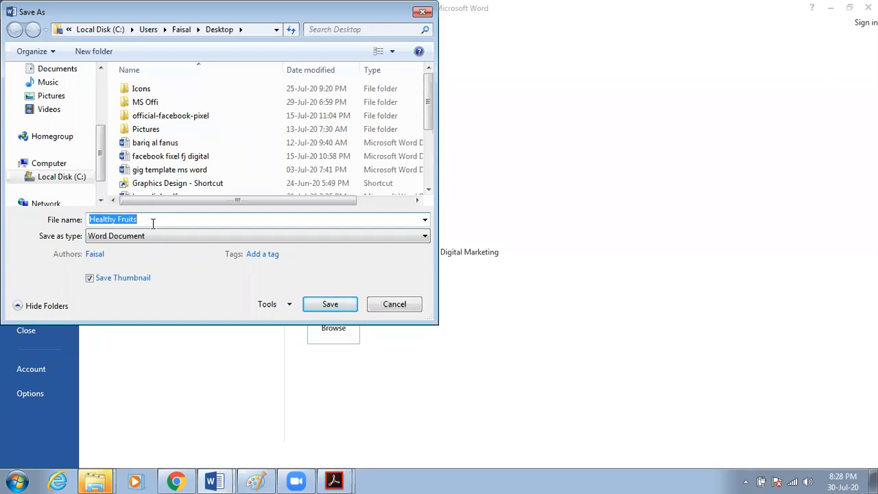
{"action": "left_click", "coordinate": [153, 219]}
{"action": "type", "text": "2"}
{"action": "key", "text": "Tab"}
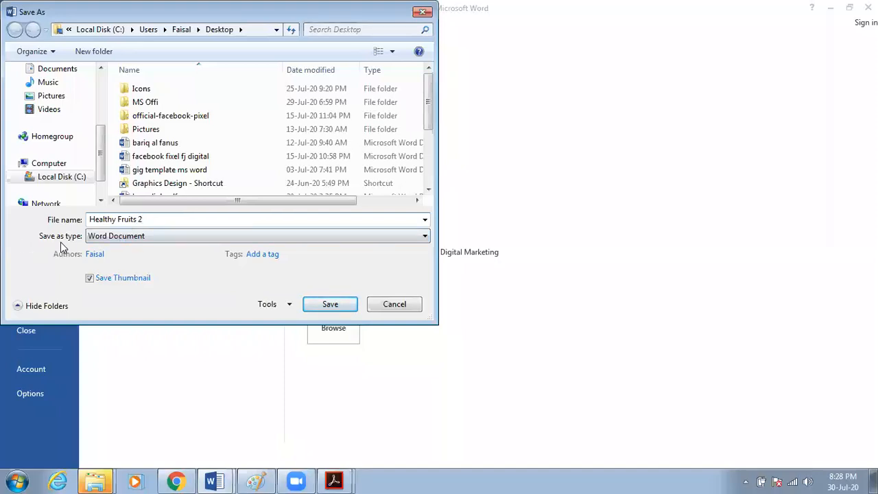
{"action": "left_click", "coordinate": [151, 236]}
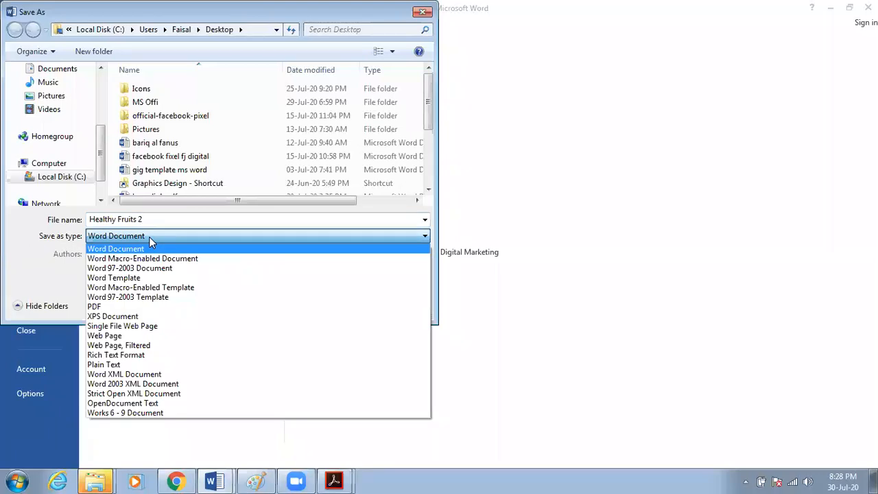
{"action": "left_click", "coordinate": [99, 309]}
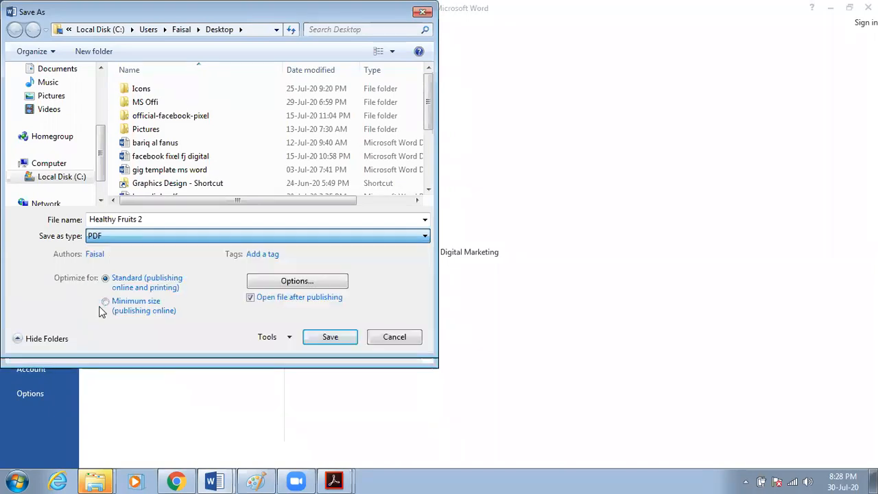
{"action": "left_click", "coordinate": [325, 337]}
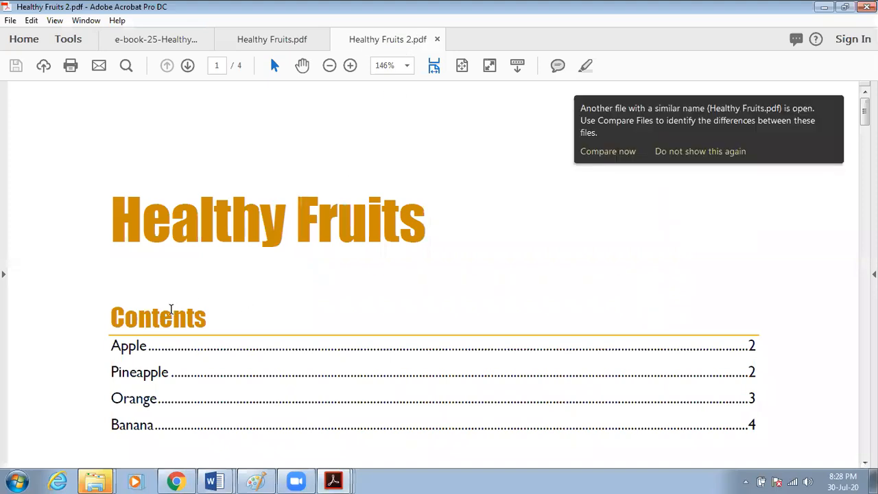
In the exported PDF, follow the Pineapple contents entry, and return through the Table Of Contents link in the page 2 footer.
{"action": "scroll", "coordinate": [173, 310], "scroll_direction": "down", "scroll_amount": 1}
{"action": "left_click", "coordinate": [834, 111]}
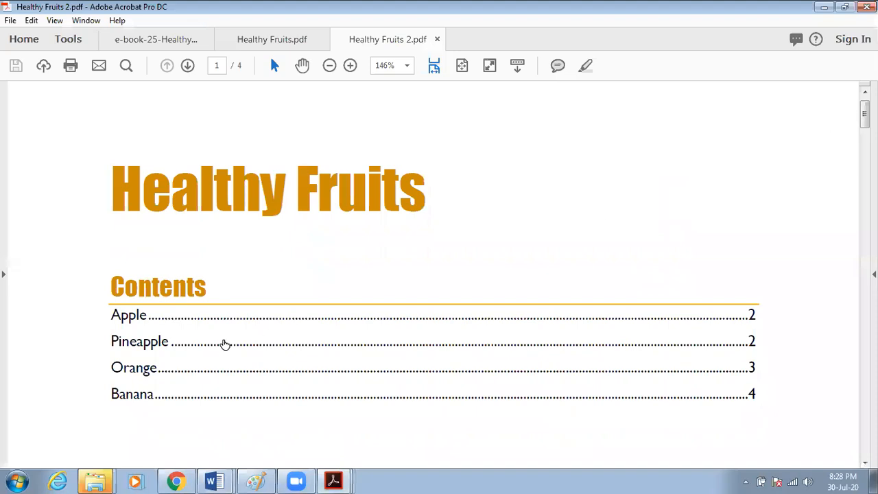
{"action": "scroll", "coordinate": [223, 345], "scroll_direction": "down", "scroll_amount": 1}
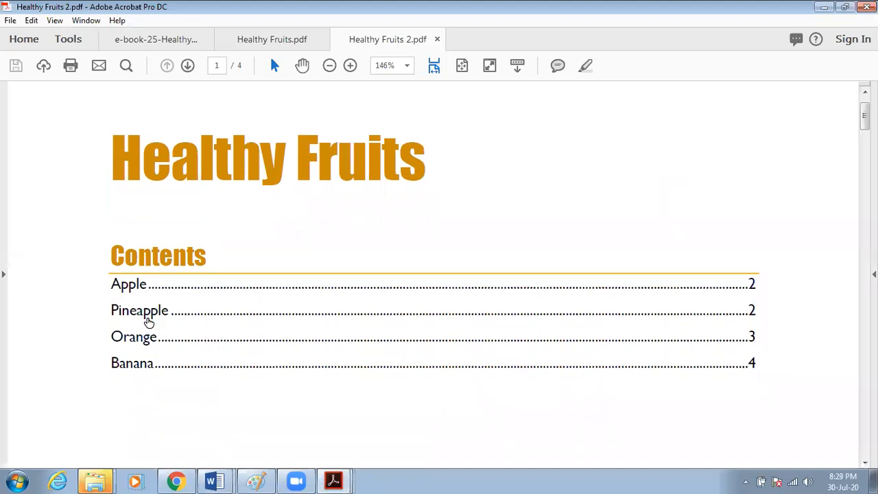
{"action": "left_click", "coordinate": [135, 316]}
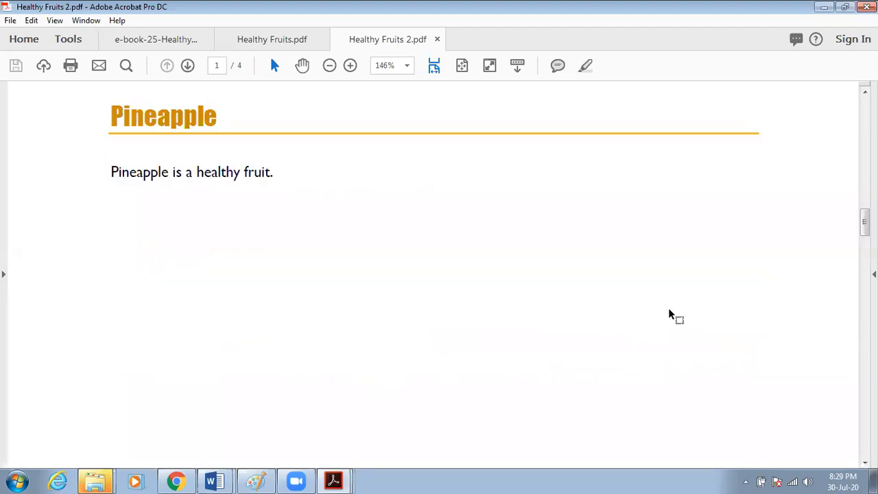
{"action": "scroll", "coordinate": [672, 316], "scroll_direction": "down", "scroll_amount": 10}
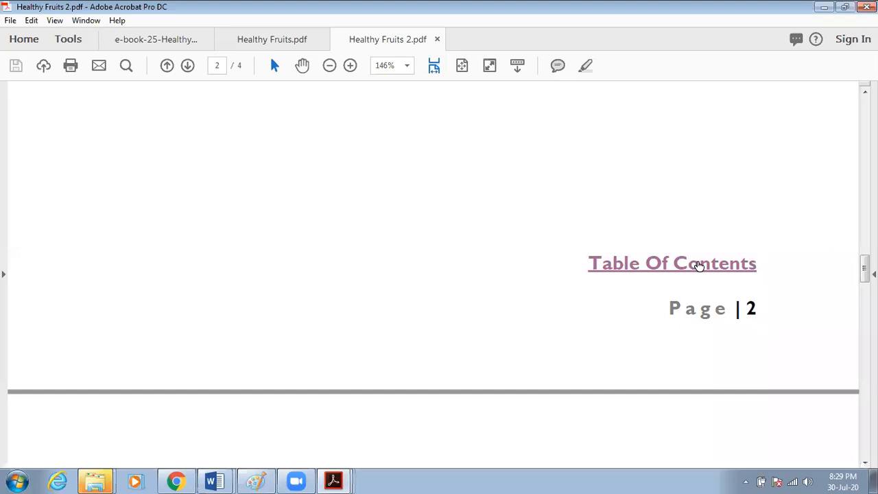
{"action": "left_click", "coordinate": [698, 265]}
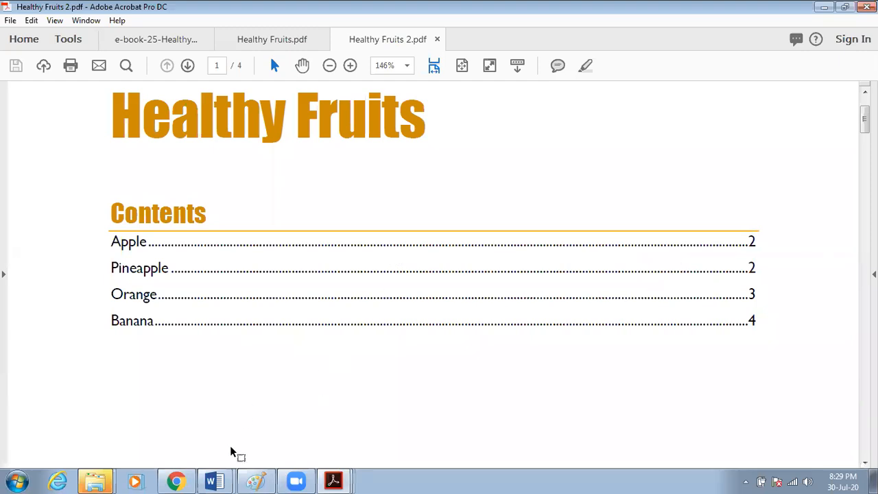
Switch back to Document3 in Word, look over the Apple and Pineapple sections and return to the first page.
{"action": "mouse_move", "coordinate": [211, 480]}
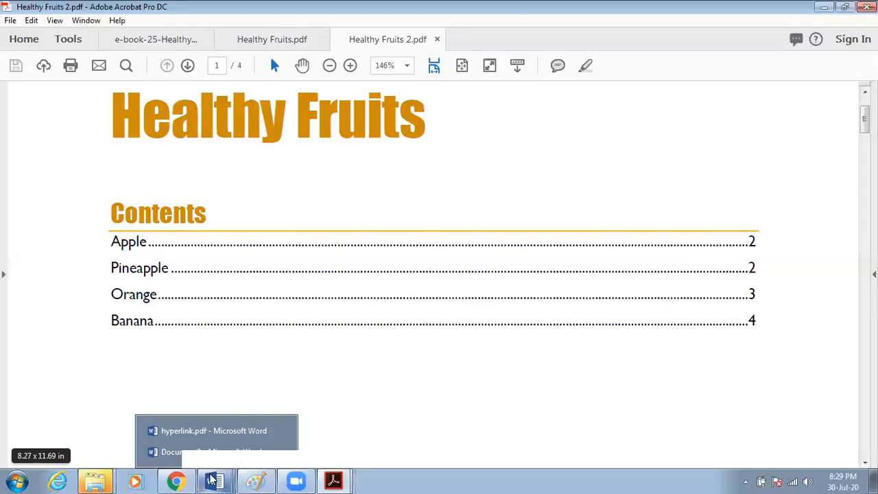
{"action": "left_click", "coordinate": [207, 451]}
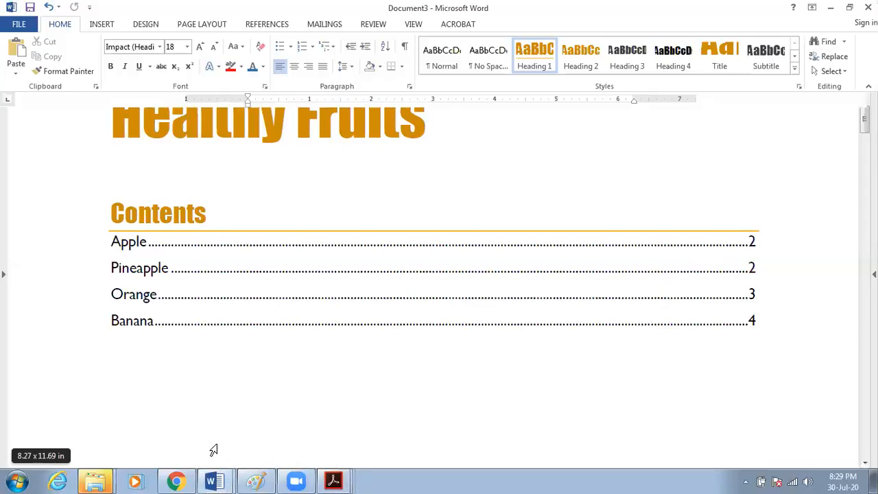
{"action": "scroll", "coordinate": [421, 355], "scroll_direction": "down", "scroll_amount": 2}
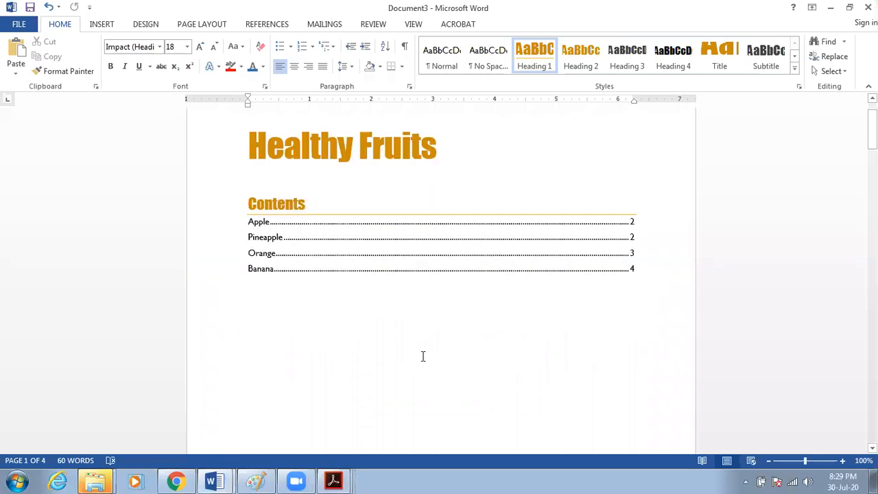
{"action": "scroll", "coordinate": [422, 356], "scroll_direction": "down", "scroll_amount": 20}
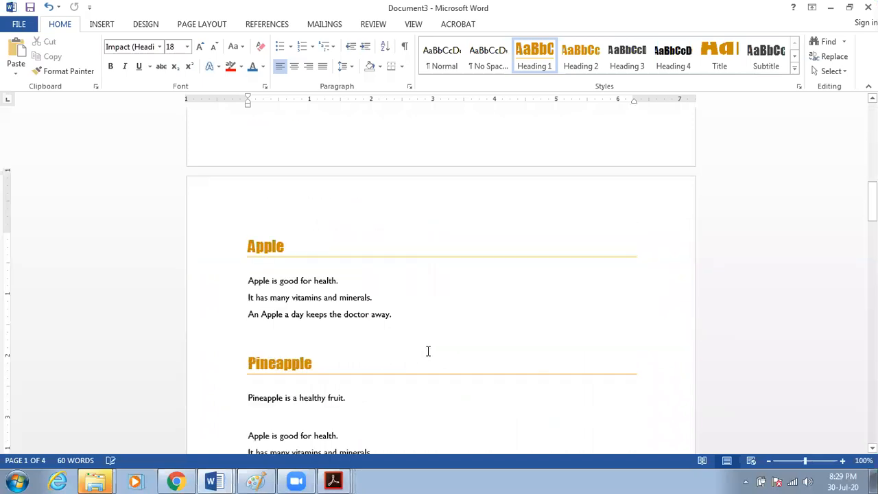
{"action": "scroll", "coordinate": [425, 355], "scroll_direction": "down", "scroll_amount": 2}
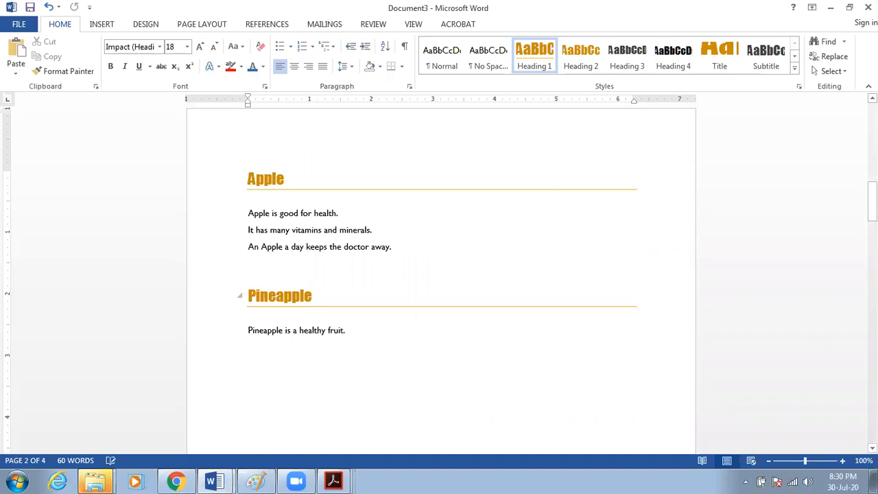
{"action": "left_click_drag", "start_coordinate": [872, 216], "coordinate": [872, 120]}
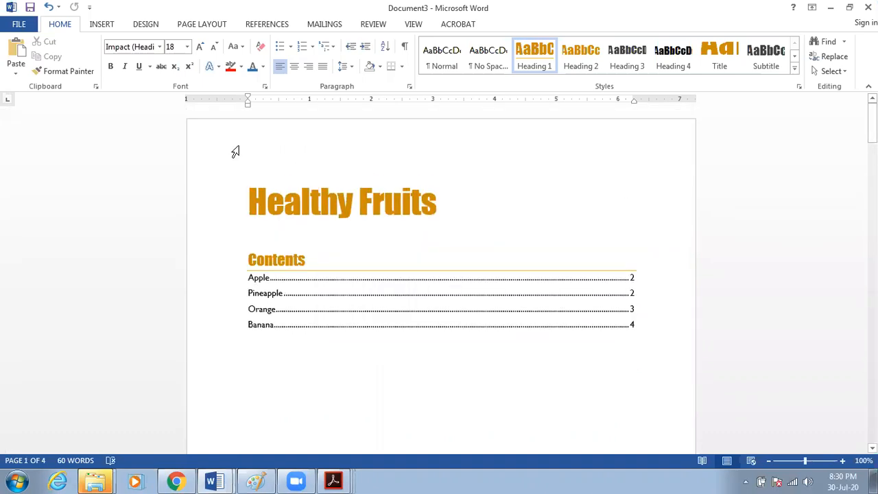
Add an empty line above the Healthy Fruits title and insert a page break there to leave a blank first page.
{"action": "left_click", "coordinate": [102, 25]}
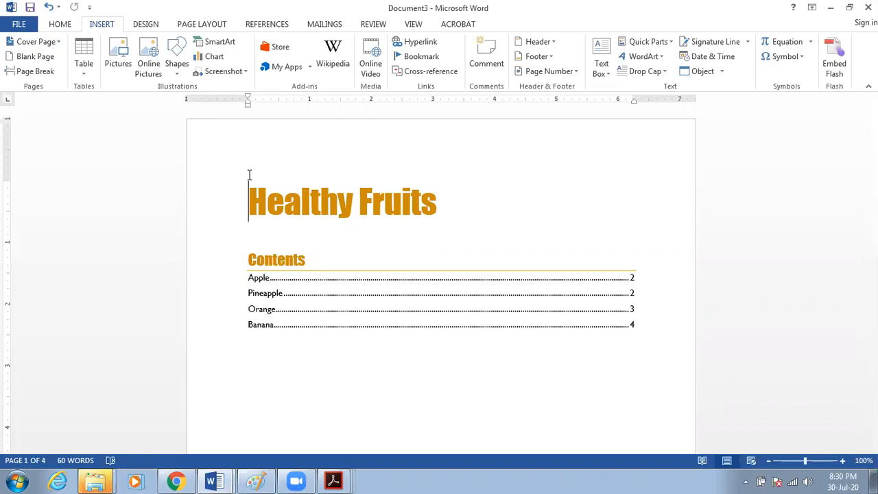
{"action": "key", "text": "Return"}
{"action": "left_click", "coordinate": [249, 175]}
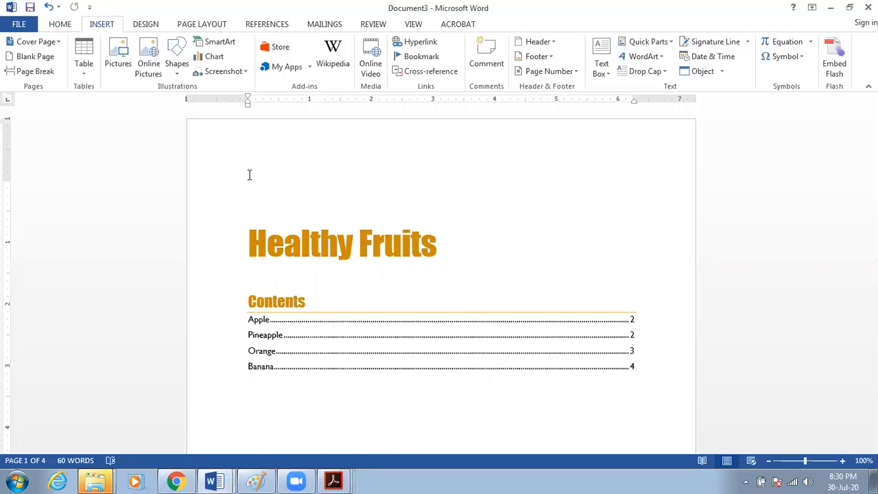
{"action": "key", "text": "ctrl+Return"}
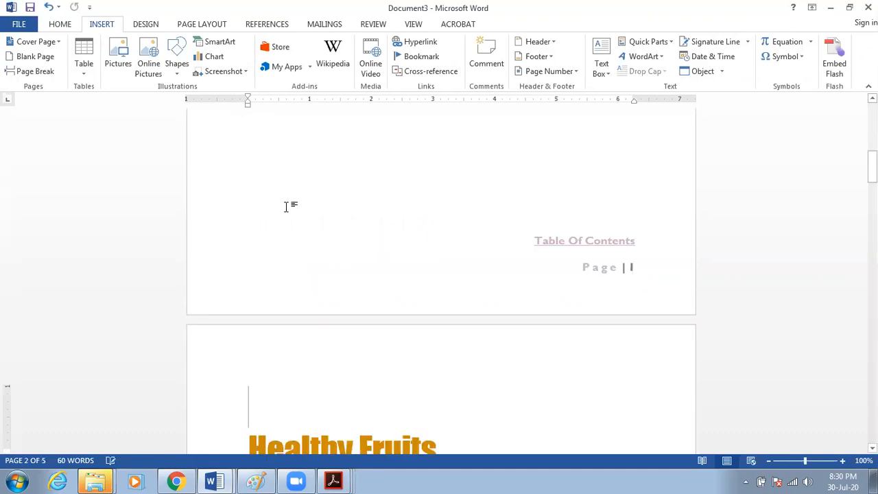
{"action": "scroll", "coordinate": [286, 205], "scroll_direction": "down", "scroll_amount": 5}
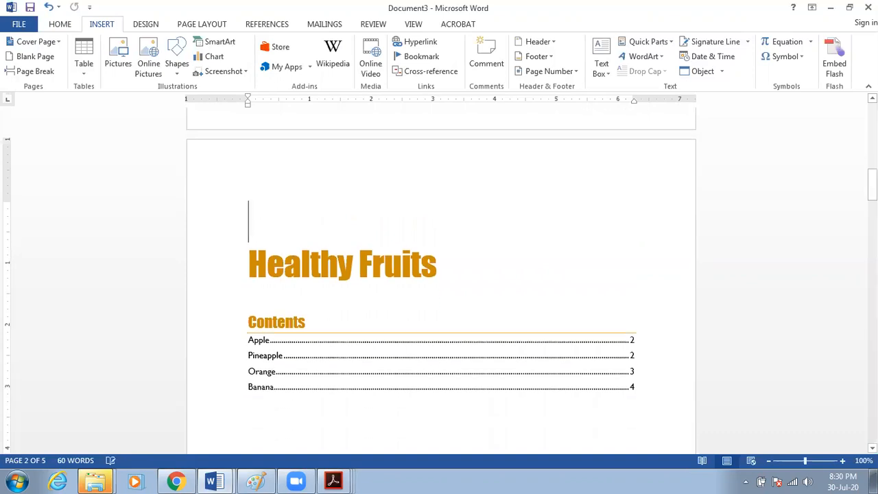
{"action": "key", "text": "ctrl+Return"}
{"action": "scroll", "coordinate": [258, 231], "scroll_direction": "up", "scroll_amount": 2}
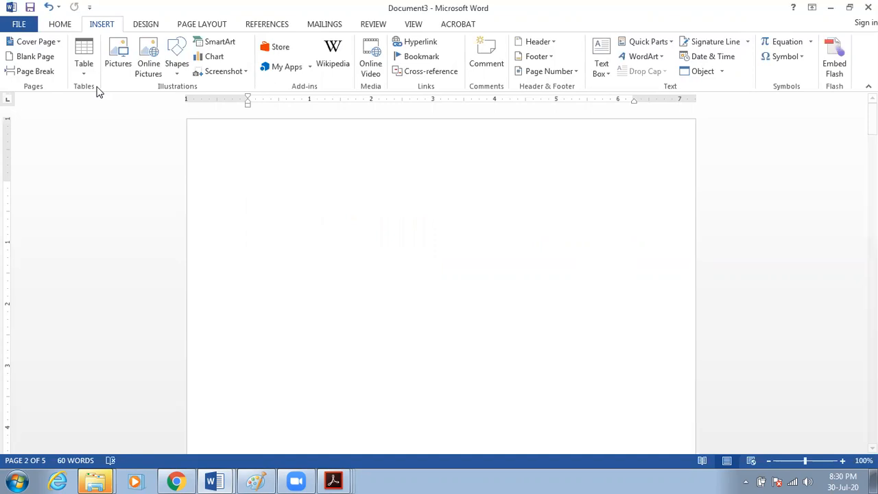
Insert the built-in Banded cover page at the start of the document.
{"action": "left_click", "coordinate": [38, 44]}
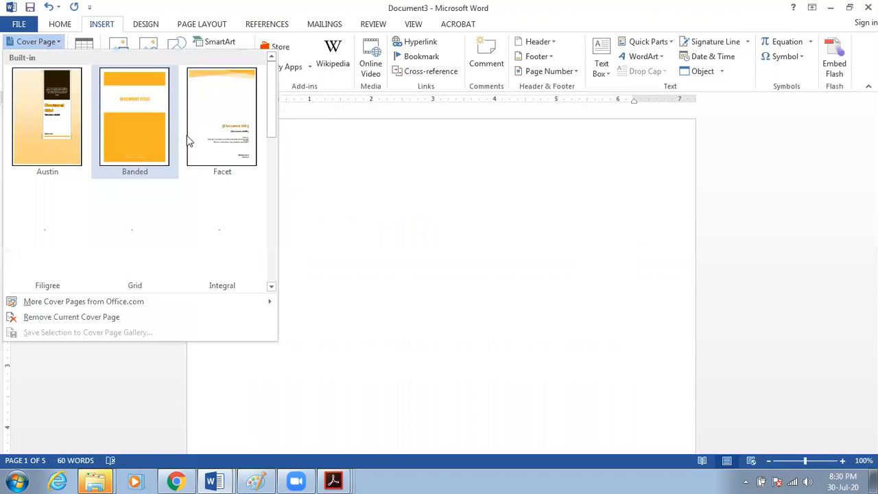
{"action": "left_click", "coordinate": [130, 145]}
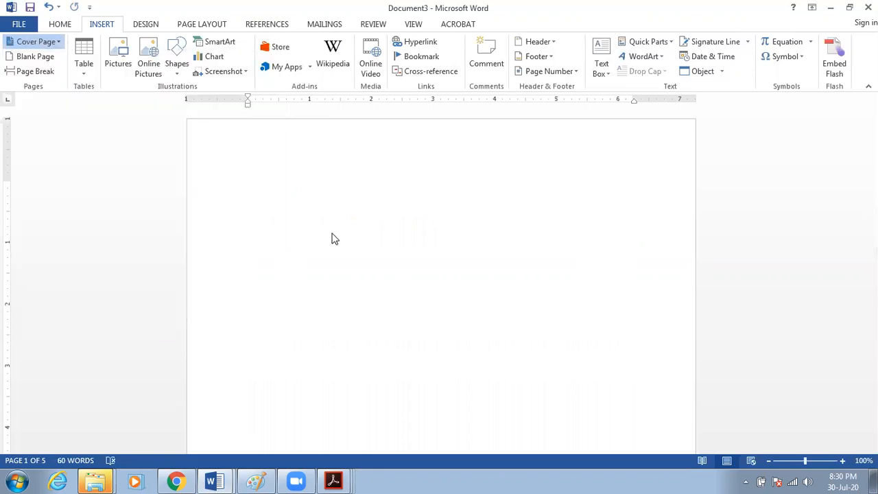
{"action": "scroll", "coordinate": [441, 265], "scroll_direction": "down", "scroll_amount": 3}
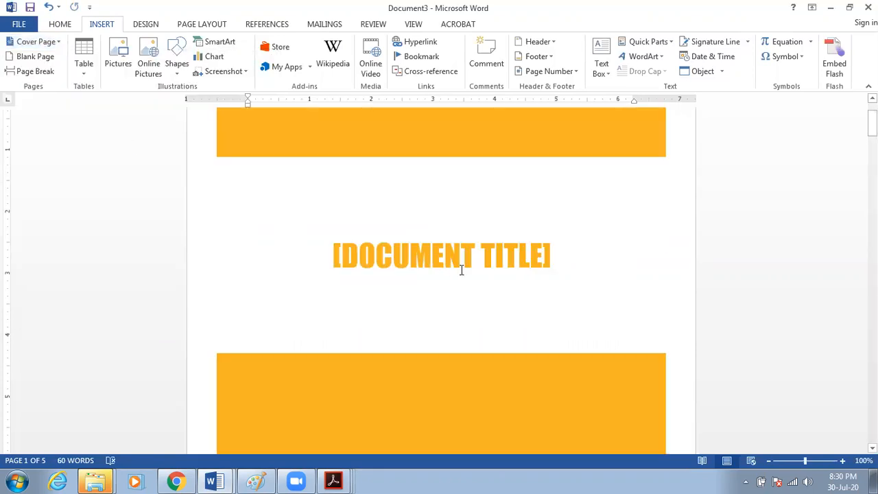
Clear the document title placeholder on the cover page and apply the Heading 1 style to the title line.
{"action": "left_click", "coordinate": [553, 249]}
{"action": "triple_click", "coordinate": [551, 255]}
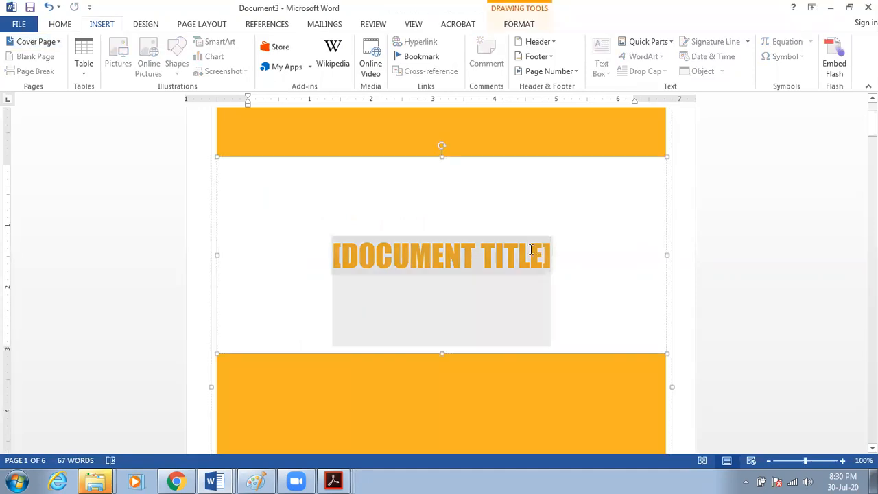
{"action": "left_click", "coordinate": [54, 26]}
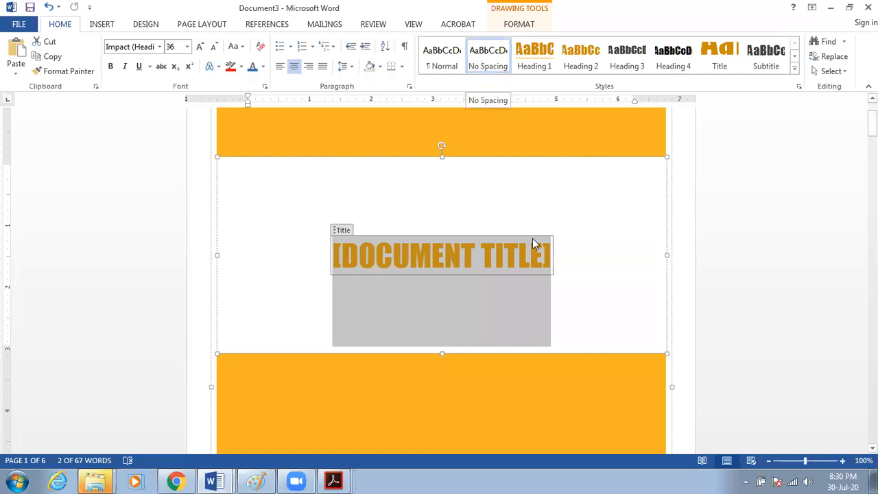
{"action": "key", "text": "Delete"}
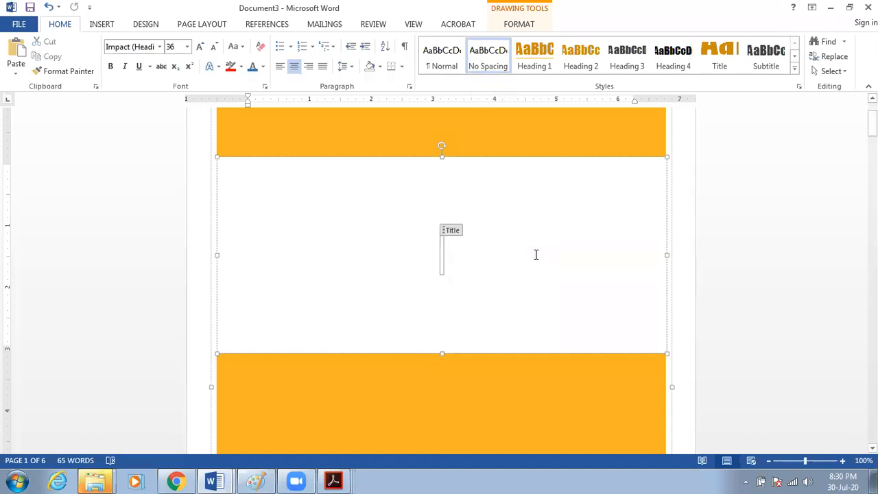
{"action": "left_click", "coordinate": [535, 60]}
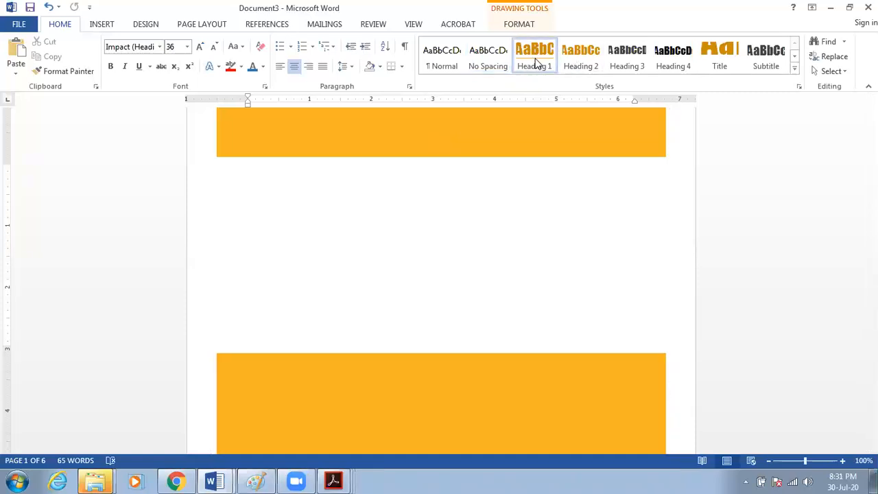
{"action": "left_click", "coordinate": [508, 181]}
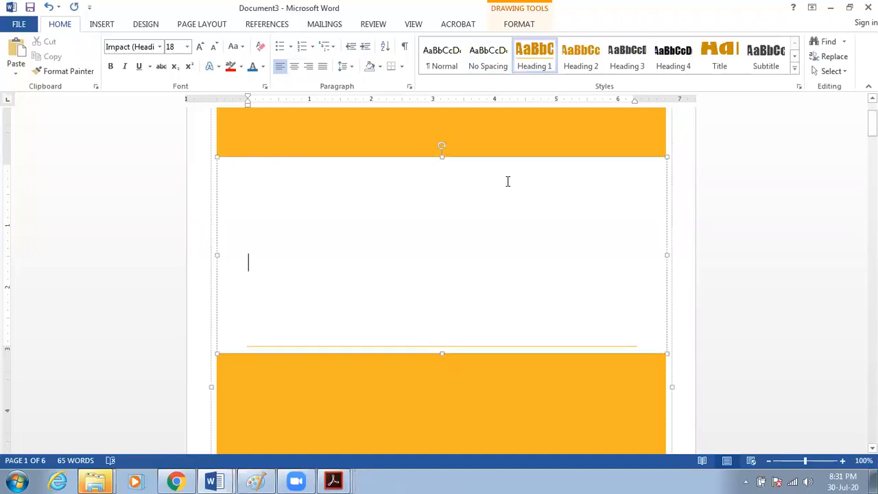
Enter "Healthy Nutritional Facts" as the cover page title.
{"action": "type", "text": "Health"}
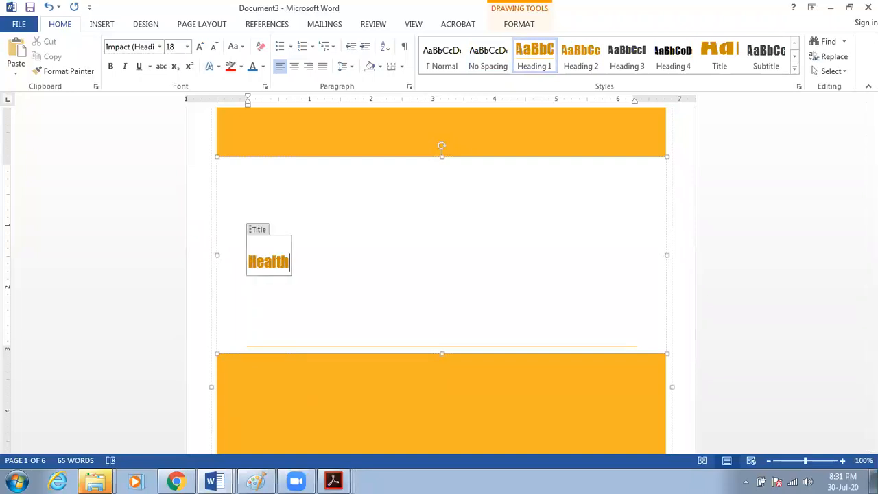
{"action": "type", "text": "y Life"}
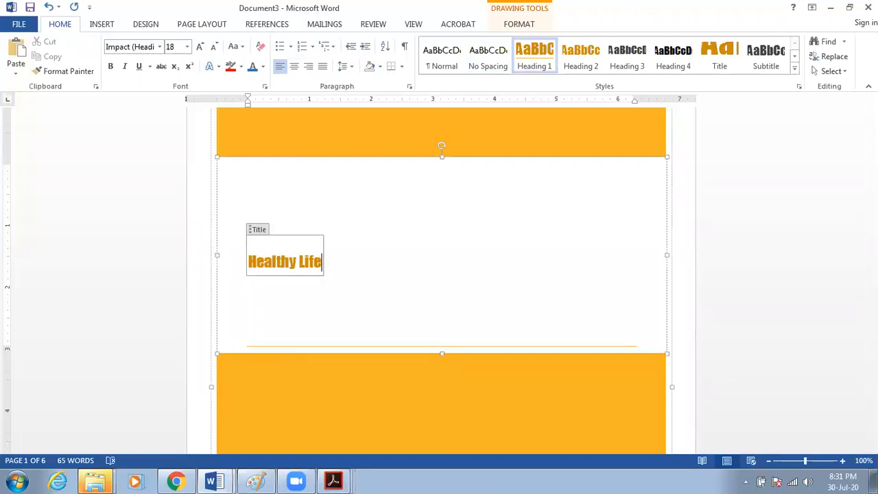
{"action": "type", "text": "Sty"}
{"action": "key", "text": "BackSpace"}
{"action": "key", "text": "BackSpace"}
{"action": "key", "text": "BackSpace"}
{"action": "key", "text": "BackSpace"}
{"action": "key", "text": "BackSpace"}
{"action": "key", "text": "BackSpace"}
{"action": "key", "text": "BackSpace"}
{"action": "type", "text": "Nut"}
{"action": "type", "text": "ru"}
{"action": "key", "text": "BackSpace"}
{"action": "type", "text": "itional Facts"}
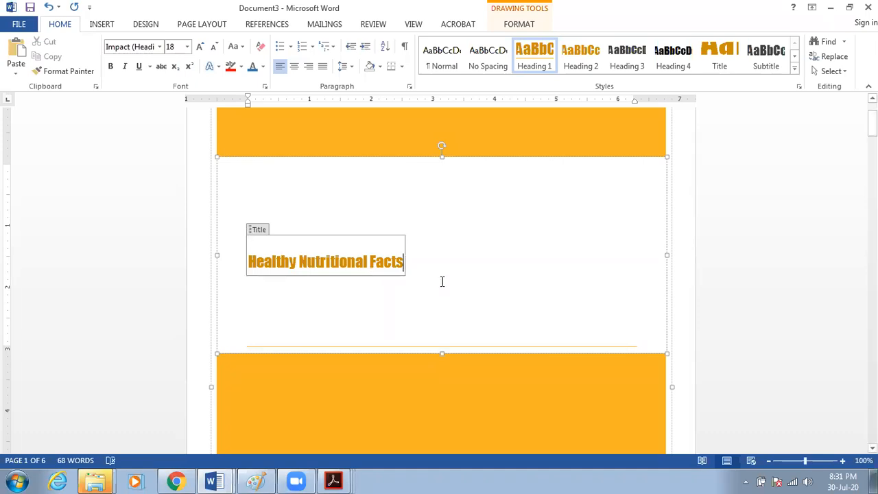
{"action": "scroll", "coordinate": [438, 282], "scroll_direction": "up", "scroll_amount": 1}
{"action": "scroll", "coordinate": [438, 281], "scroll_direction": "down", "scroll_amount": 10}
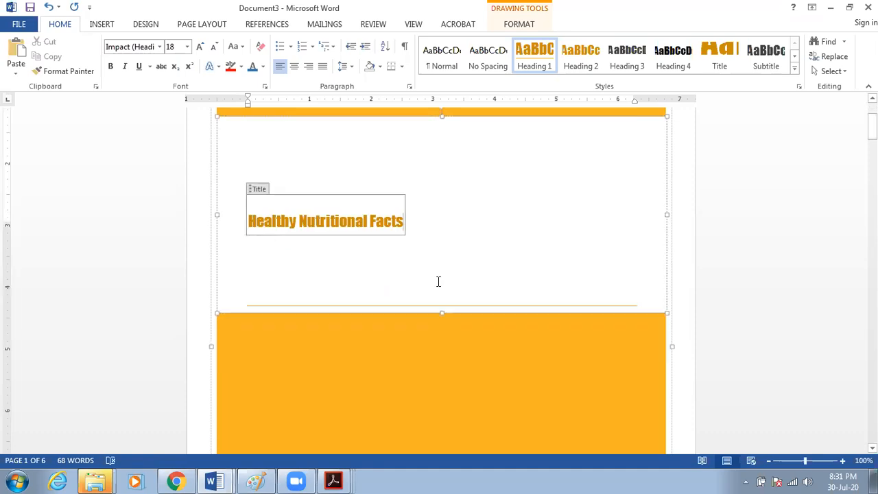
Delete the page break on the blank second page so the Healthy Fruits page directly follows the cover page.
{"action": "scroll", "coordinate": [438, 281], "scroll_direction": "down", "scroll_amount": 3}
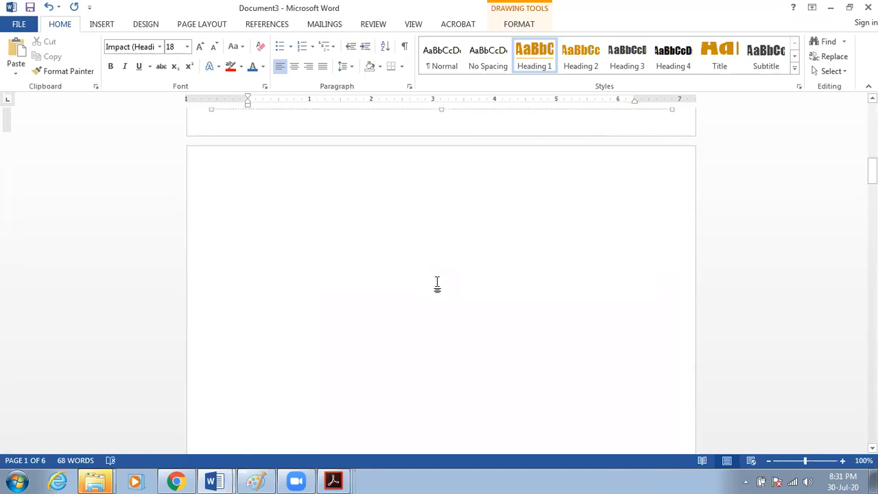
{"action": "scroll", "coordinate": [422, 284], "scroll_direction": "down", "scroll_amount": 5}
{"action": "scroll", "coordinate": [418, 282], "scroll_direction": "up", "scroll_amount": 5}
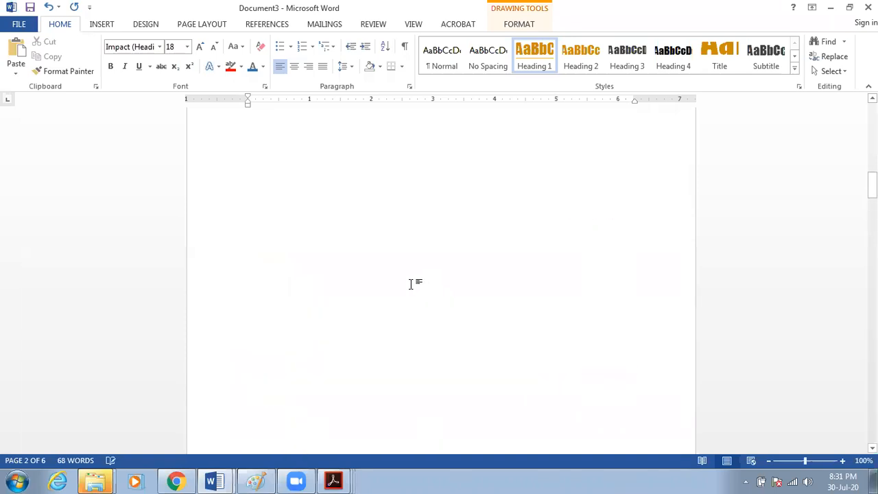
{"action": "scroll", "coordinate": [408, 281], "scroll_direction": "up", "scroll_amount": 3}
{"action": "left_click", "coordinate": [393, 286]}
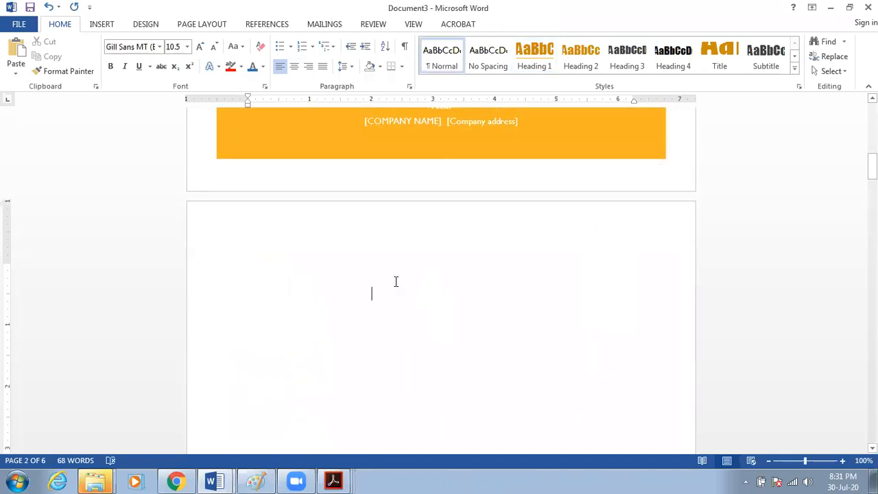
{"action": "key", "text": "Delete"}
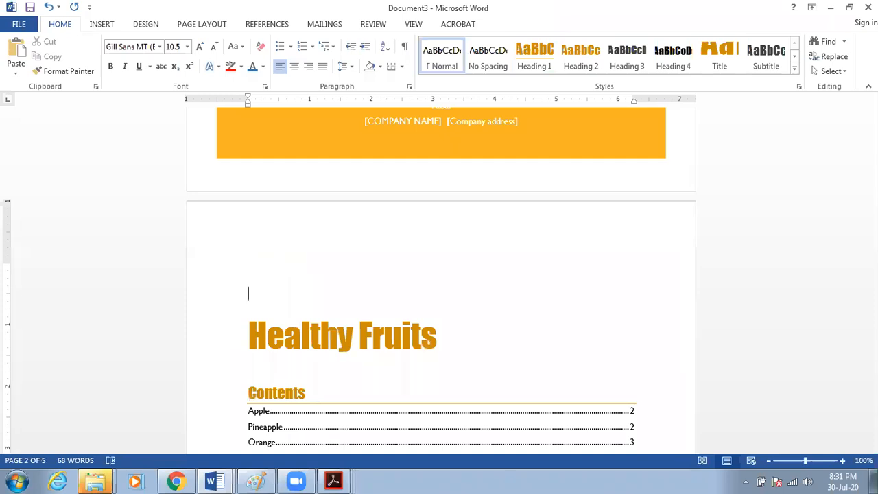
Undo the page break deletion and remove the blank page between the cover and the Healthy Fruits page again.
{"action": "key", "text": "ctrl+Home"}
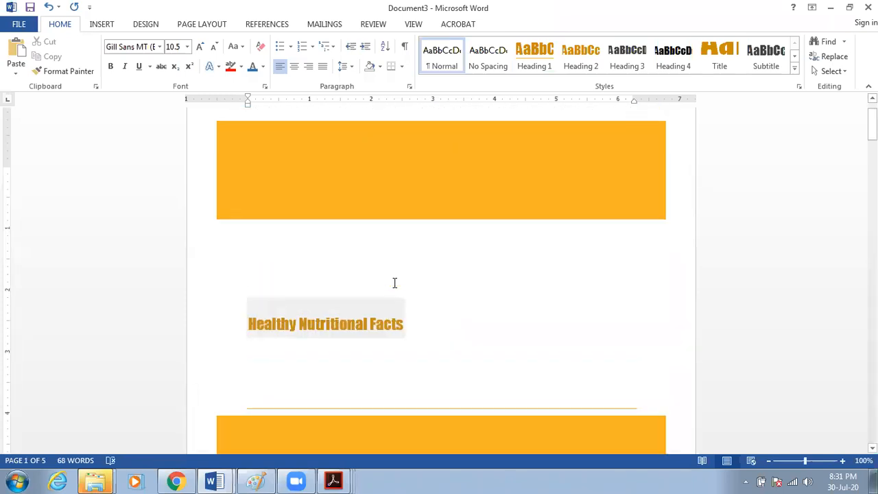
{"action": "scroll", "coordinate": [394, 283], "scroll_direction": "down", "scroll_amount": 10}
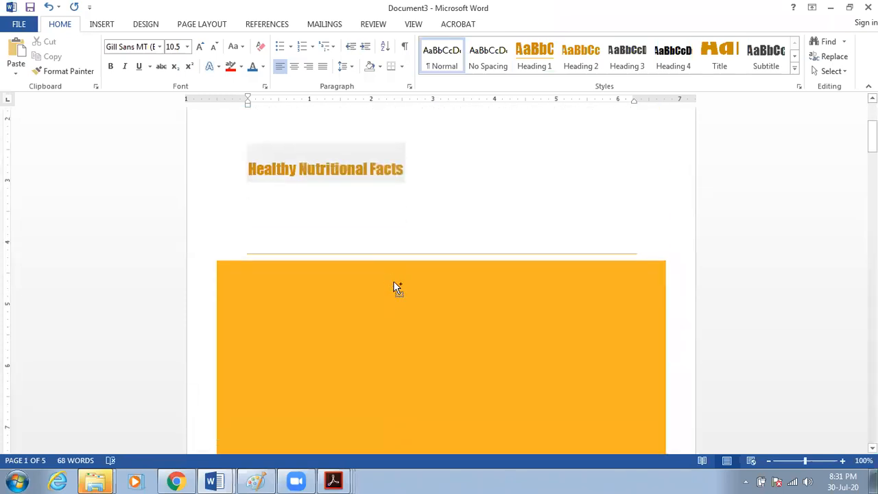
{"action": "scroll", "coordinate": [392, 284], "scroll_direction": "down", "scroll_amount": 2}
{"action": "scroll", "coordinate": [388, 288], "scroll_direction": "up", "scroll_amount": 3}
{"action": "scroll", "coordinate": [388, 288], "scroll_direction": "down", "scroll_amount": 7}
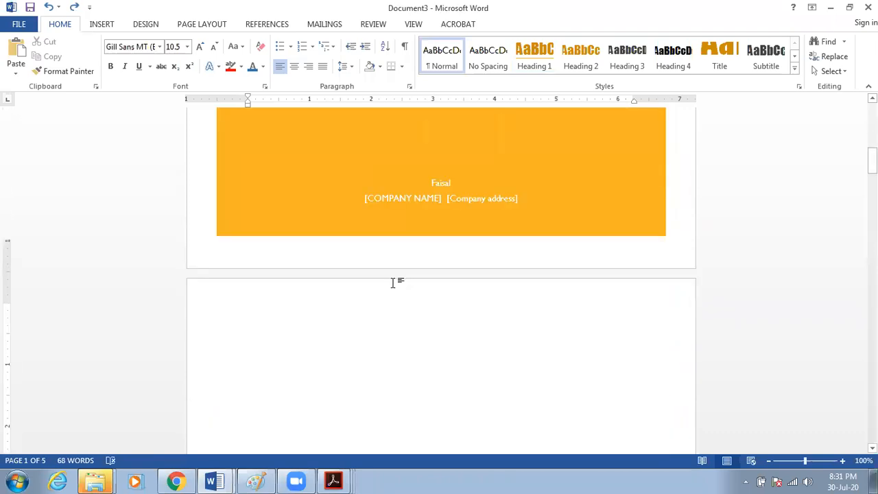
{"action": "scroll", "coordinate": [393, 283], "scroll_direction": "down", "scroll_amount": 8}
{"action": "scroll", "coordinate": [393, 283], "scroll_direction": "up", "scroll_amount": 2}
{"action": "key", "text": "ctrl+z"}
{"action": "key", "text": "BackSpace"}
{"action": "scroll", "coordinate": [394, 300], "scroll_direction": "up", "scroll_amount": 2}
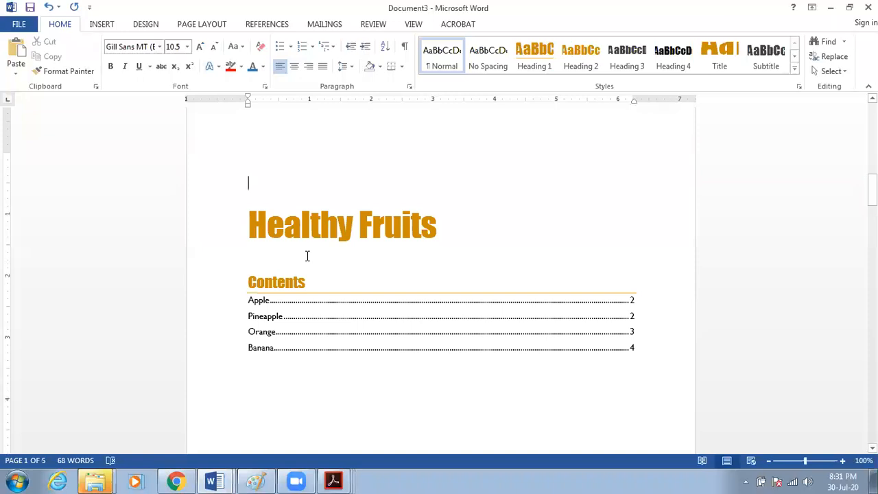
Update the entire table of contents, including new headings as well as page numbers.
{"action": "left_click", "coordinate": [308, 300]}
{"action": "left_click", "coordinate": [311, 251]}
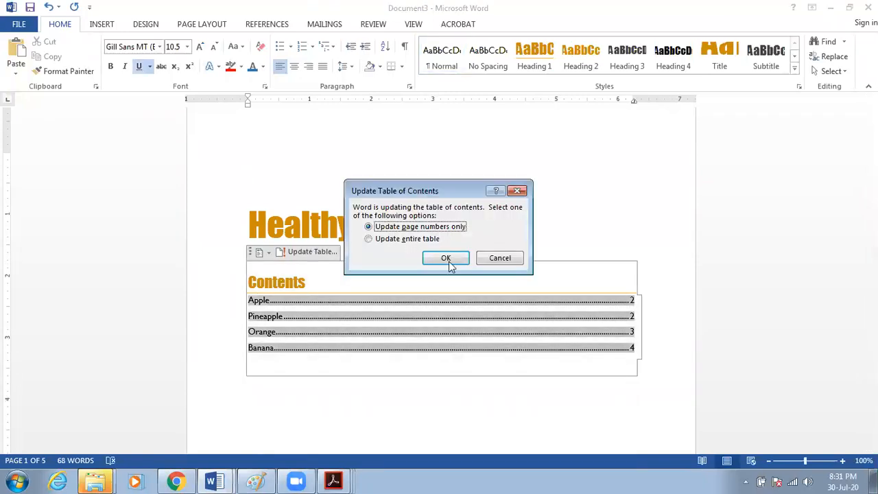
{"action": "left_click", "coordinate": [413, 238]}
{"action": "left_click", "coordinate": [446, 259]}
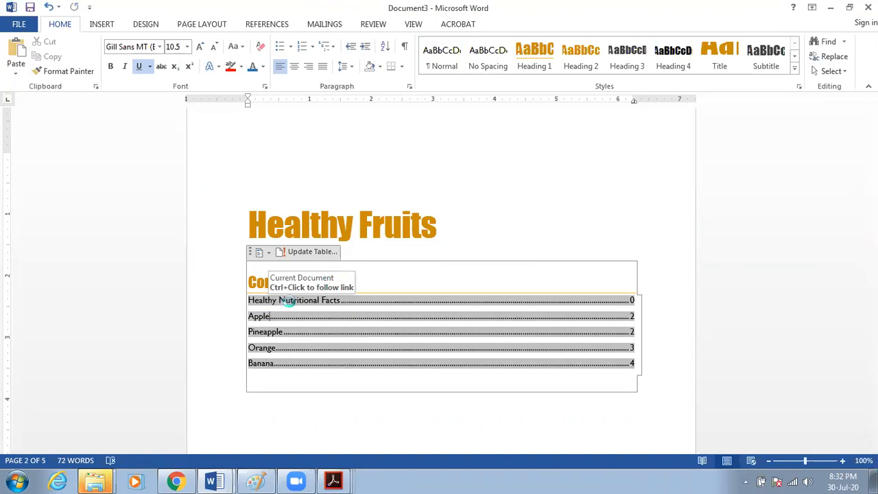
Follow the Healthy Nutritional Facts link in the table of contents and examine the title it leads to on the cover page.
{"action": "left_click", "coordinate": [289, 302], "text": "ctrl"}
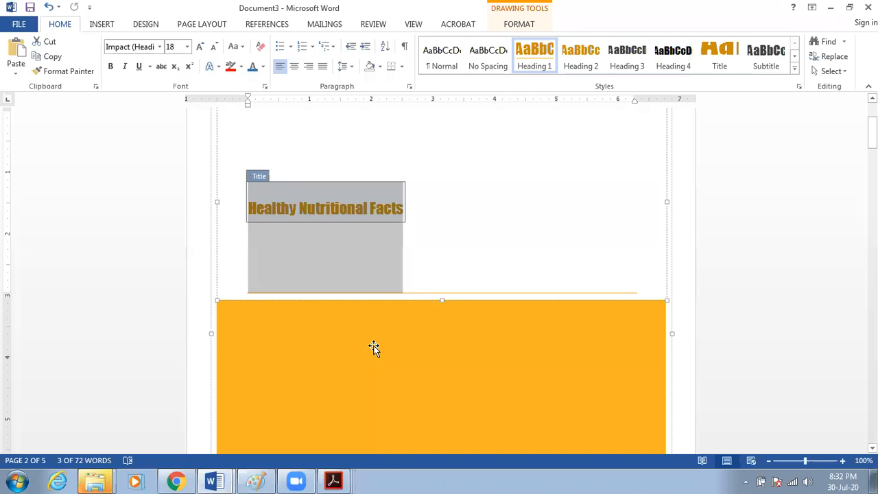
{"action": "left_click", "coordinate": [349, 272]}
{"action": "scroll", "coordinate": [347, 288], "scroll_direction": "up", "scroll_amount": 2}
{"action": "scroll", "coordinate": [347, 288], "scroll_direction": "up", "scroll_amount": 3}
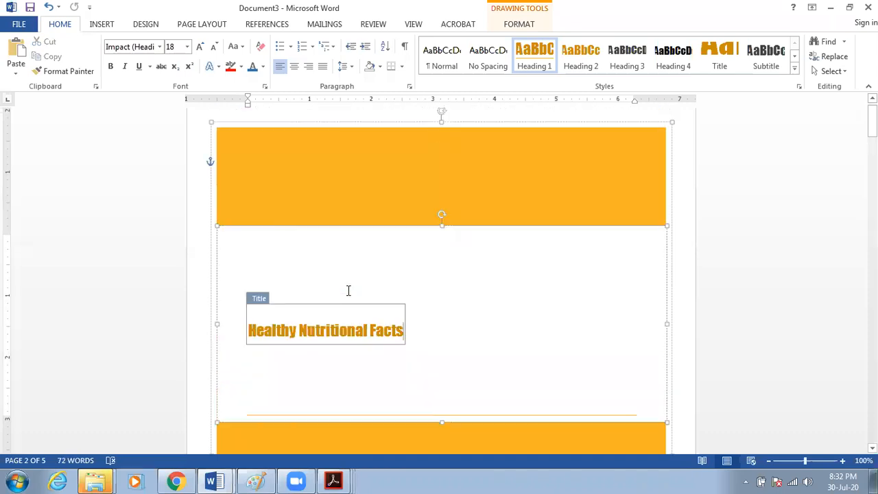
{"action": "scroll", "coordinate": [347, 290], "scroll_direction": "down", "scroll_amount": 1}
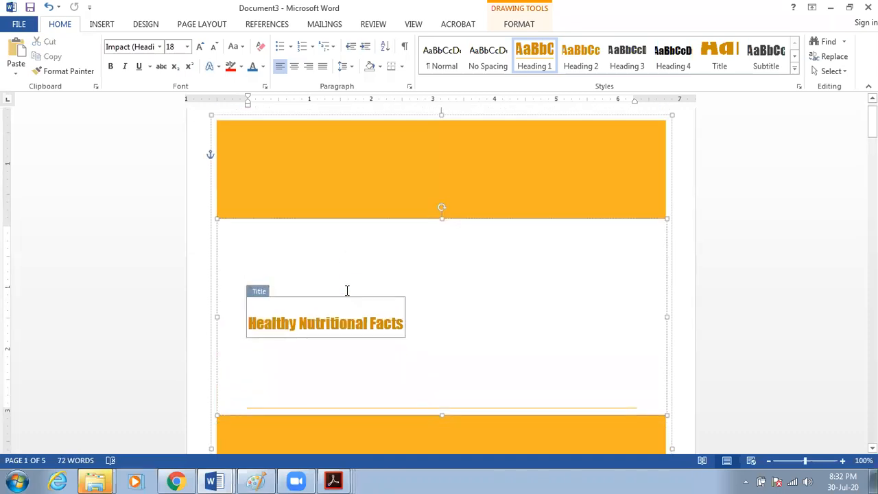
{"action": "scroll", "coordinate": [346, 290], "scroll_direction": "up", "scroll_amount": 1}
{"action": "scroll", "coordinate": [346, 290], "scroll_direction": "down", "scroll_amount": 1}
{"action": "scroll", "coordinate": [347, 291], "scroll_direction": "down", "scroll_amount": 1}
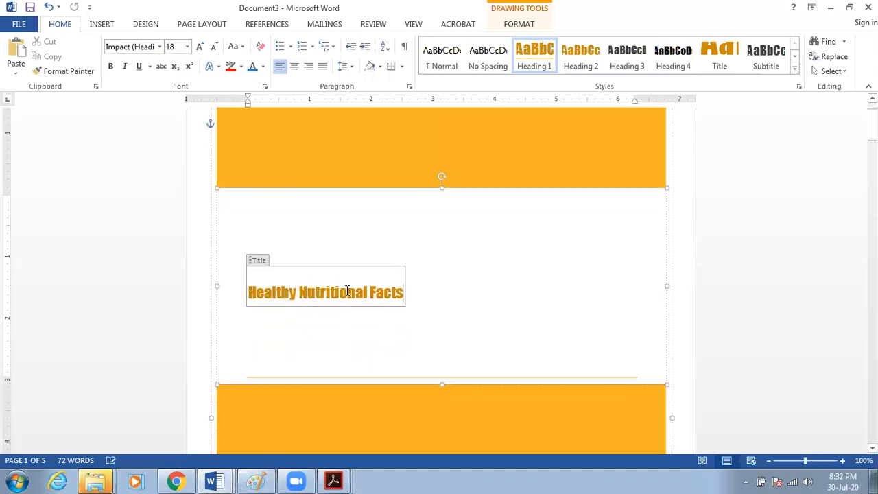
{"action": "scroll", "coordinate": [347, 291], "scroll_direction": "down", "scroll_amount": 1}
{"action": "scroll", "coordinate": [347, 291], "scroll_direction": "up", "scroll_amount": 1}
{"action": "scroll", "coordinate": [347, 291], "scroll_direction": "up", "scroll_amount": 1}
{"action": "scroll", "coordinate": [347, 291], "scroll_direction": "down", "scroll_amount": 1}
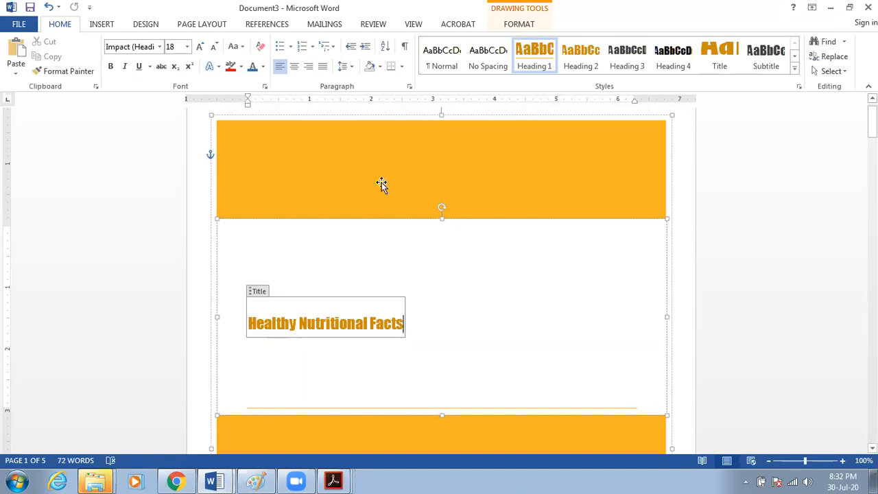
{"action": "scroll", "coordinate": [398, 186], "scroll_direction": "up", "scroll_amount": 1}
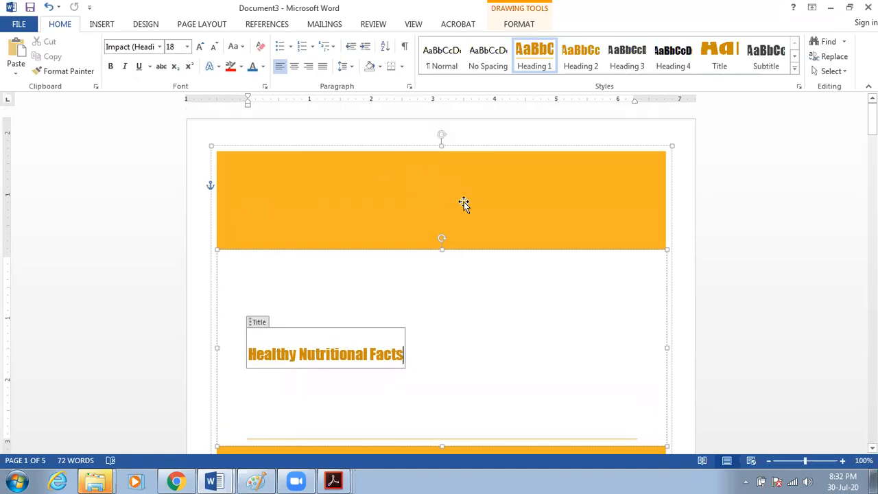